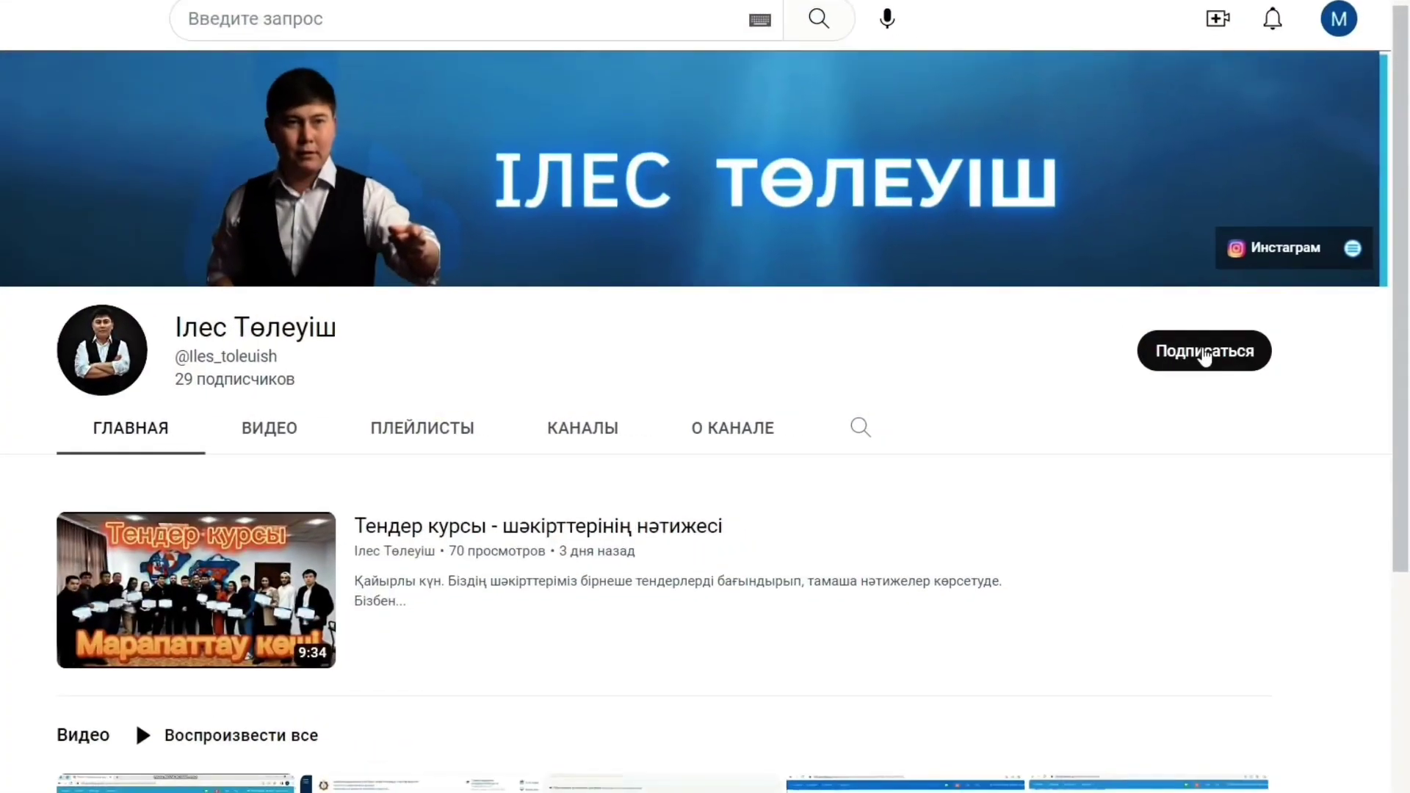
- Subscribe to the tender-course channel with notifications set to Все
click(1204, 356)
click(1248, 354)
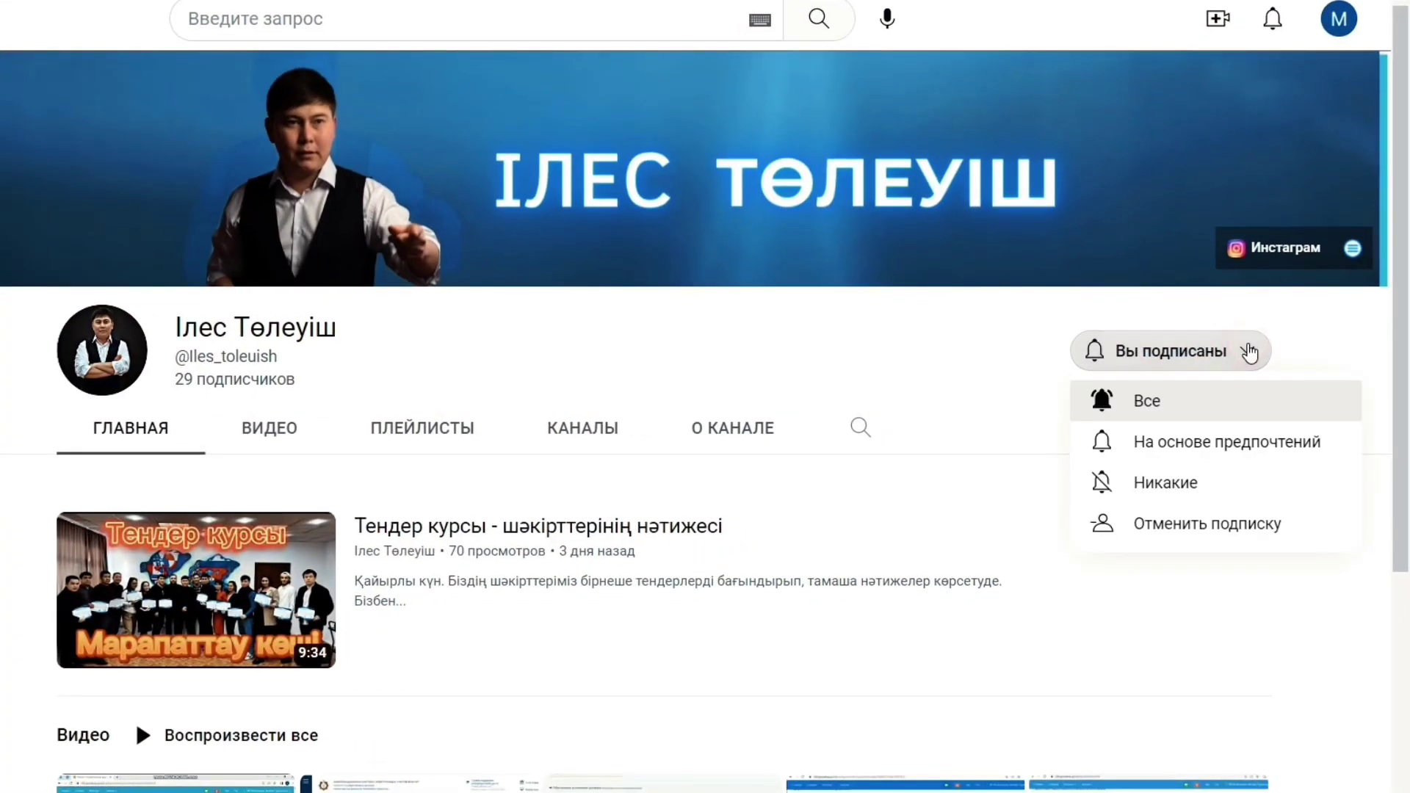
click(1102, 400)
- Open the channel's ЭСФ (e-invoice) video and like it
scroll(483, 658, down, 2)
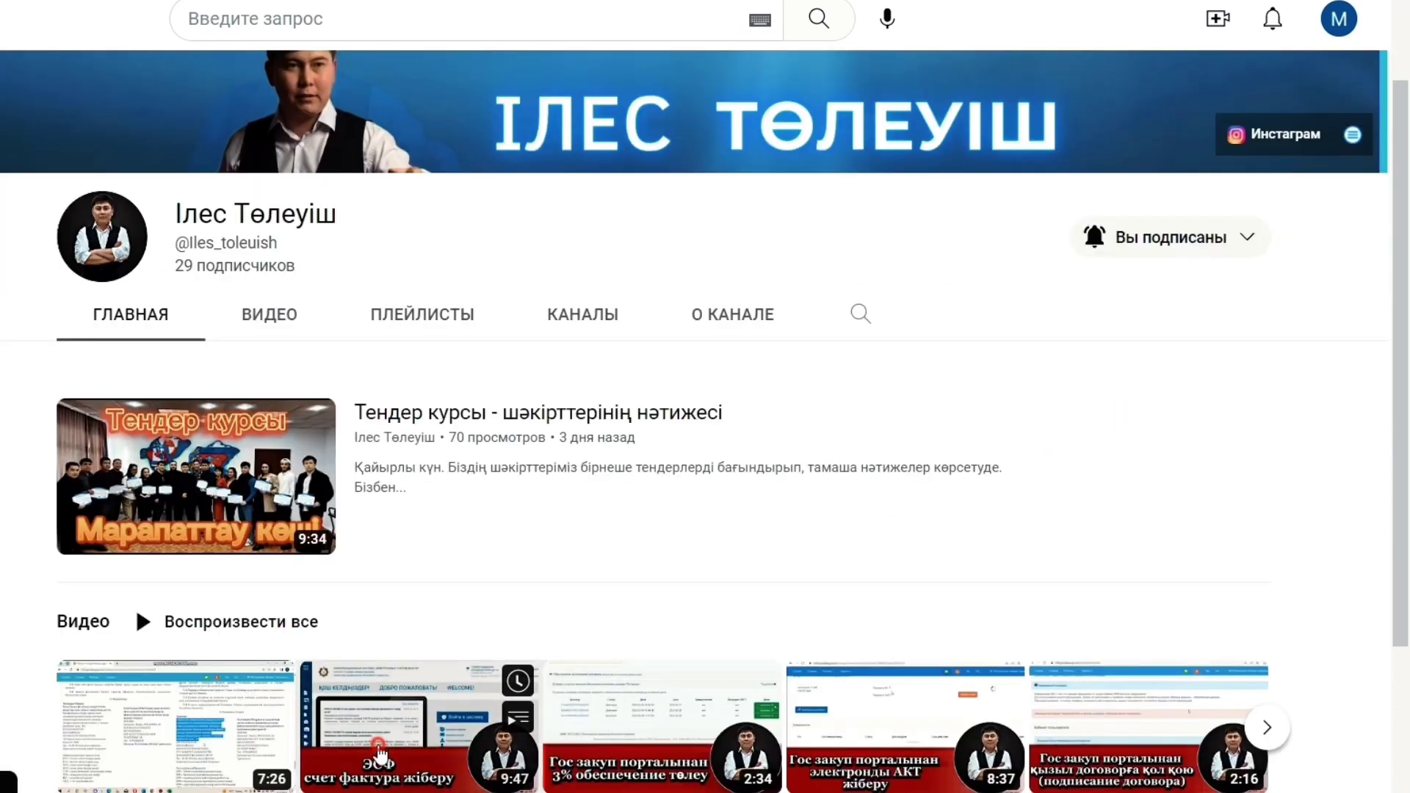
click(389, 739)
scroll(390, 738, down, 3)
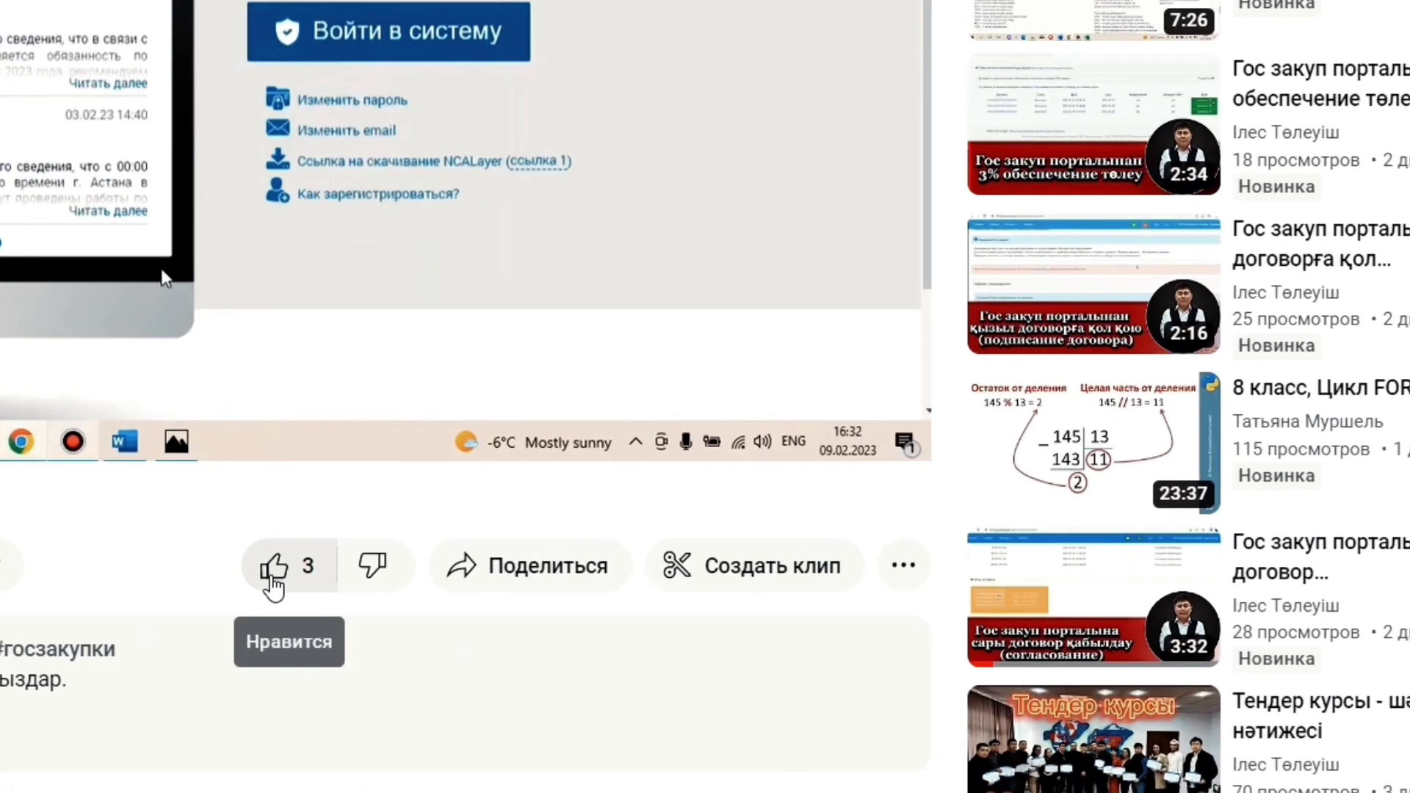
click(272, 580)
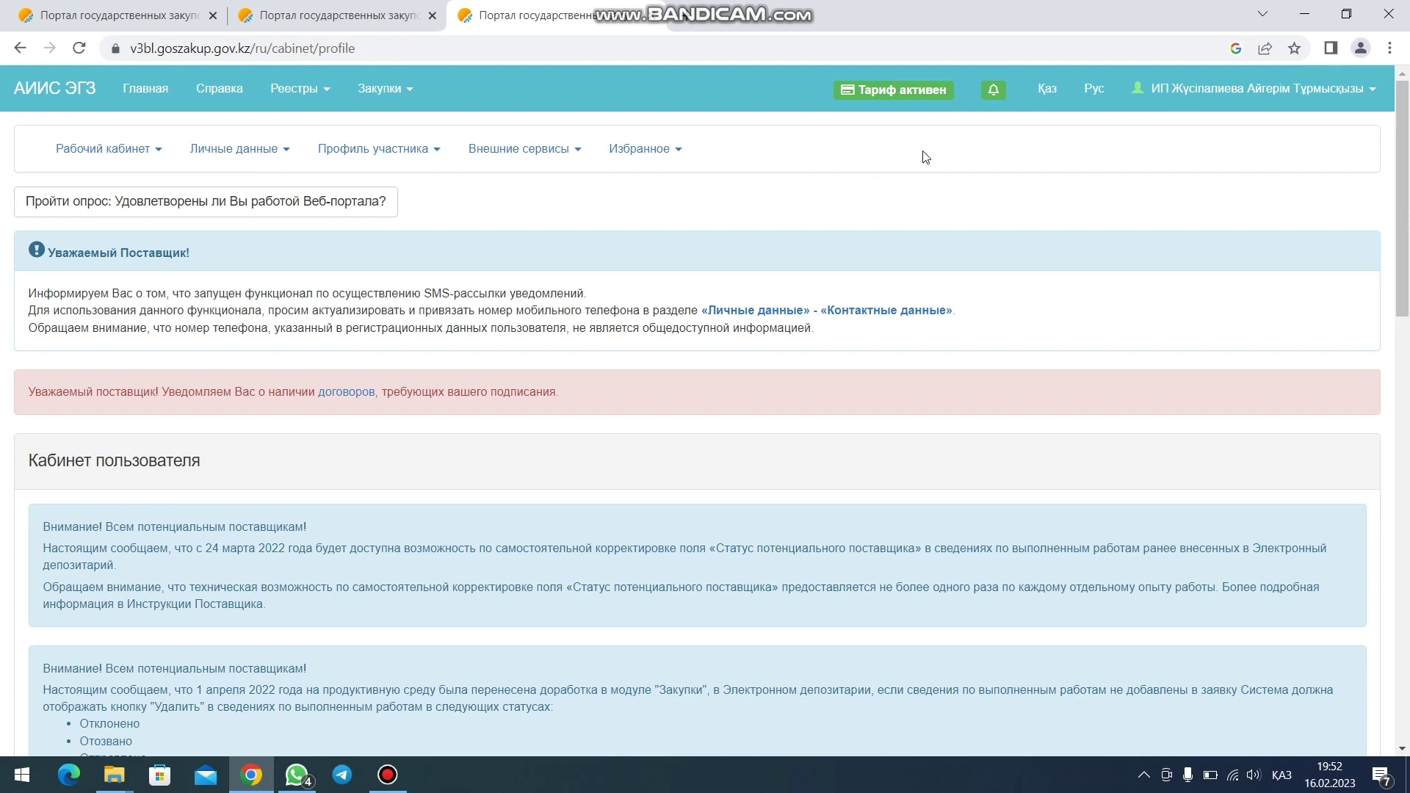
- Go to page 2 of Все уведомления and open the results notice for 9234768-1
click(995, 94)
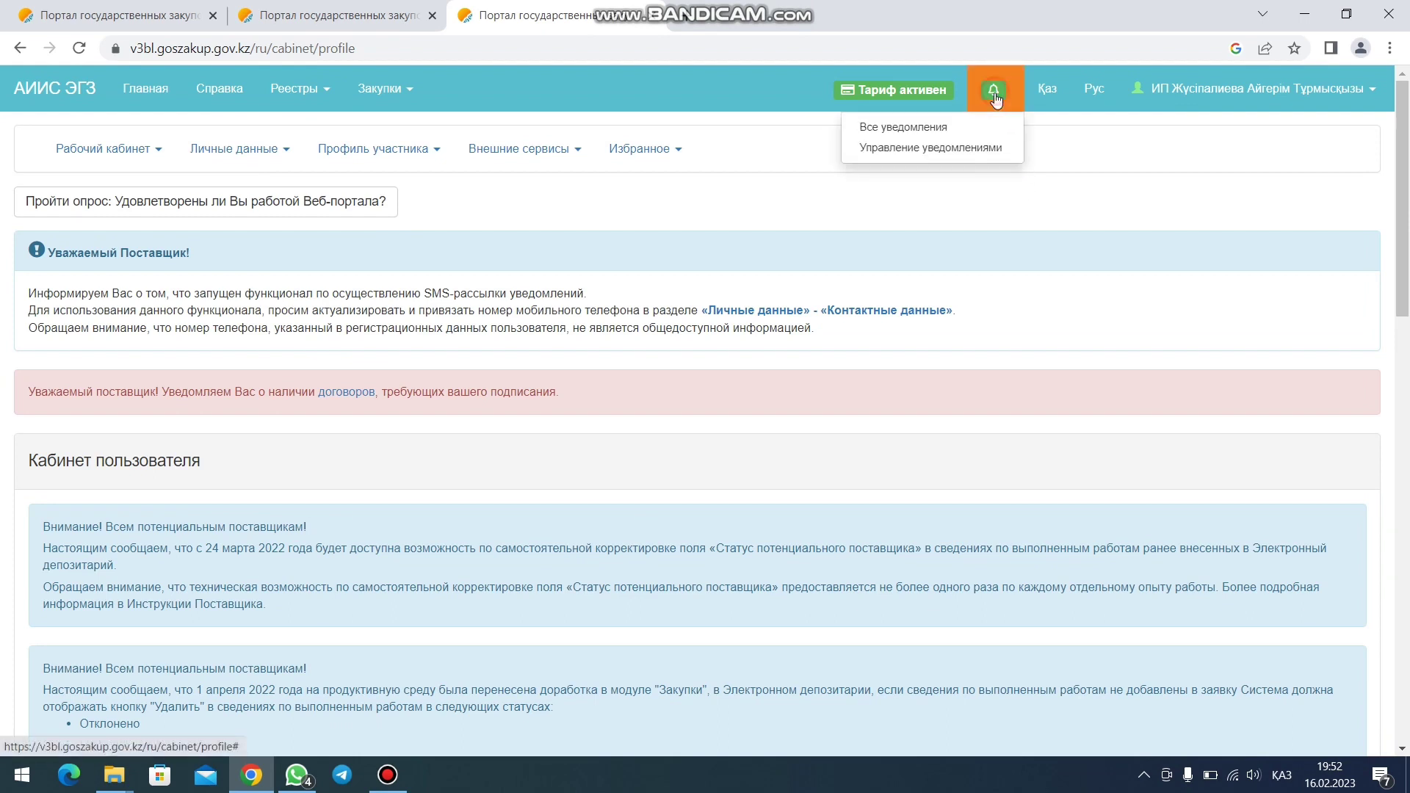
click(951, 128)
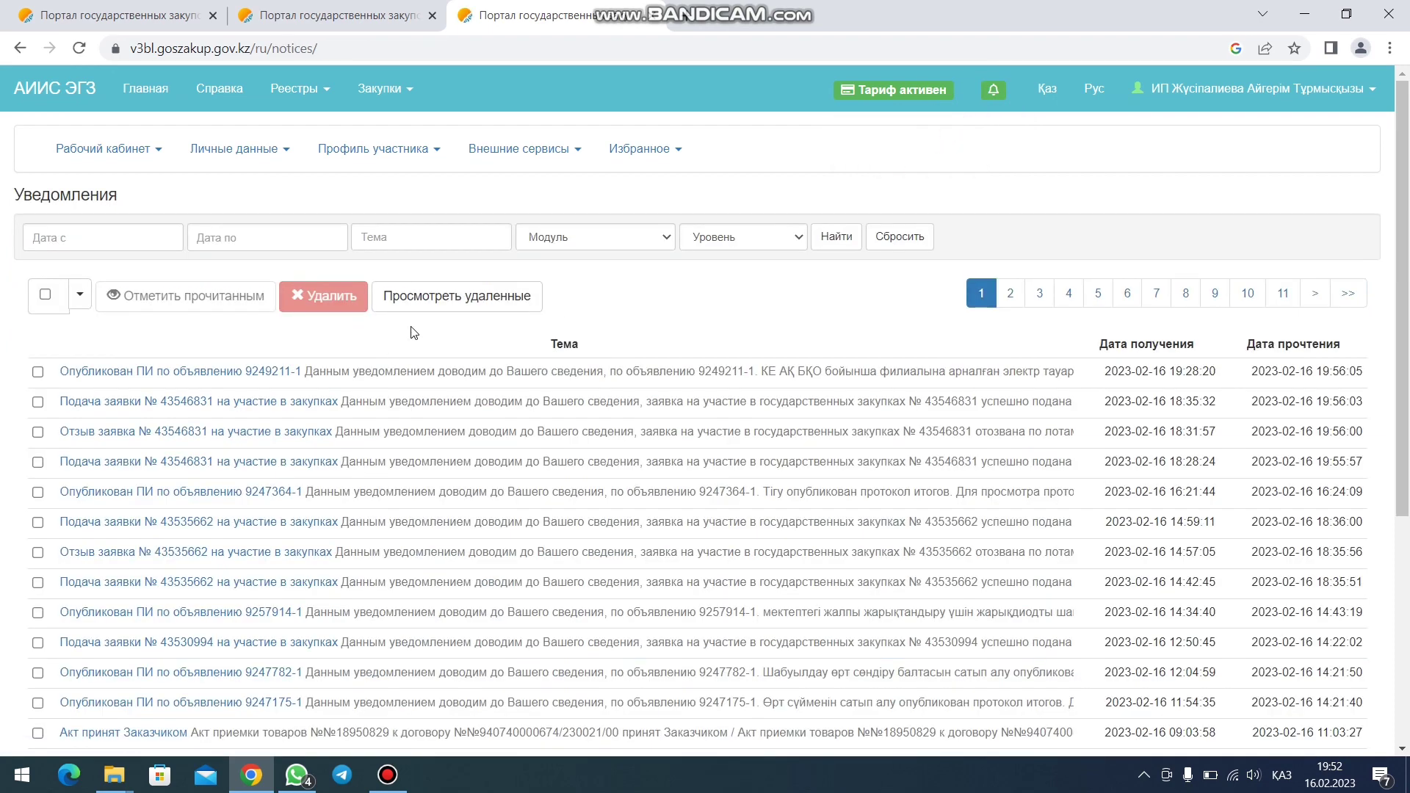
scroll(692, 314, down, 2)
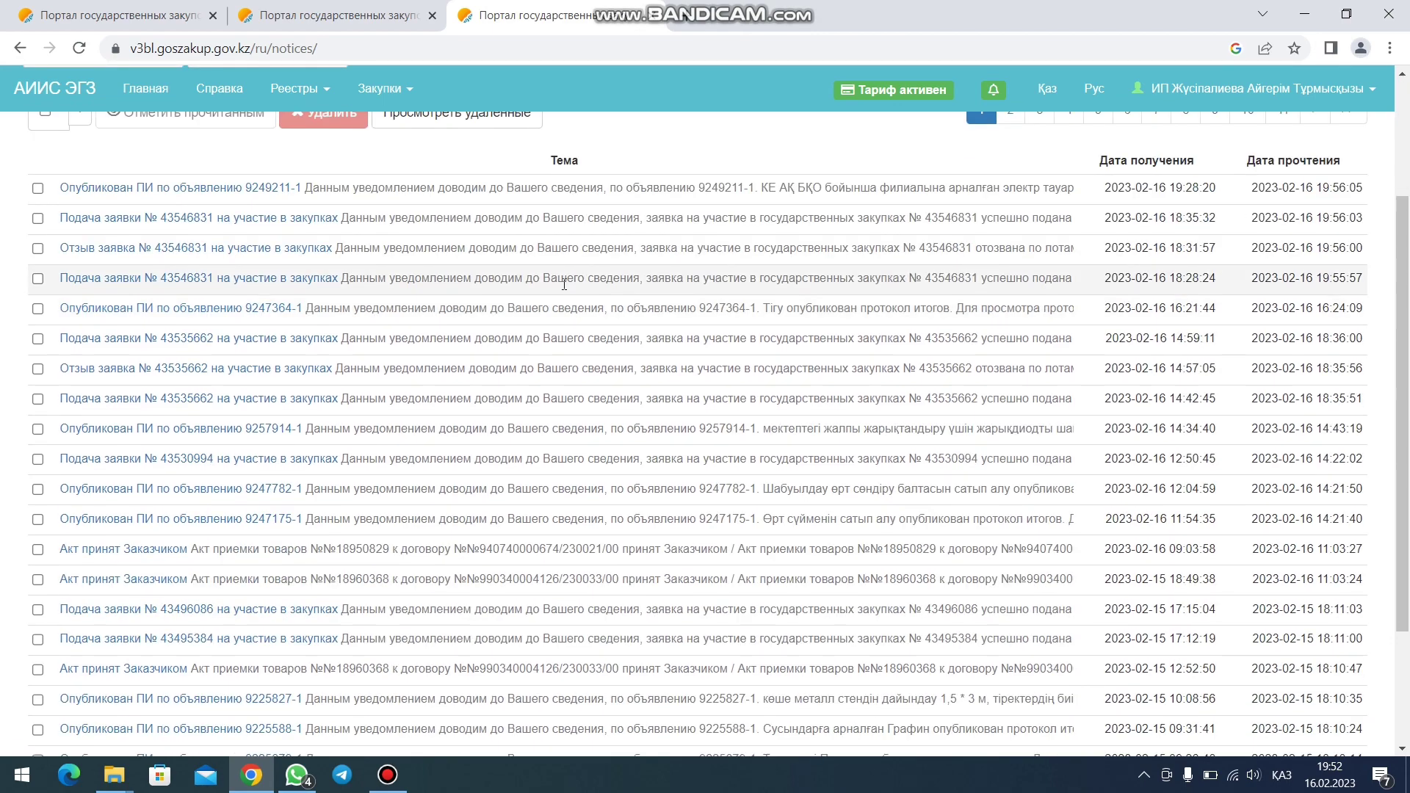
scroll(558, 294, down, 3)
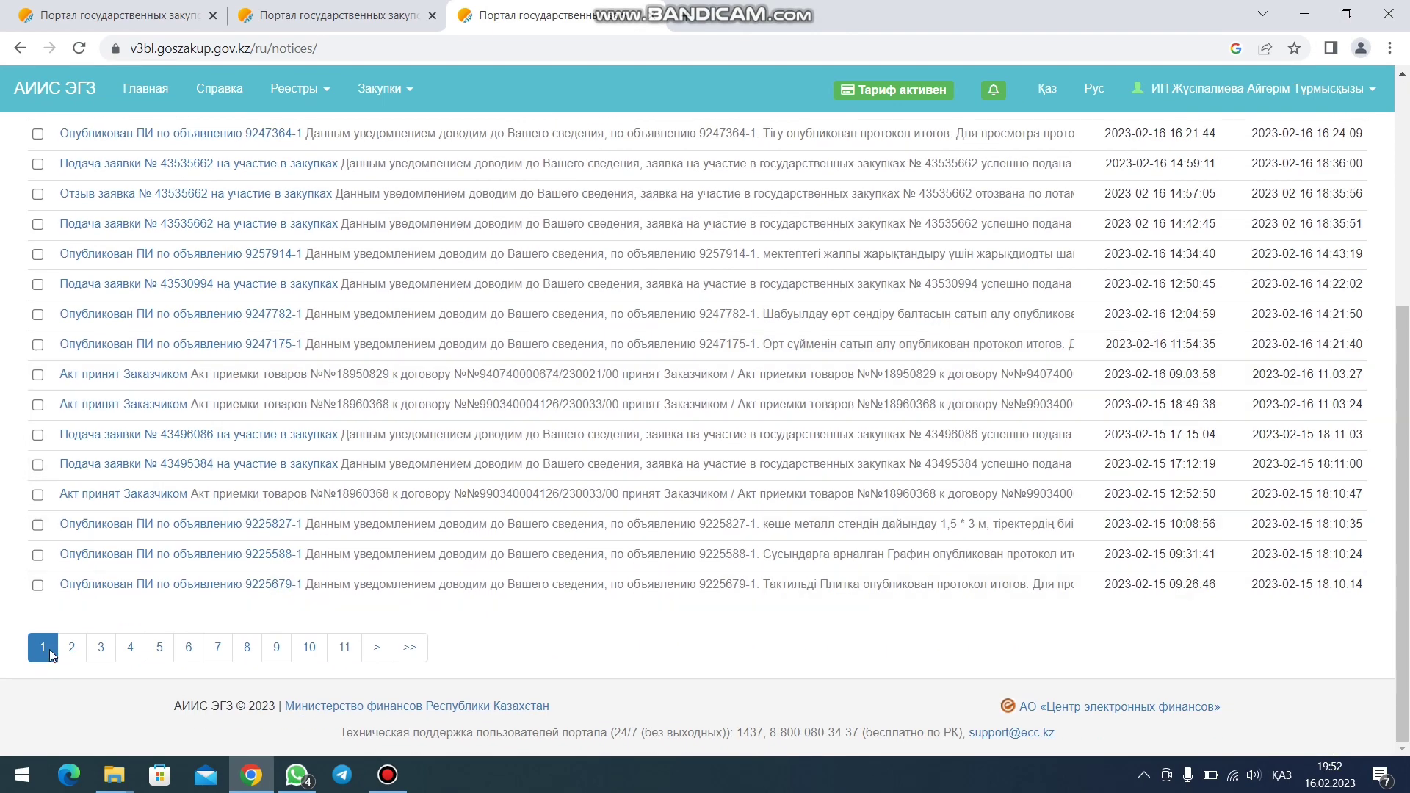
click(68, 648)
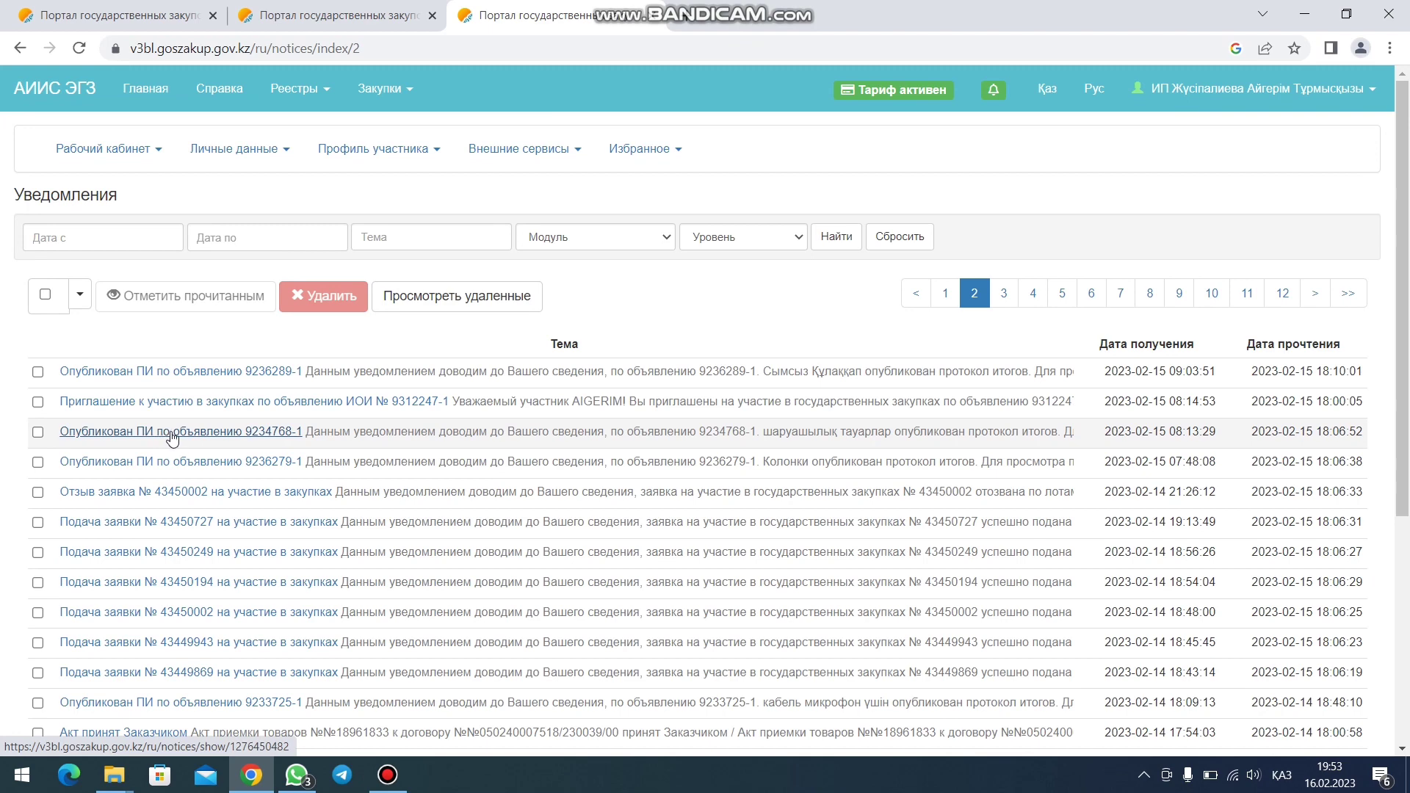
click(172, 437)
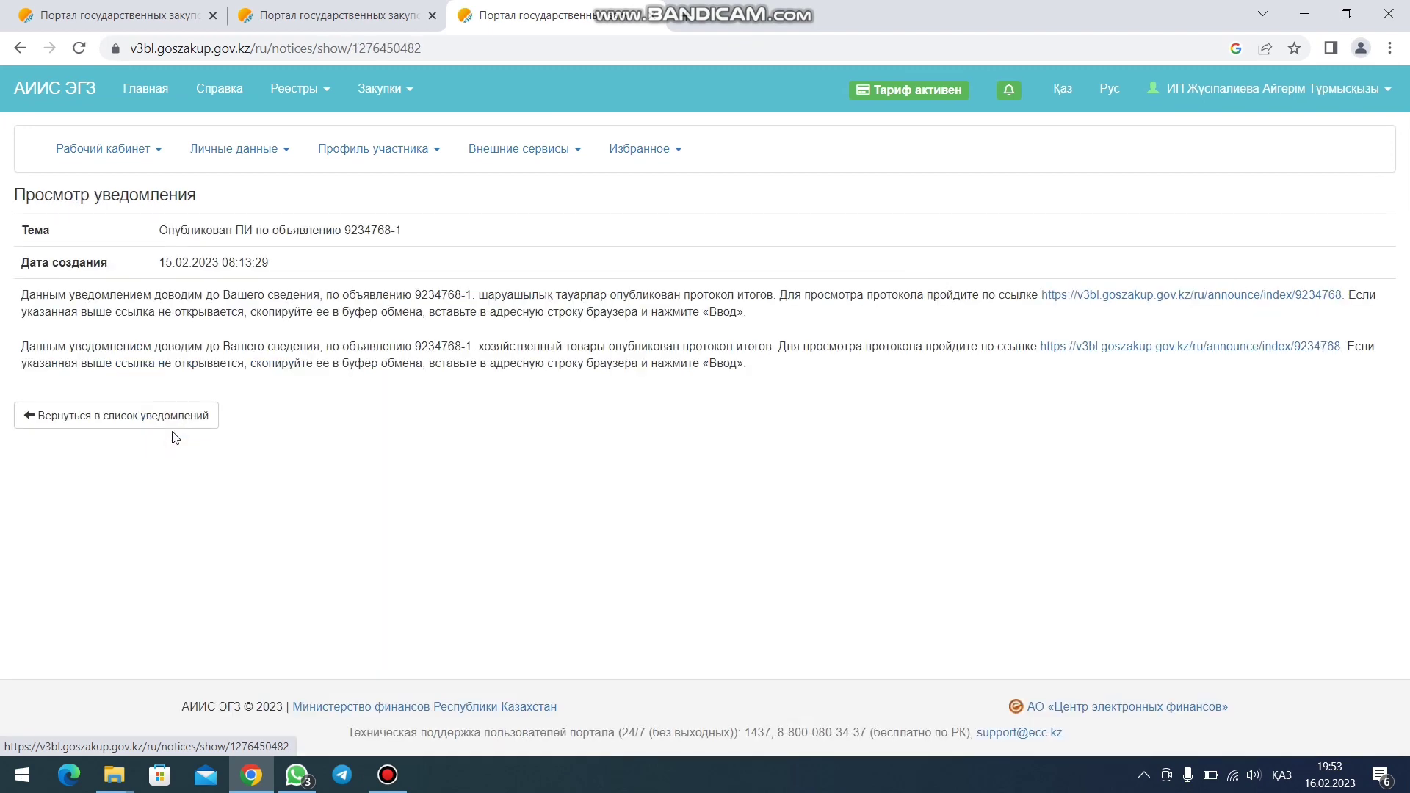
- Open announcement 9234768-1 and review Информация о победителях for its nine Краска lots
click(1137, 301)
scroll(821, 333, down, 2)
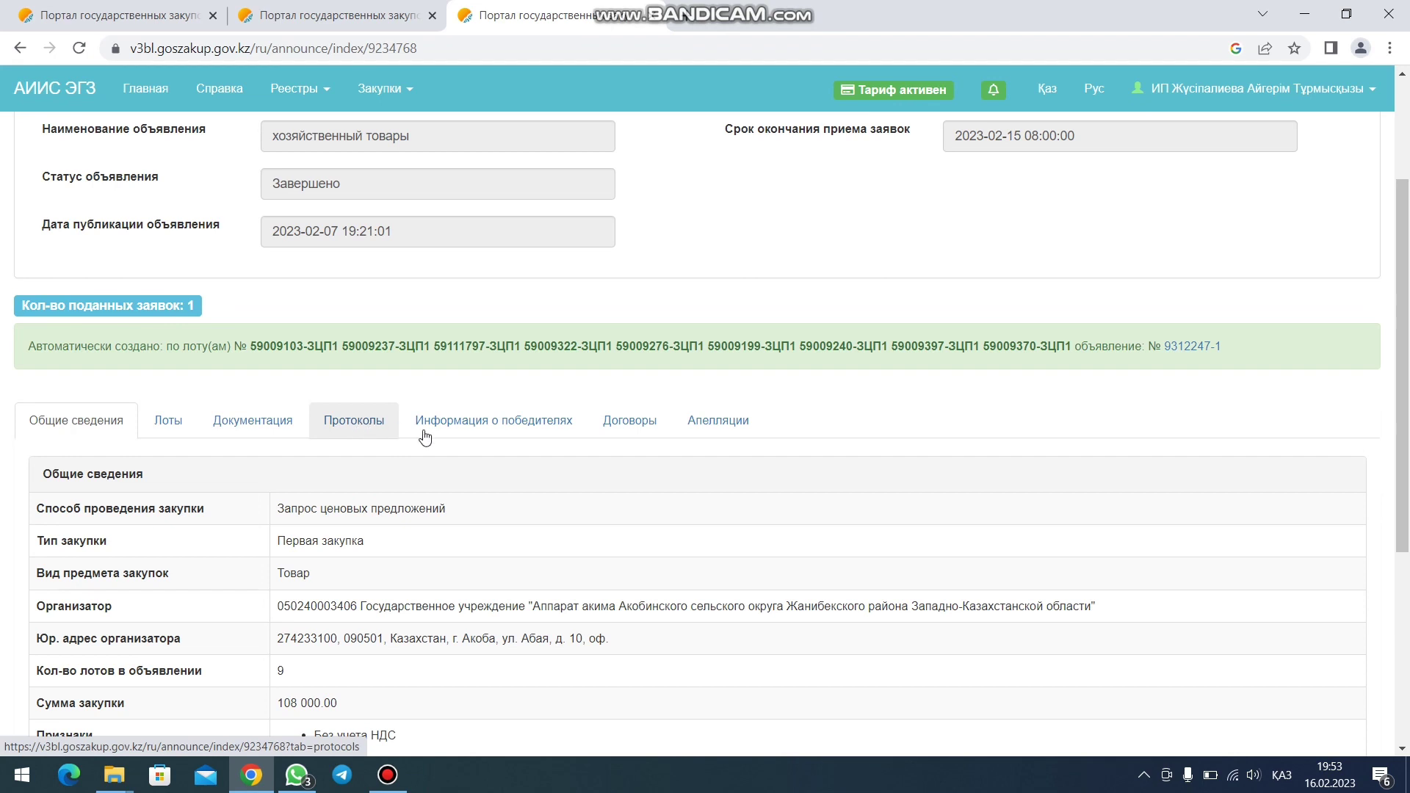
click(456, 432)
scroll(377, 449, down, 1)
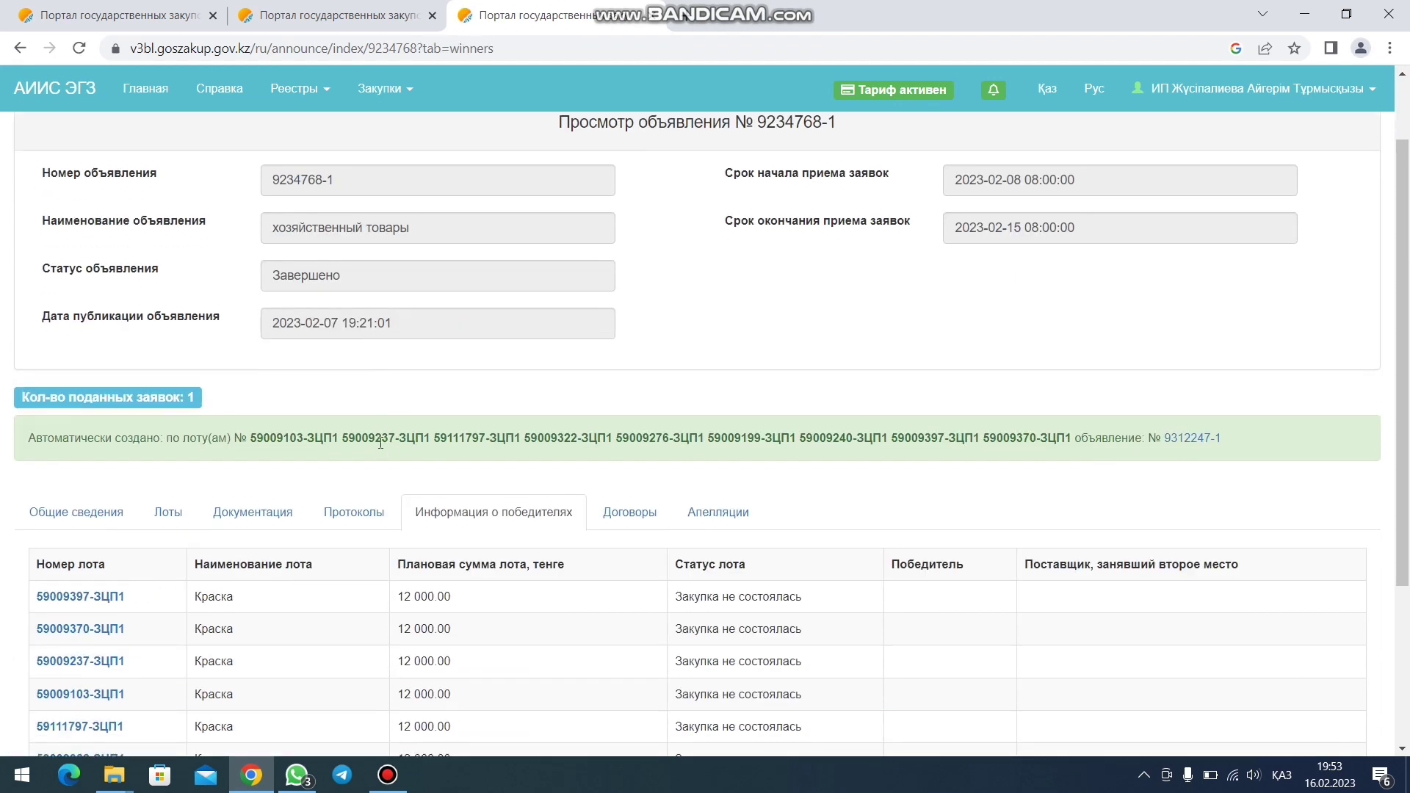
scroll(440, 507, down, 1)
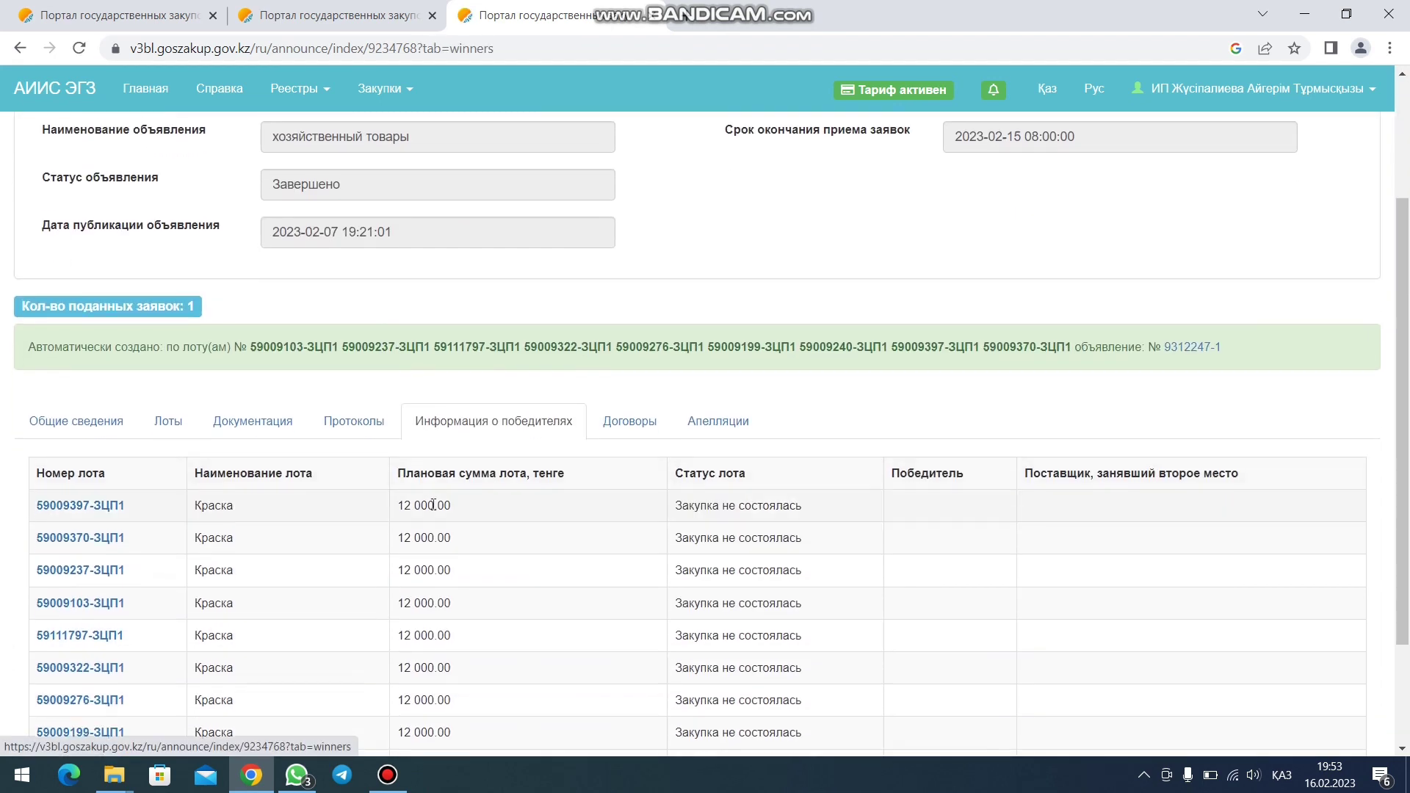
scroll(580, 444, down, 1)
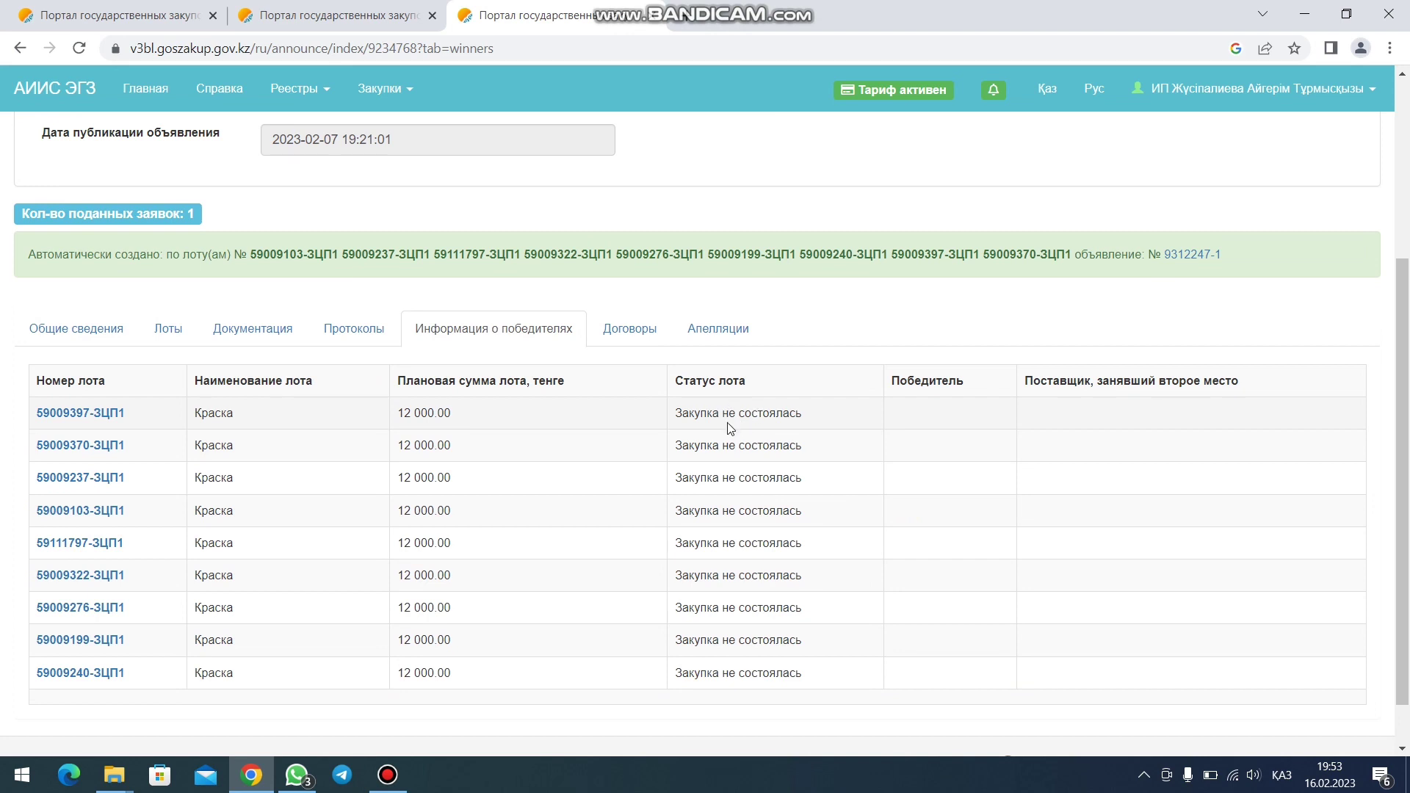
- Download results protocol 8770483 from the announcement's Протоколы section
click(355, 327)
scroll(742, 518, down, 3)
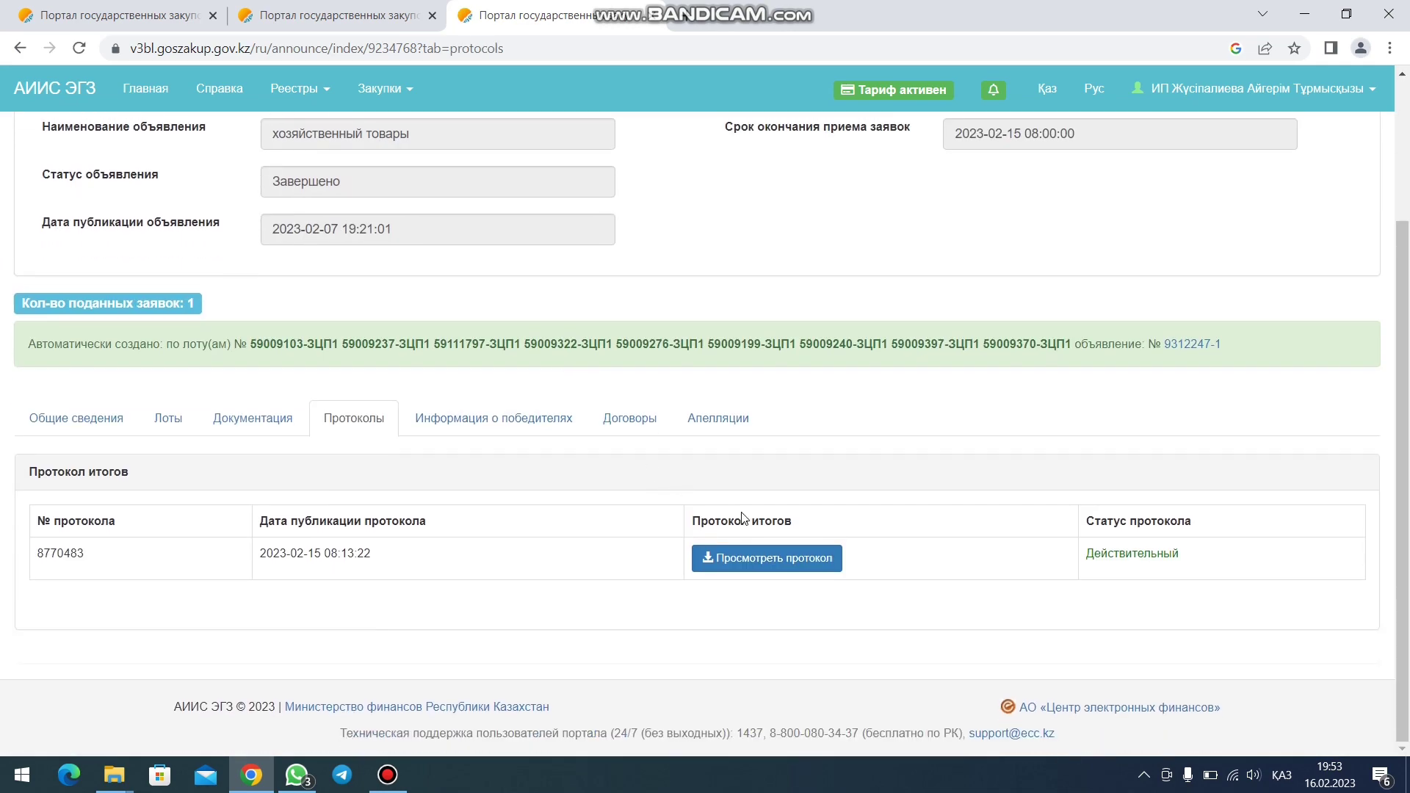
click(769, 560)
click(103, 734)
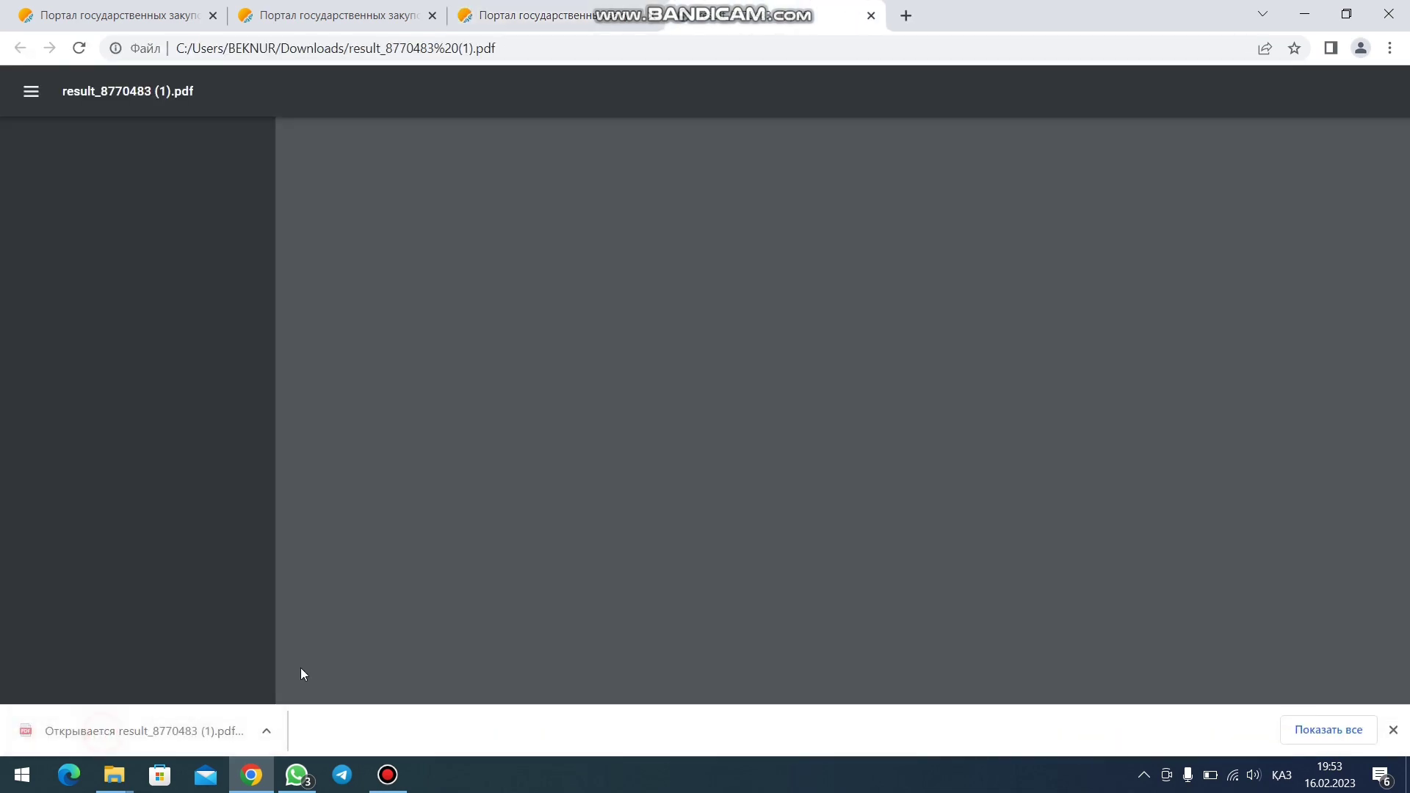
scroll(301, 667, down, 6)
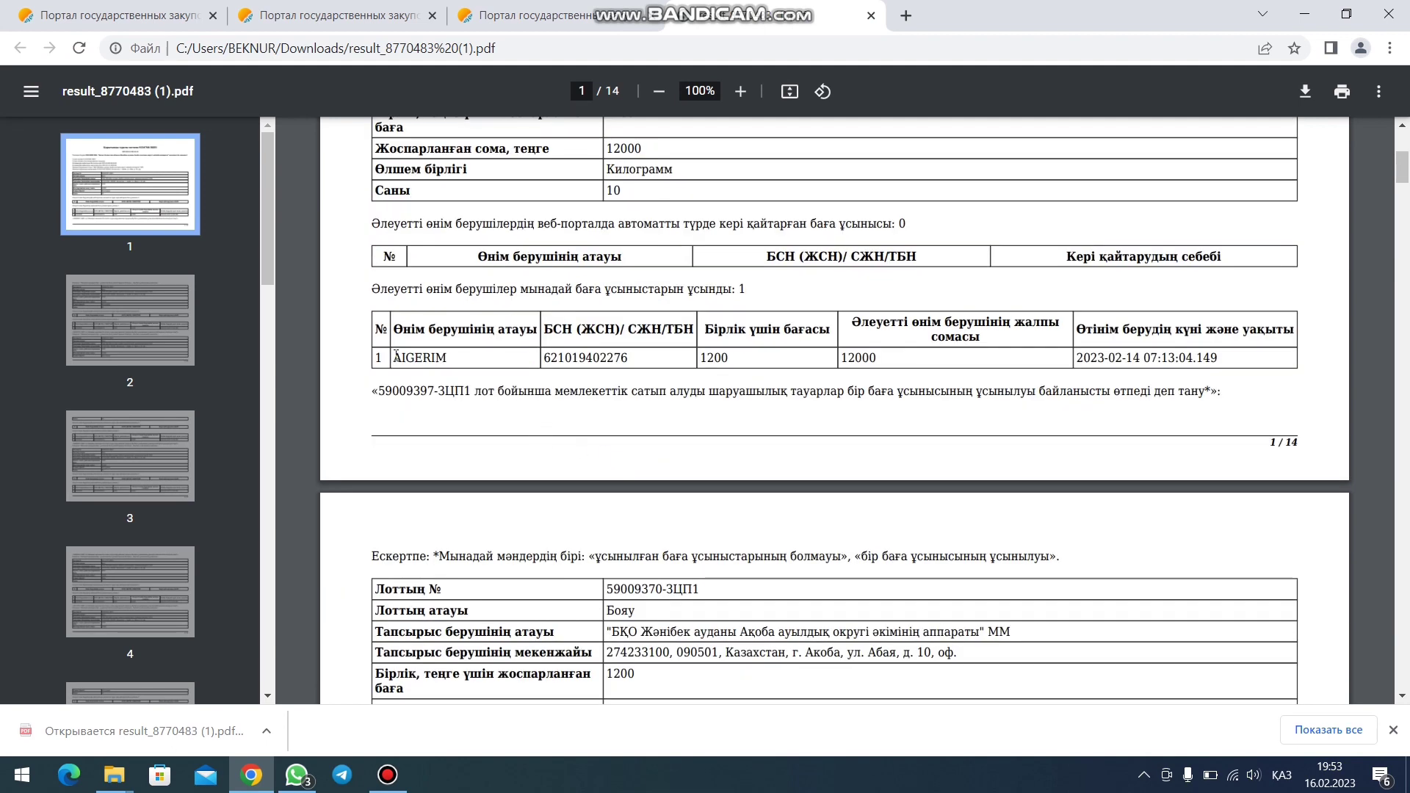
drag(394, 357, 718, 355)
click(733, 359)
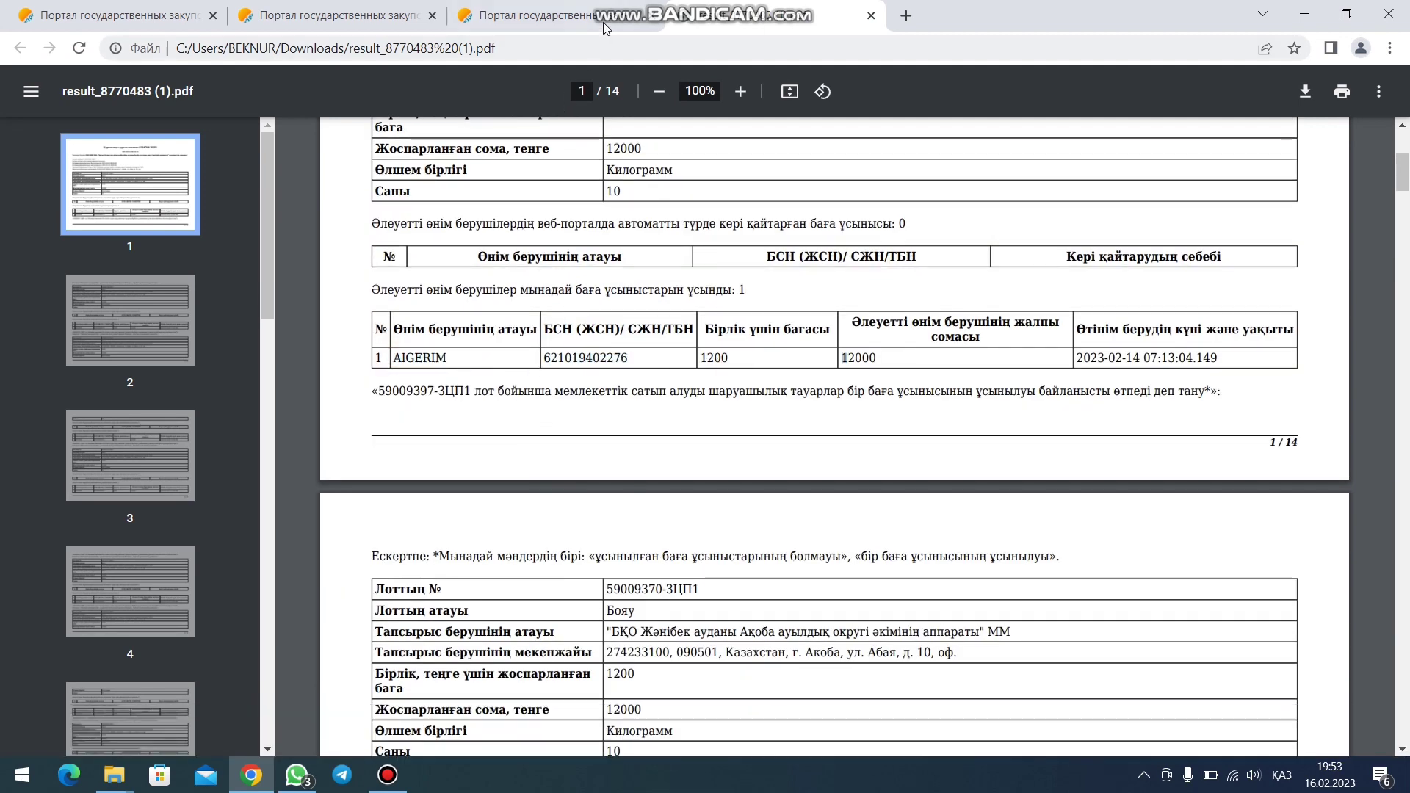
key(alt+Left)
click(169, 417)
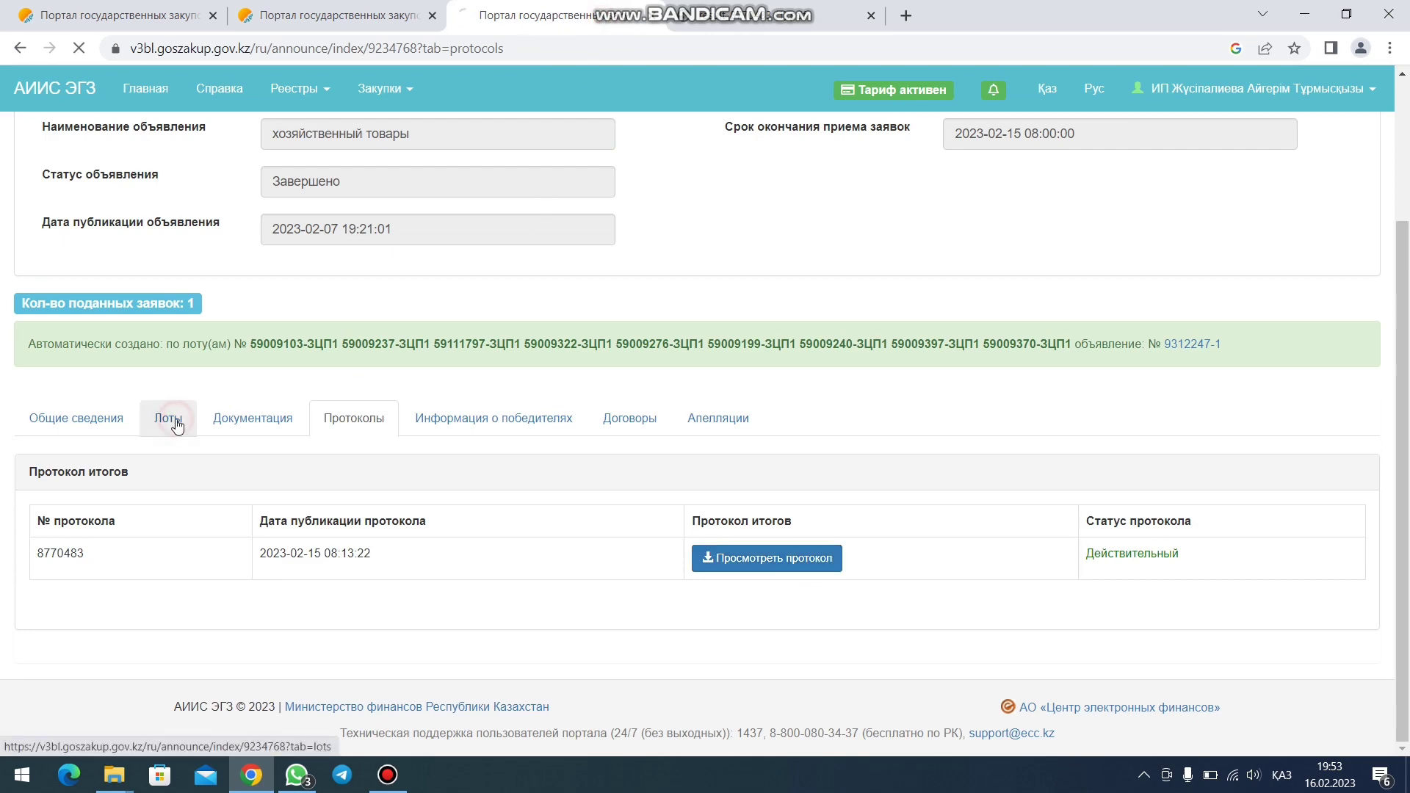
- Scroll through the Лоты table, then open page 2 of Все уведомления
scroll(314, 442, down, 3)
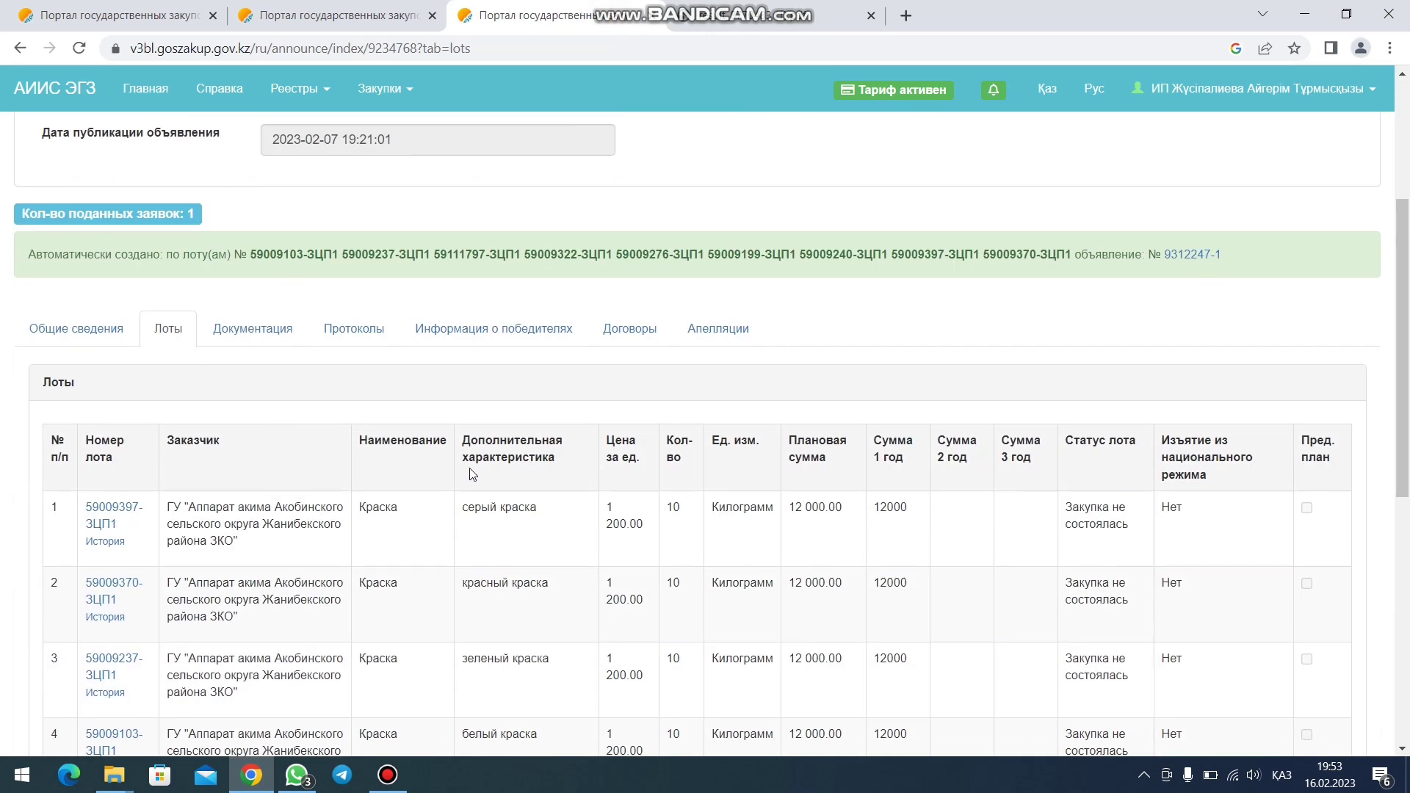
scroll(599, 476, up, 1)
scroll(647, 447, up, 1)
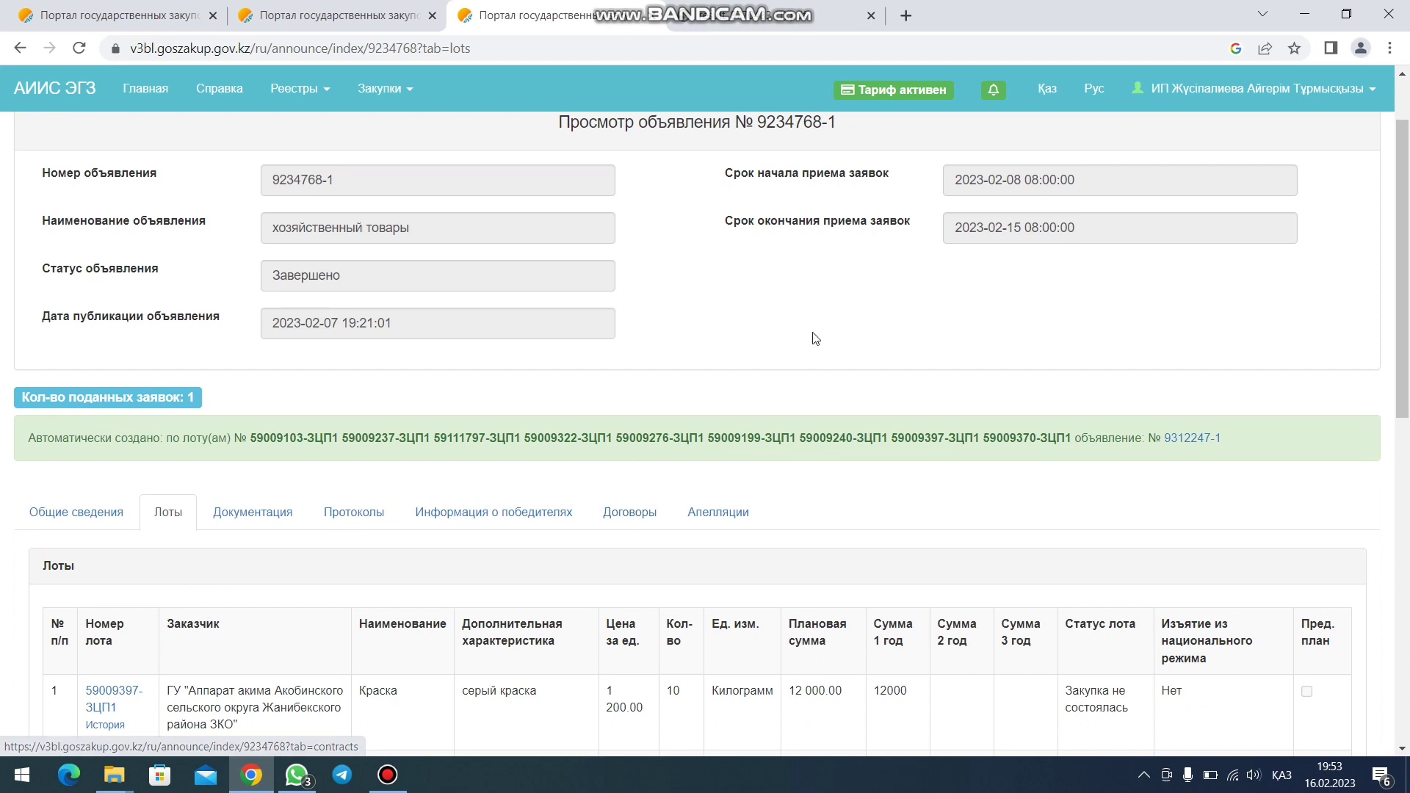
scroll(811, 338, up, 1)
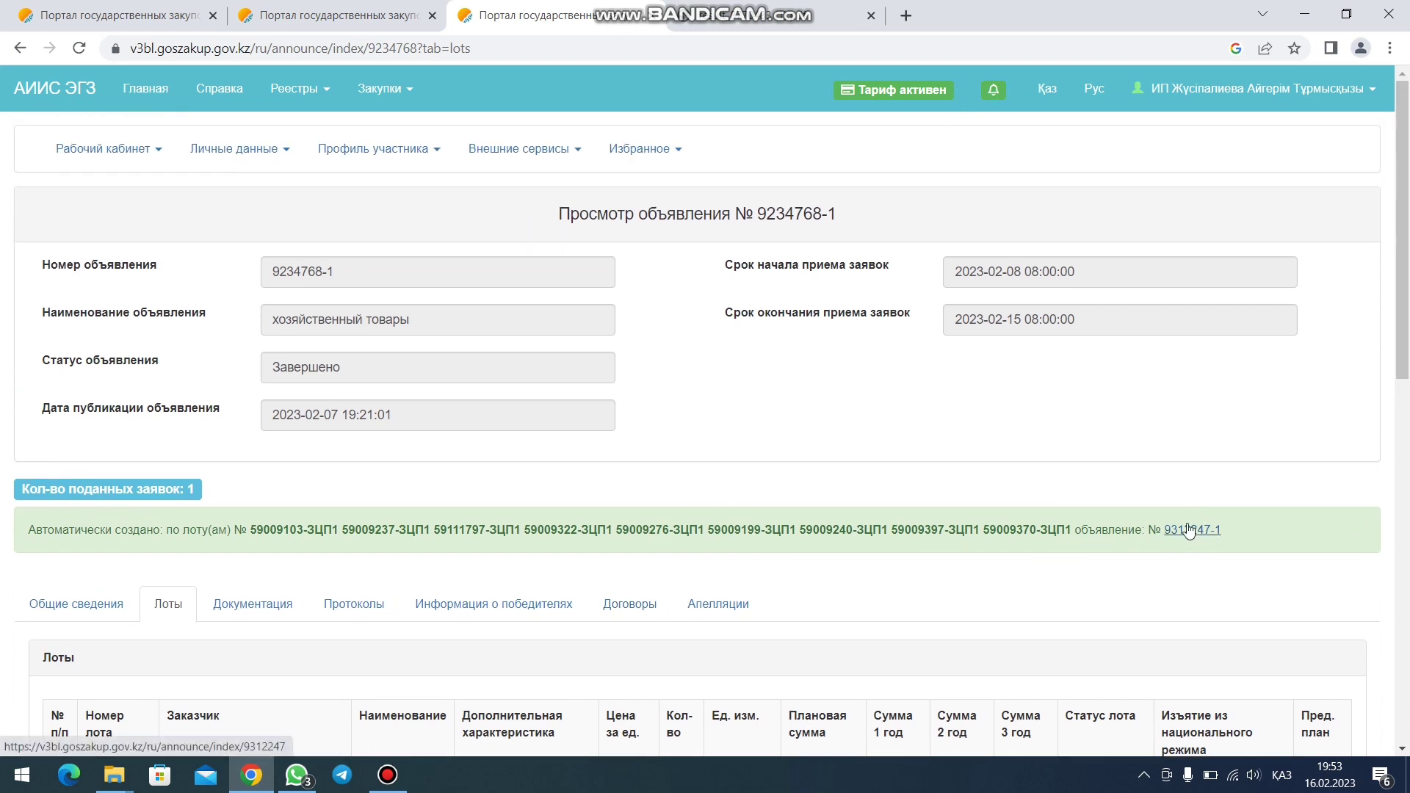
click(993, 90)
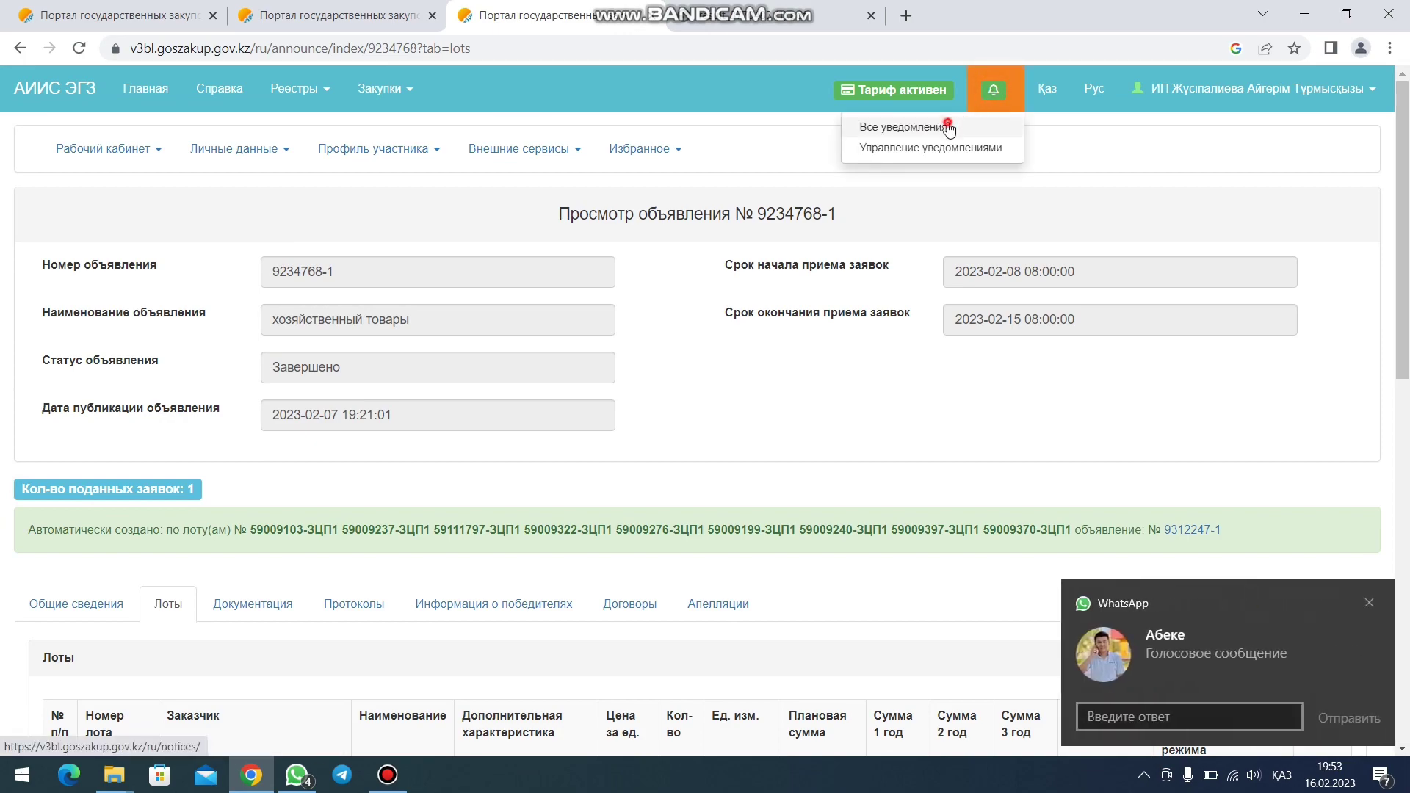
click(872, 127)
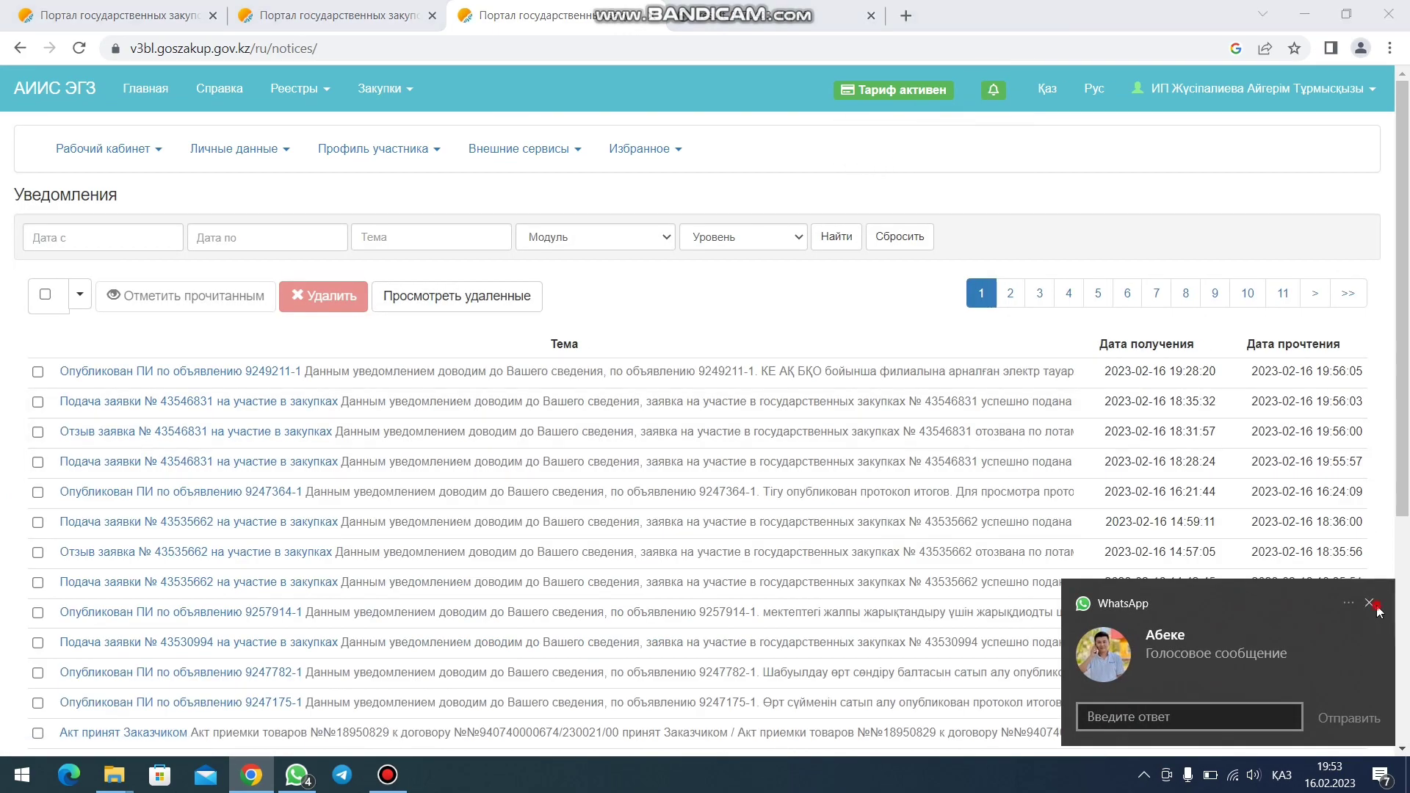
click(1261, 564)
scroll(138, 597, down, 5)
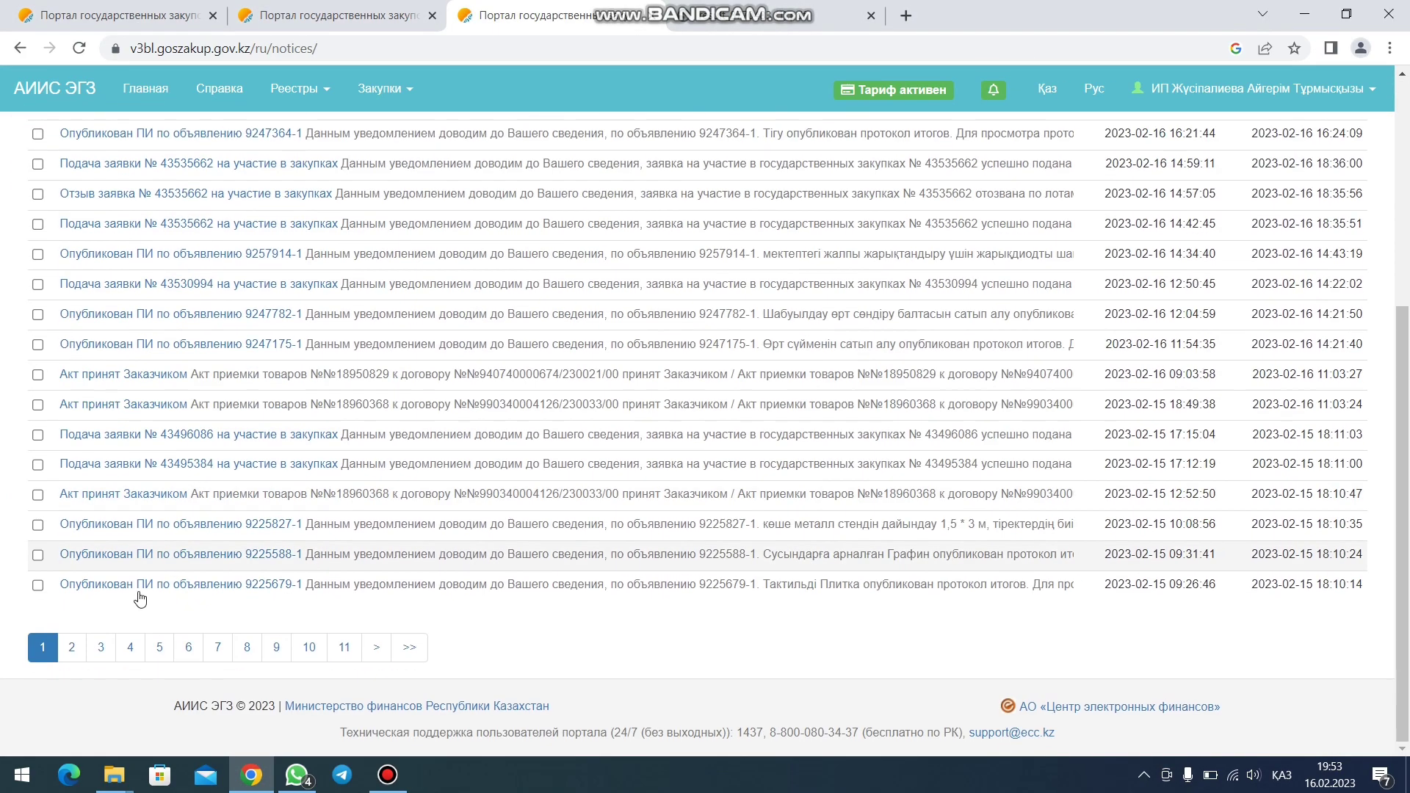
click(70, 648)
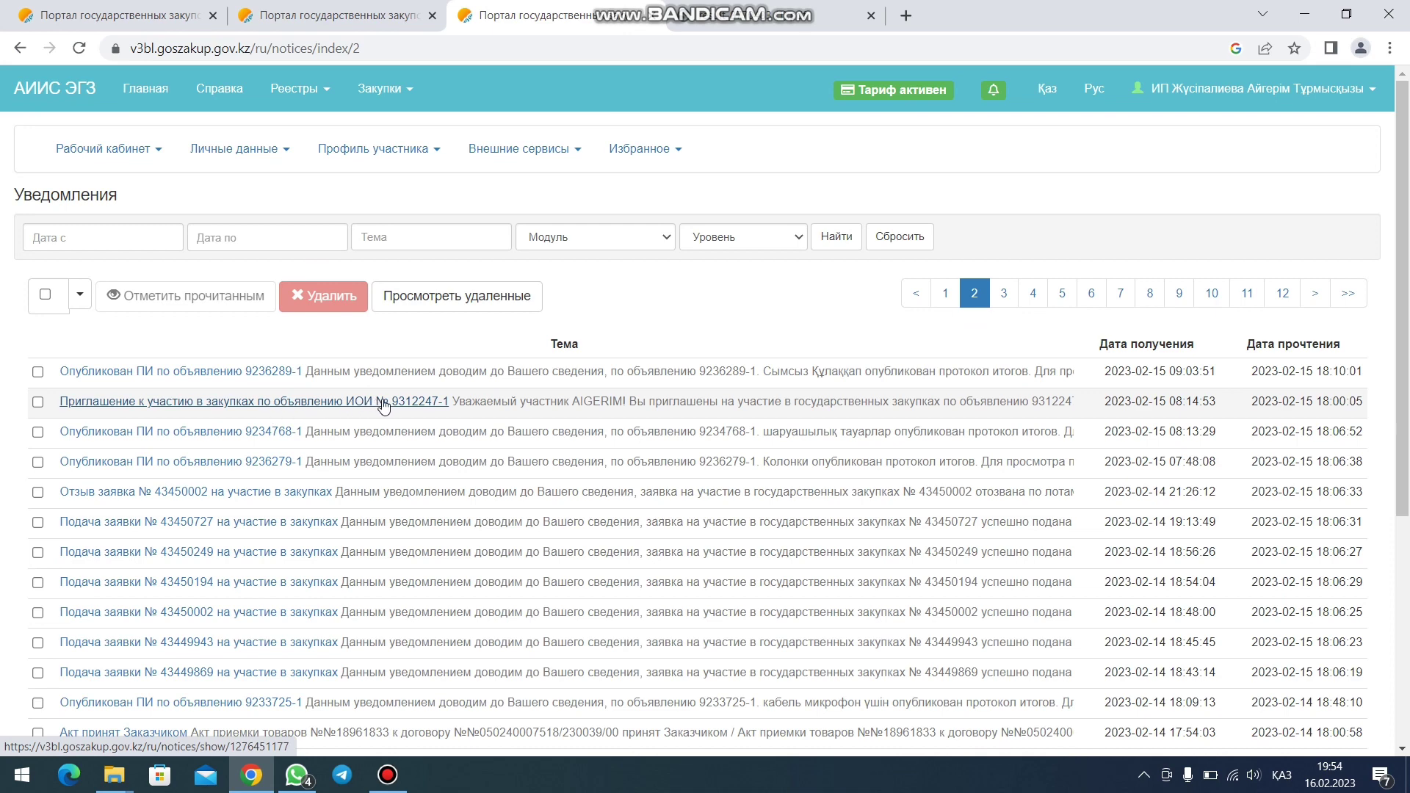
- Open announcement 9312247-1 from its invitation notice, dismissing a WhatsApp popup
click(382, 402)
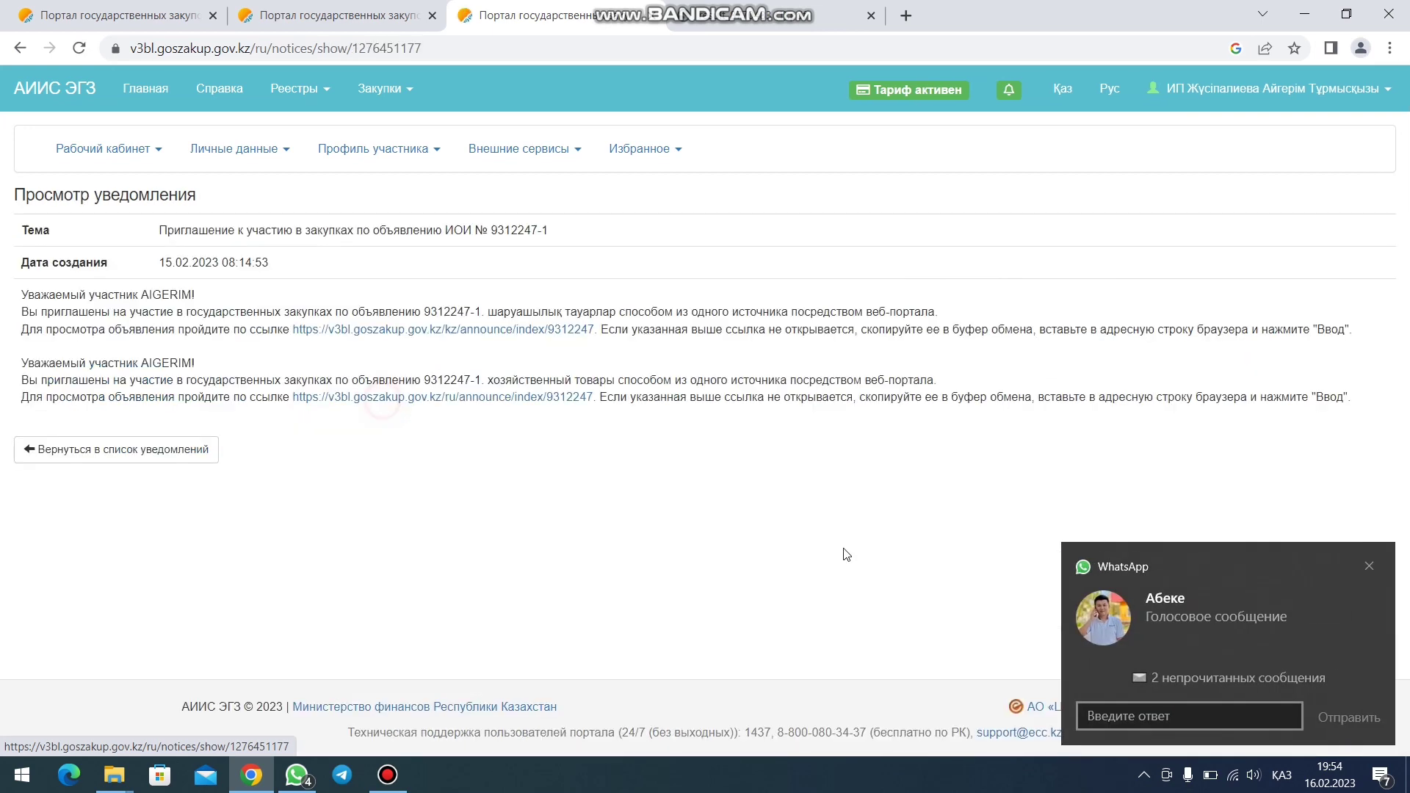
click(1369, 566)
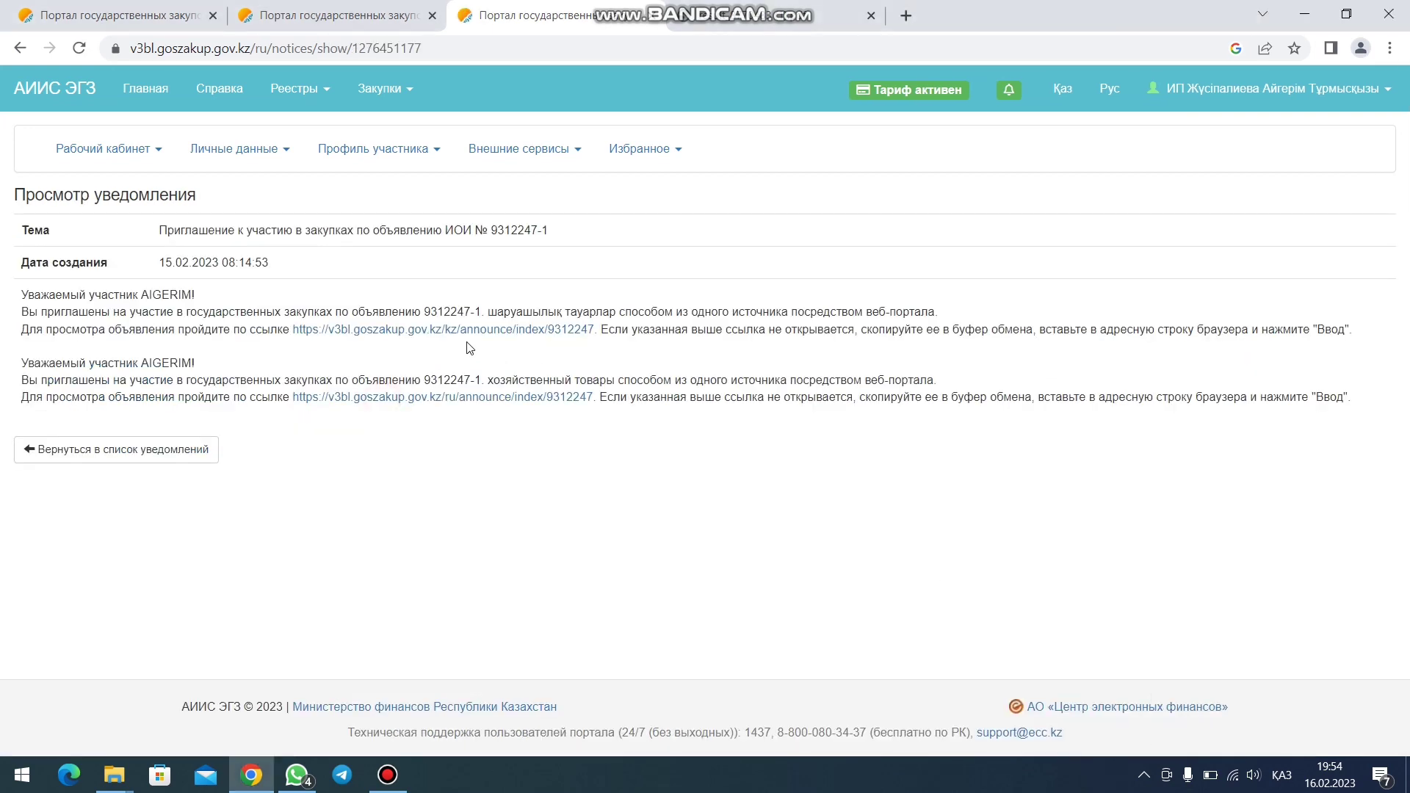
click(425, 329)
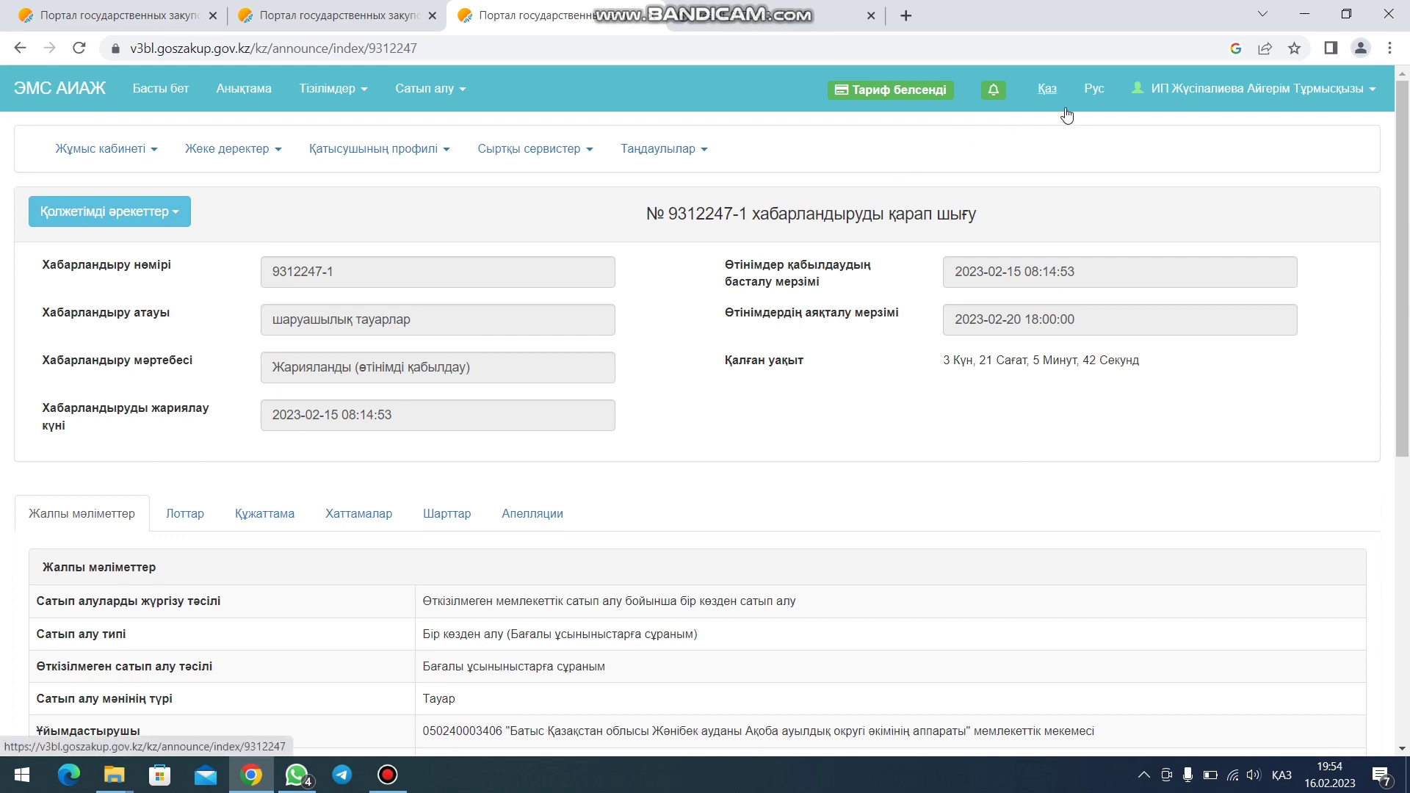
- Switch the announcement 9312247-1 page to Russian (Рус)
click(1095, 91)
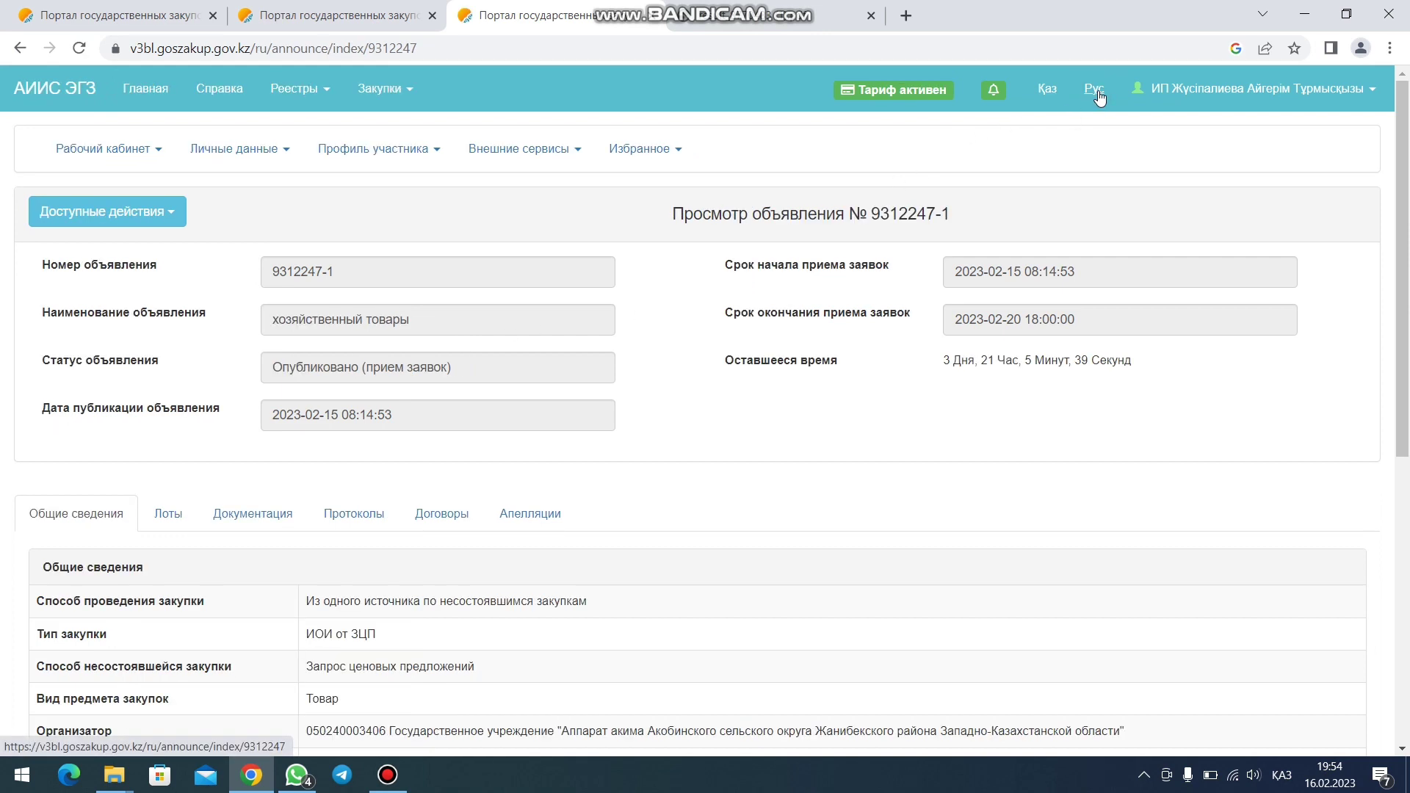
scroll(305, 352, down, 2)
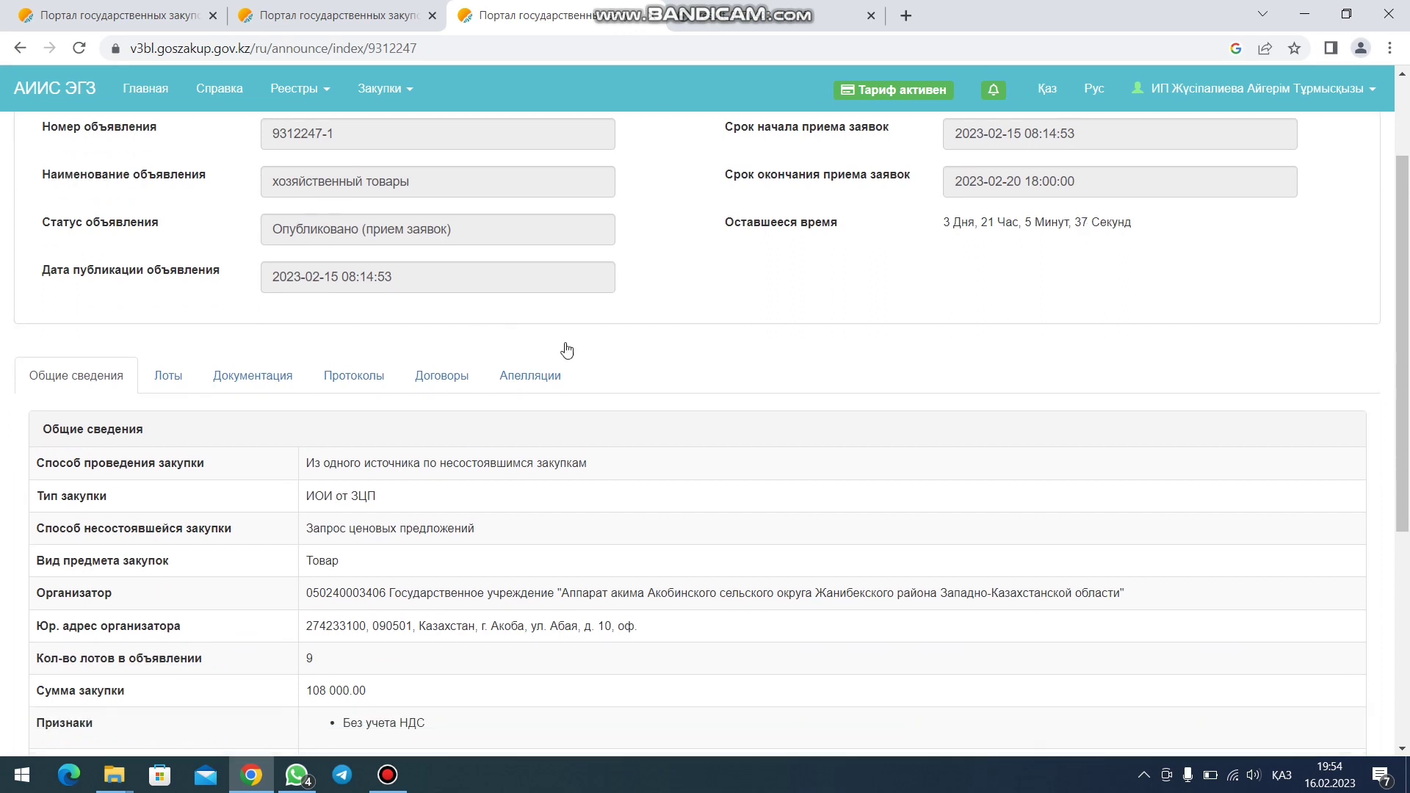
scroll(821, 274, up, 1)
drag(943, 271, 1150, 280)
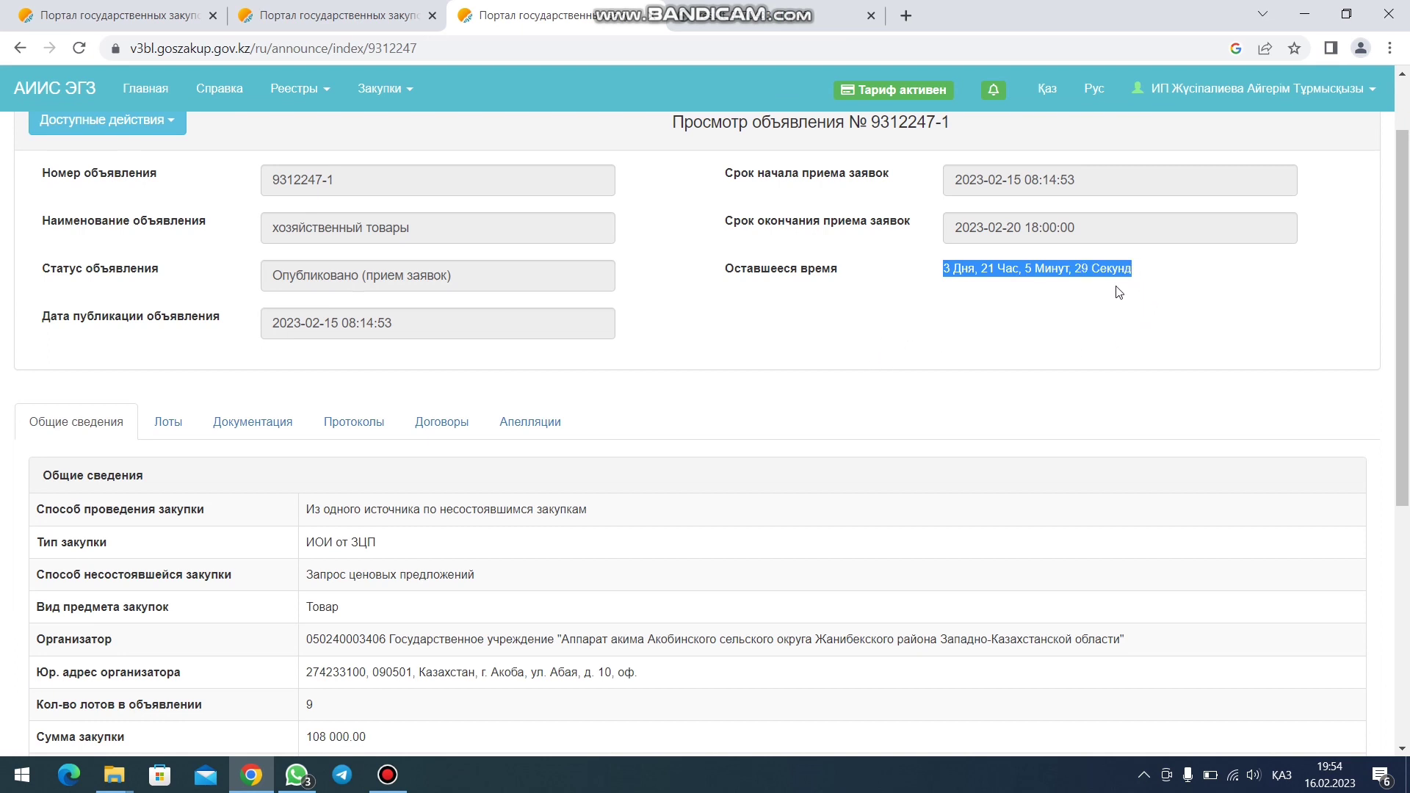
scroll(819, 321, up, 2)
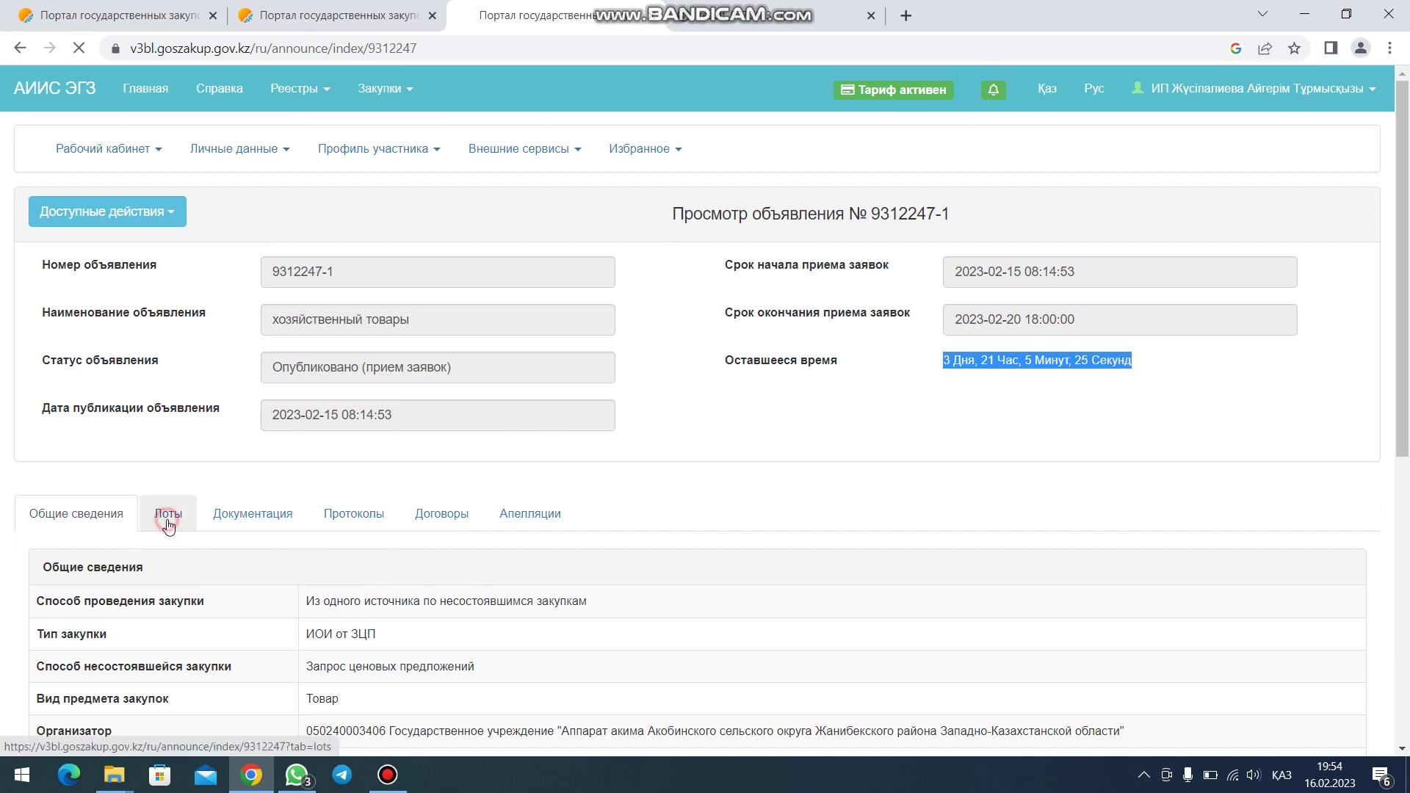
- Review the Лоты tab listing the nine Краска lots and their prices
click(165, 513)
scroll(395, 492, down, 3)
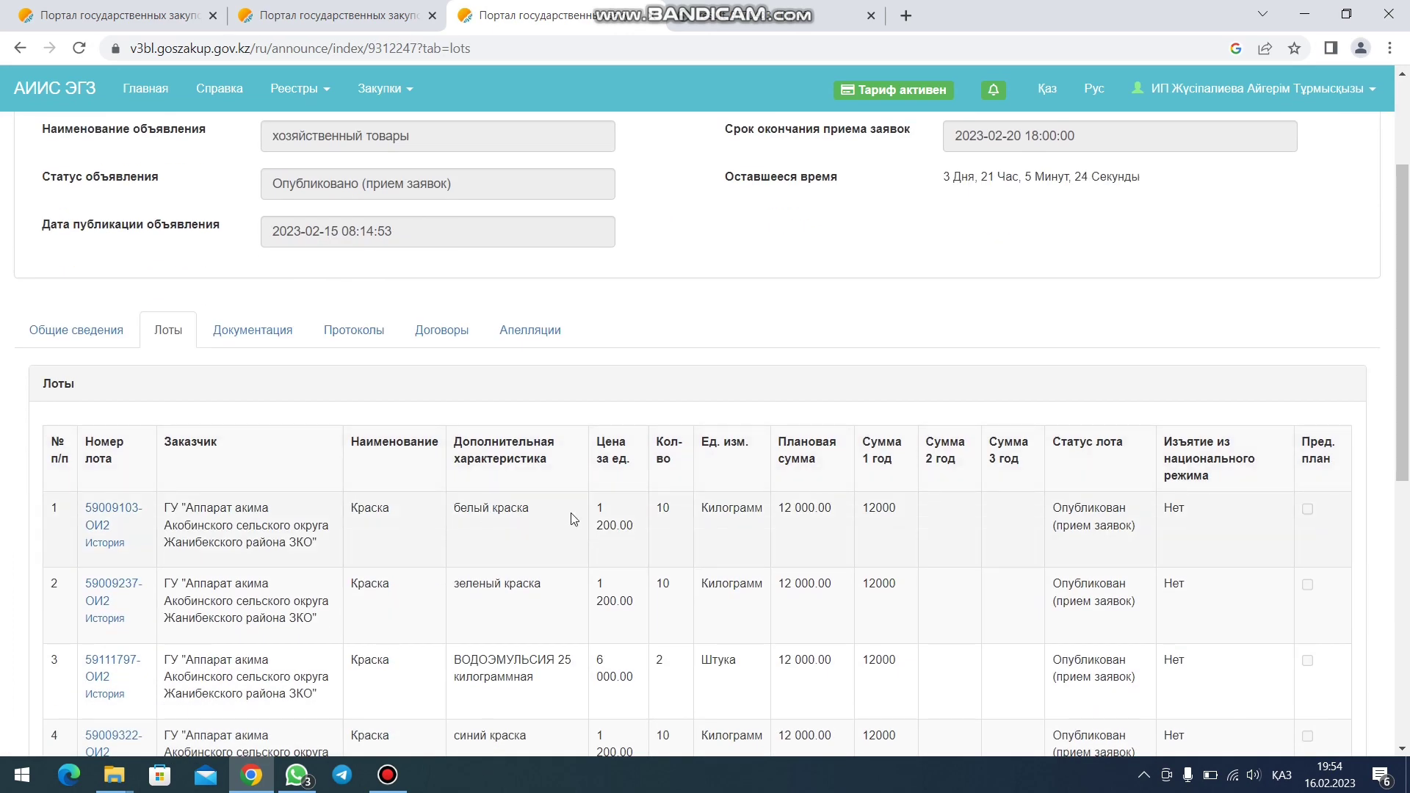
scroll(594, 518, down, 4)
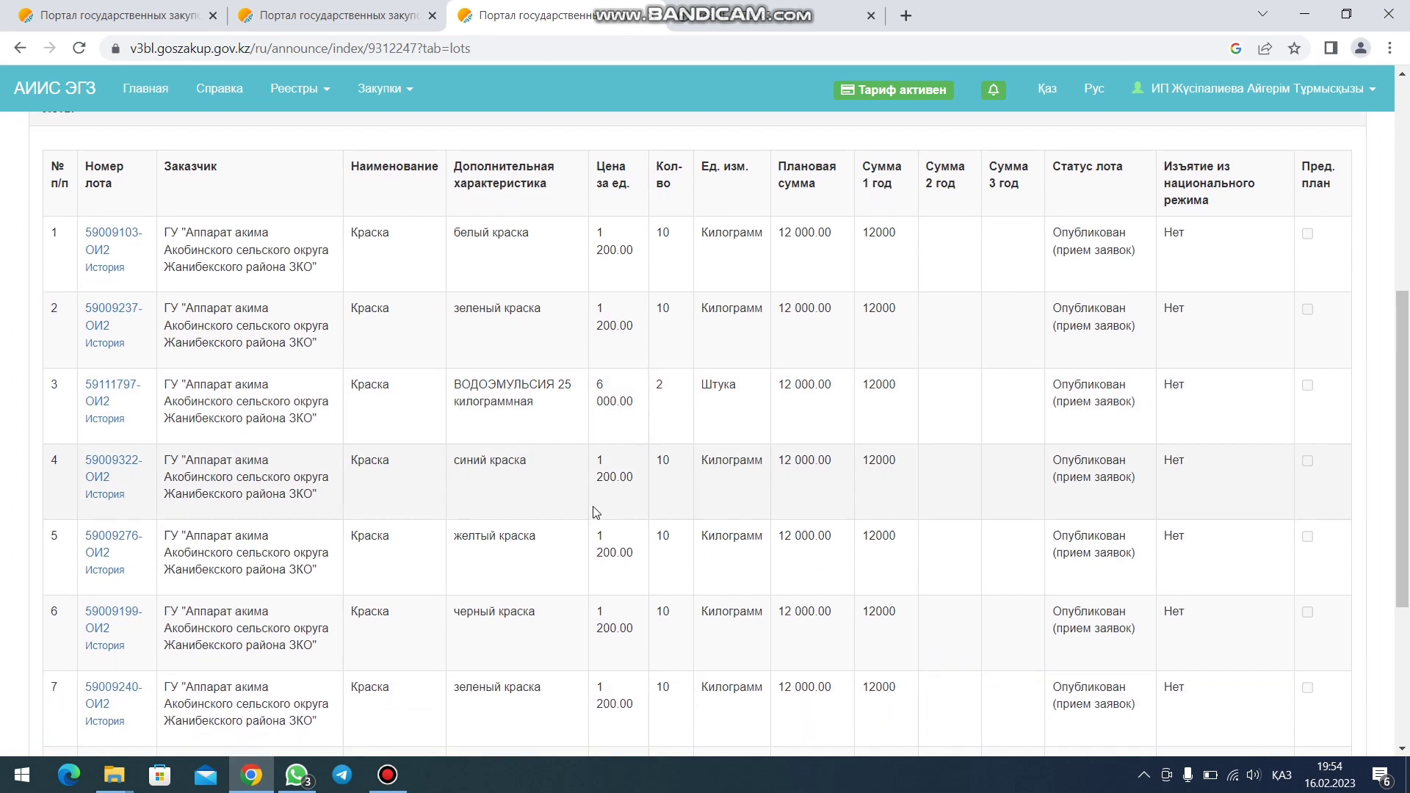
scroll(589, 497, down, 3)
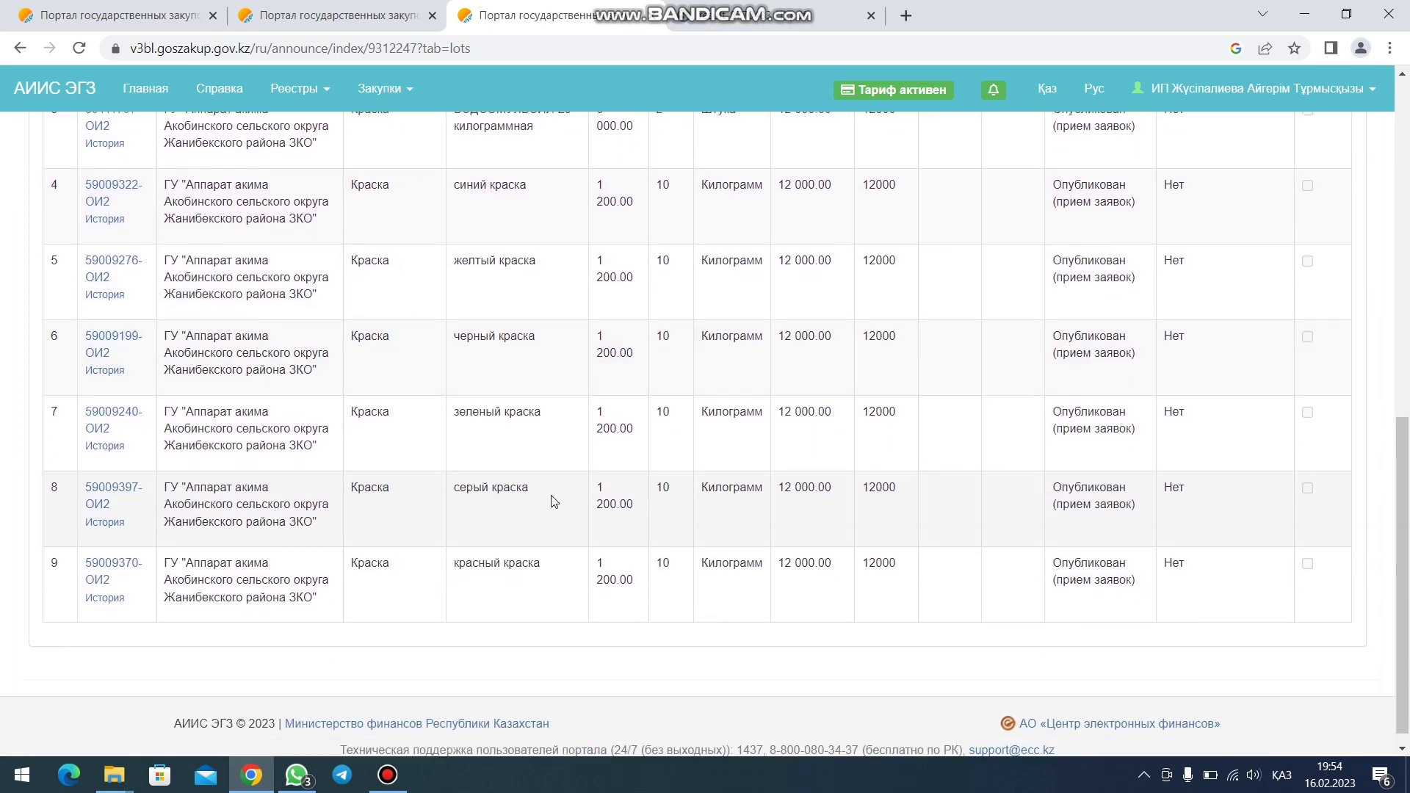
scroll(554, 501, up, 9)
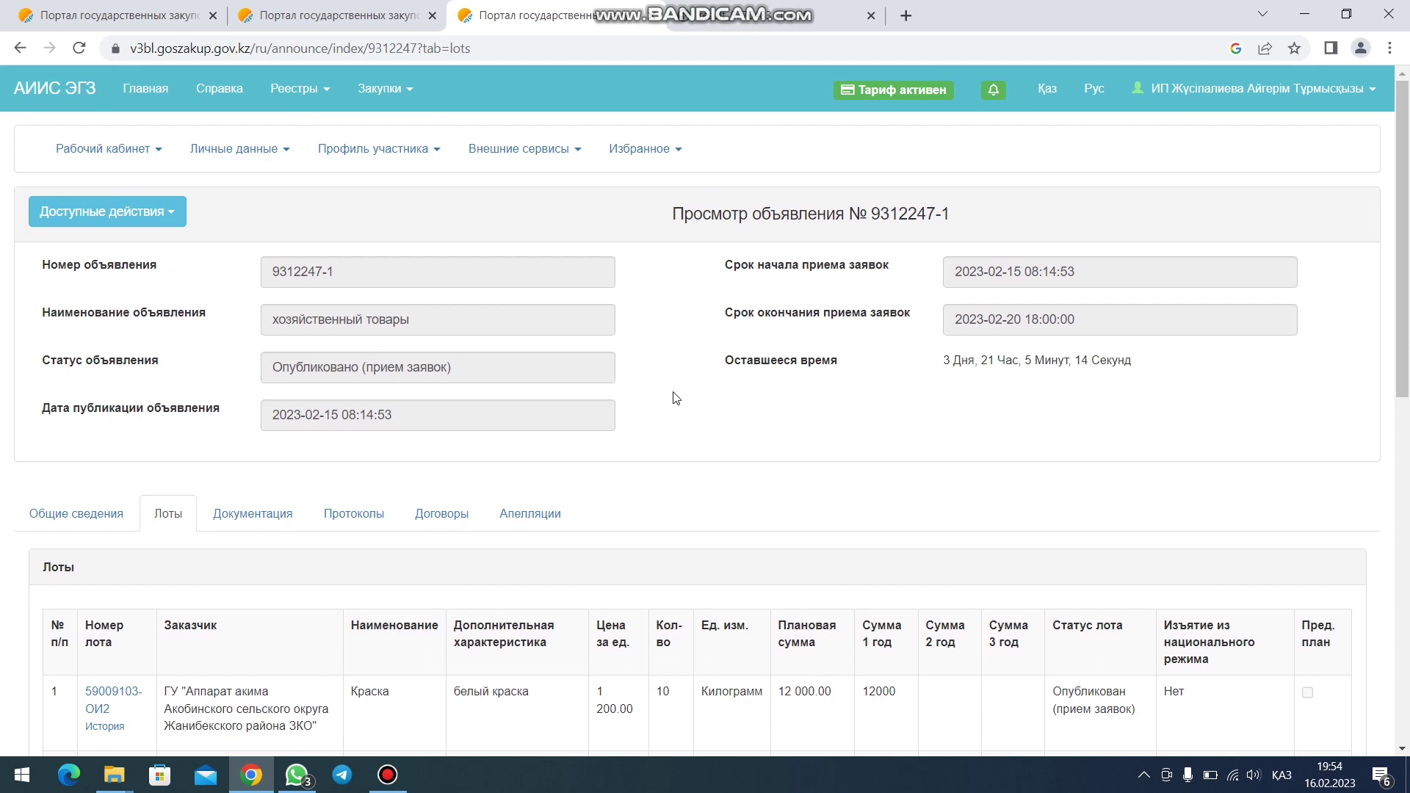
scroll(669, 399, down, 2)
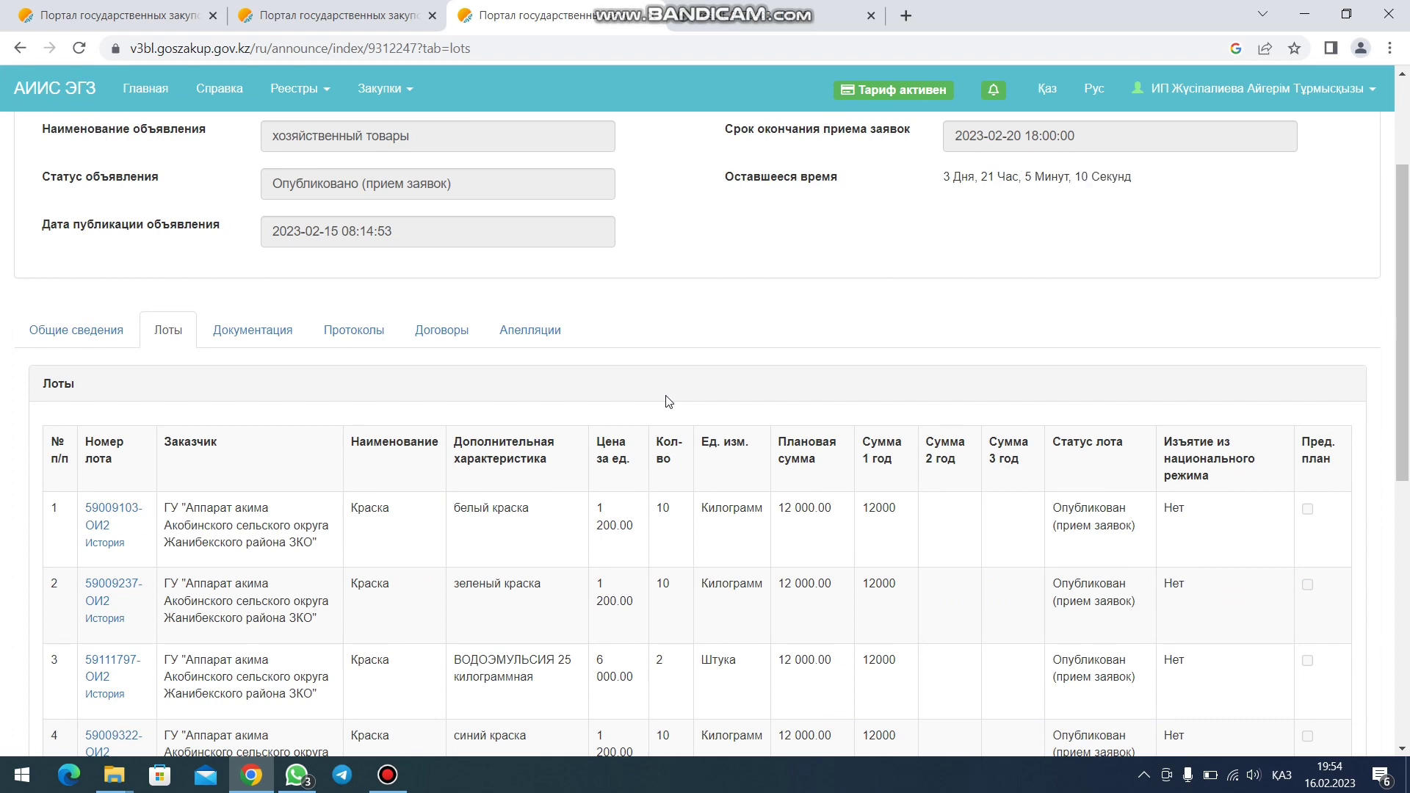
scroll(668, 399, down, 4)
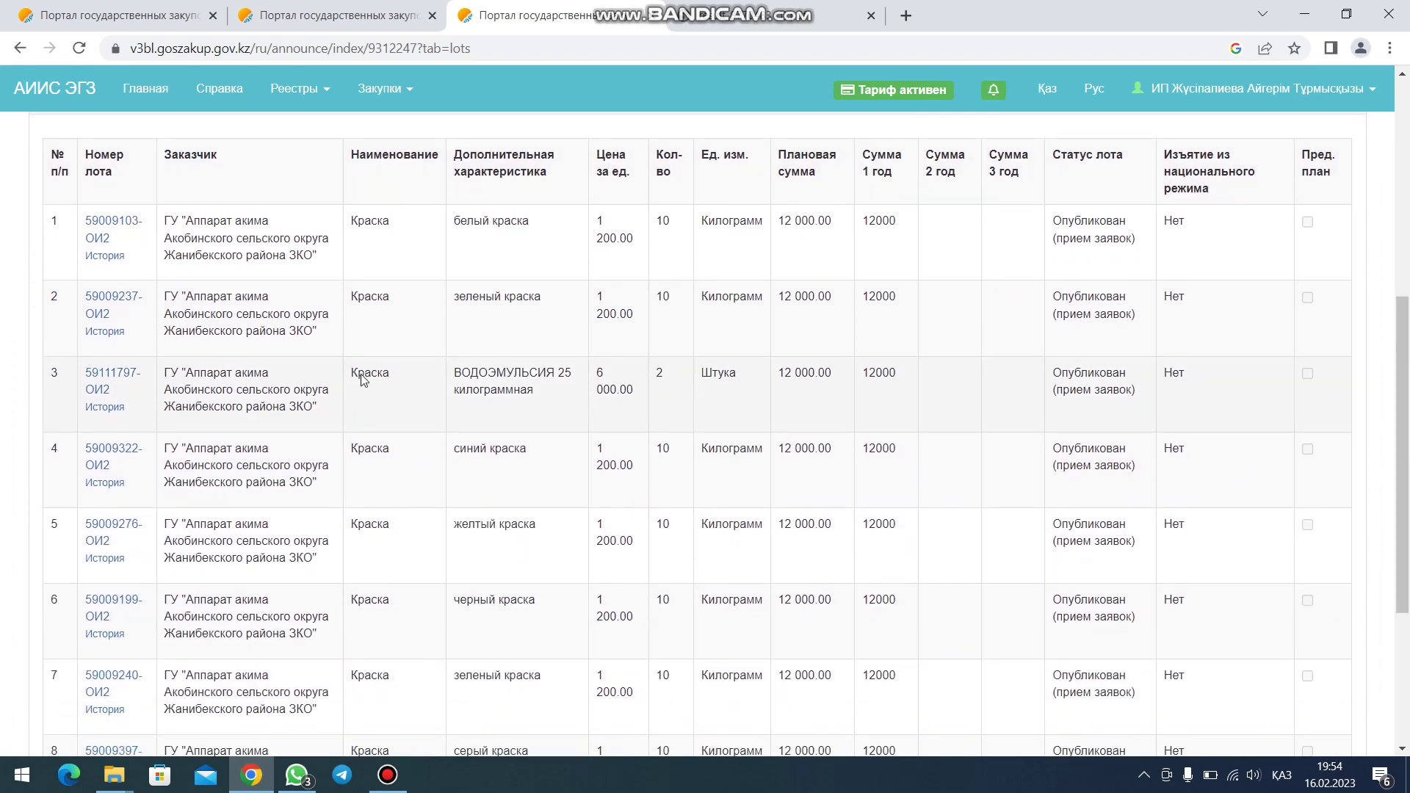
scroll(66, 393, down, 4)
scroll(88, 543, up, 8)
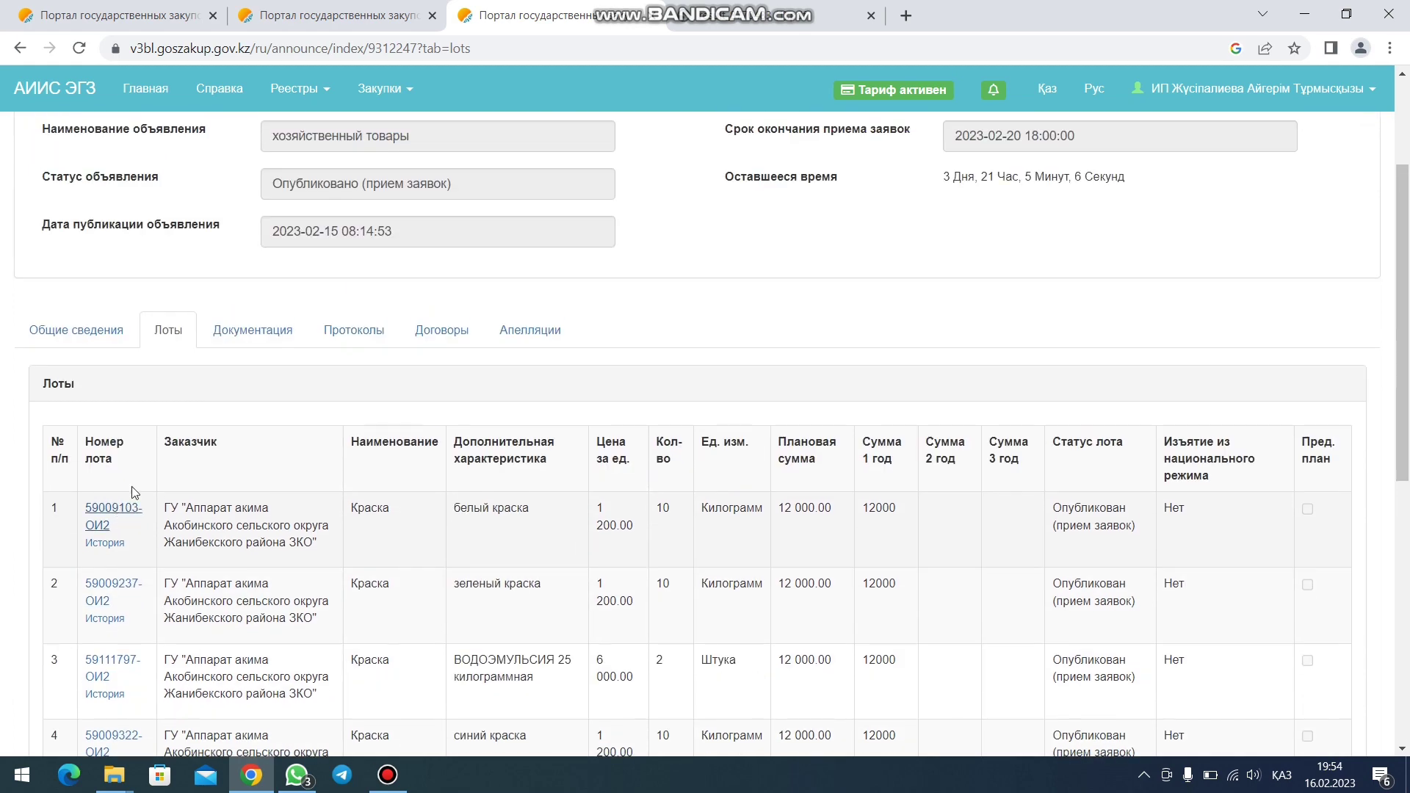
scroll(271, 352, up, 3)
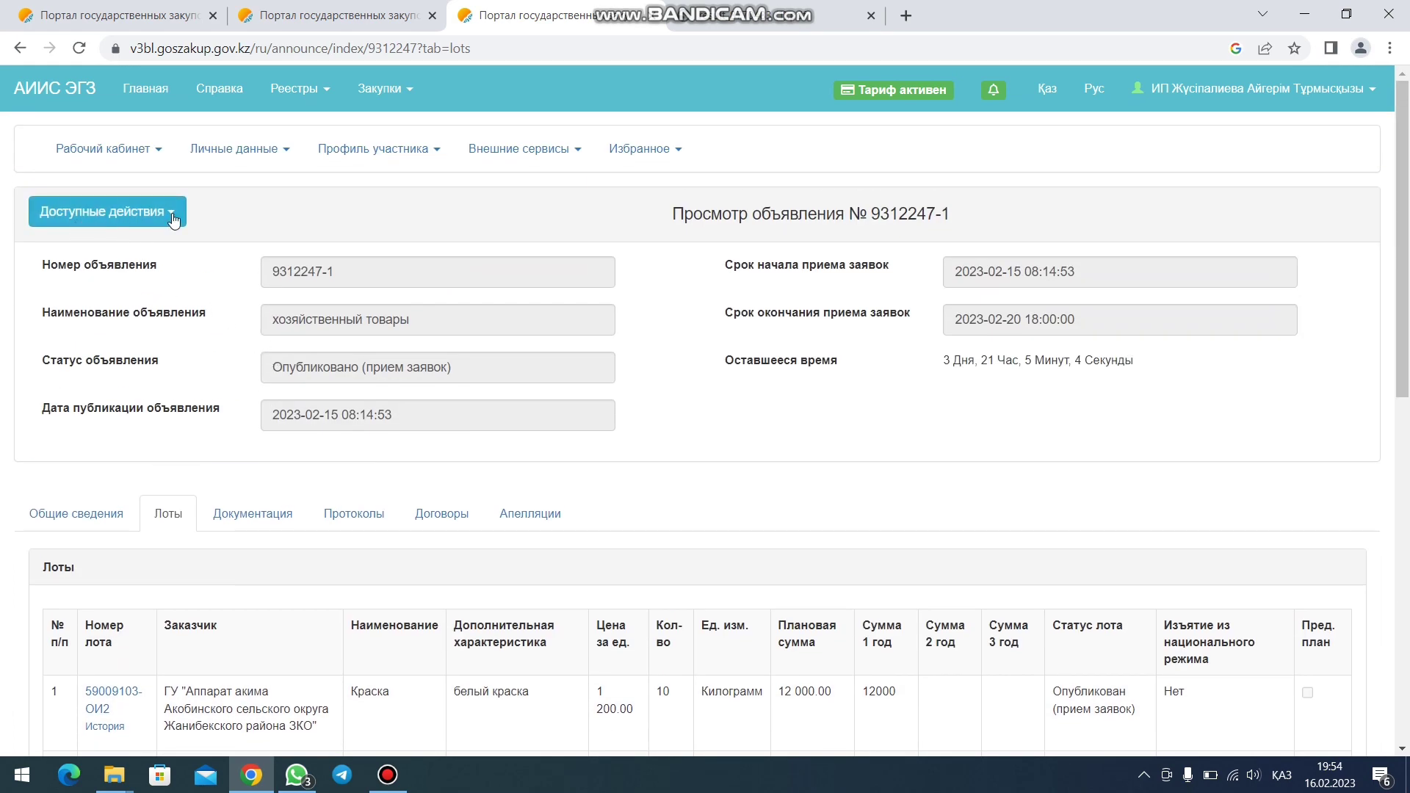
- Check the Доступные действия list without choosing anything, then minimize Chrome
click(174, 215)
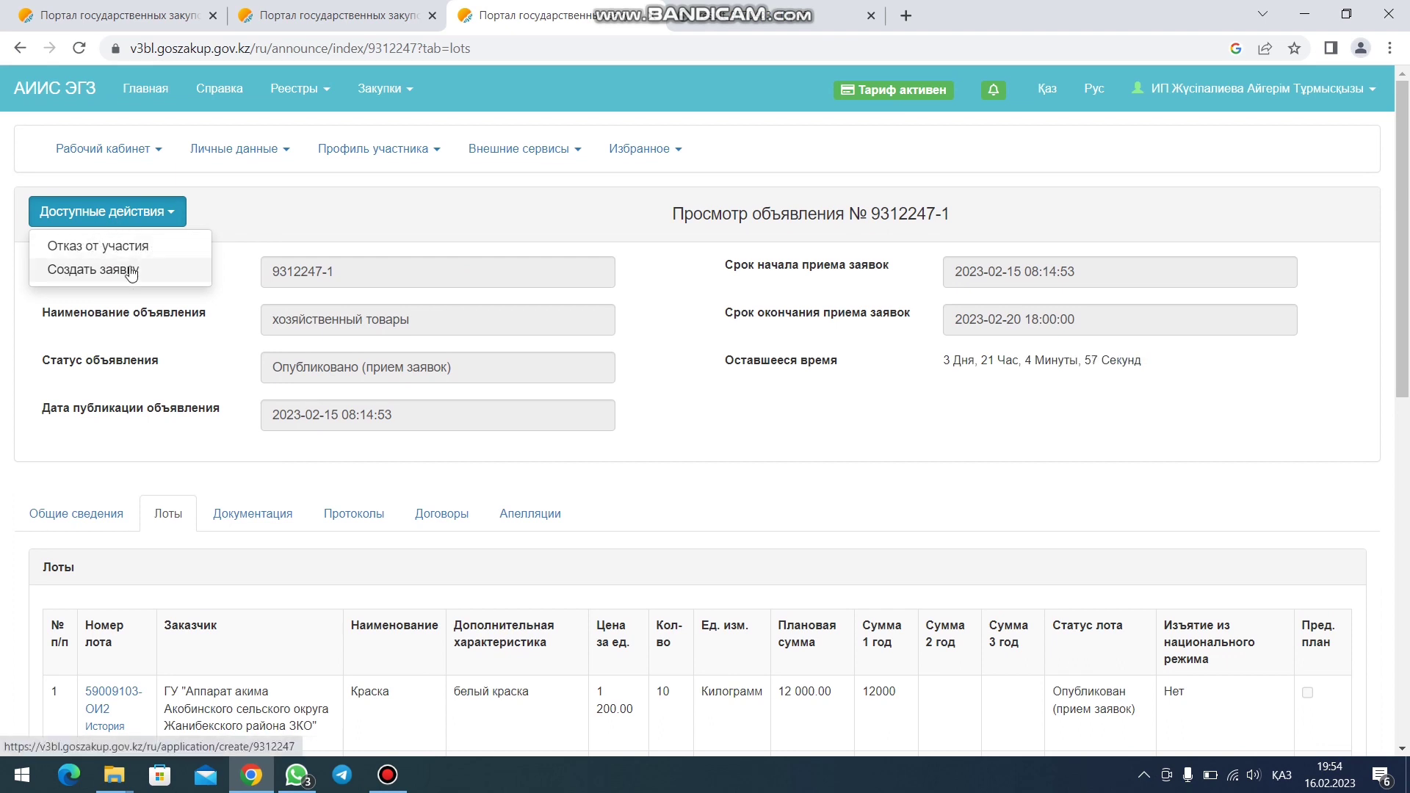
click(236, 282)
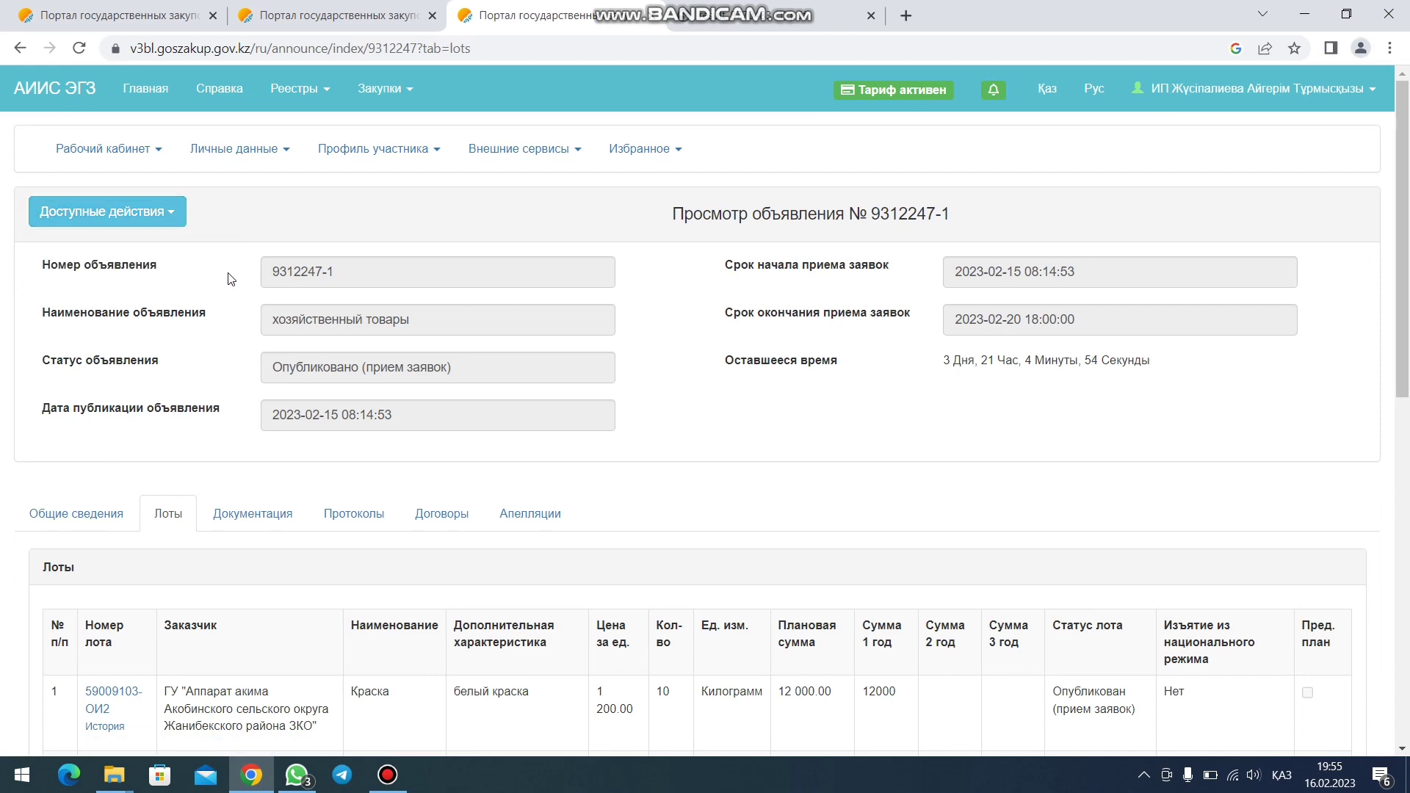
scroll(220, 301, down, 4)
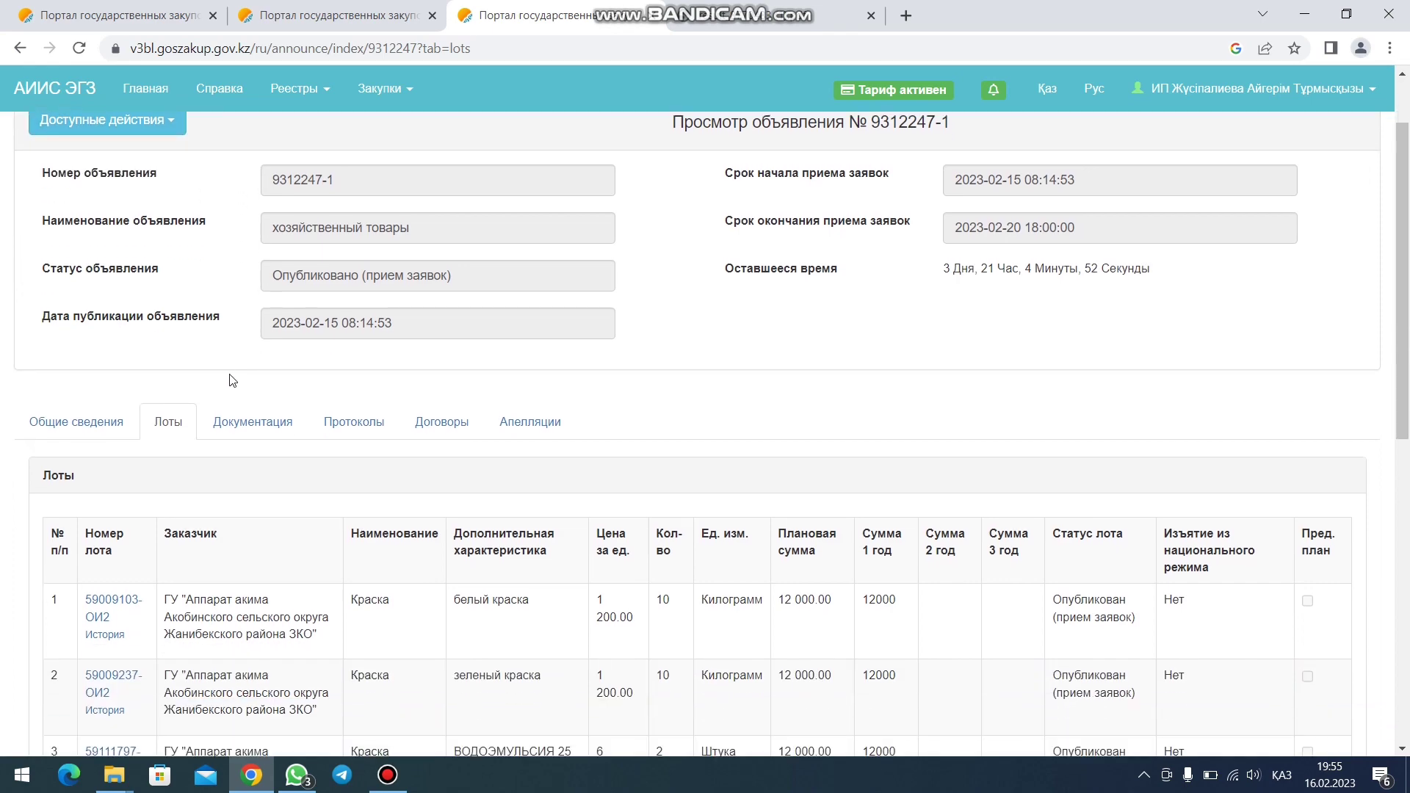
scroll(515, 430, down, 5)
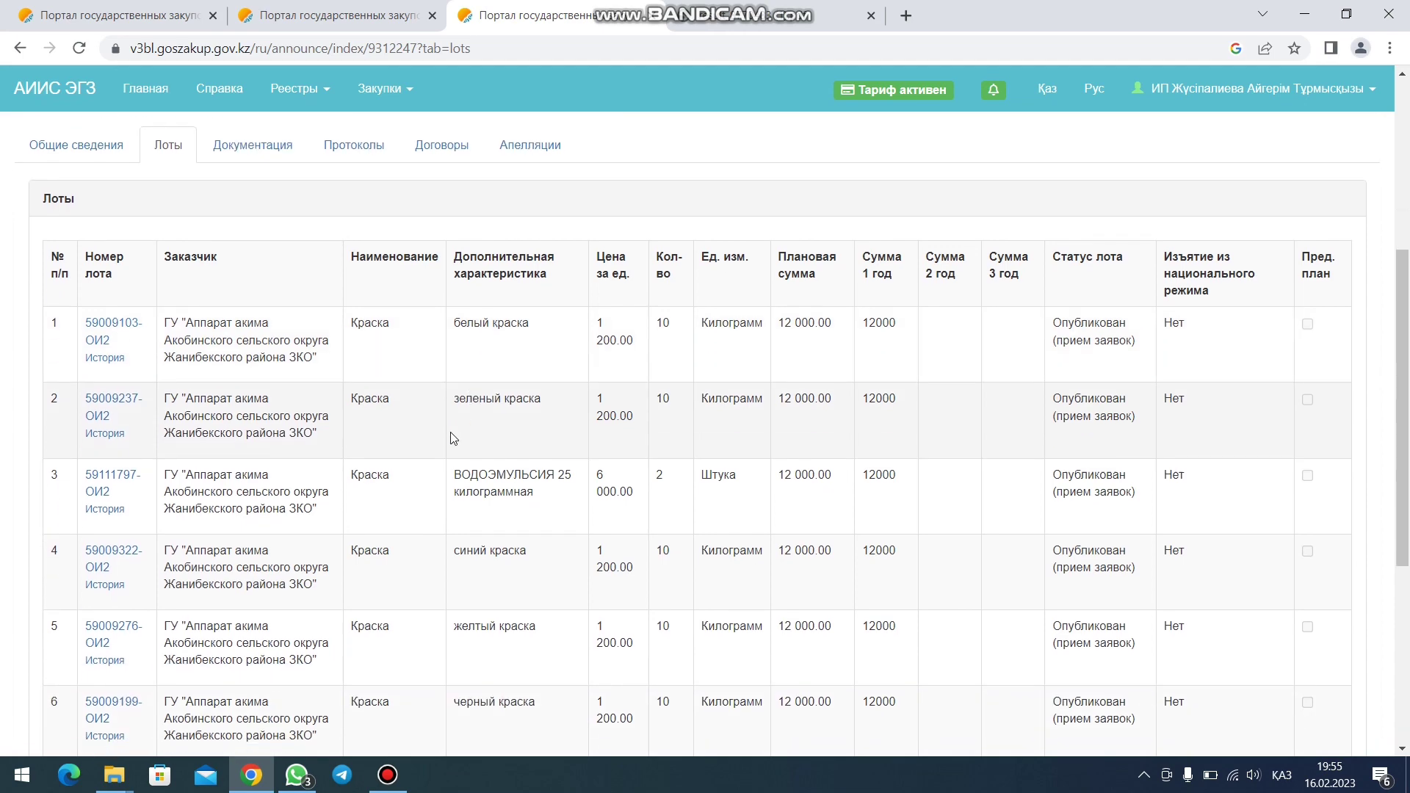
click(1305, 14)
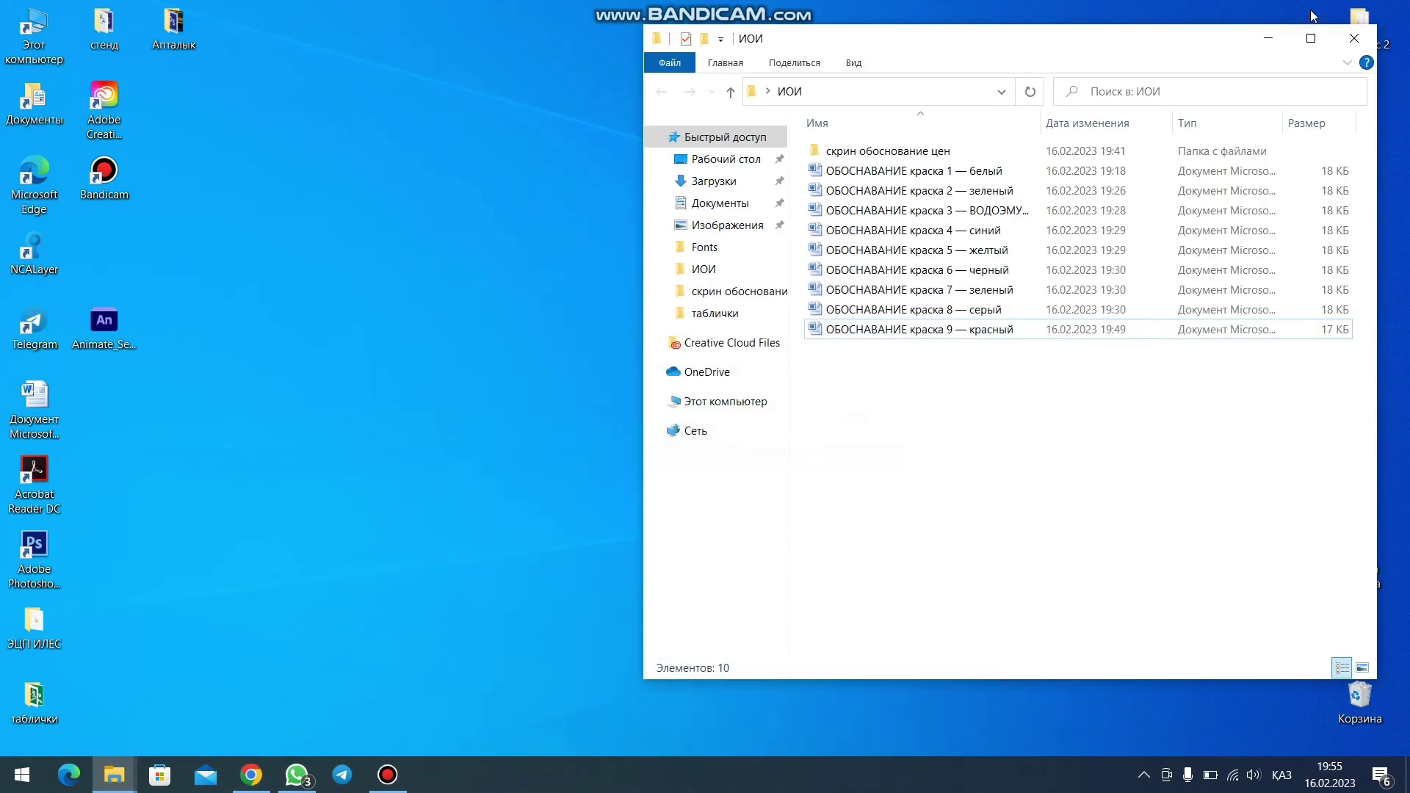
- Open 'ОБОСНАВАНИЕ краска 9 — красный' in Word from the ИОИ desktop folder
click(1268, 40)
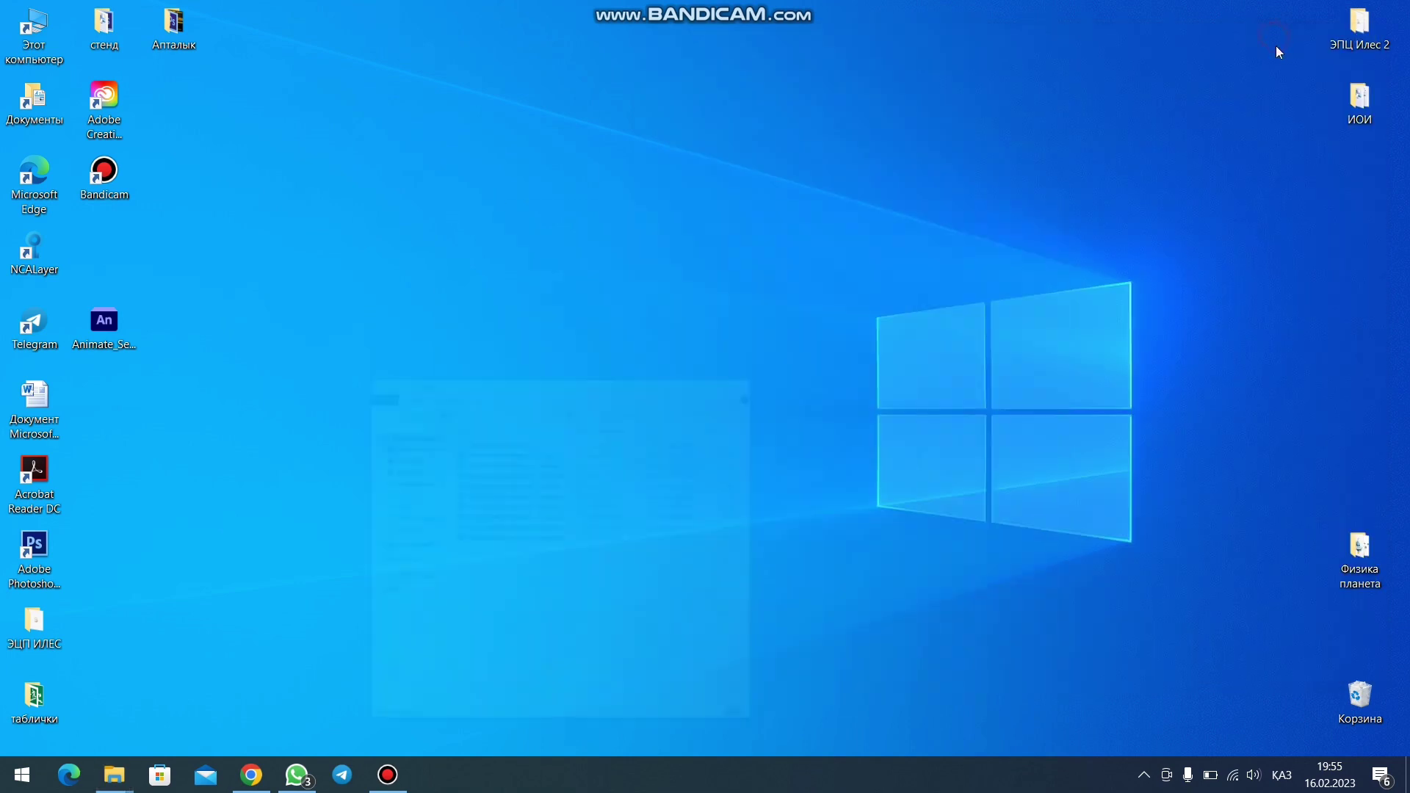
double_click(1357, 96)
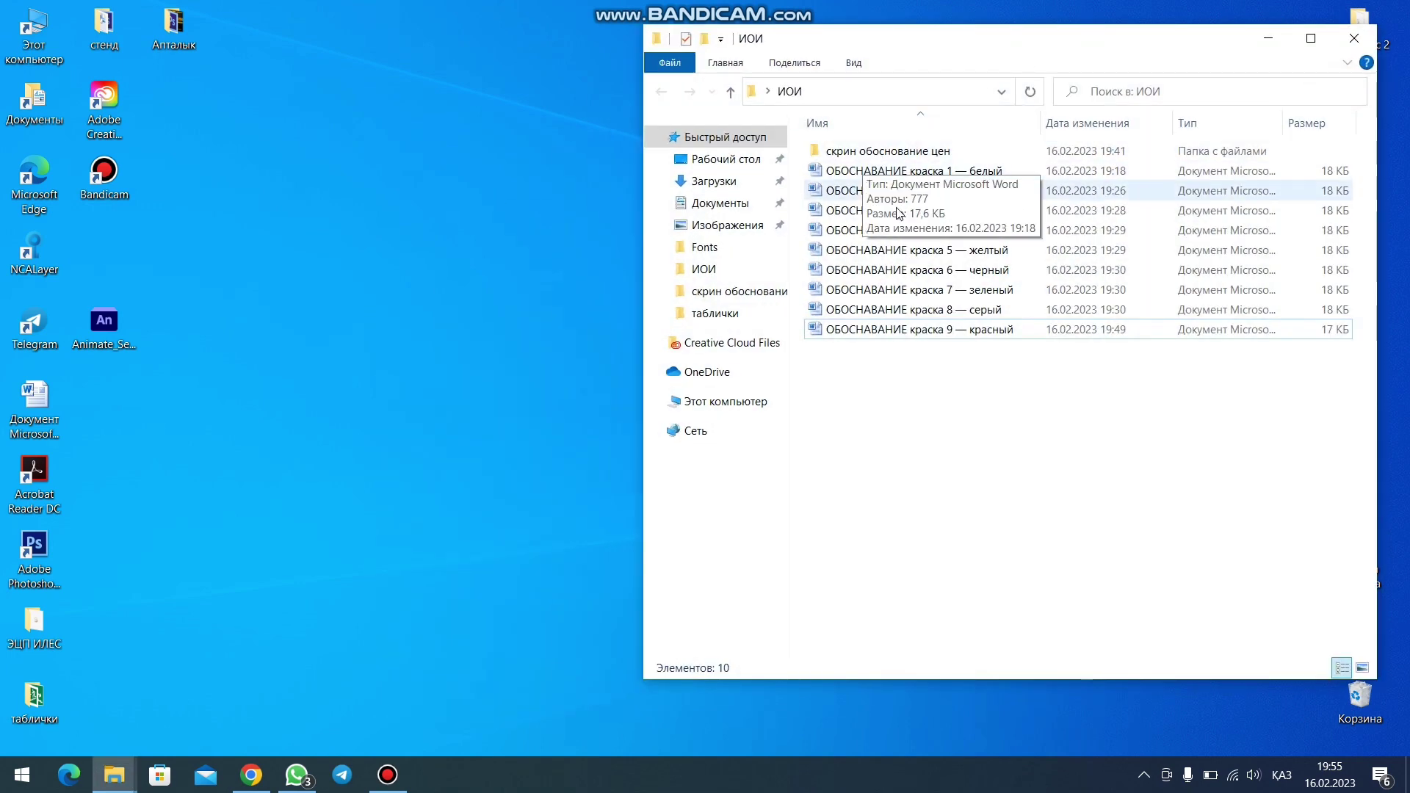
double_click(871, 331)
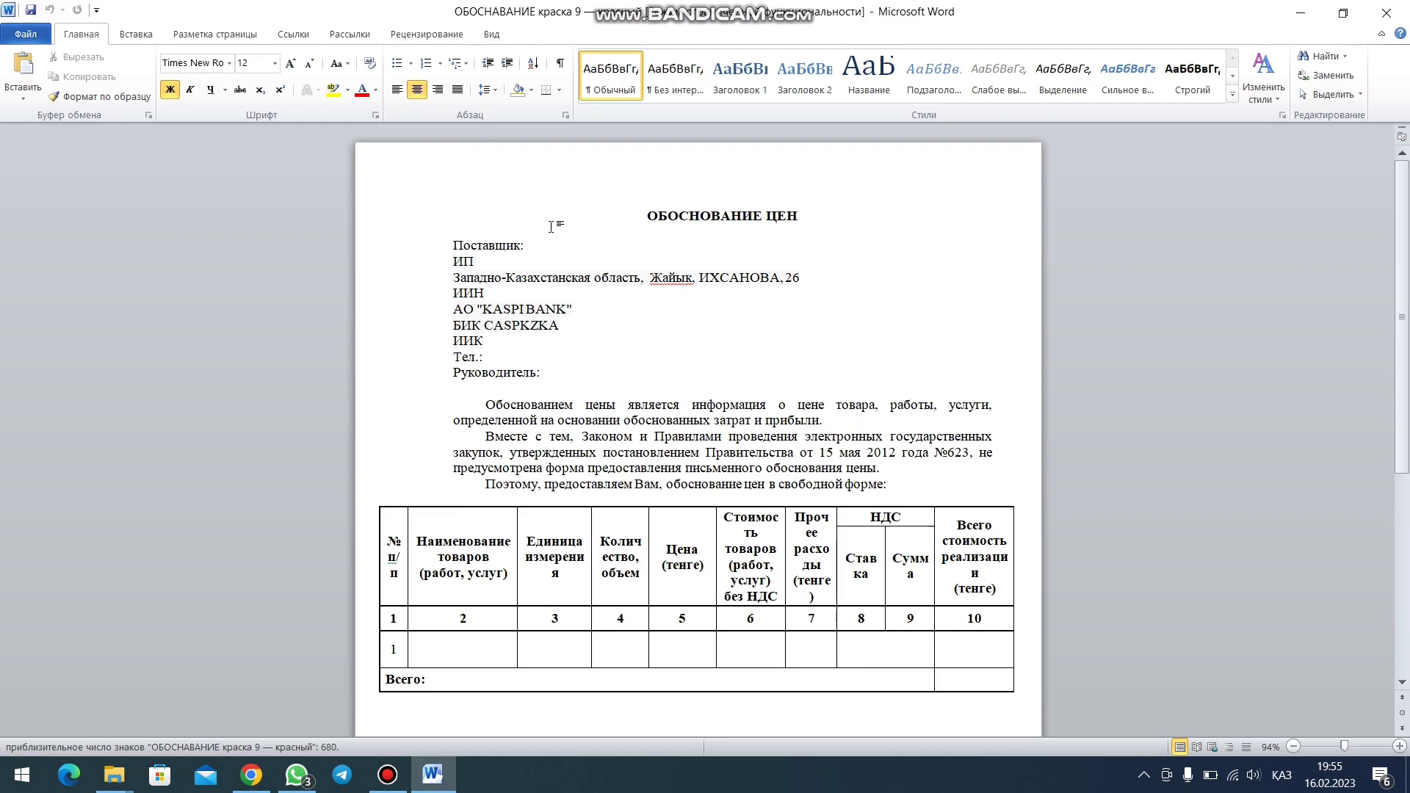
- Copy lot 9's description 'красный краска' from the portal into row 1's goods name cell
scroll(582, 343, down, 3)
scroll(582, 343, up, 3)
click(251, 775)
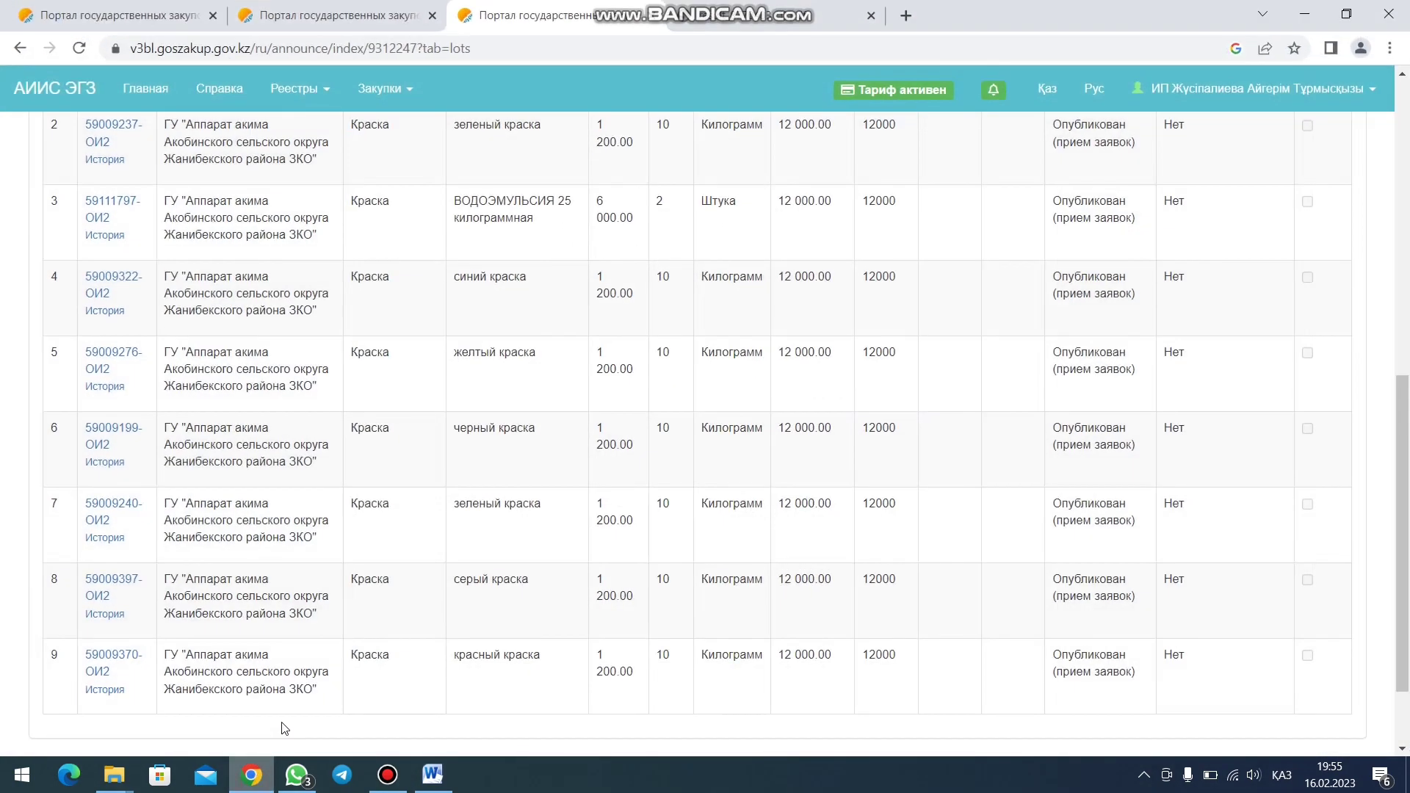
scroll(433, 382, up, 4)
scroll(440, 360, down, 5)
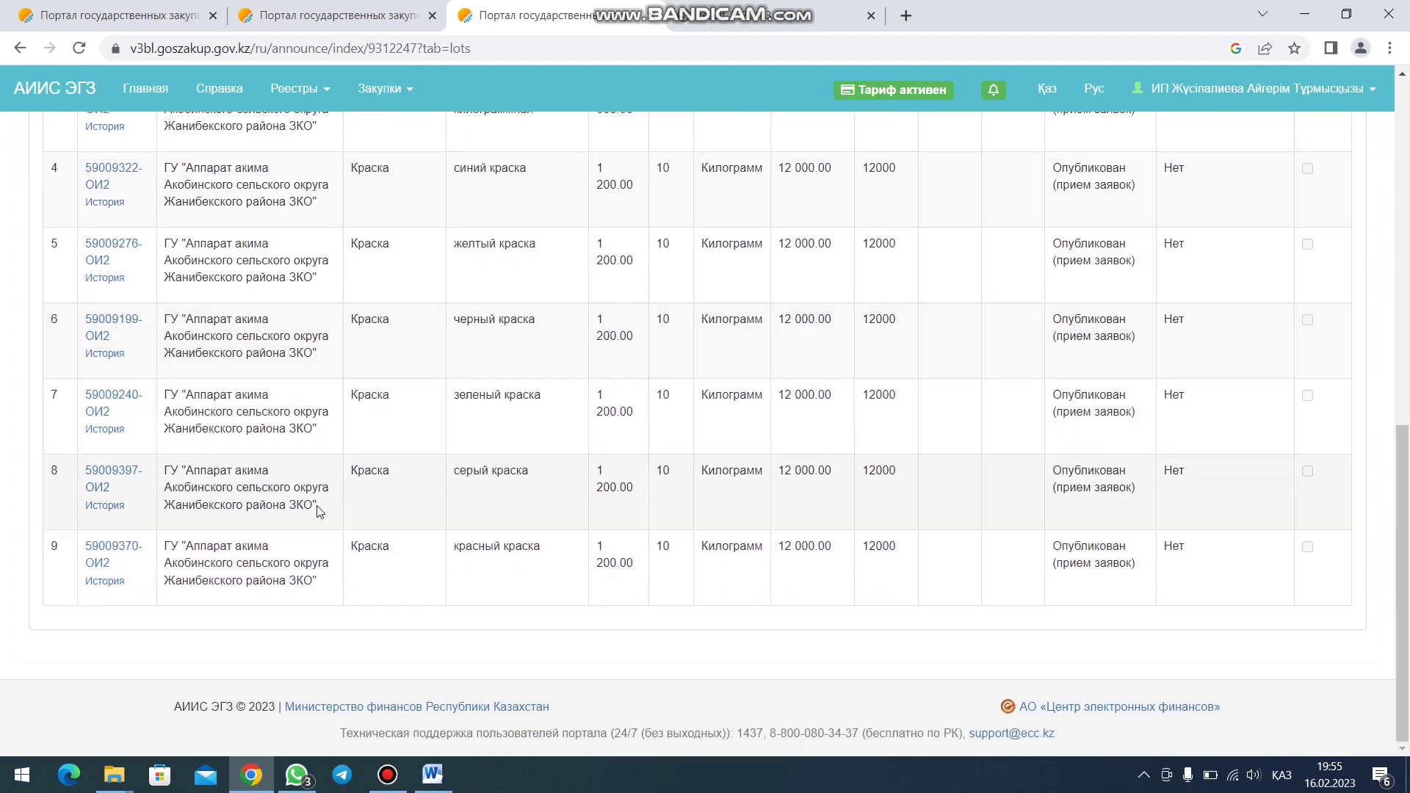
scroll(535, 419, up, 7)
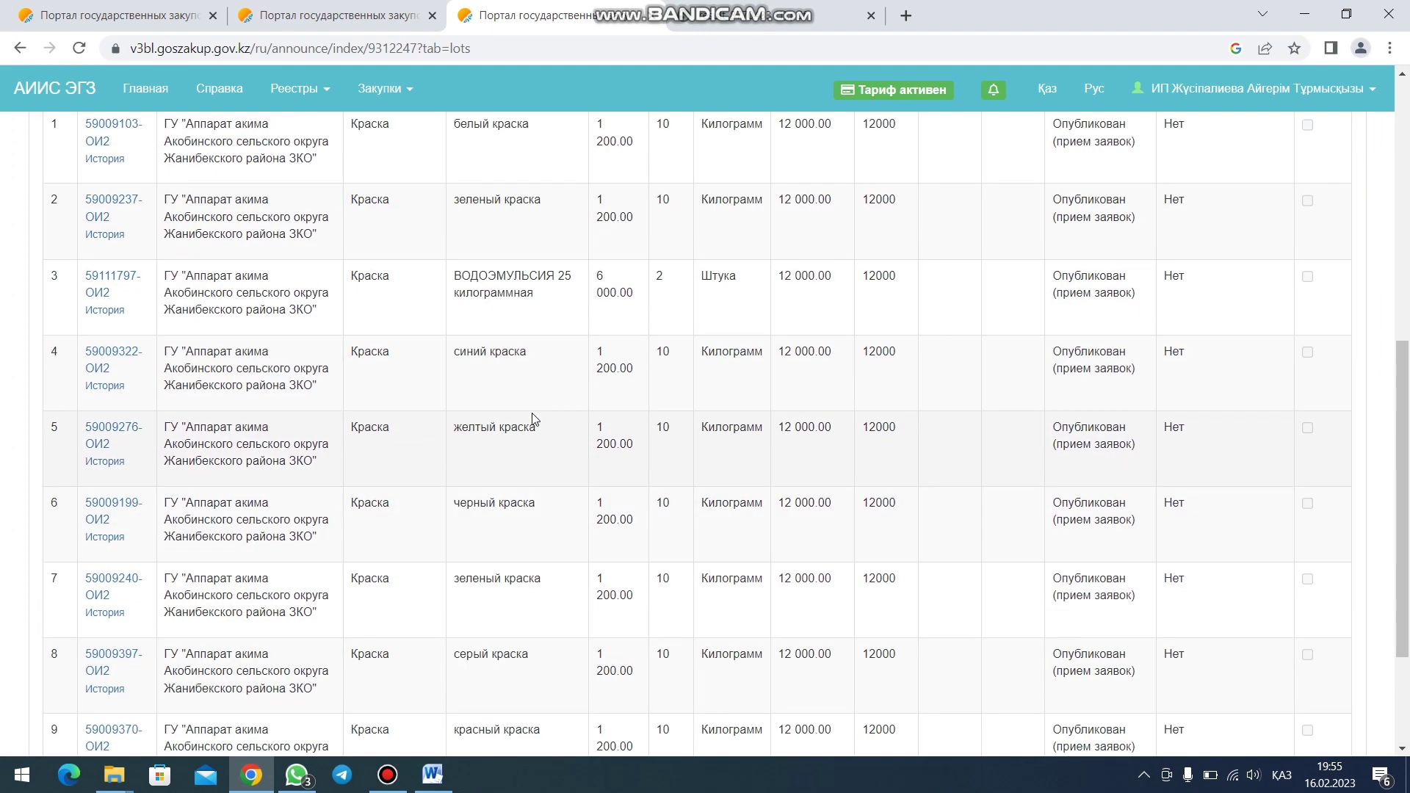
scroll(501, 437, down, 7)
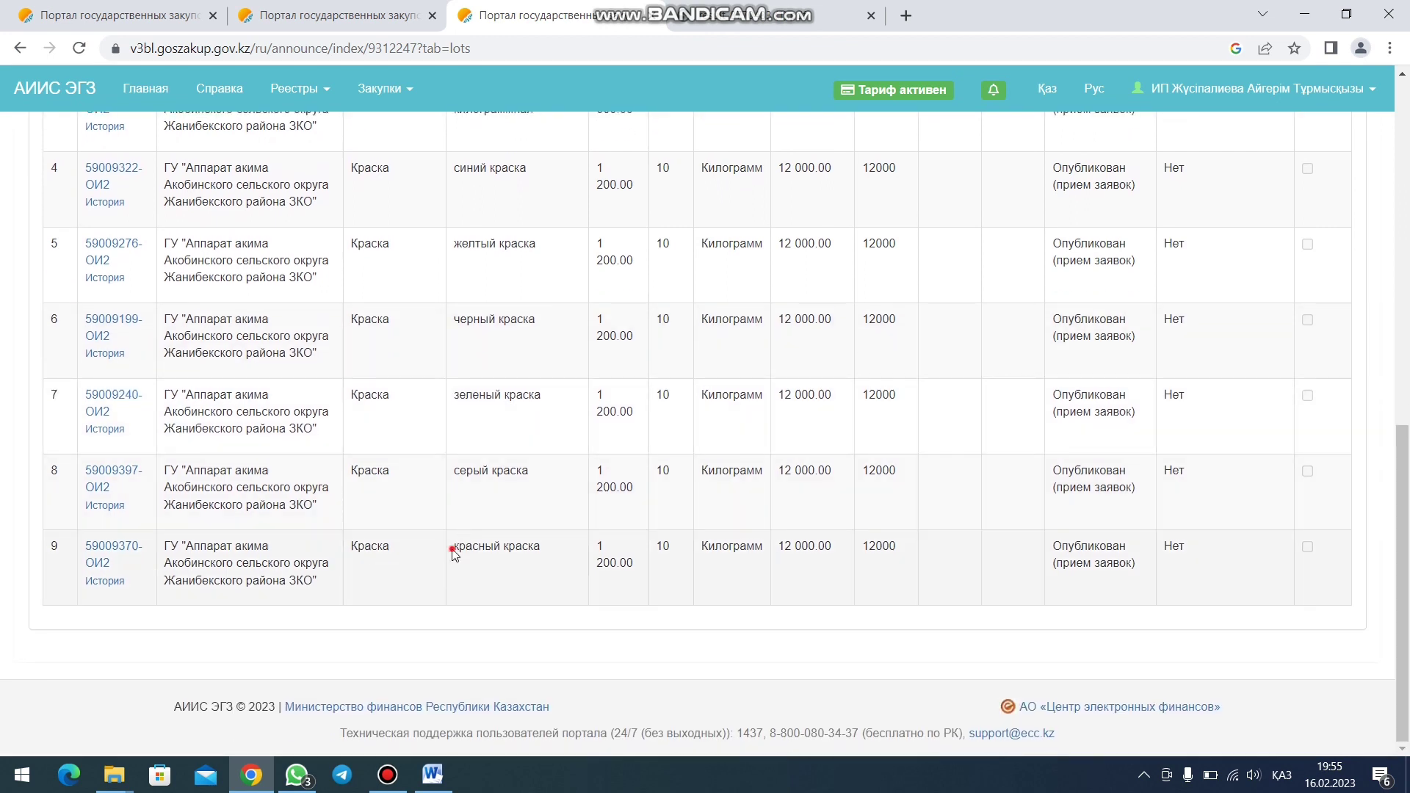
drag(453, 552, 534, 558)
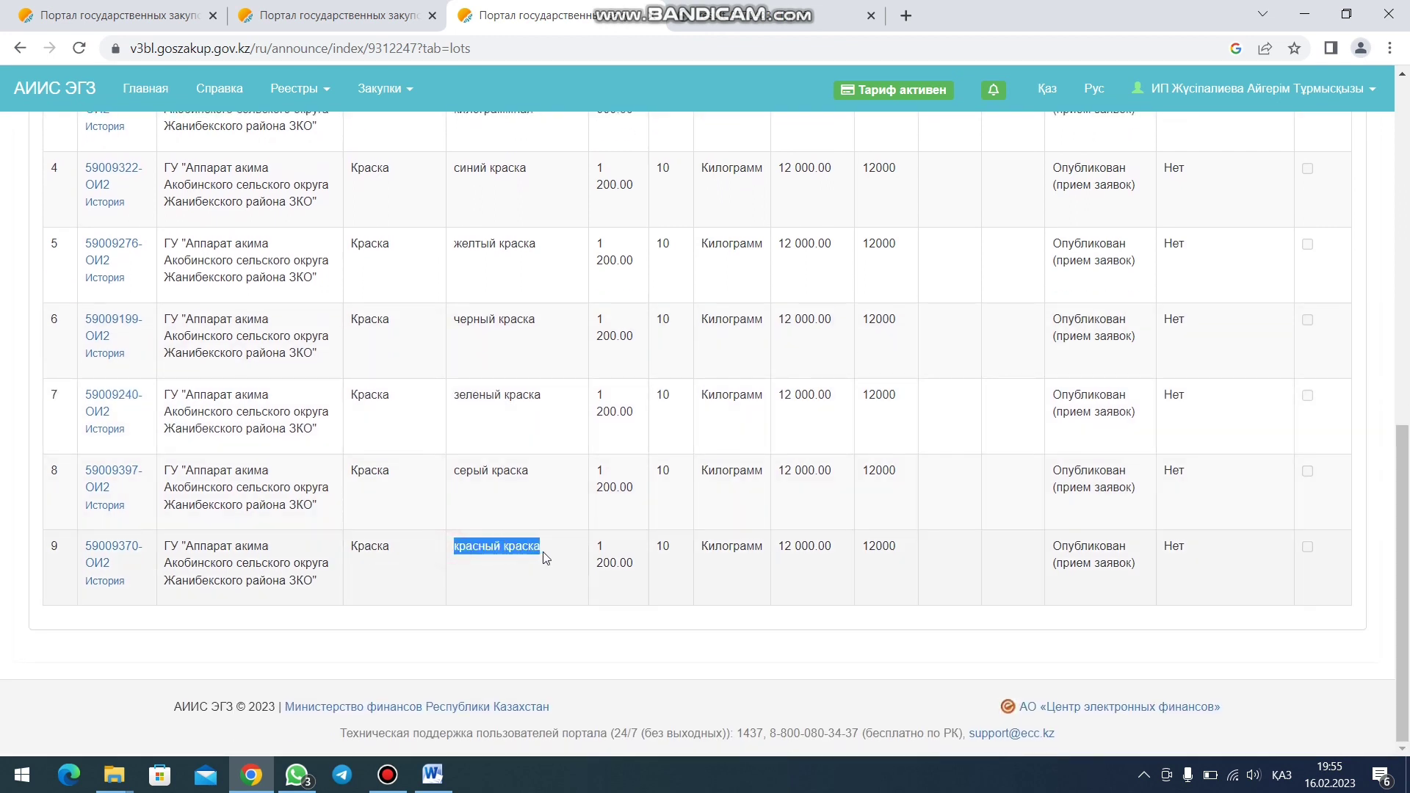
click(432, 773)
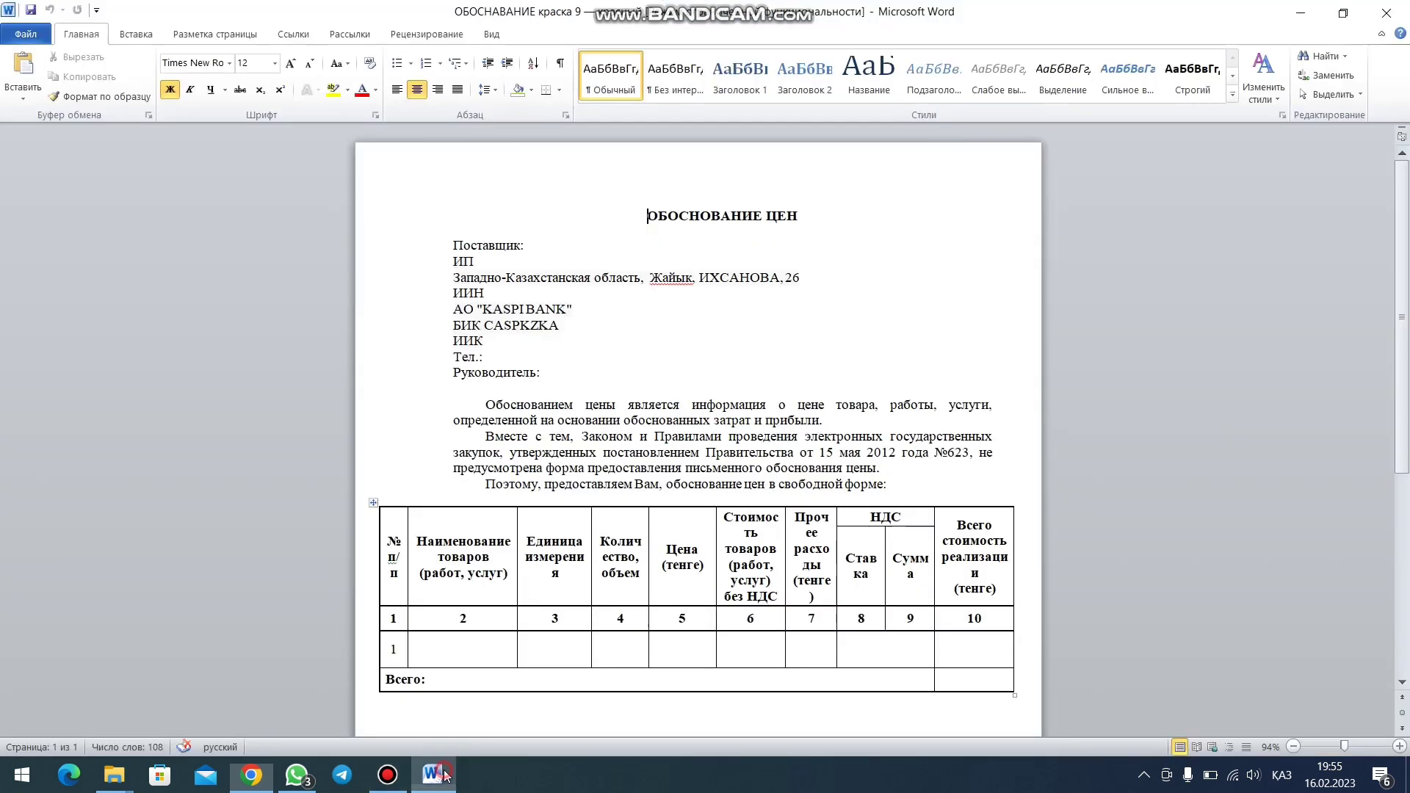
scroll(512, 451, down, 2)
click(467, 552)
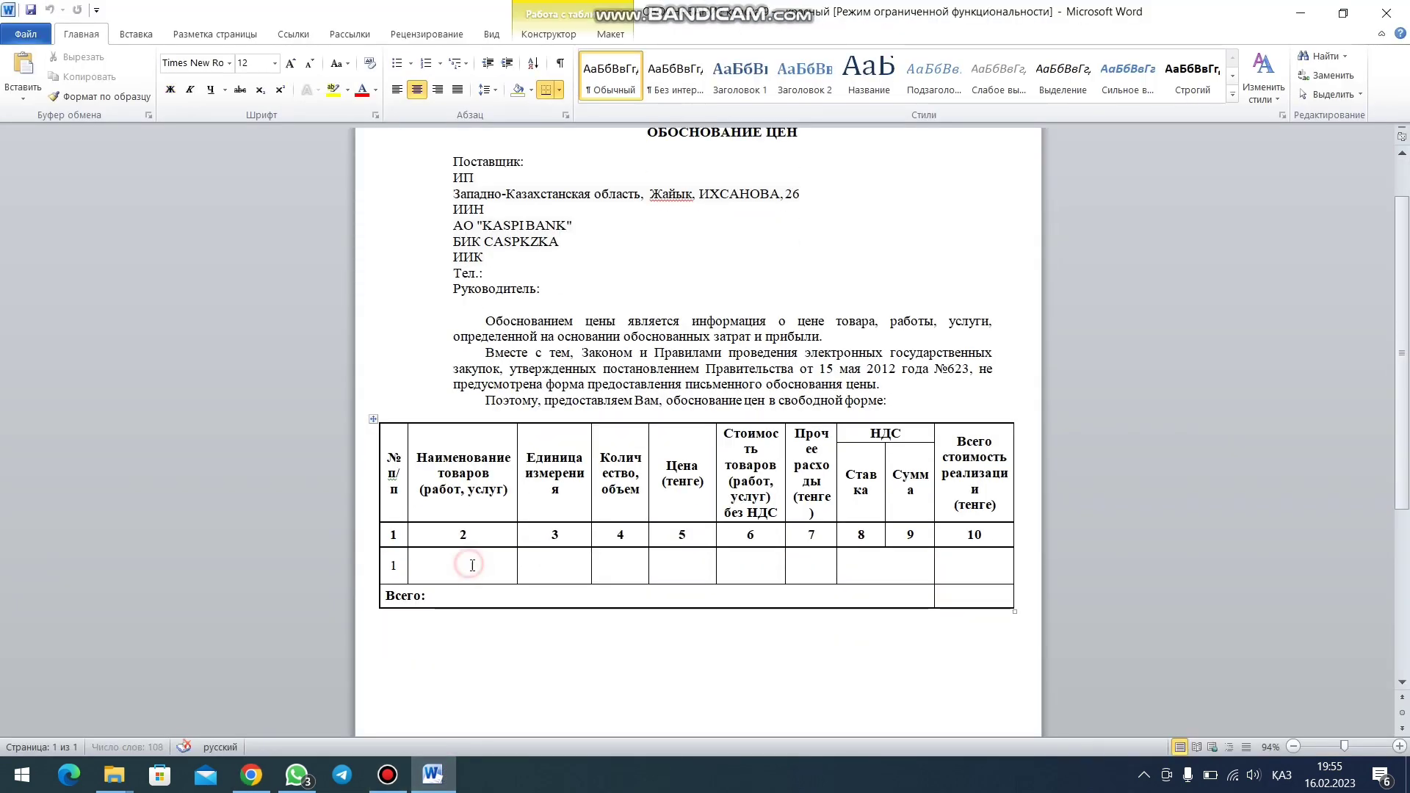
text(красный краска)
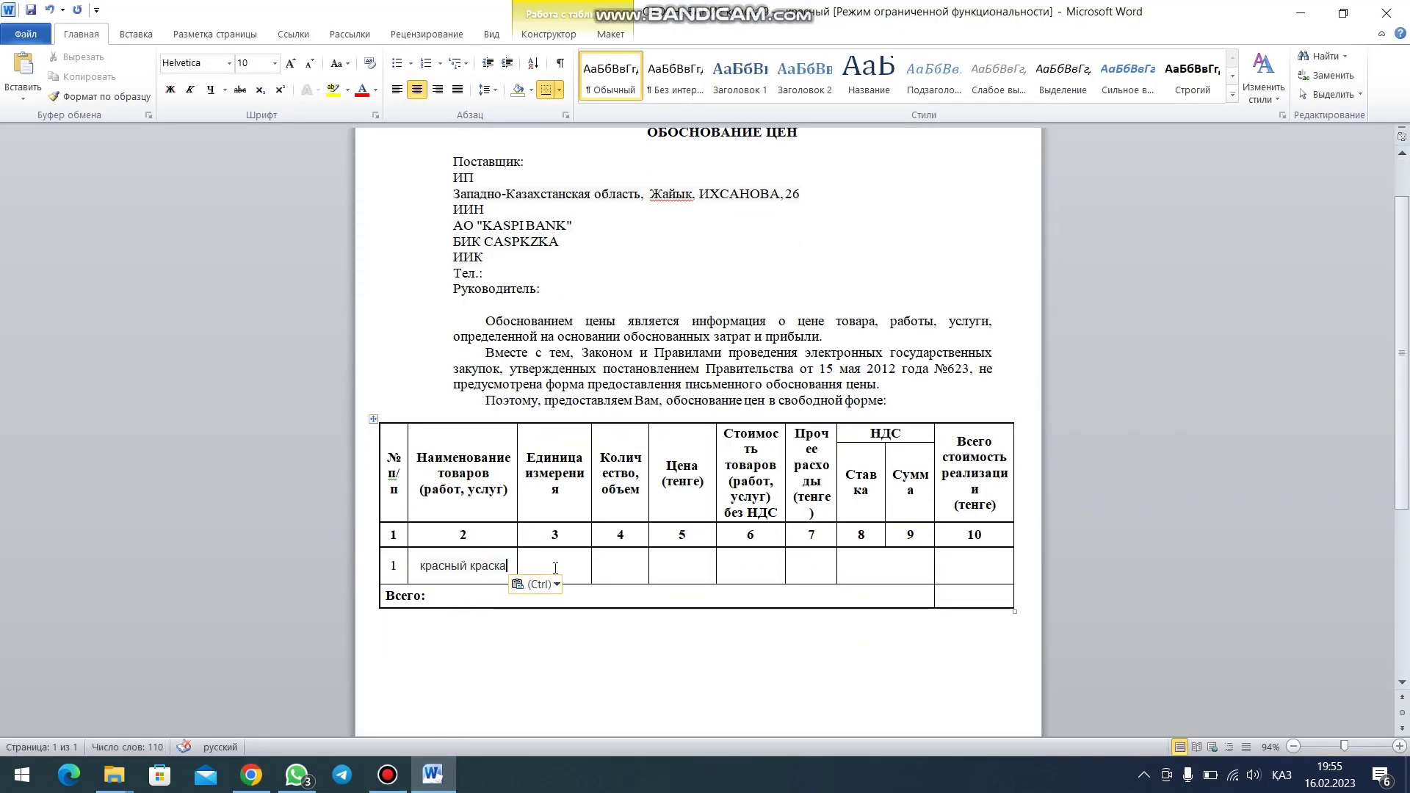
- Copy the unit 'Килограмм' from the red paint lot into the Единица измерения cell
click(251, 774)
scroll(637, 527, up, 6)
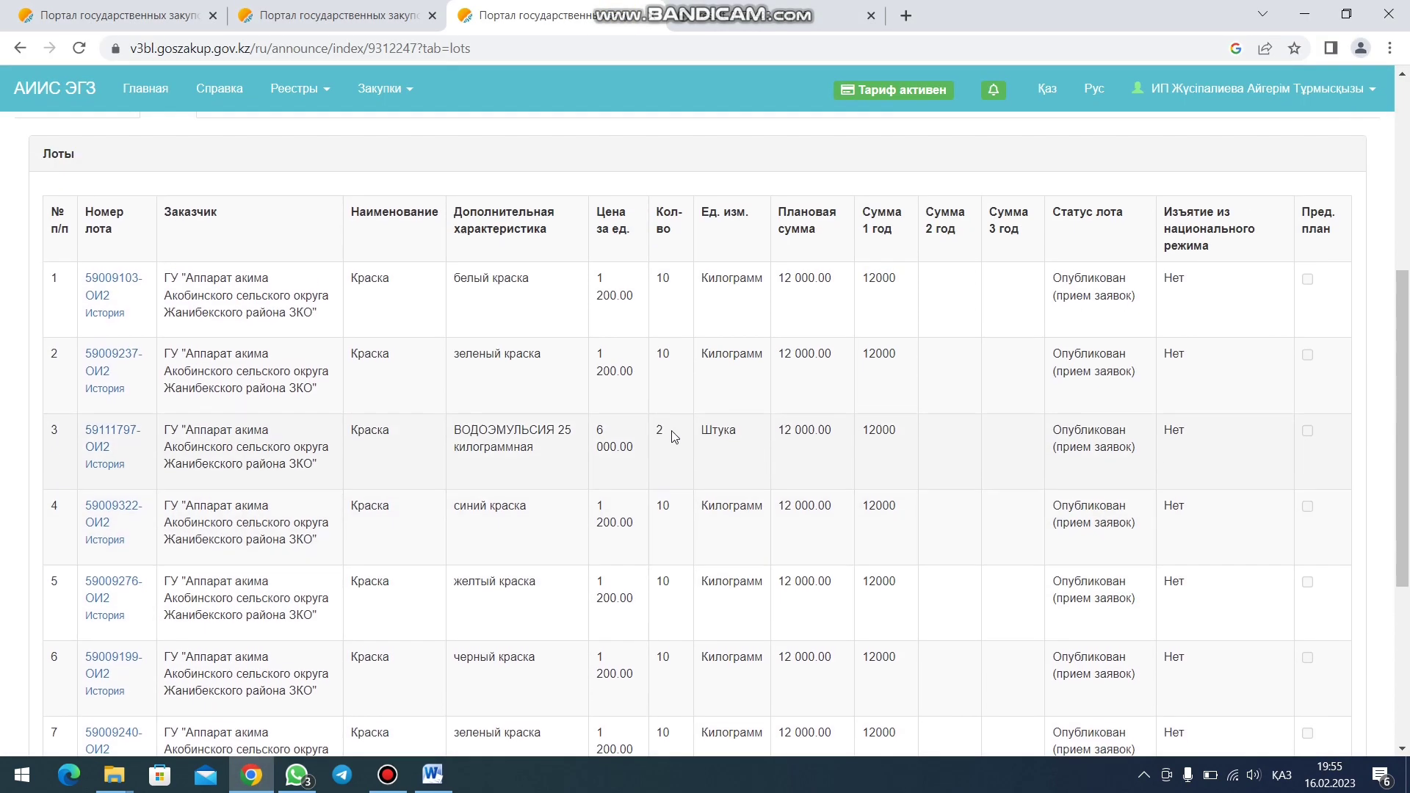
scroll(727, 431, down, 6)
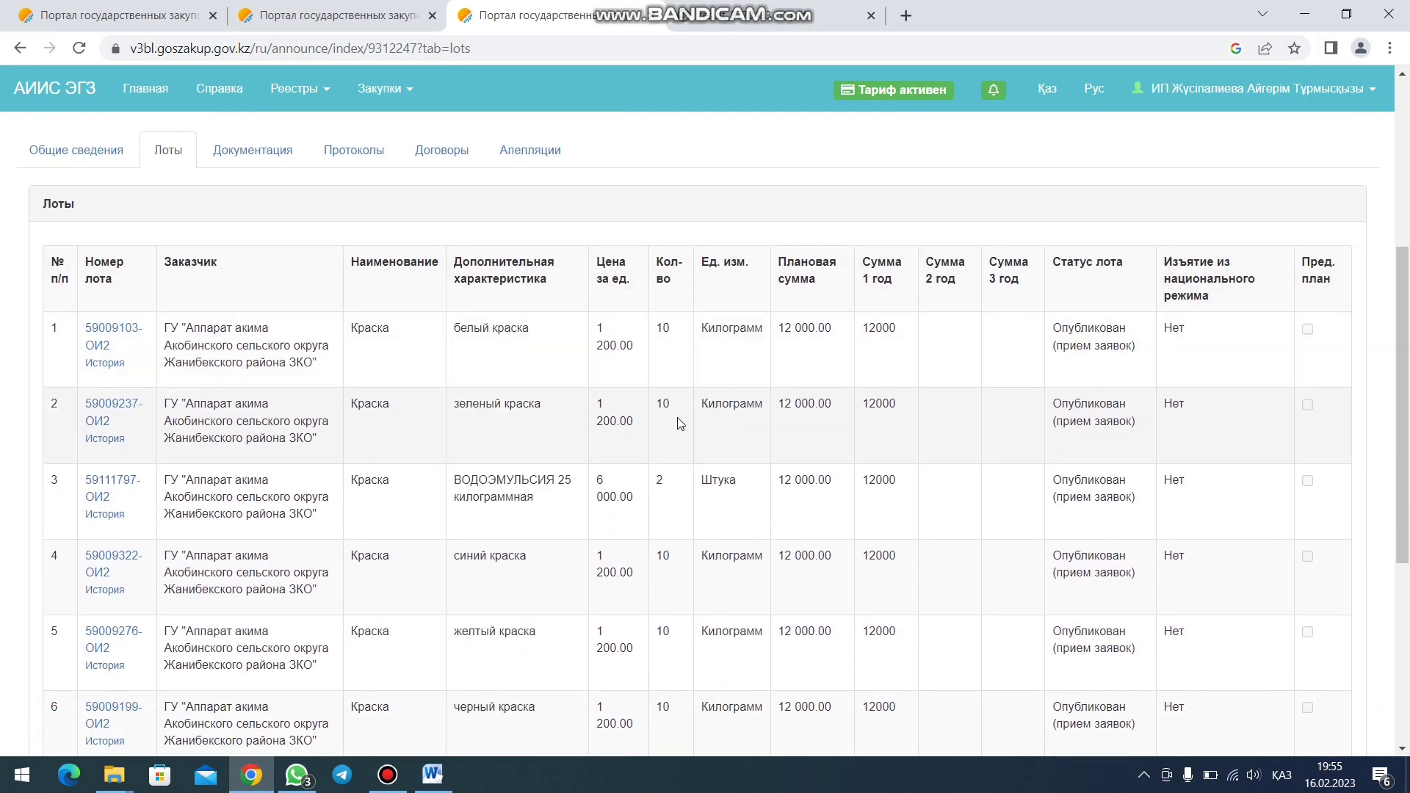
double_click(702, 547)
key(ctrl+c)
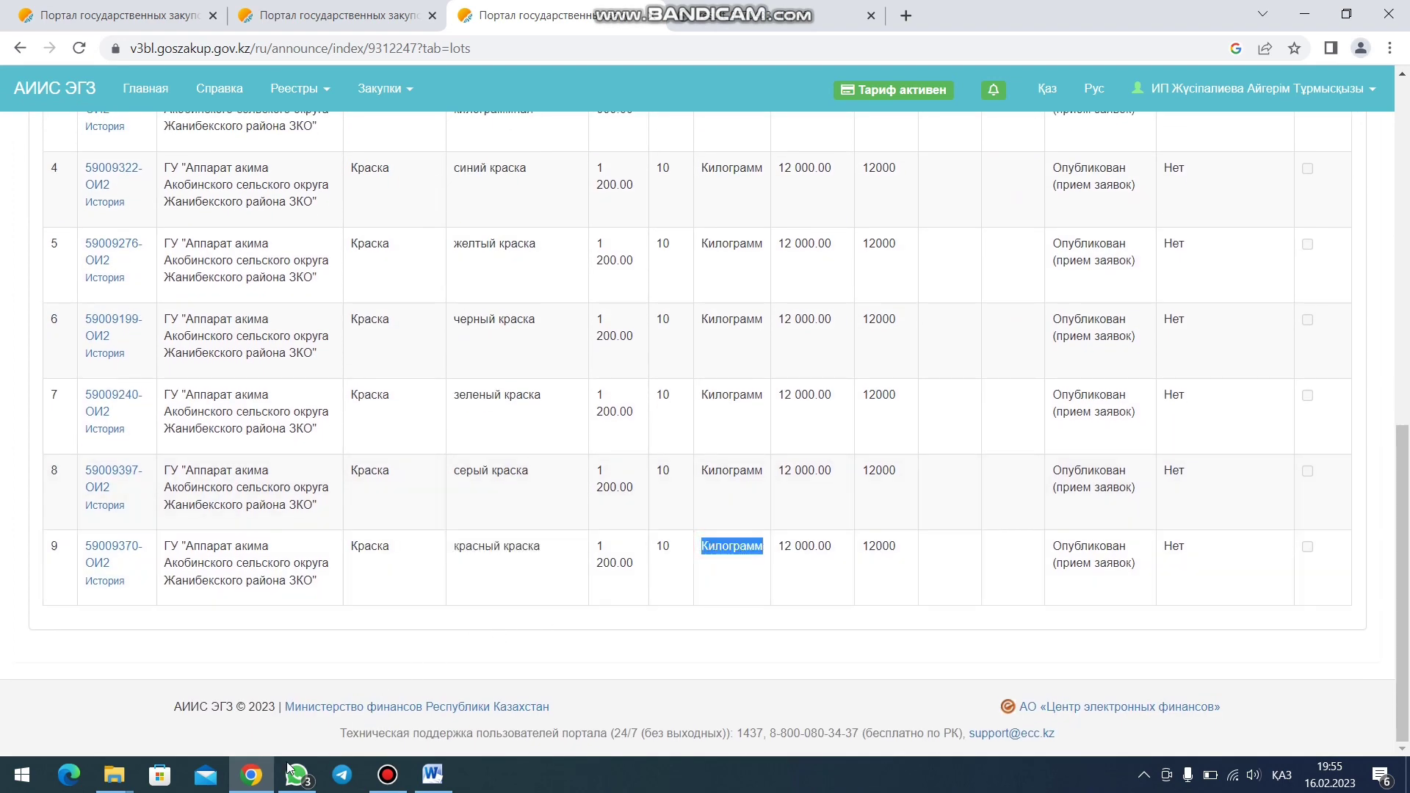
click(432, 775)
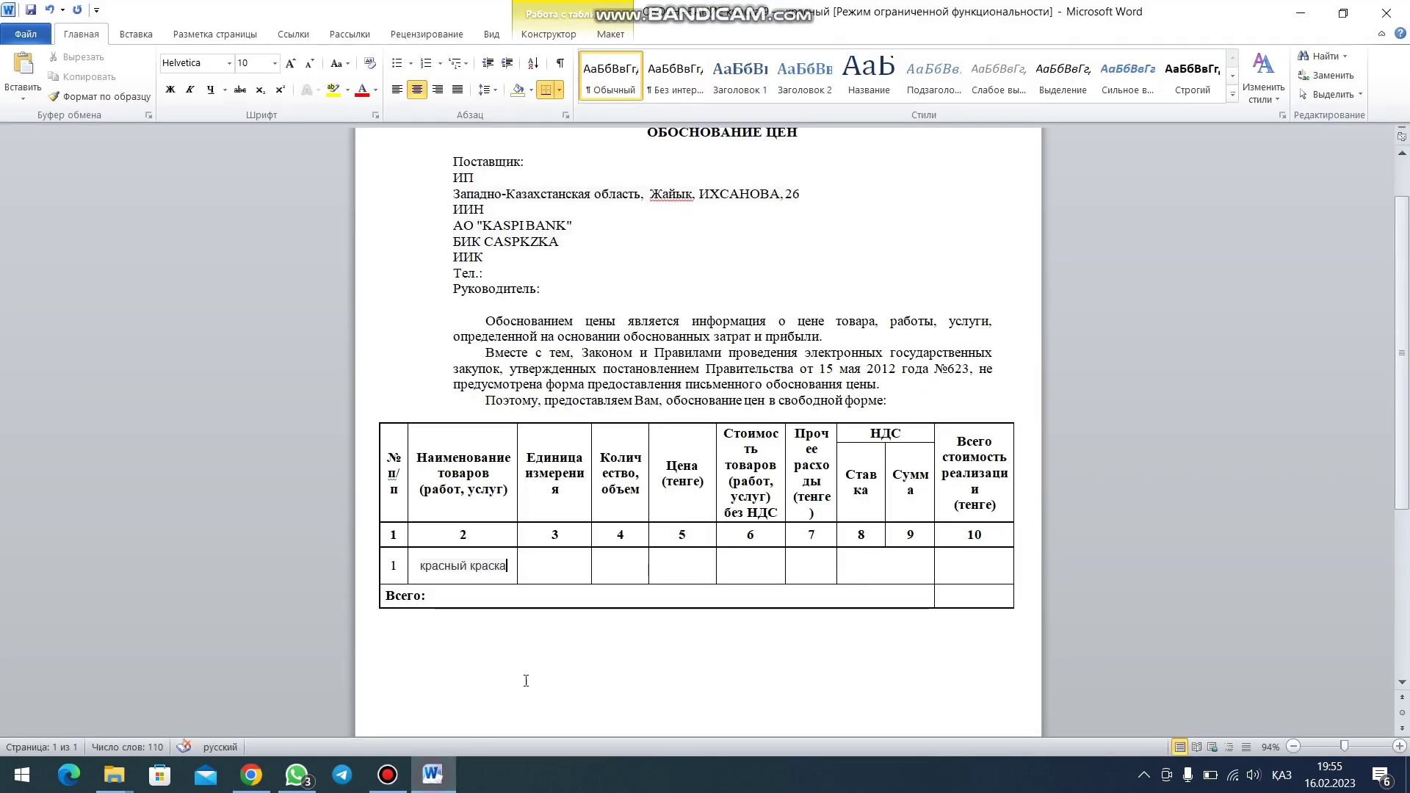
click(564, 564)
key(ctrl+v)
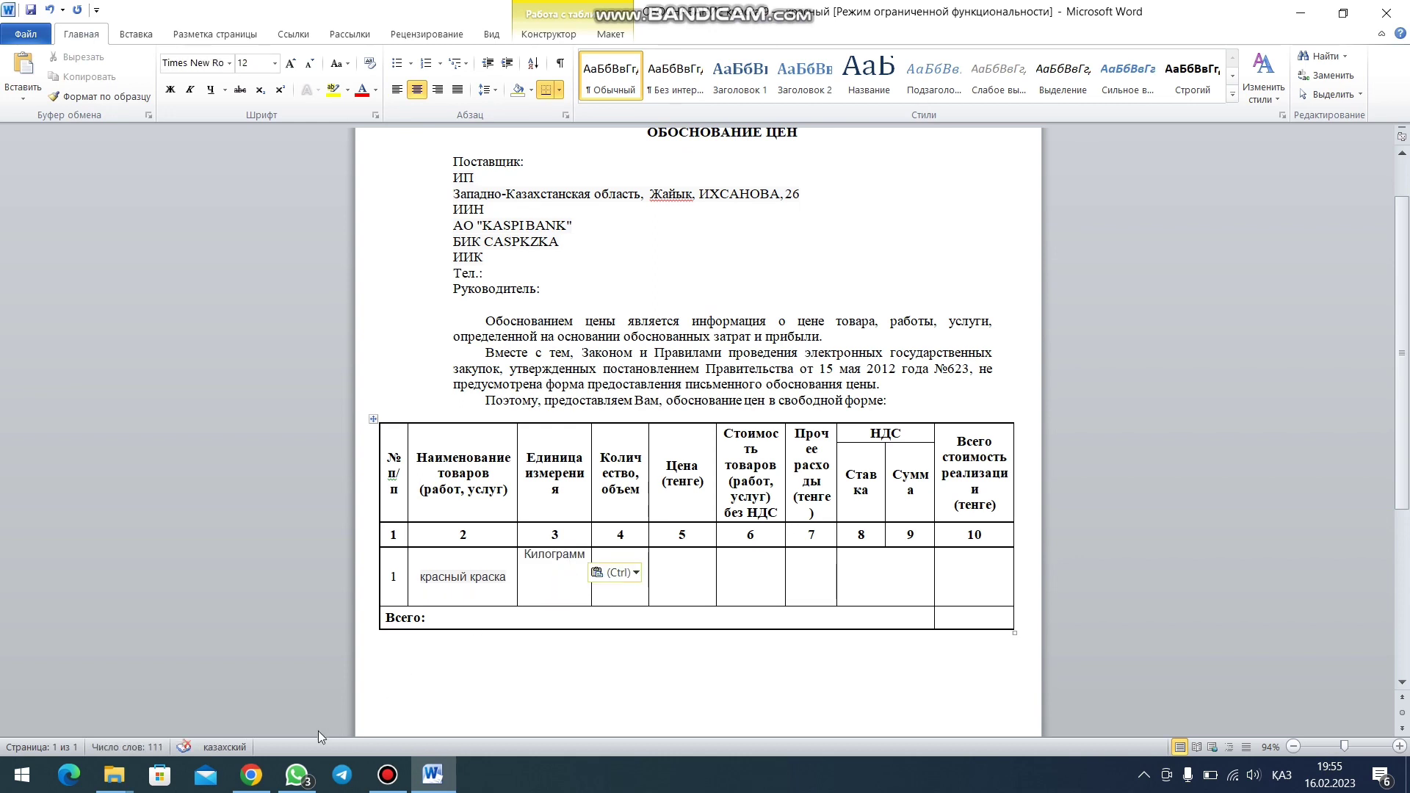
- Fill row 1 with quantity 10, price 1200, cost 1200, total and Всего 12 000
click(630, 600)
text(10)
click(692, 580)
text(1200)
click(760, 572)
text(1200)
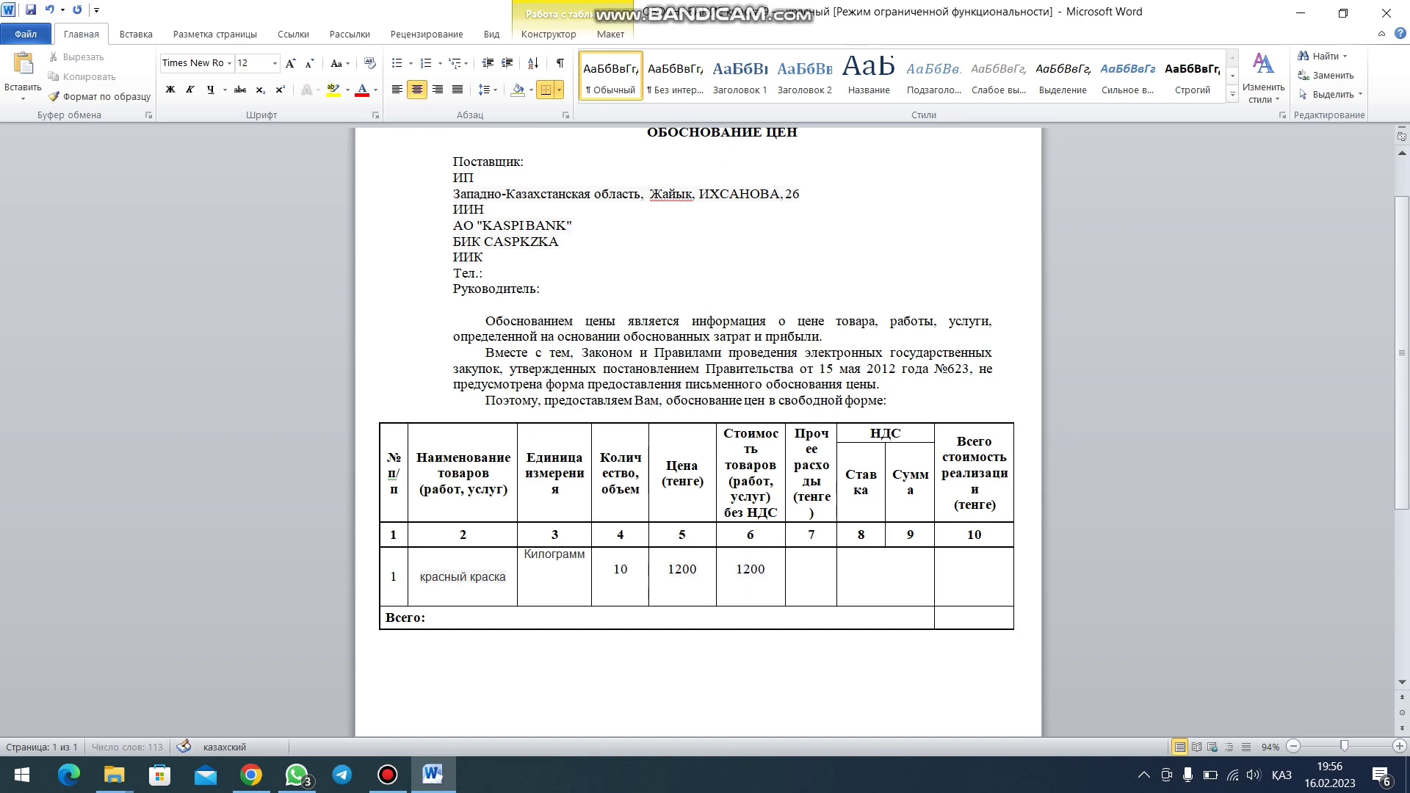
click(953, 573)
text(1200)
text(000)
click(971, 630)
text(12 0)
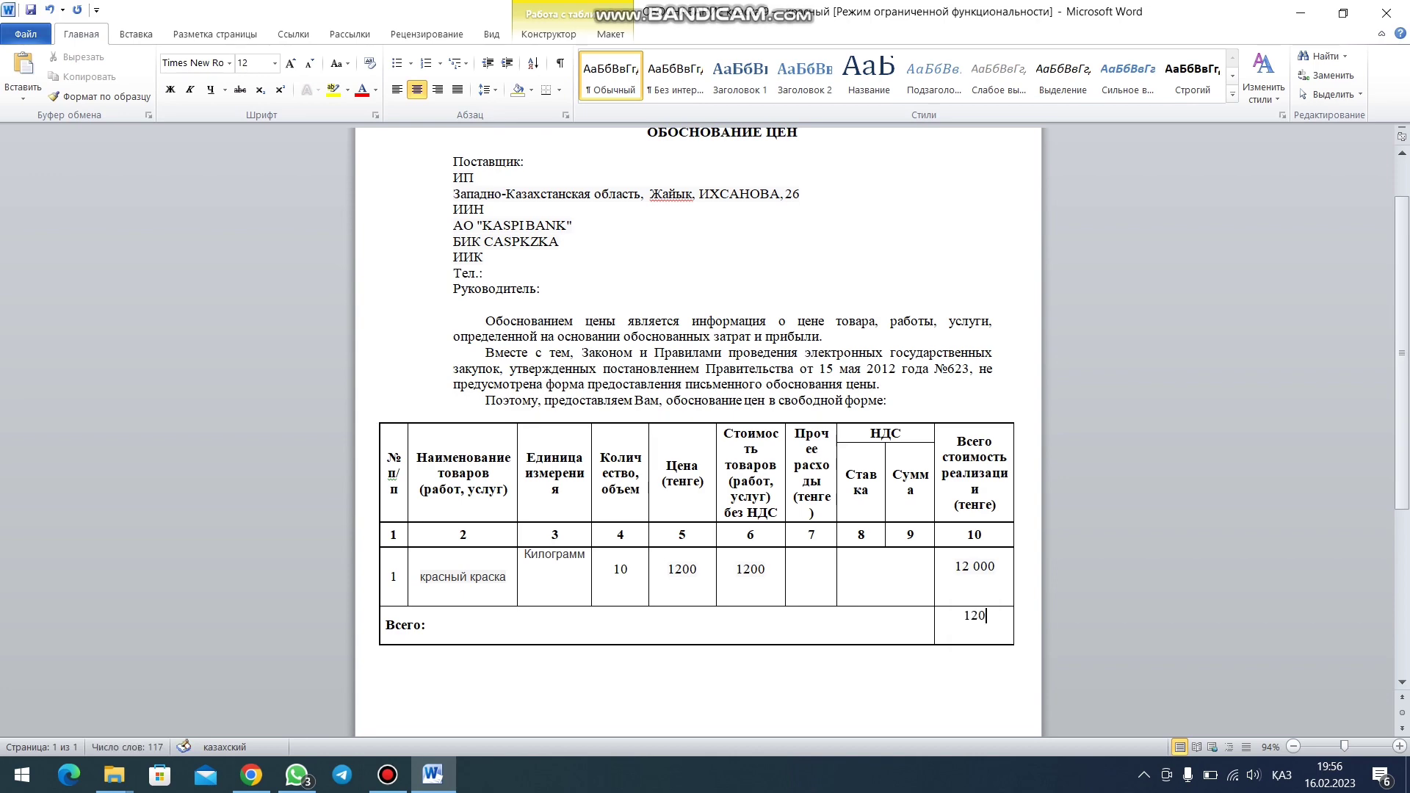
text(00)
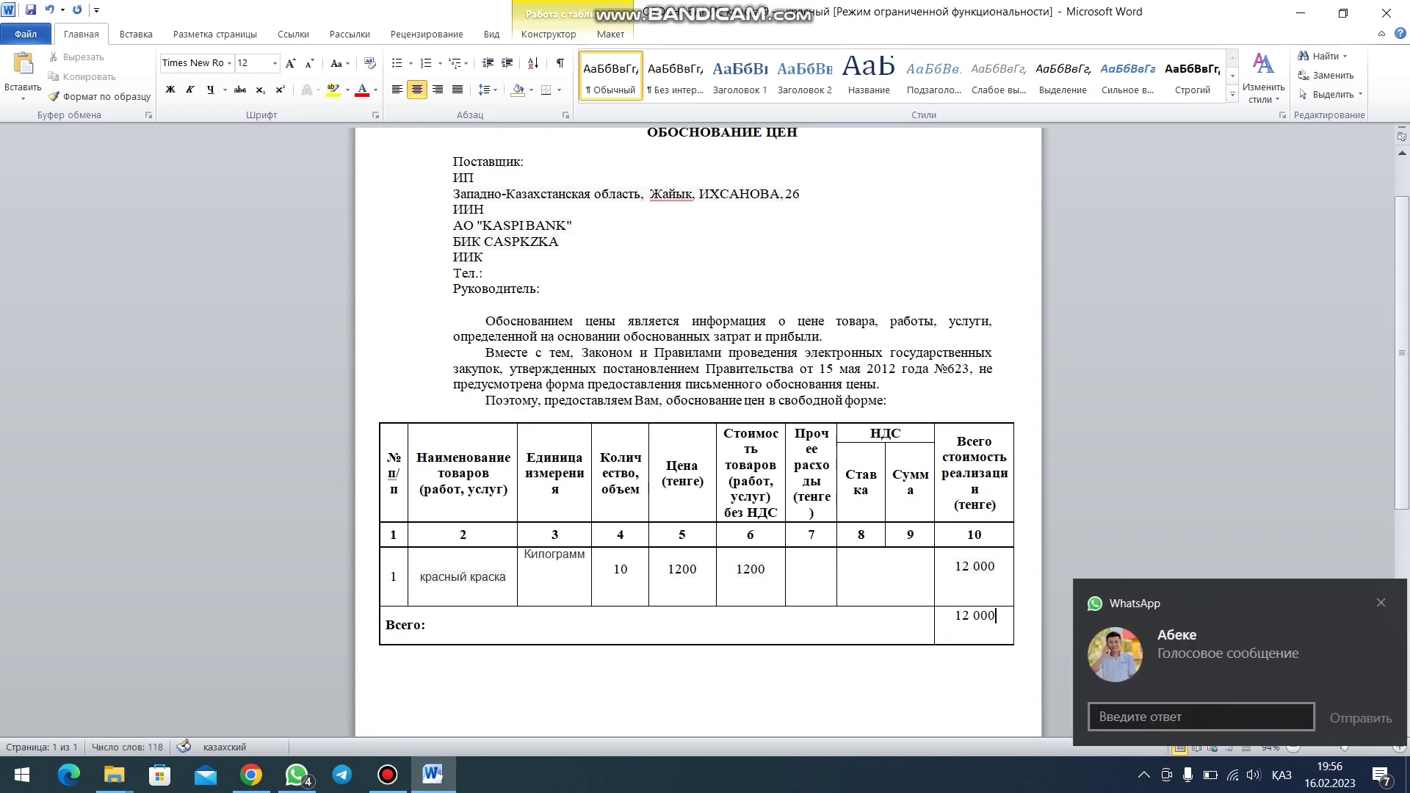
- Dismiss the WhatsApp notification and return to the portal in Chrome
click(1367, 606)
scroll(895, 589, up, 2)
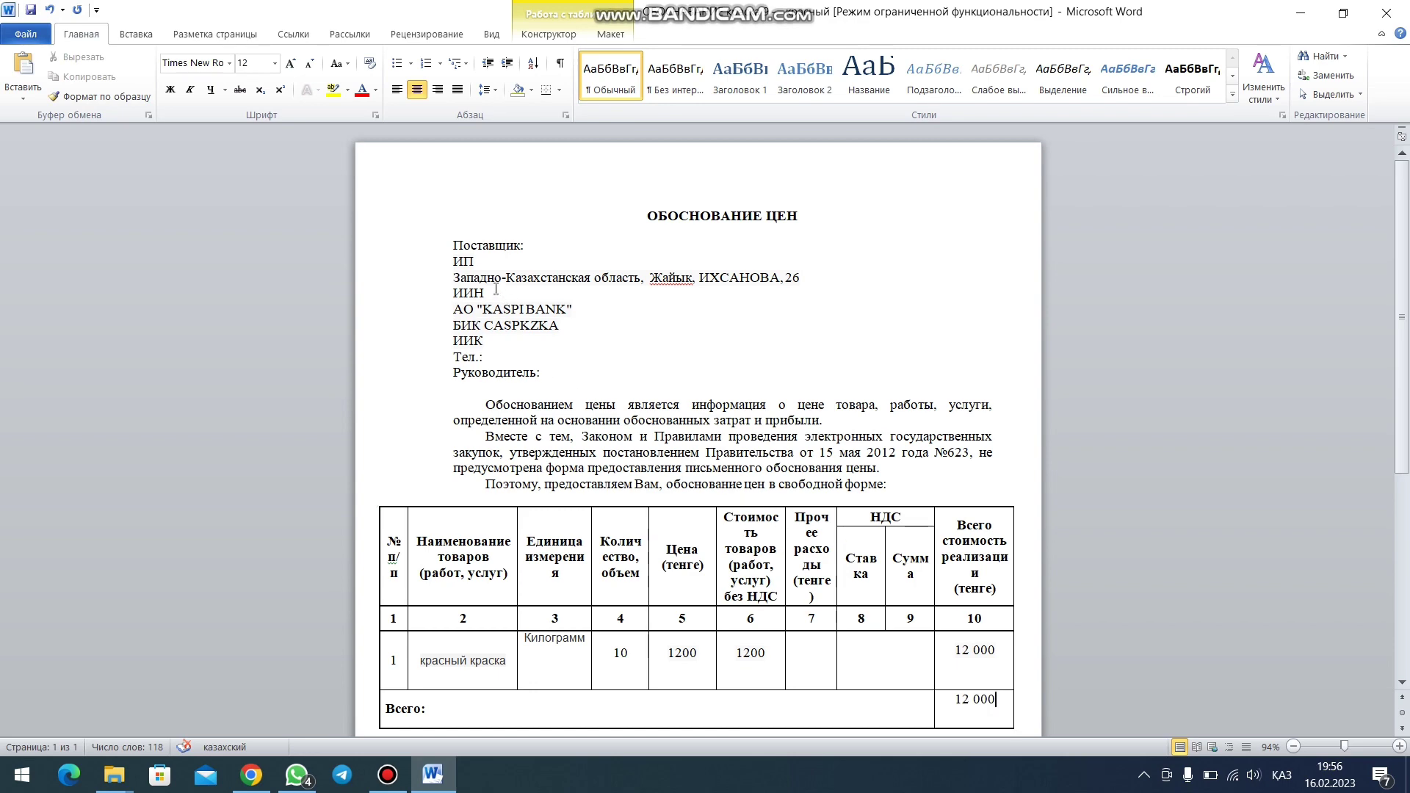
scroll(492, 260, down, 1)
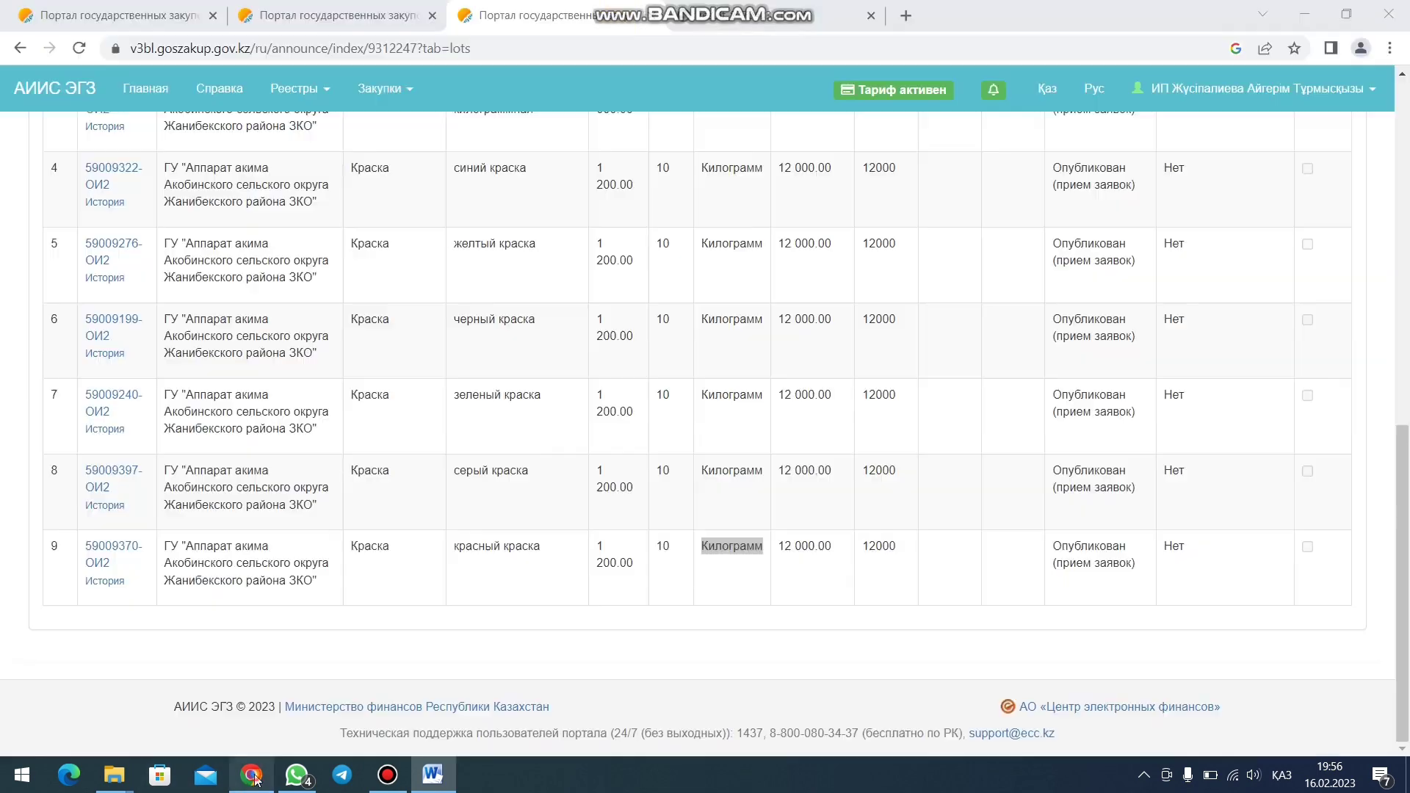
click(251, 774)
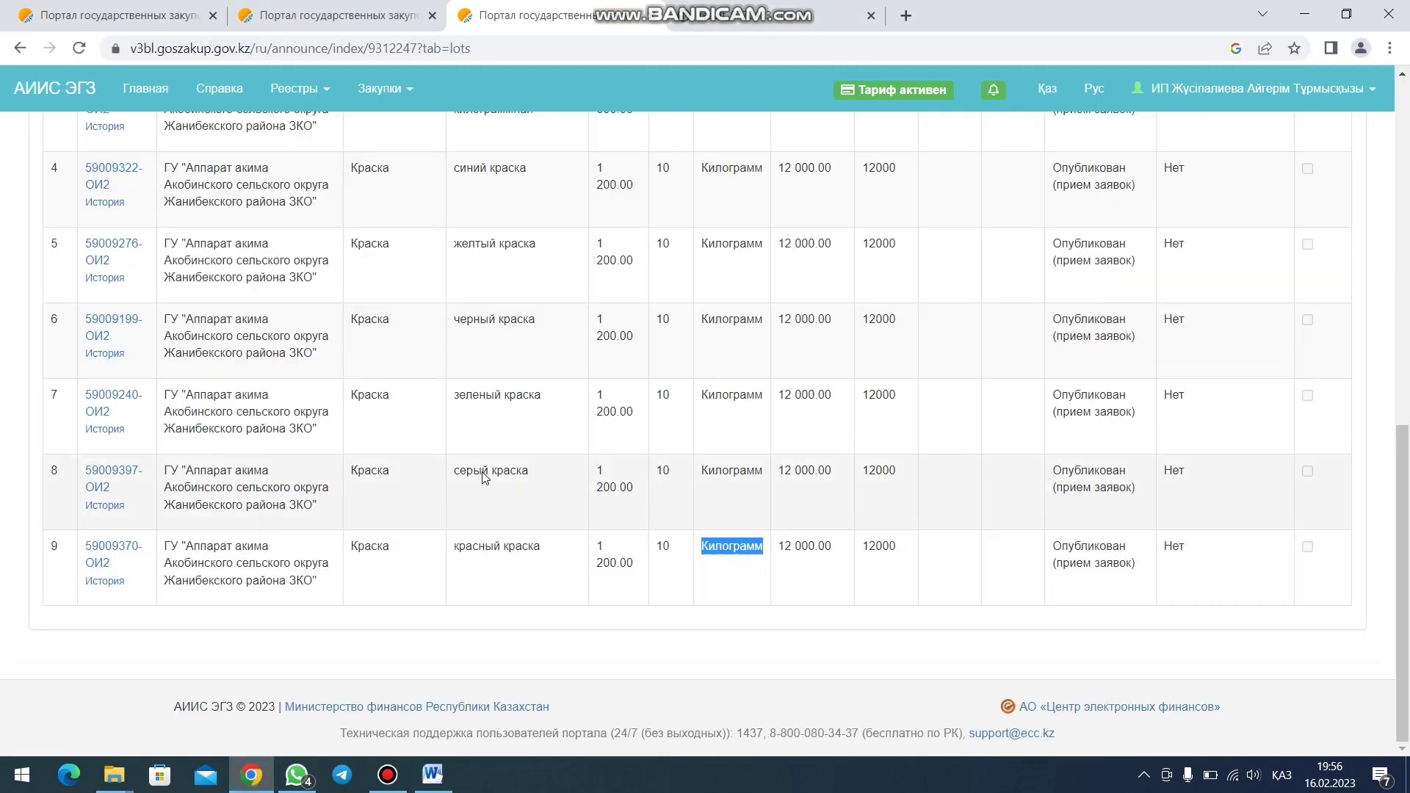
- Open the first contract from Рабочий кабинет > Мои договоры (Поставщик)
click(383, 14)
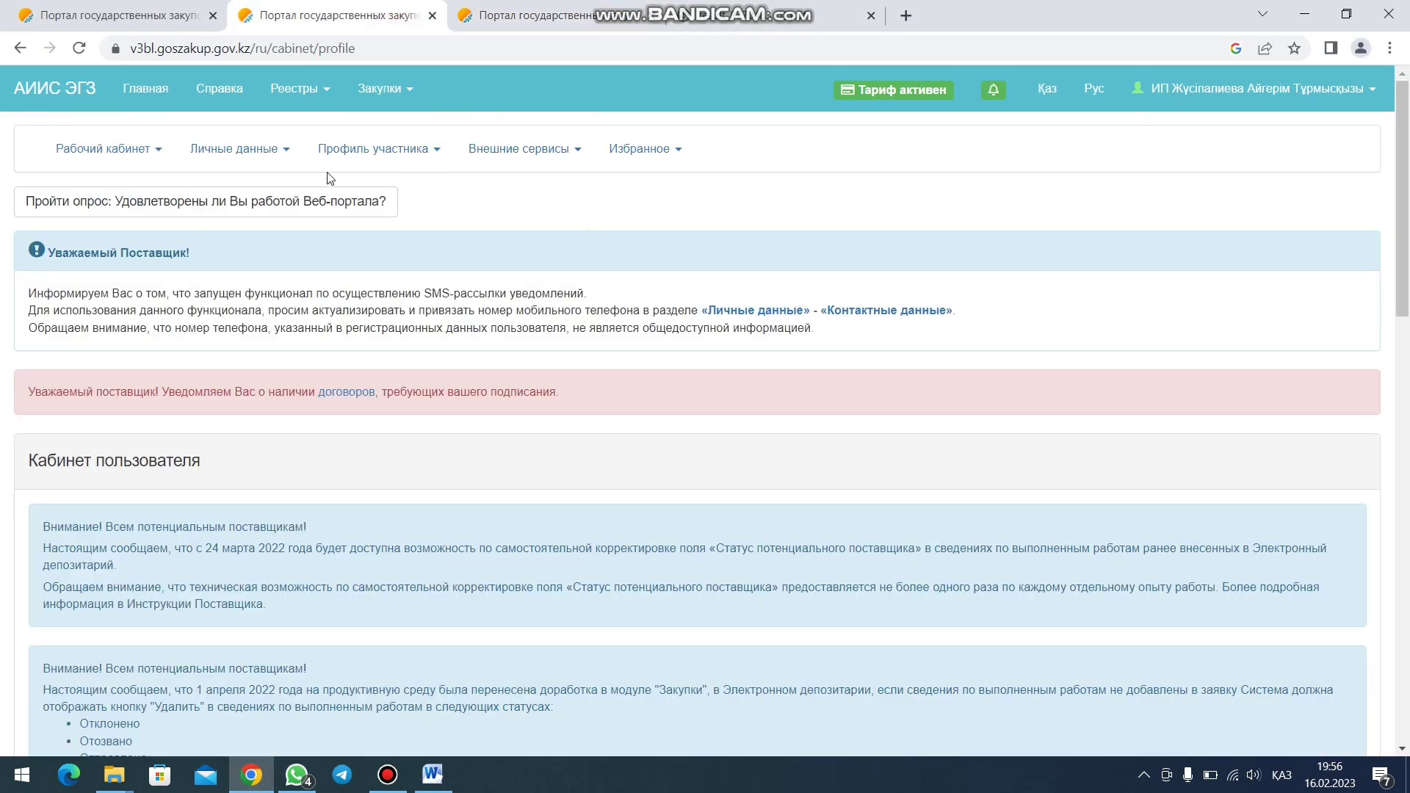
click(135, 150)
mouse_move(294, 236)
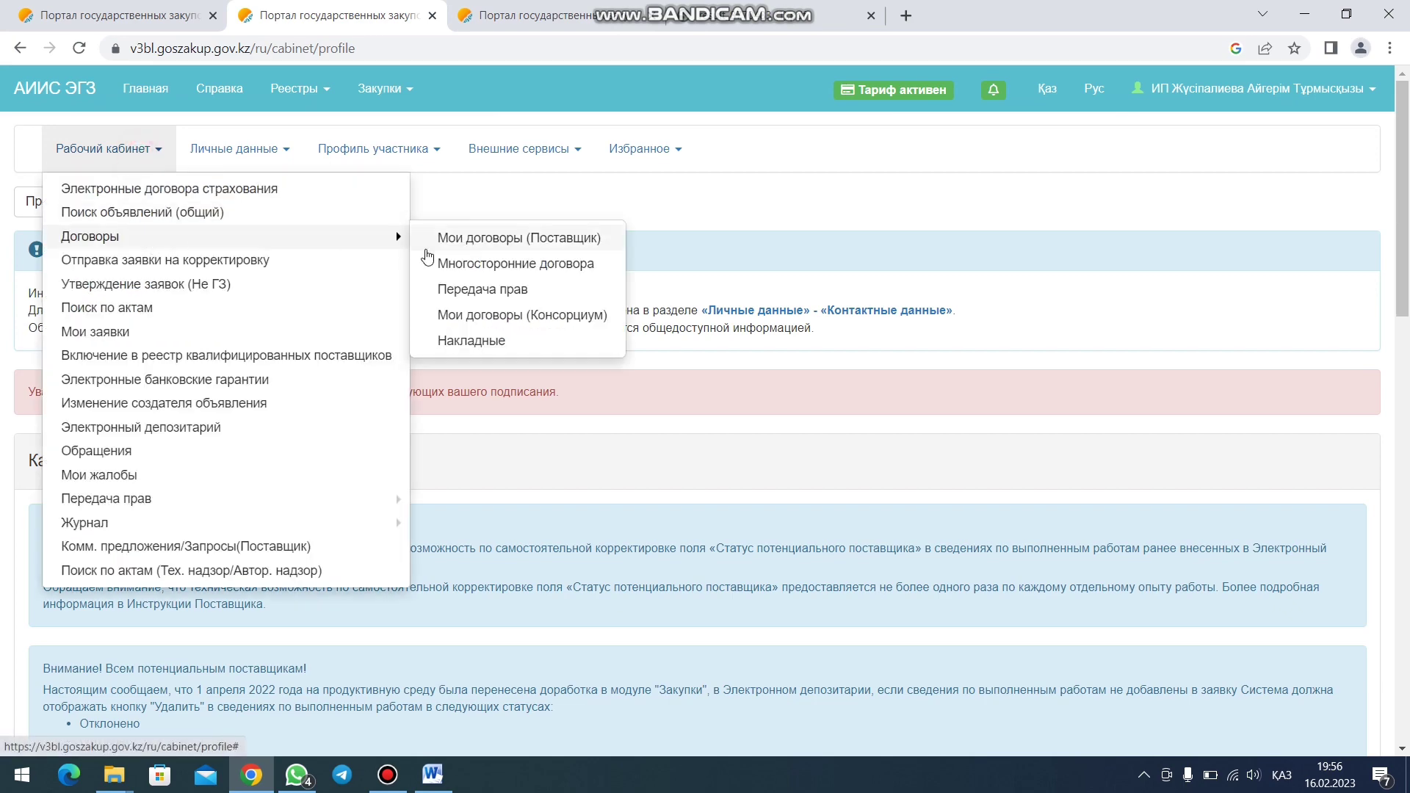
click(461, 239)
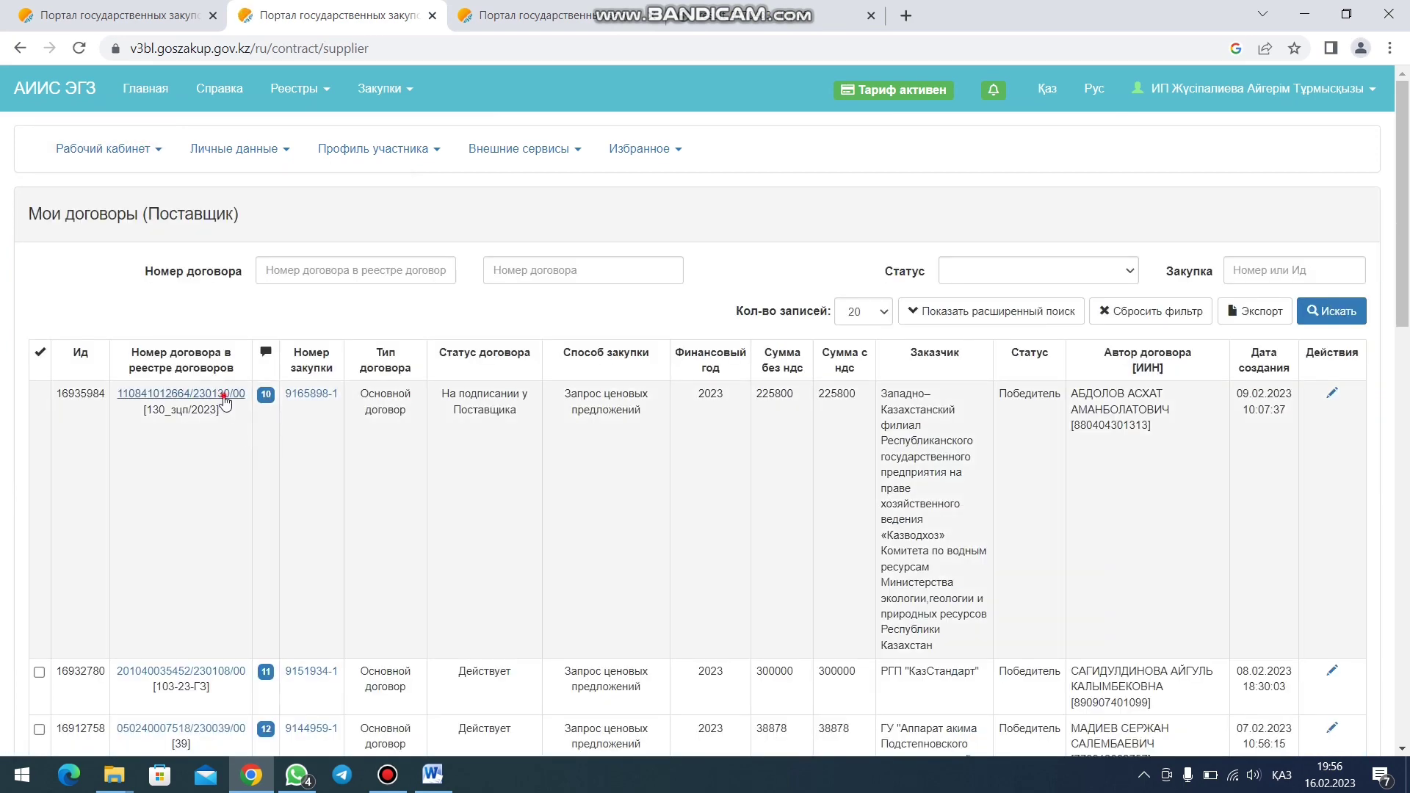
click(224, 402)
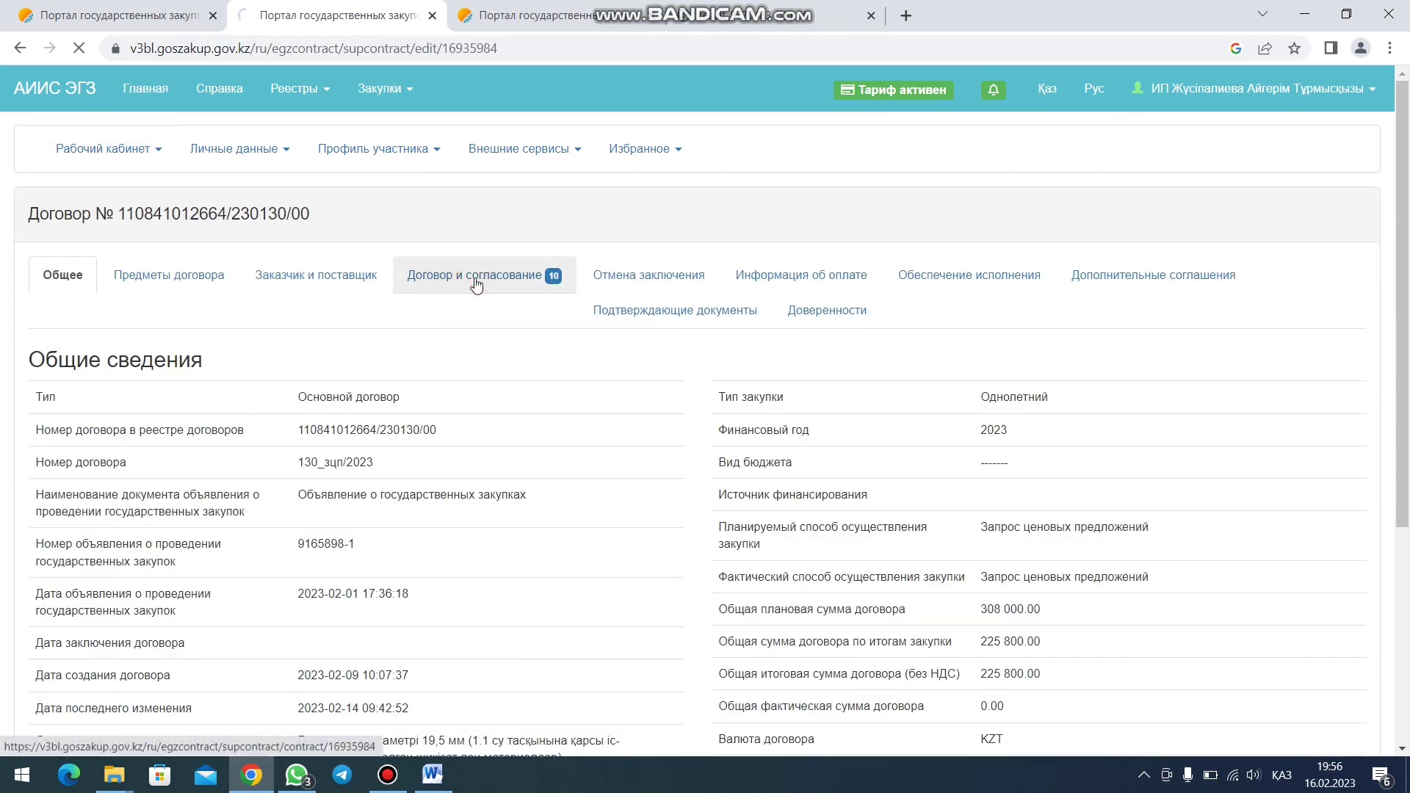
- Copy the supplier's name from Договор и согласование's Реквизиты, then return to Word
click(477, 285)
click(701, 213)
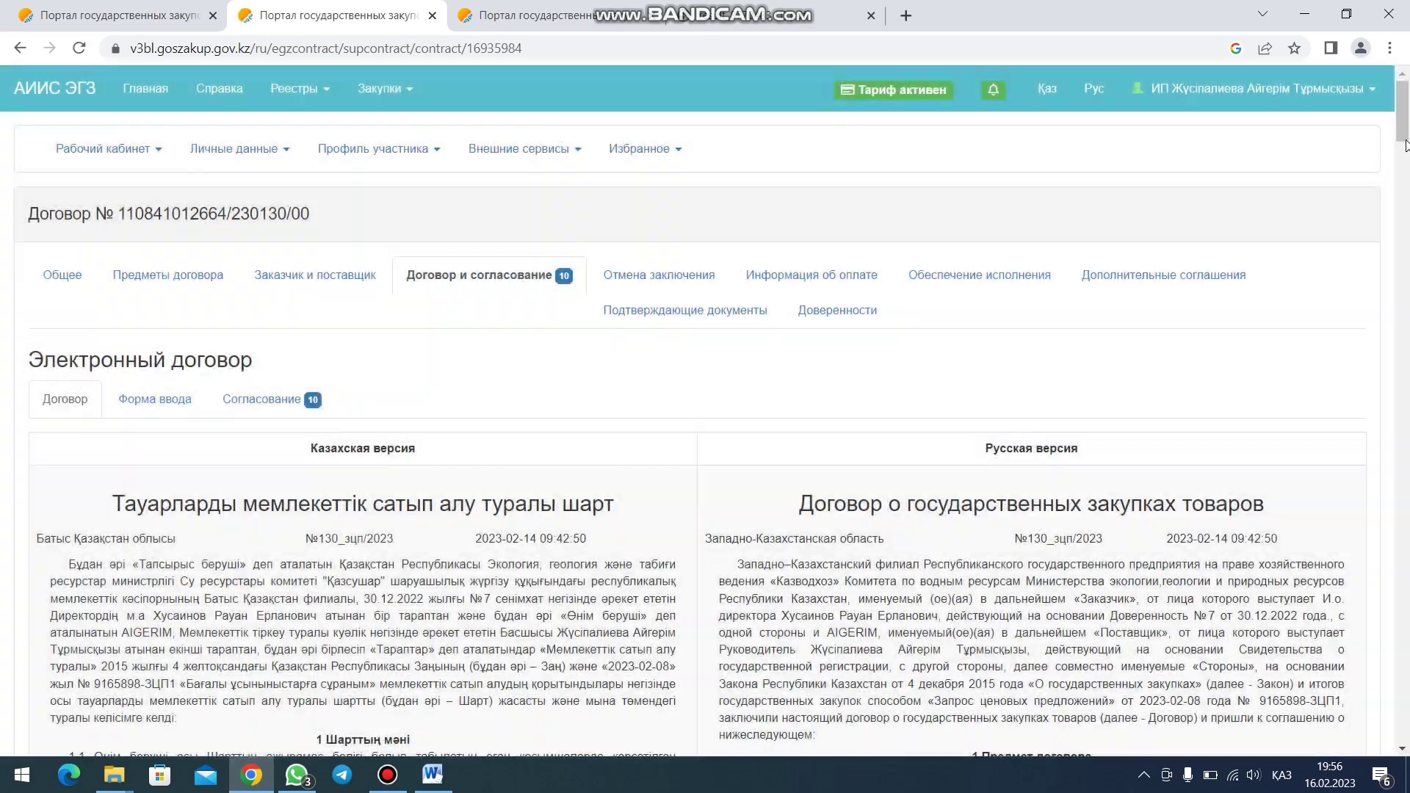
drag(1406, 145, 1406, 653)
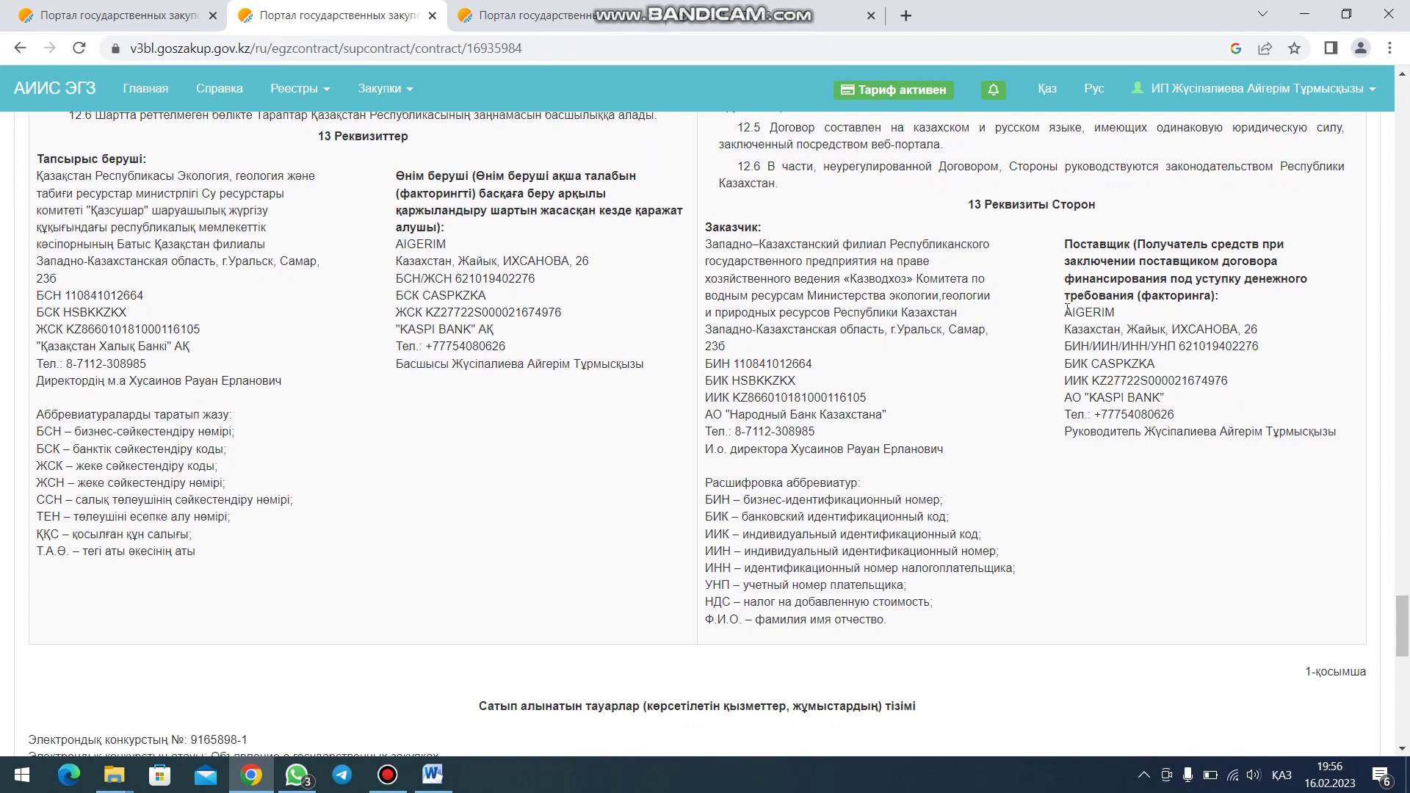
drag(1066, 311, 1119, 314)
key(ctrl+c)
click(451, 773)
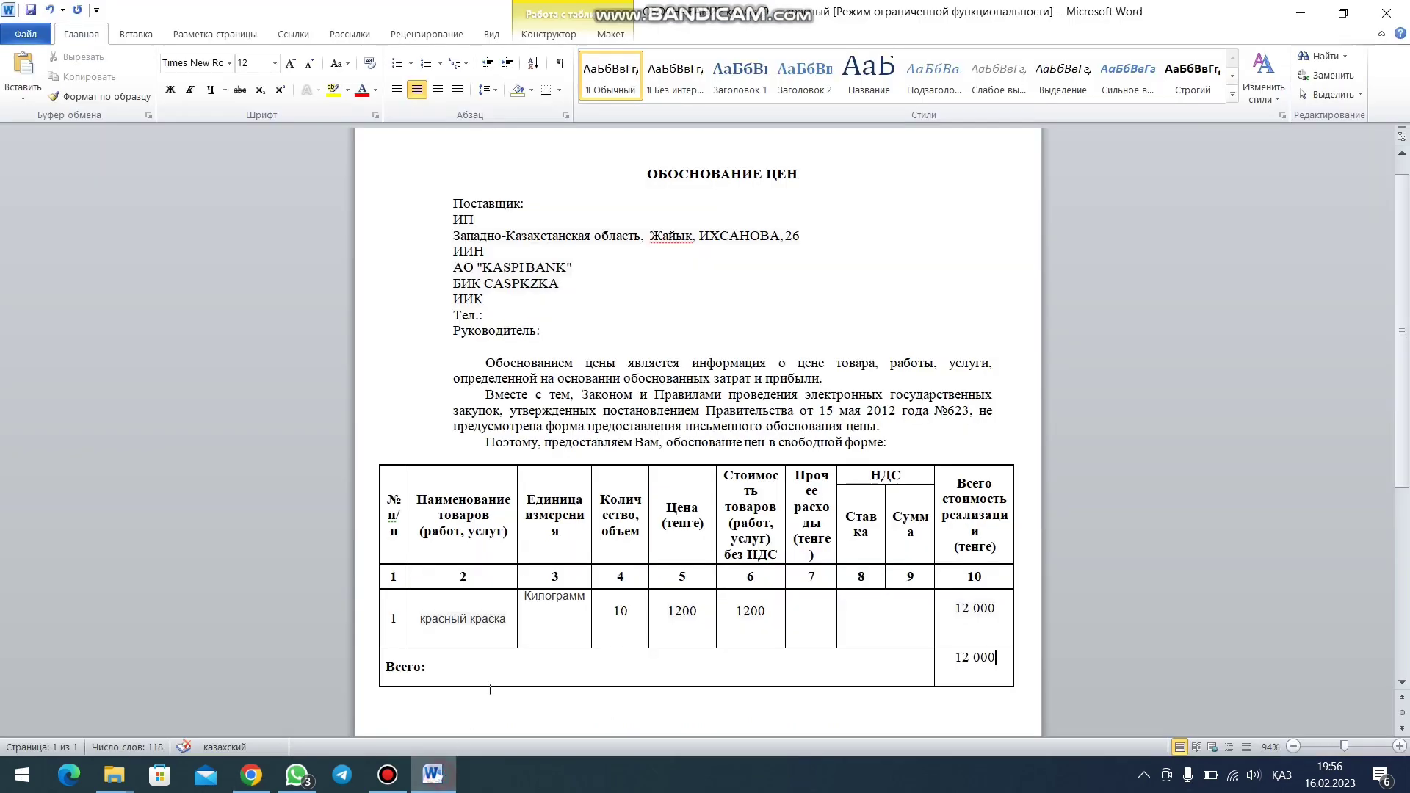
- Replace the ИП placeholder under Поставщик with the supplier's name
click(474, 212)
key(BackSpace)
key(BackSpace)
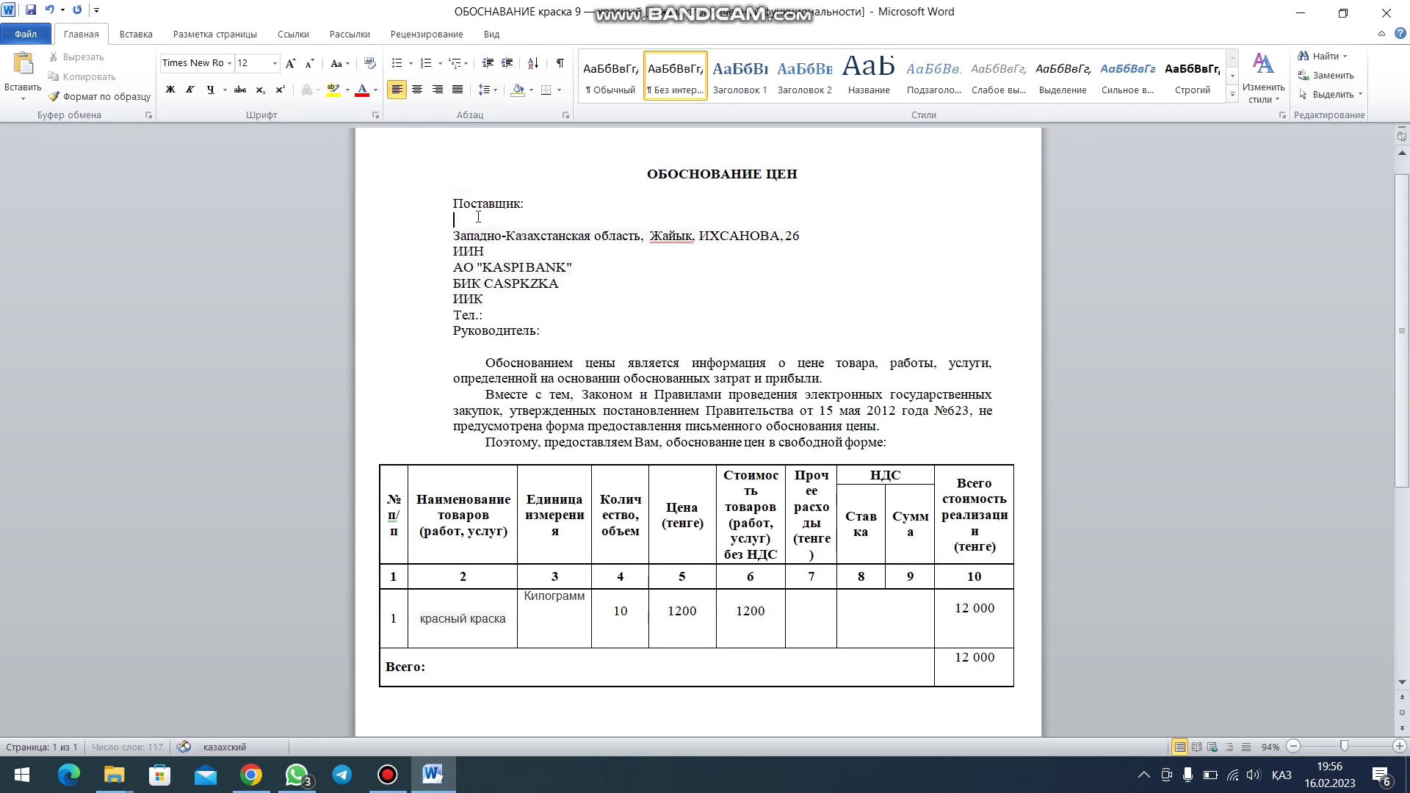
key(ctrl+v)
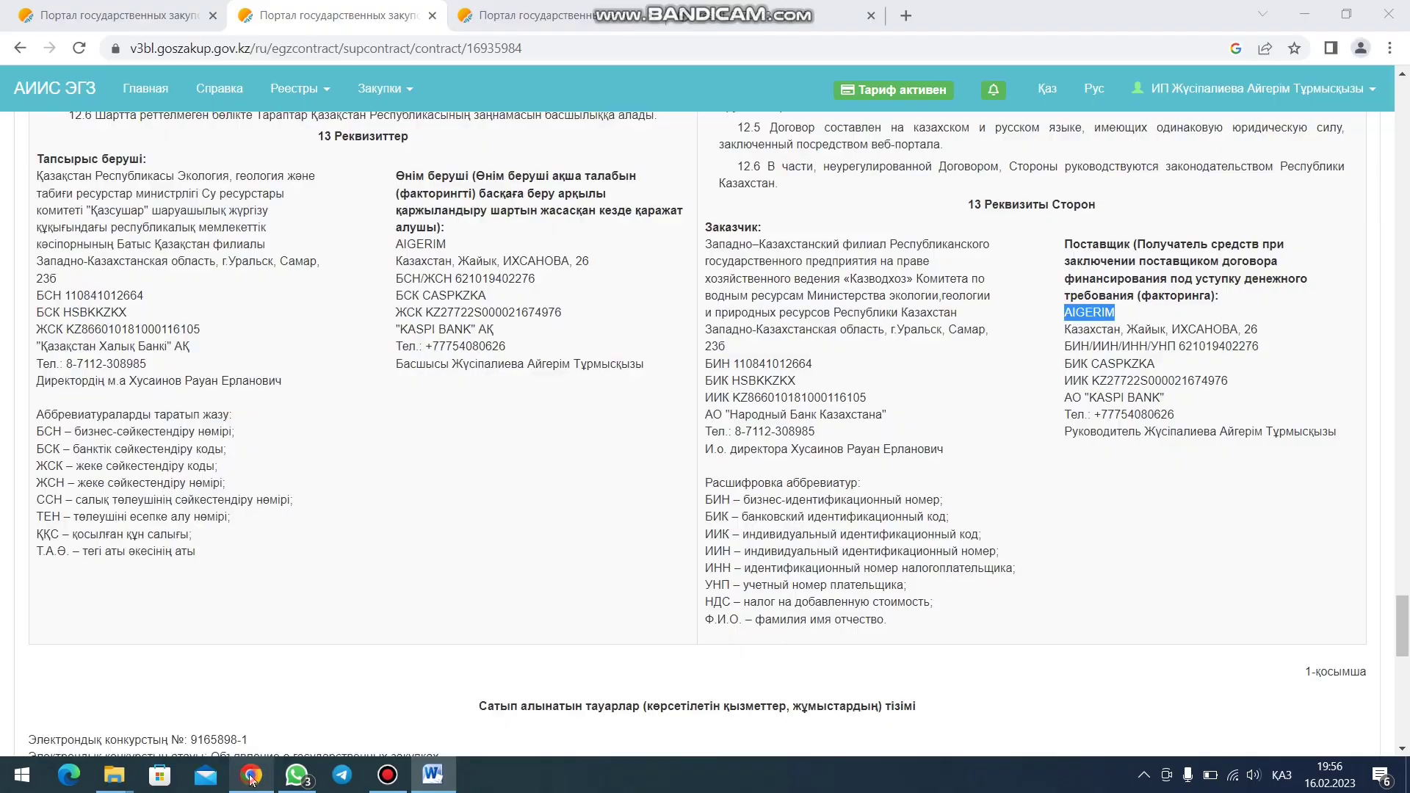
- Copy the supplier's ИИН from the contract page and paste it after the ИИН label
click(250, 775)
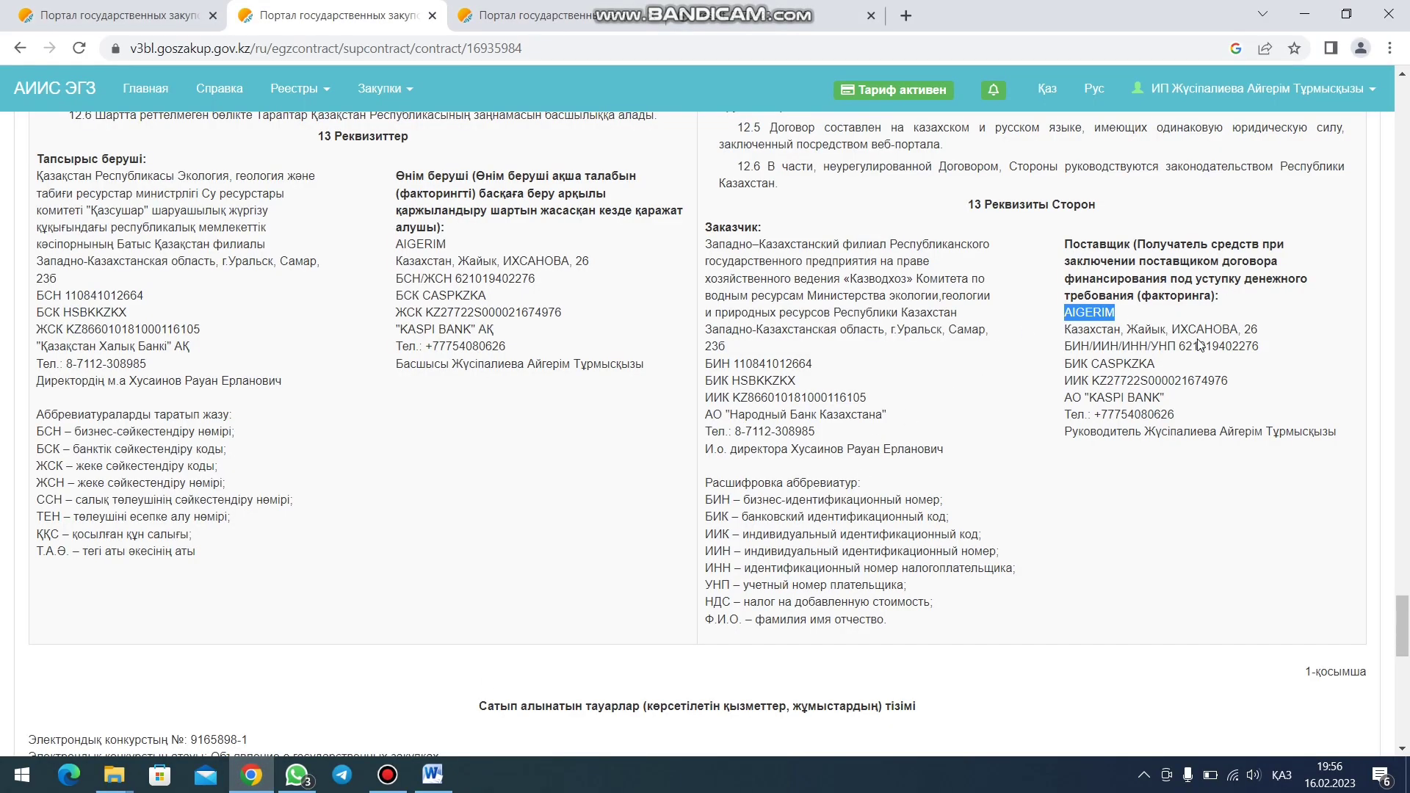
drag(1180, 345, 1261, 353)
key(ctrl+c)
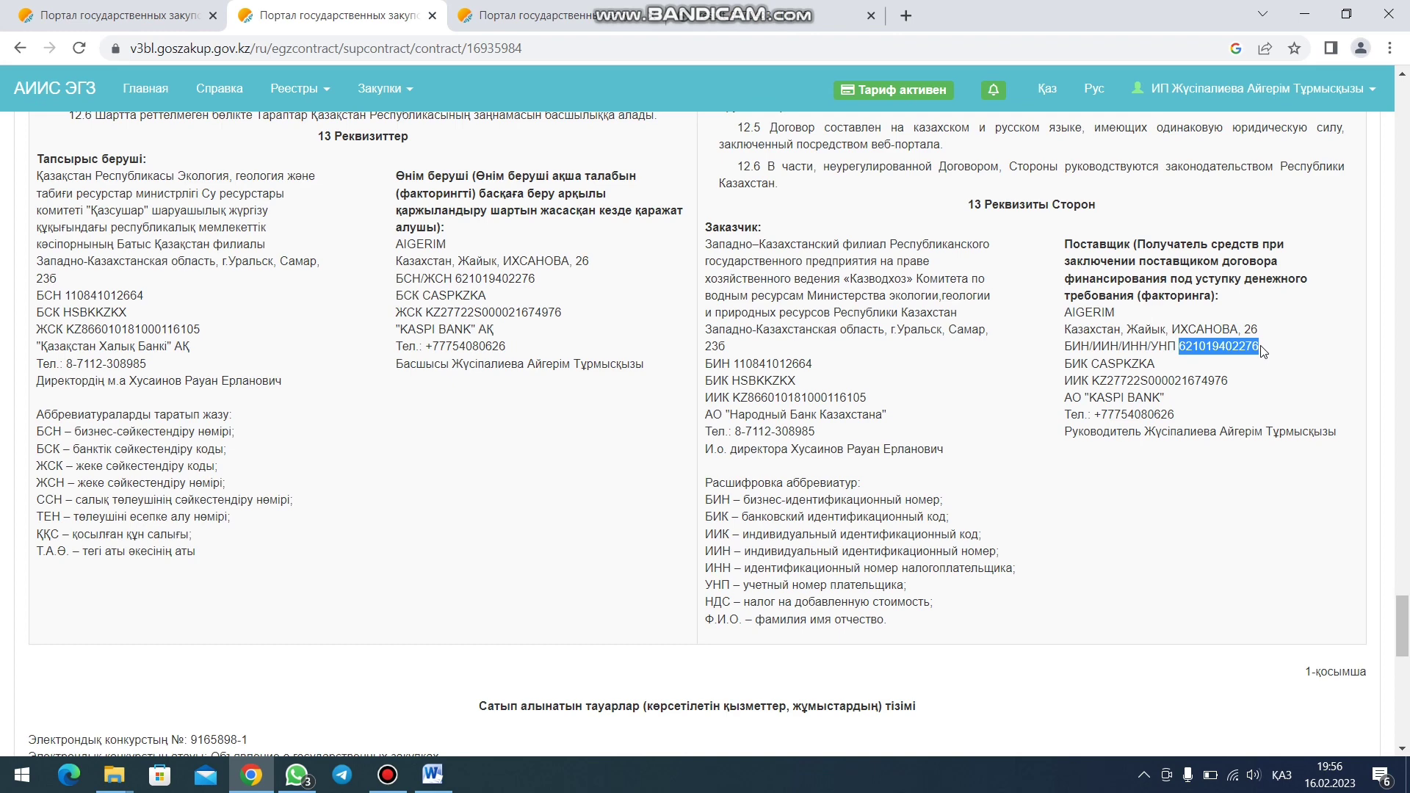
click(432, 774)
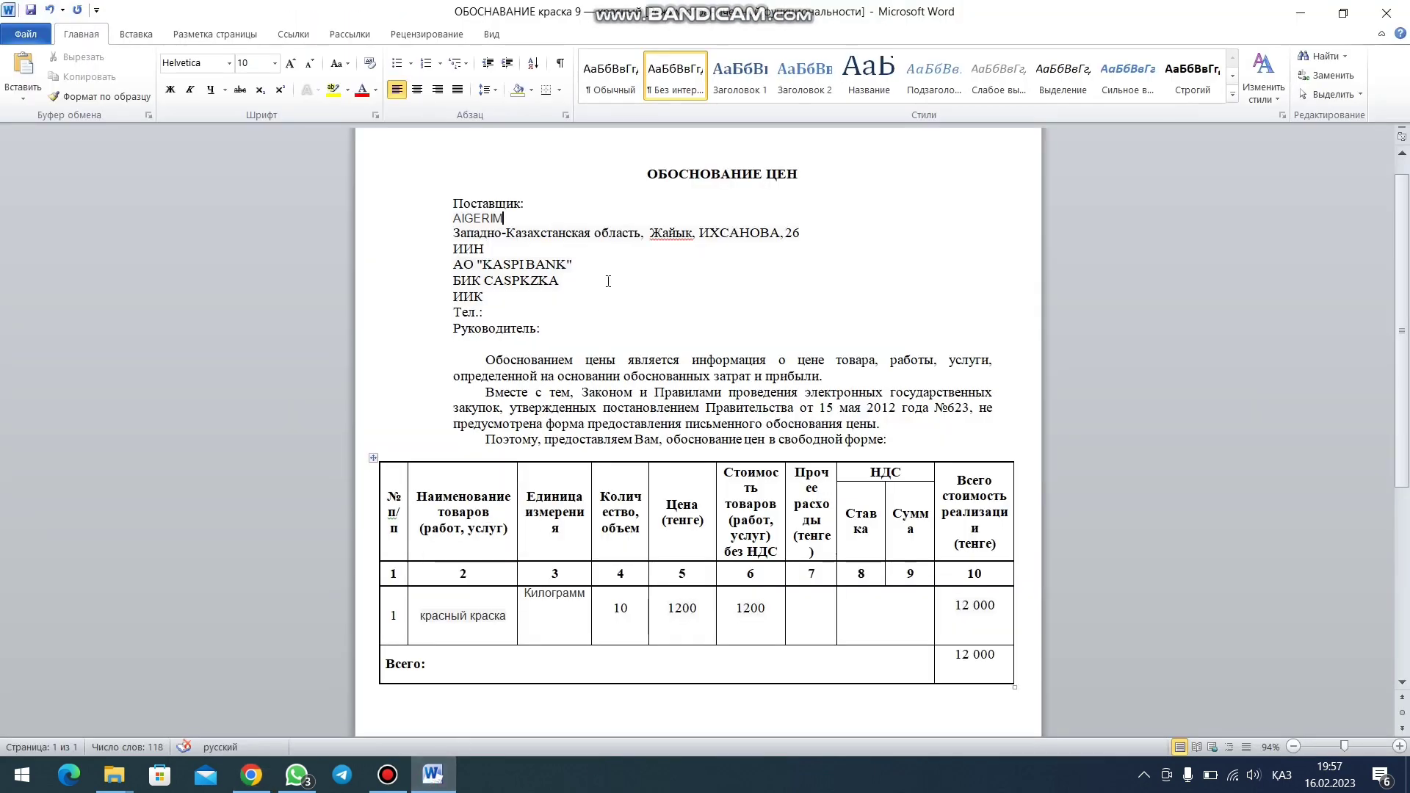
click(500, 249)
key(ctrl+v)
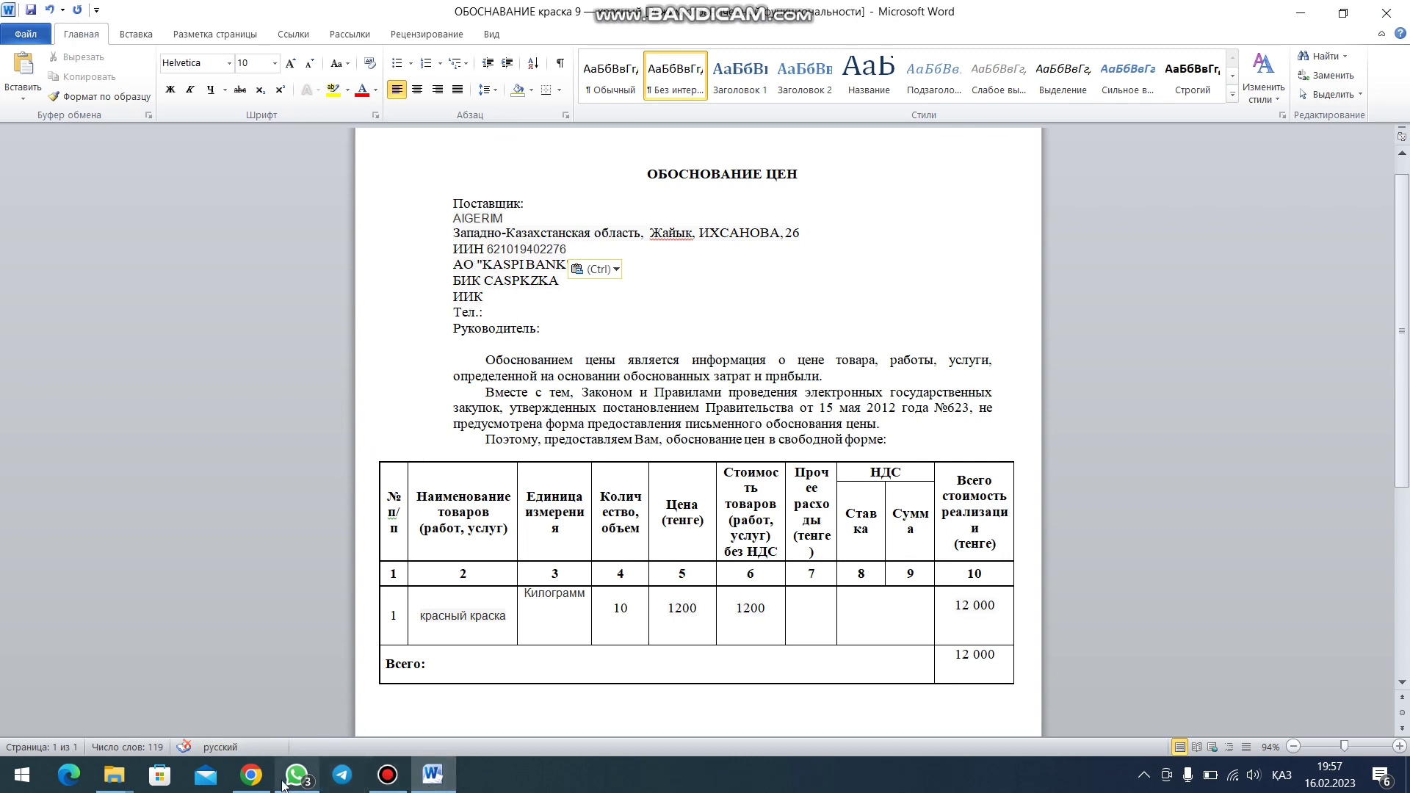
- Paste the supplier's ИИК bank account after ИИК and type the supplier's phone number
click(251, 775)
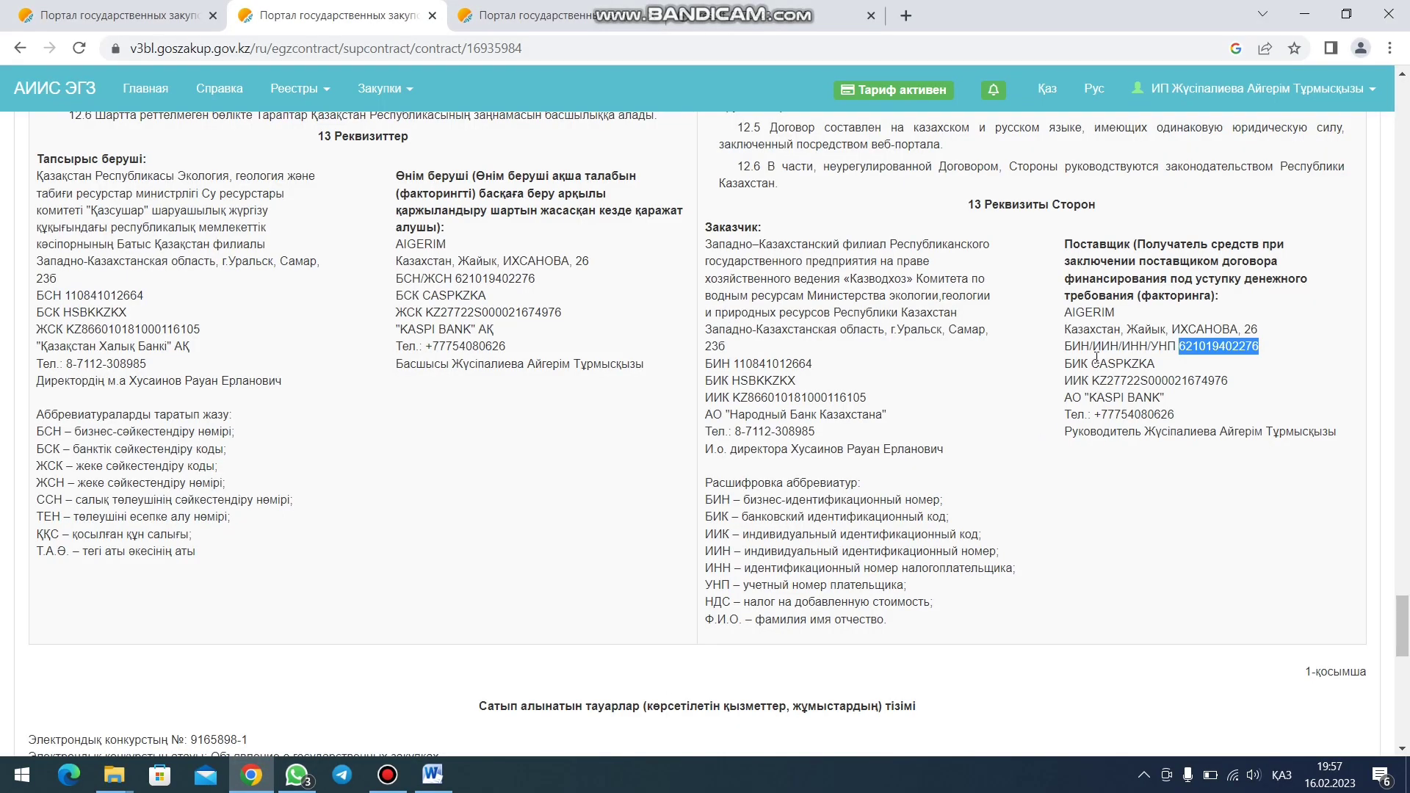
drag(1092, 381, 1248, 385)
key(ctrl+c)
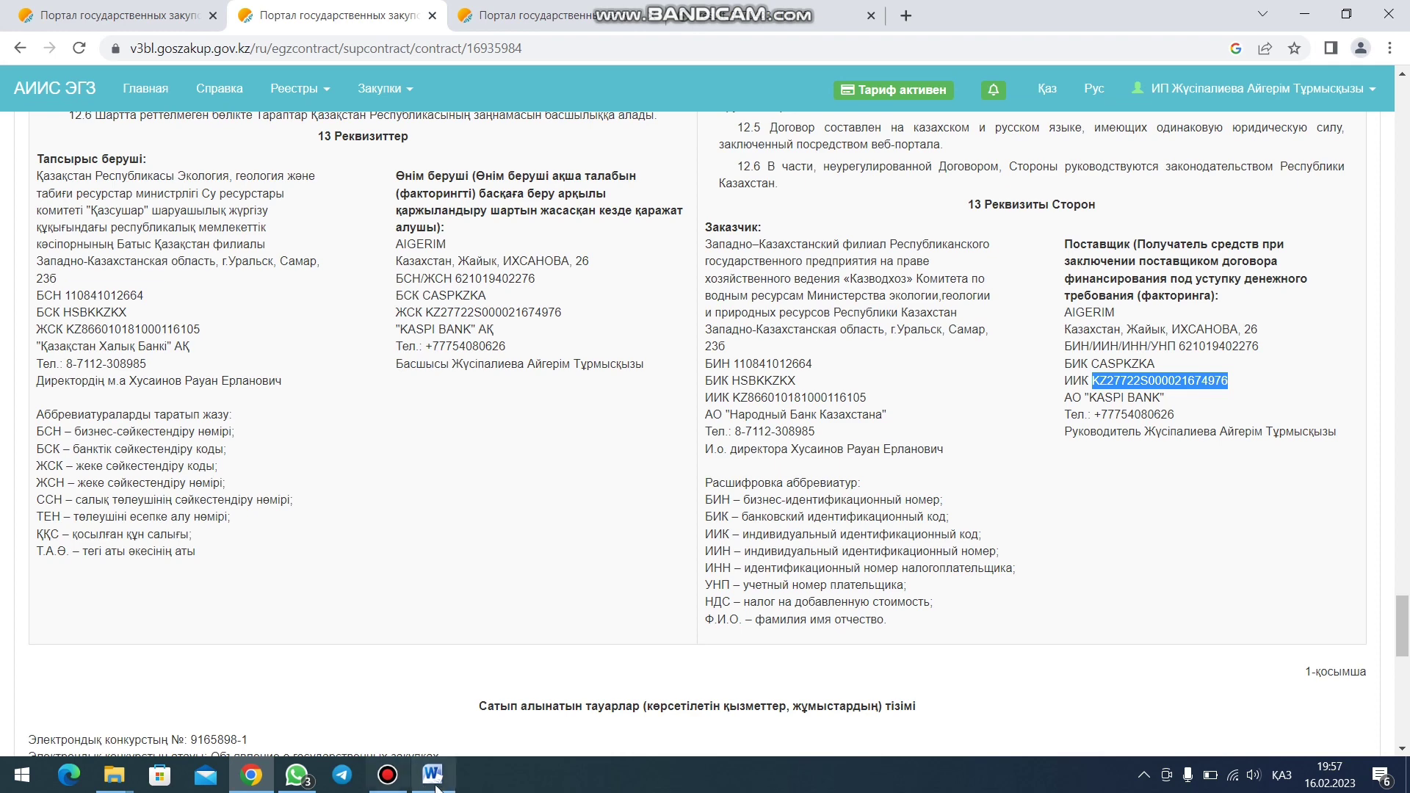
click(432, 775)
click(516, 292)
key(ctrl+v)
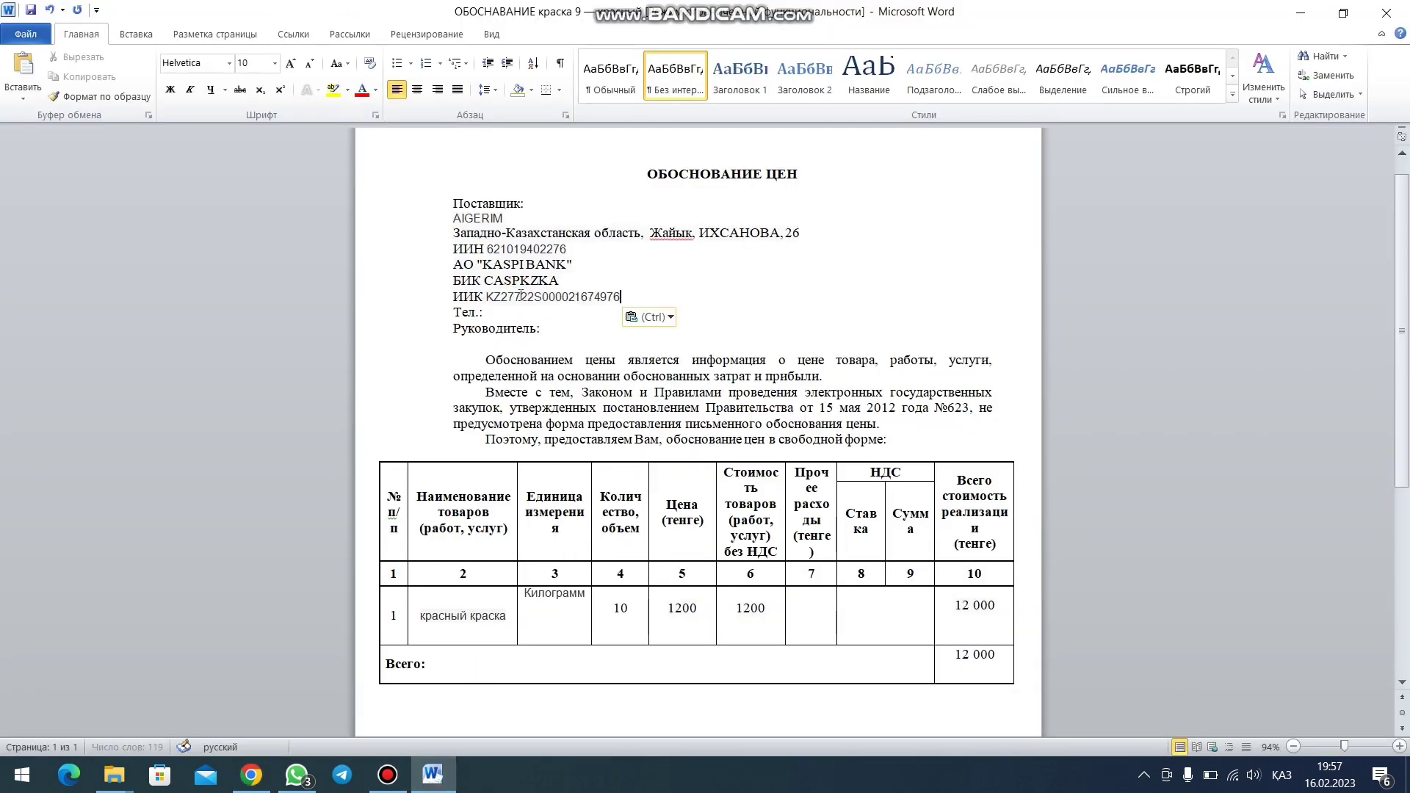
click(505, 315)
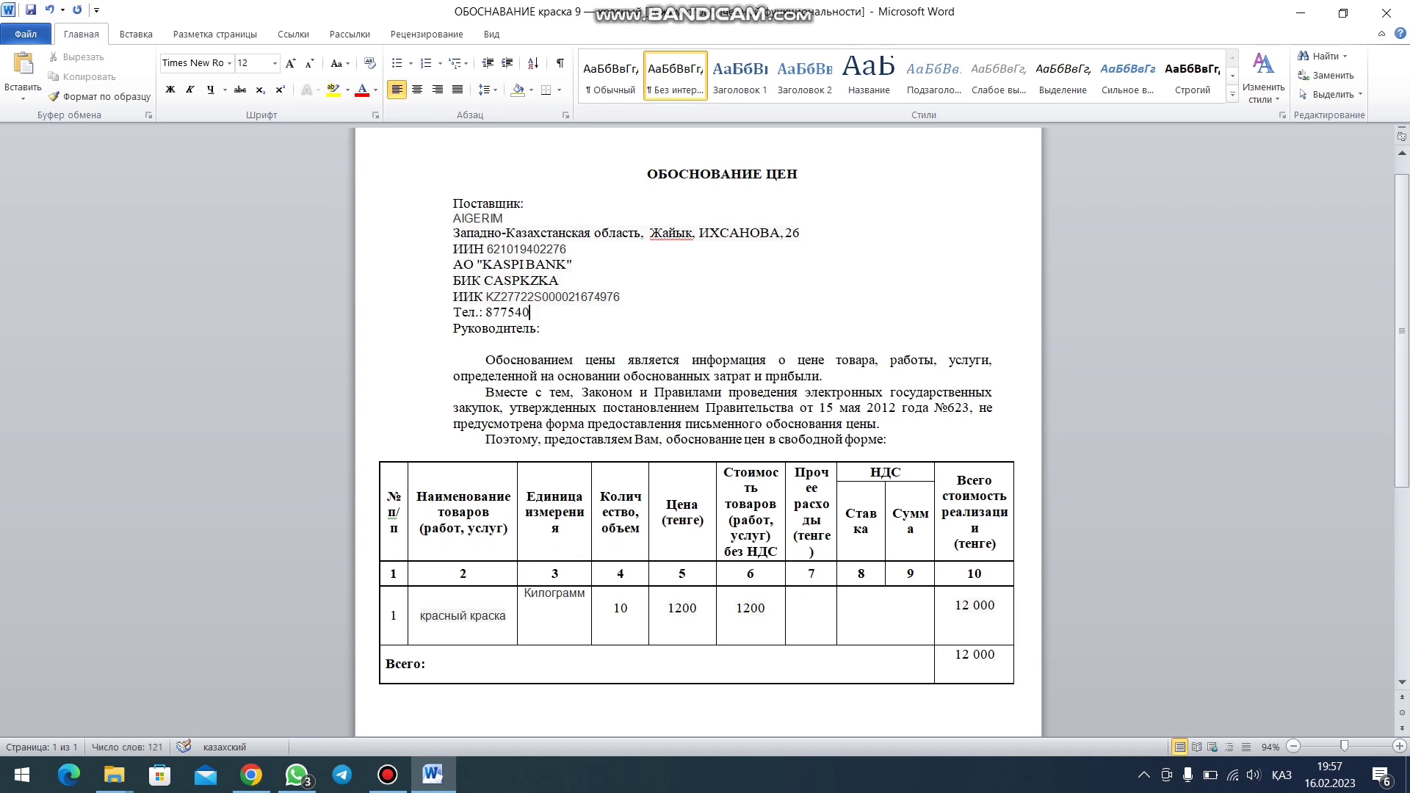
key(Left)
key(Left)
key(Left)
key(Left)
key(Left)
key(Left)
- Copy the manager's full name from the contract and paste it after Руководитель:
click(552, 328)
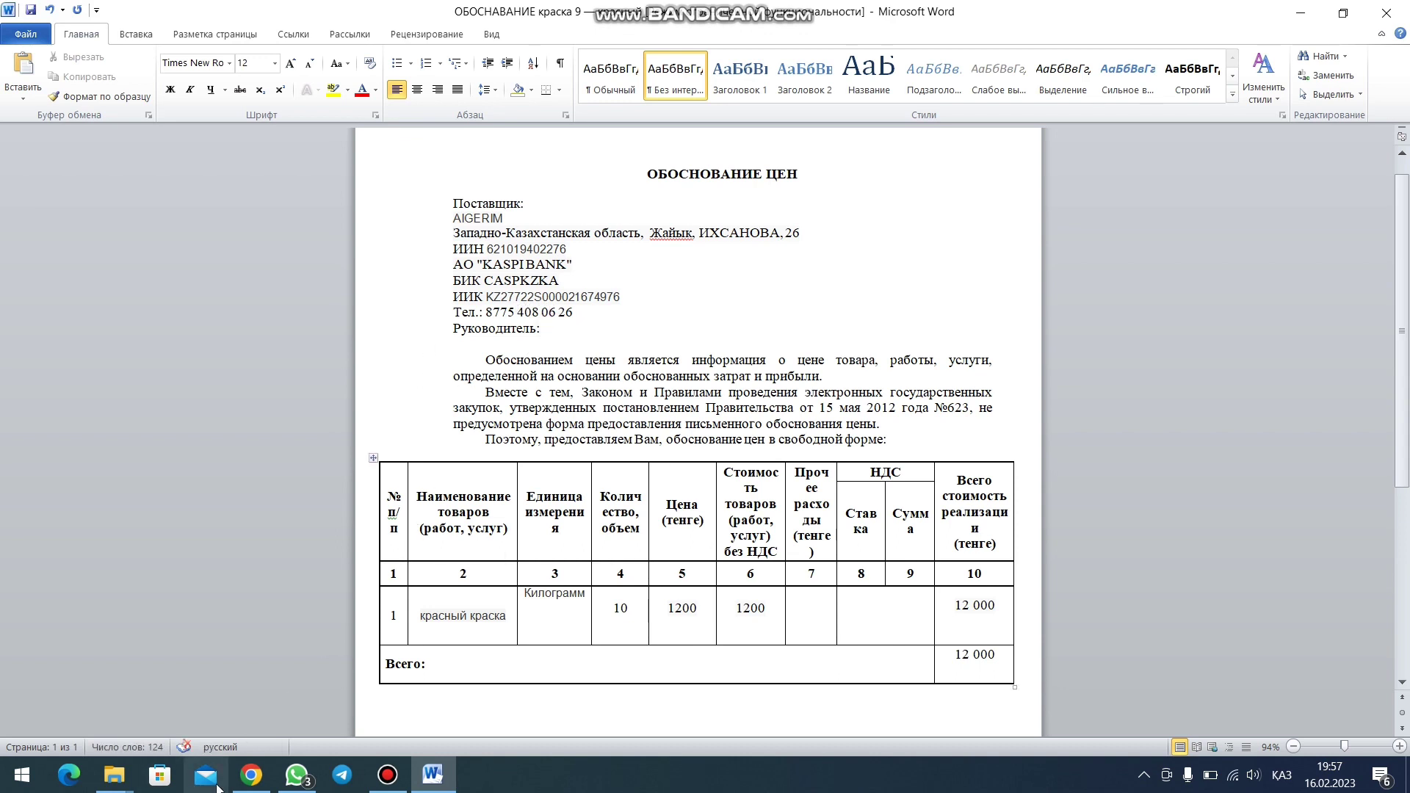
click(250, 775)
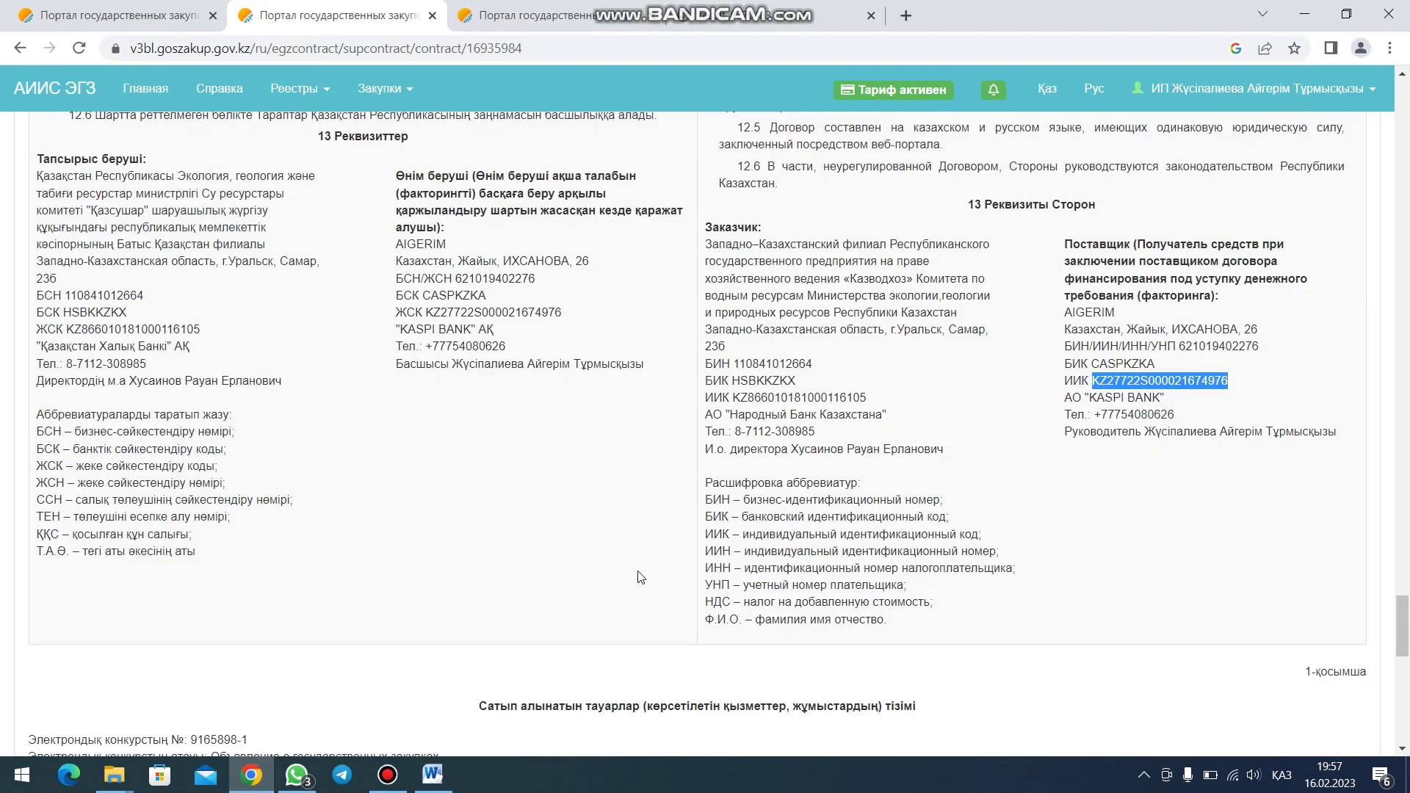
drag(1144, 433, 1335, 427)
key(ctrl+c)
click(432, 775)
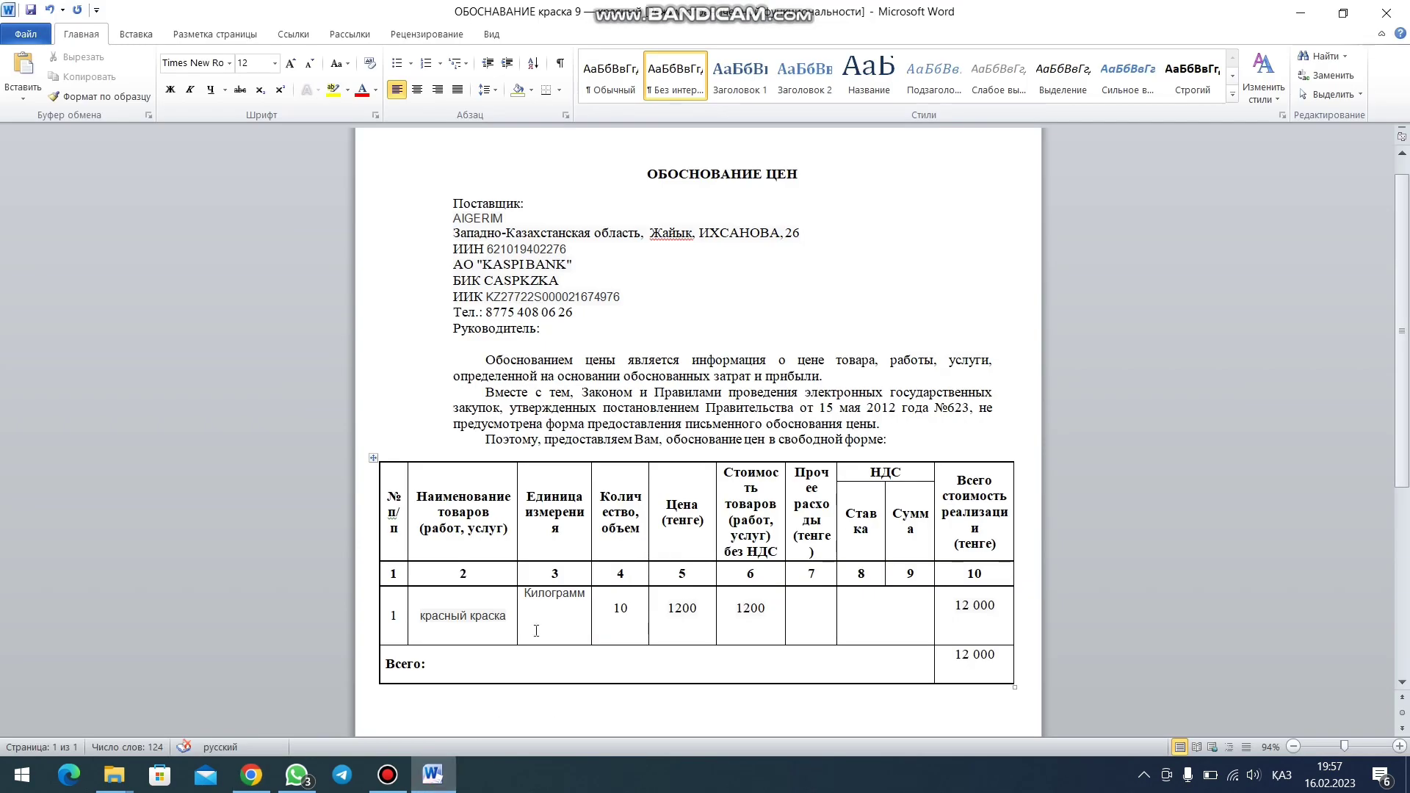
key(ctrl+v)
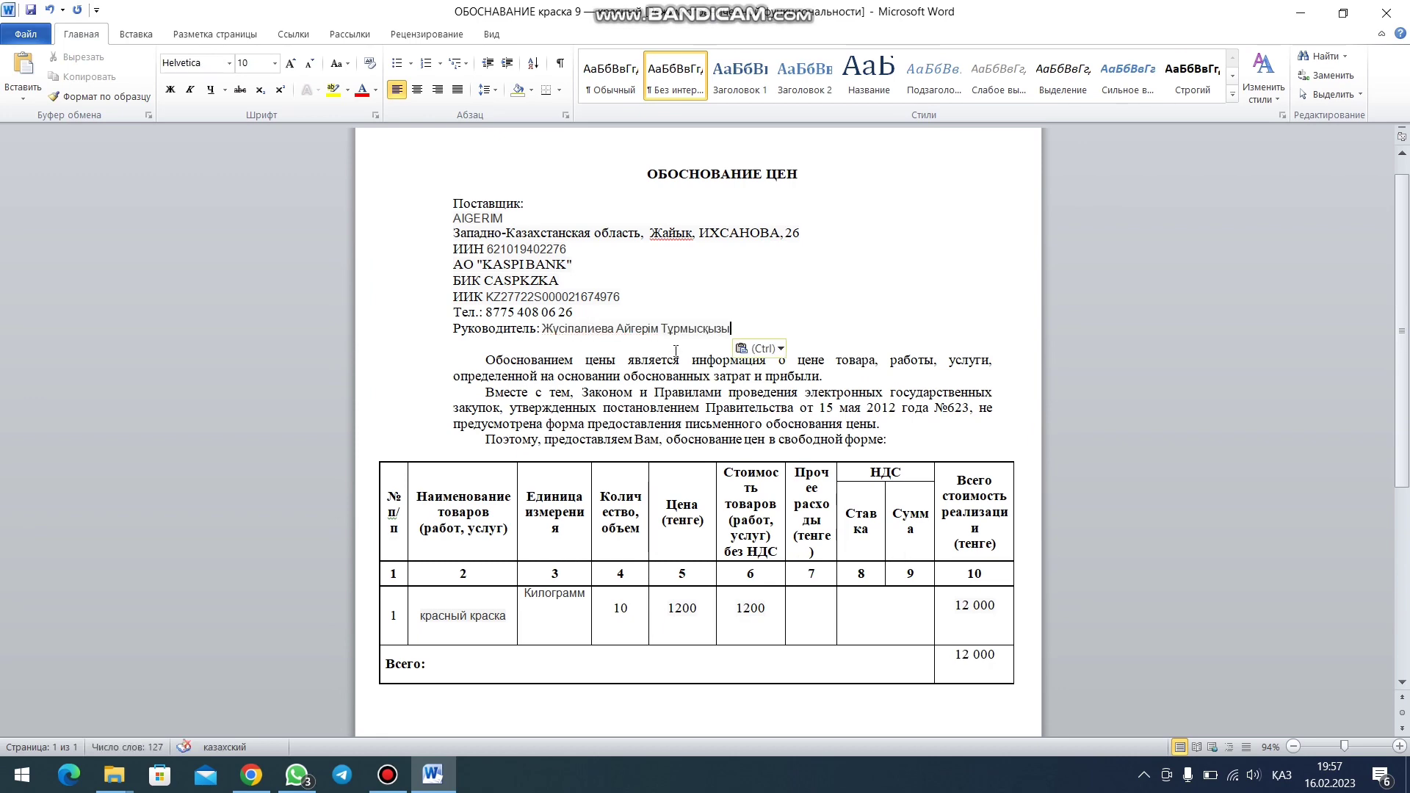
- Set the entire justification document to Times New Roman, size 12
key(ctrl+a)
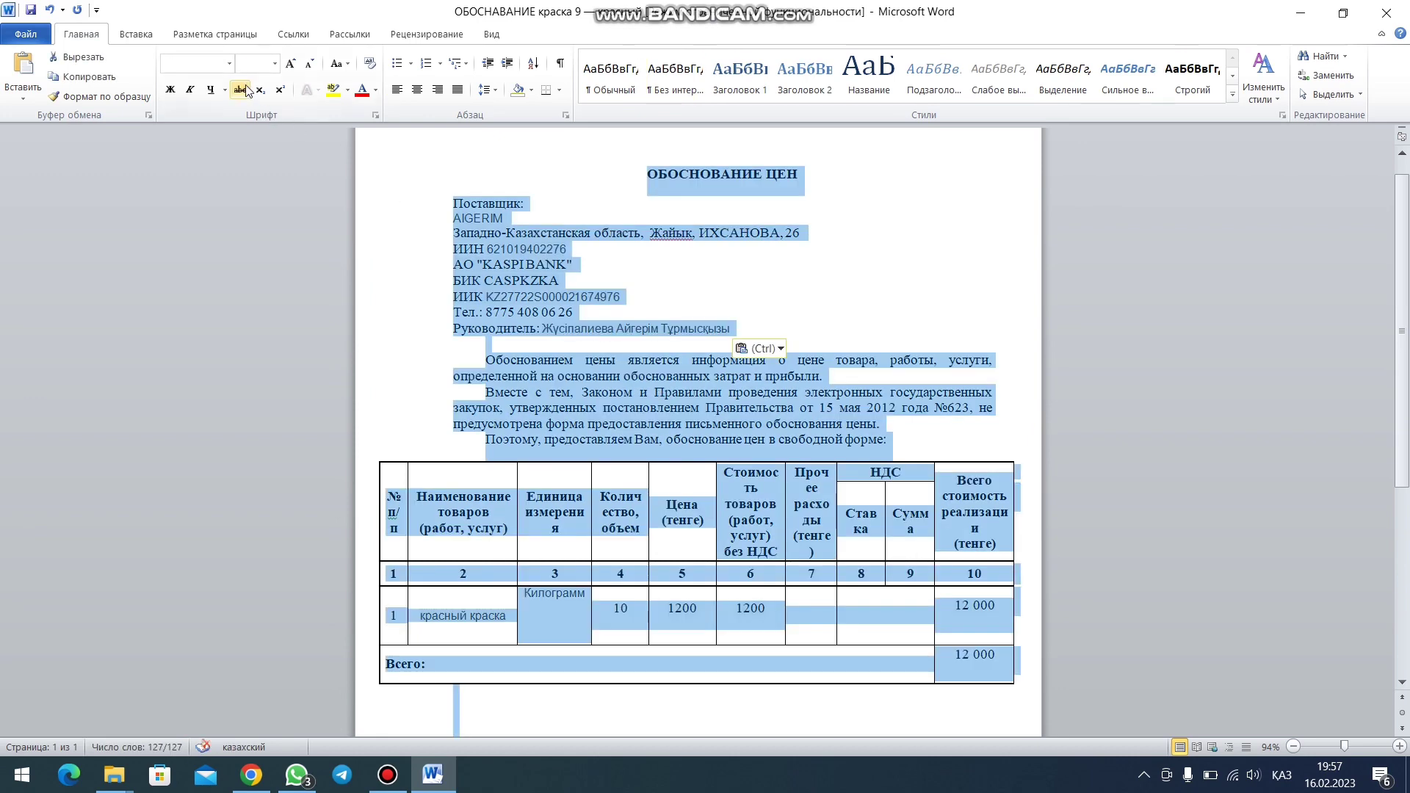
click(229, 64)
click(243, 163)
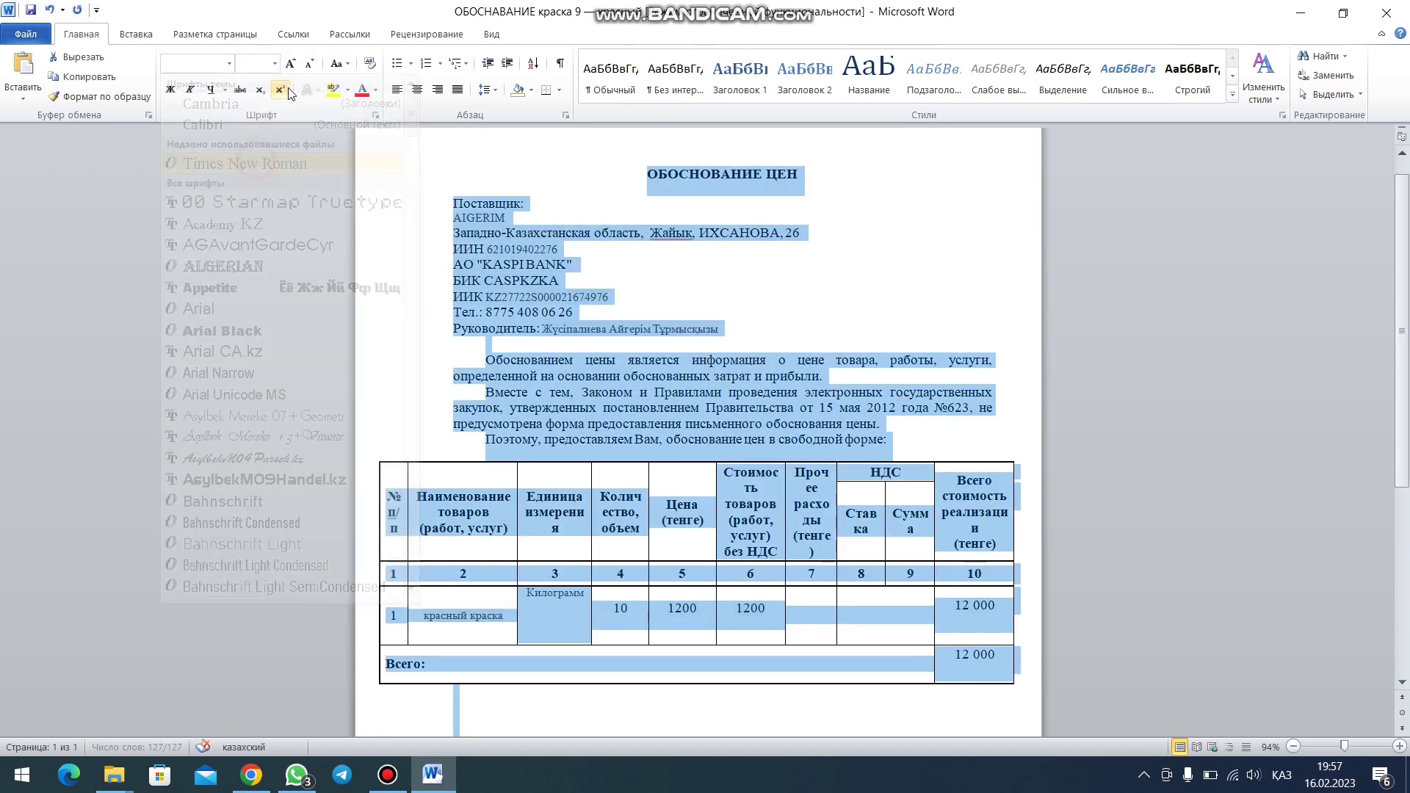
click(274, 63)
click(243, 144)
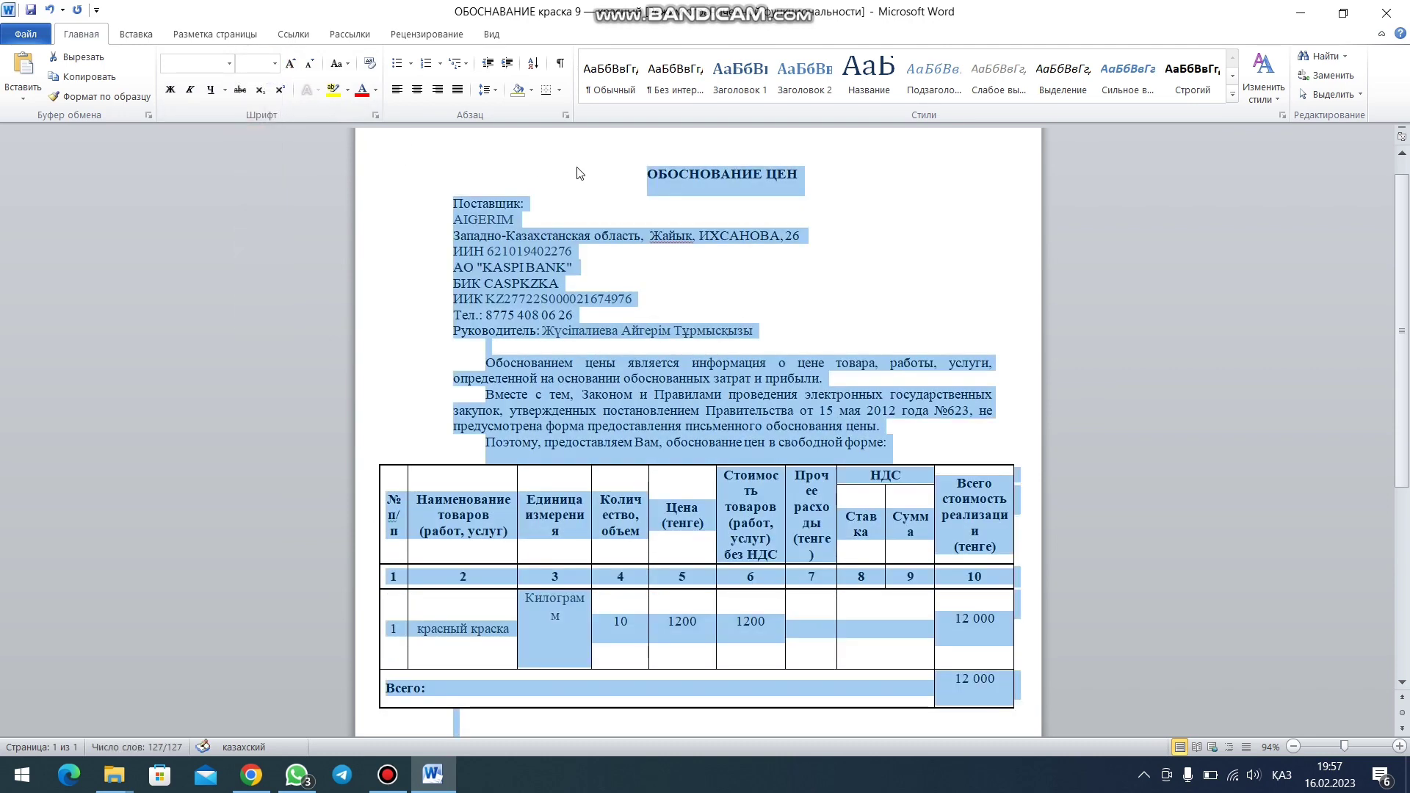
click(580, 174)
scroll(686, 288, down, 1)
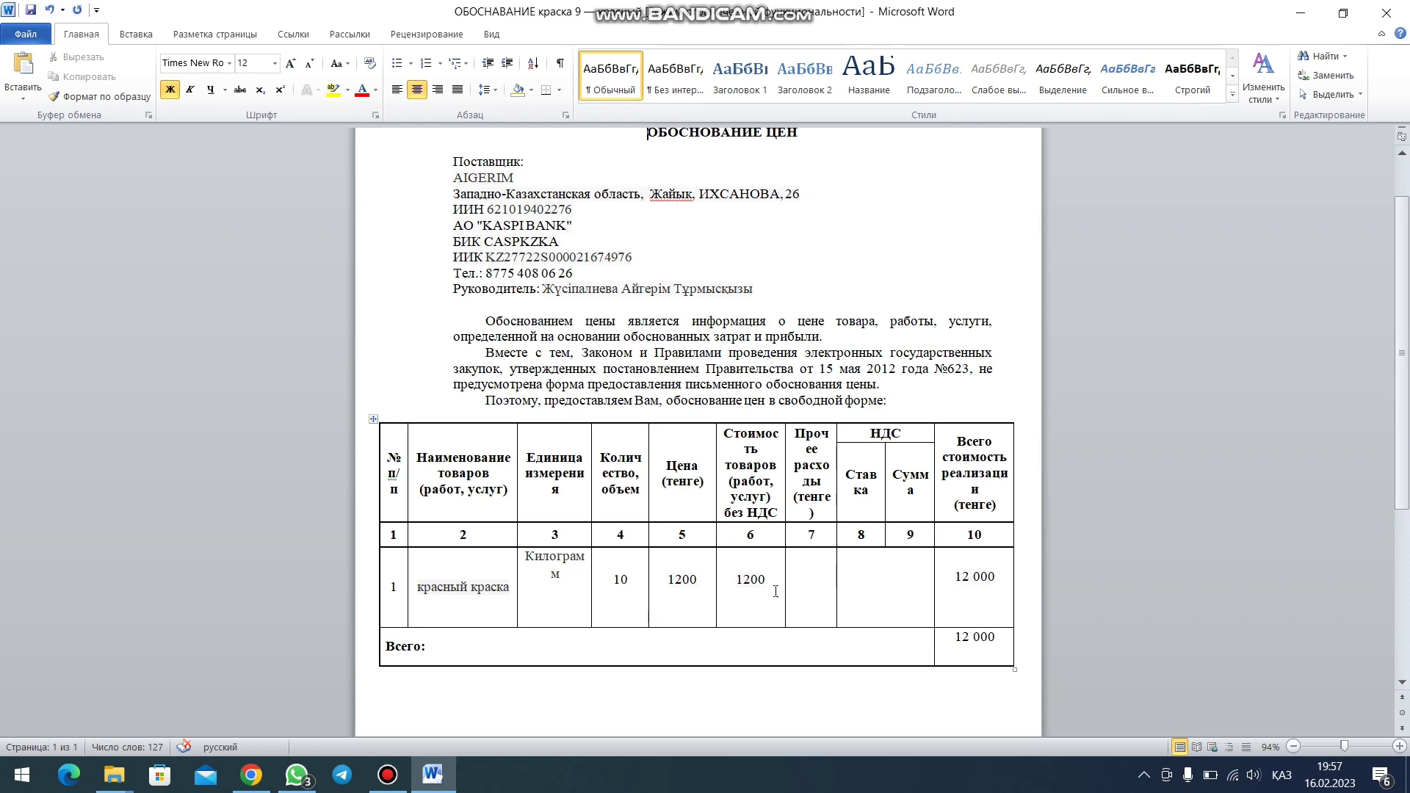
scroll(775, 591, up, 1)
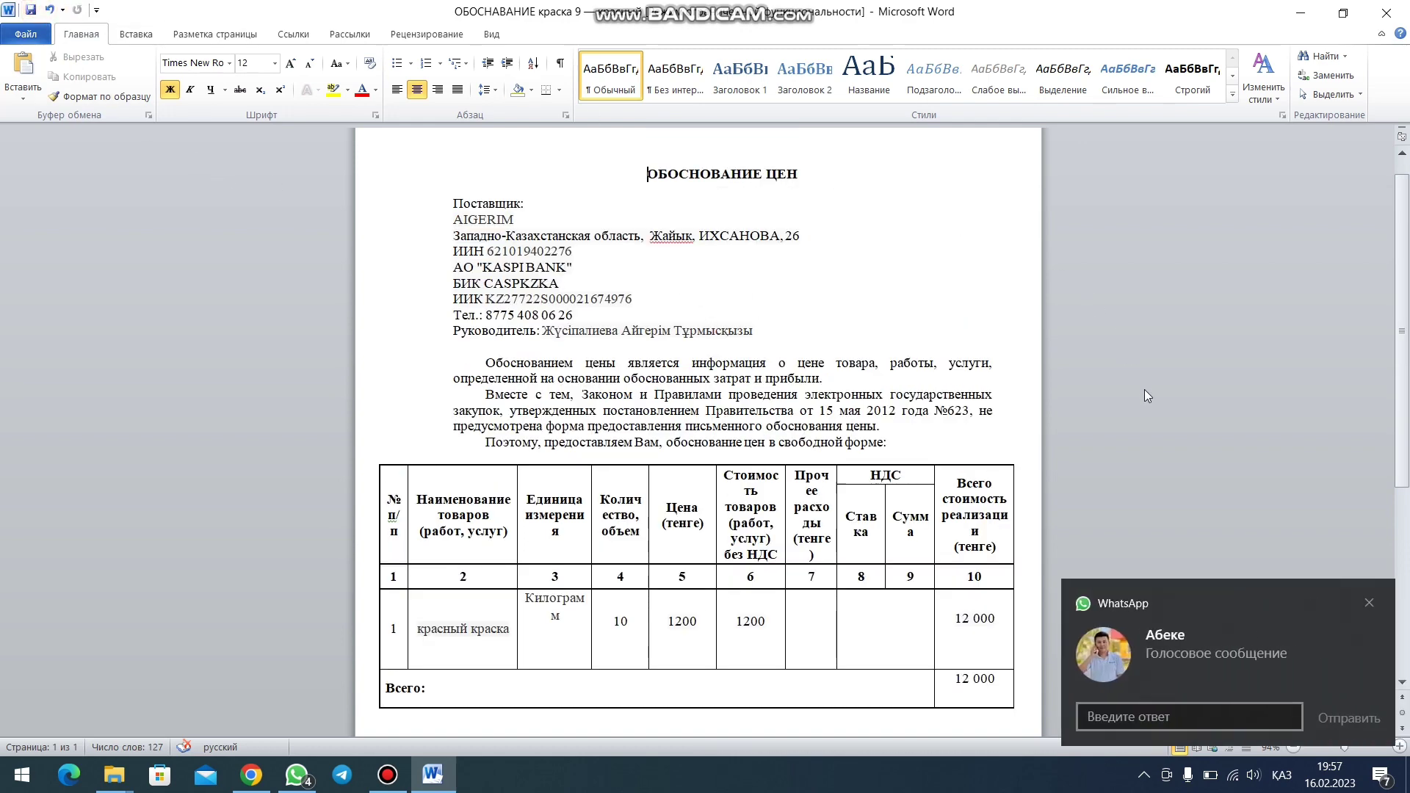
- Dismiss the message notification, close Word and minimize the browser
click(1369, 603)
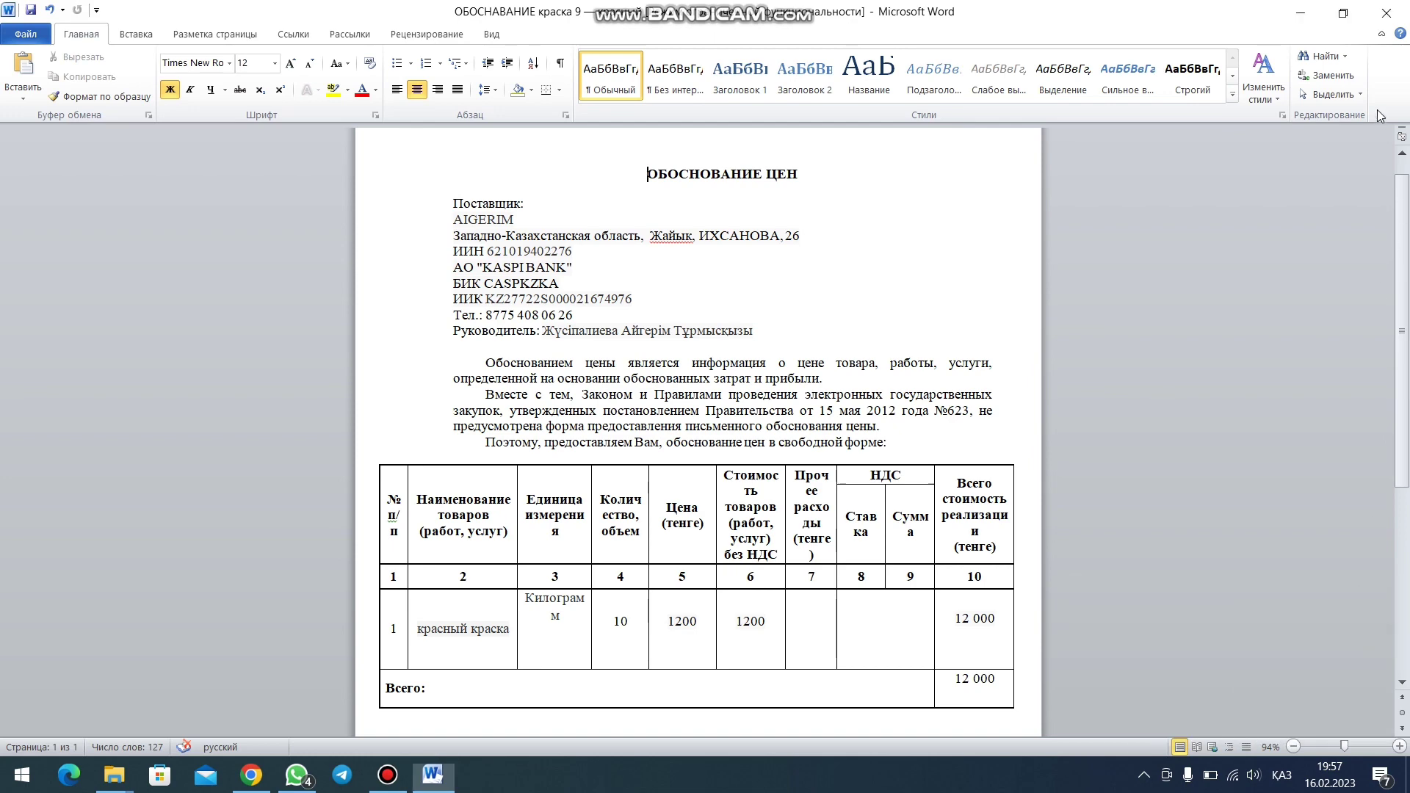
click(1386, 13)
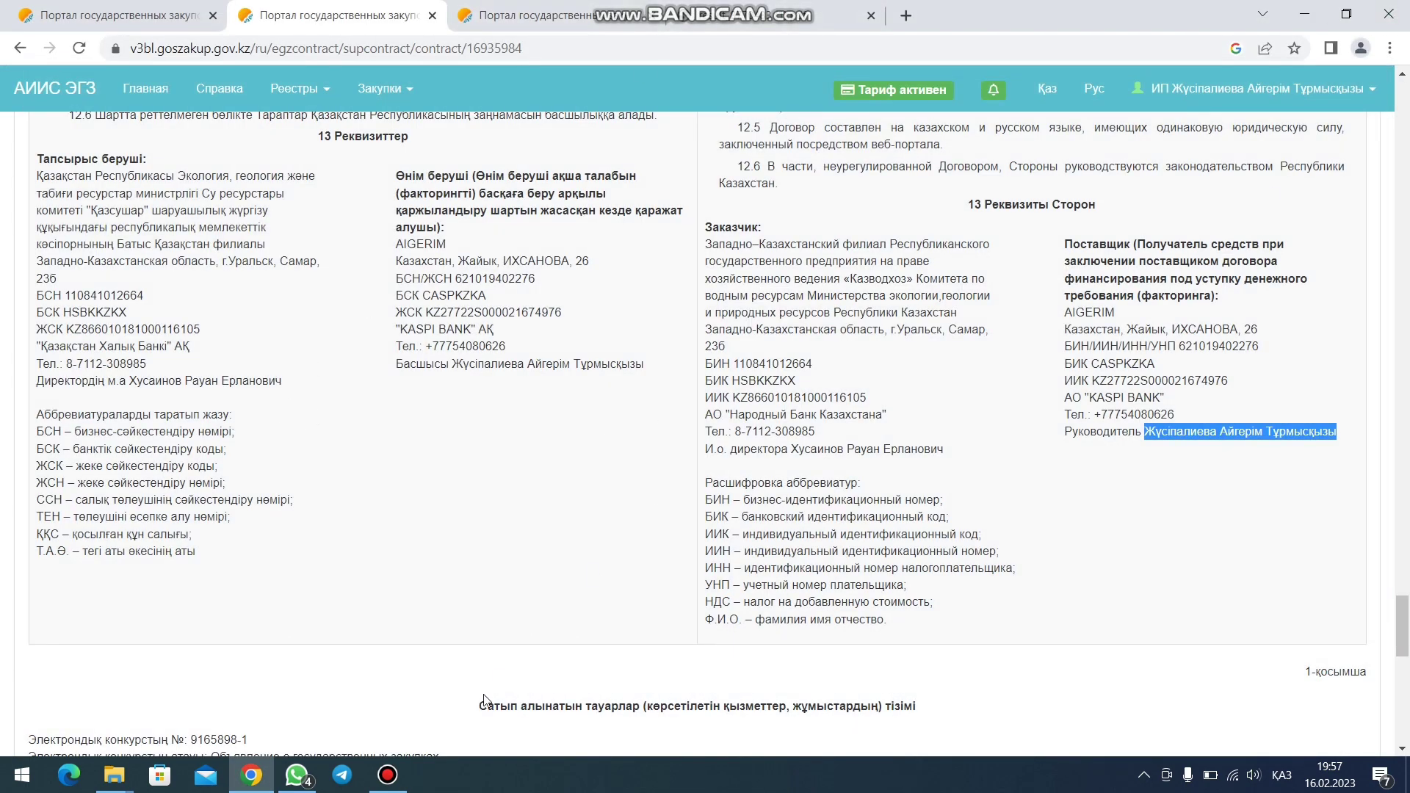
click(1304, 13)
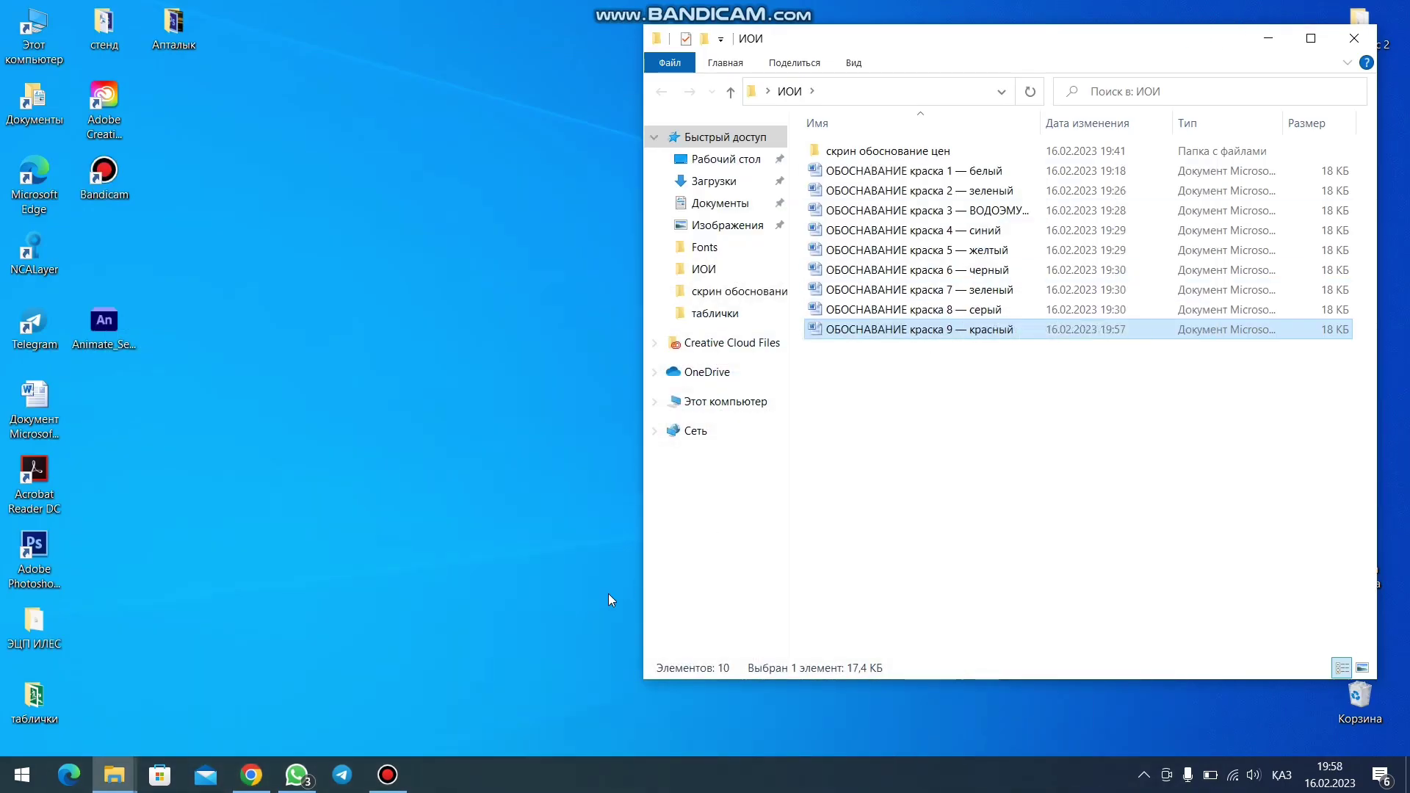
- Send the file ОБОСНАВАНИЕ краска 9 — красный to the recipient's WhatsApp chat
click(297, 776)
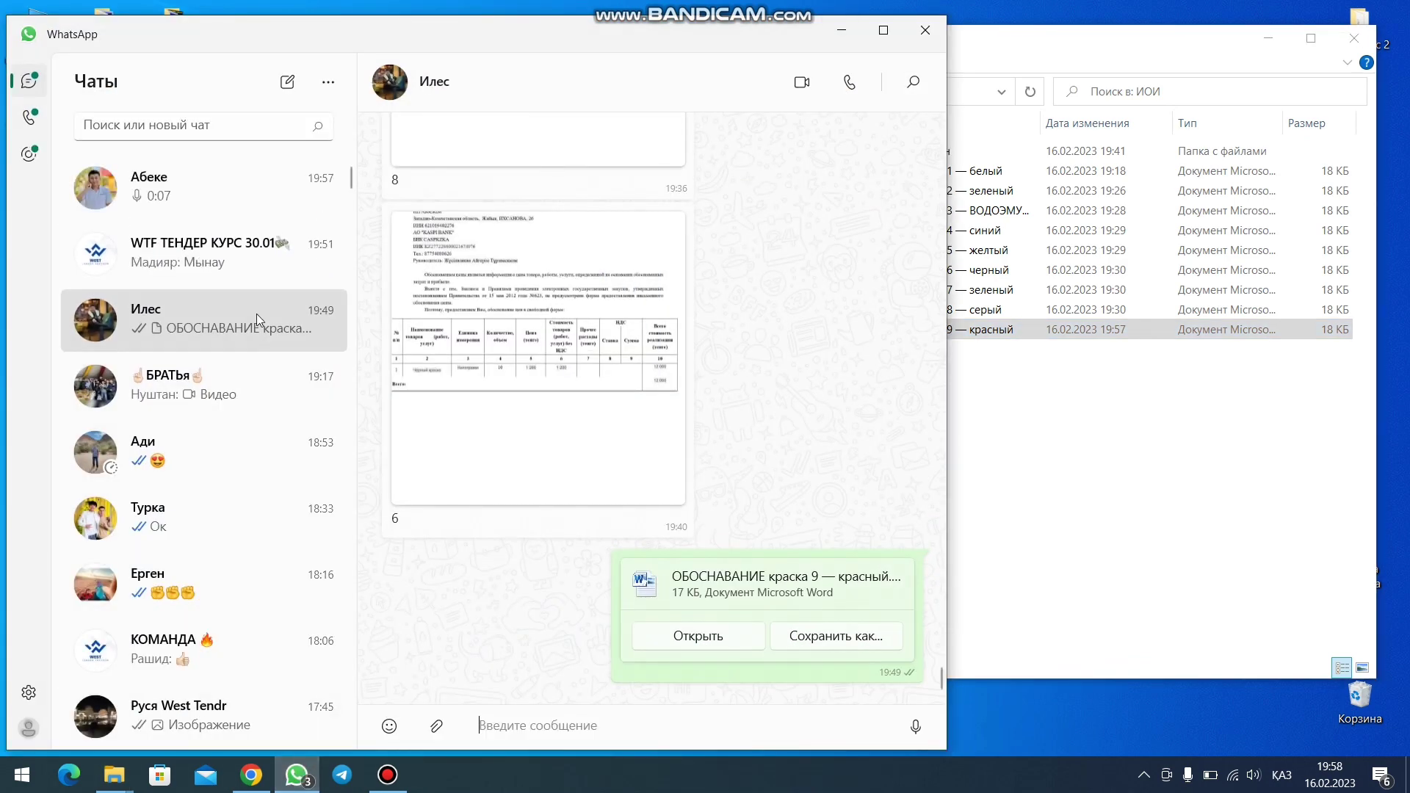
click(289, 314)
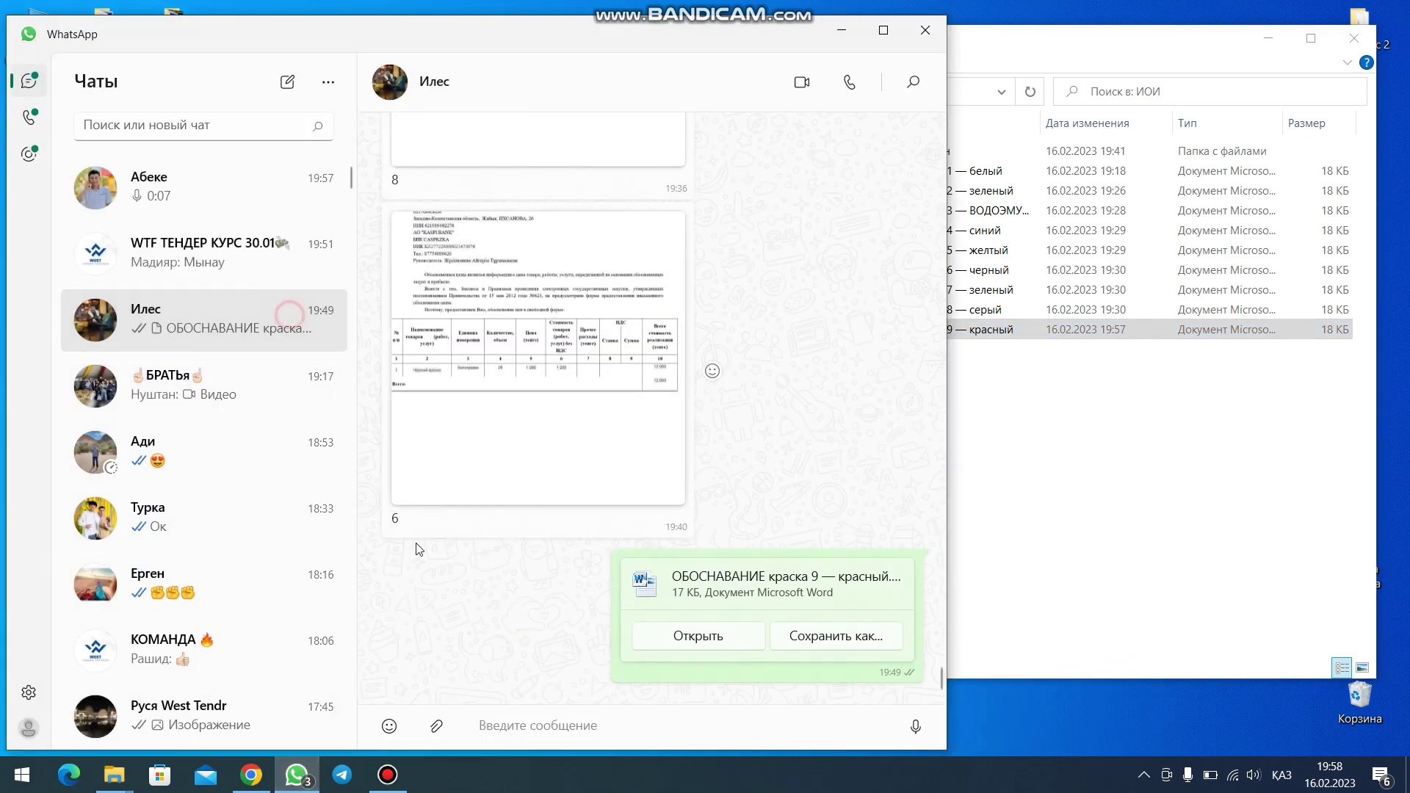
click(436, 726)
click(448, 594)
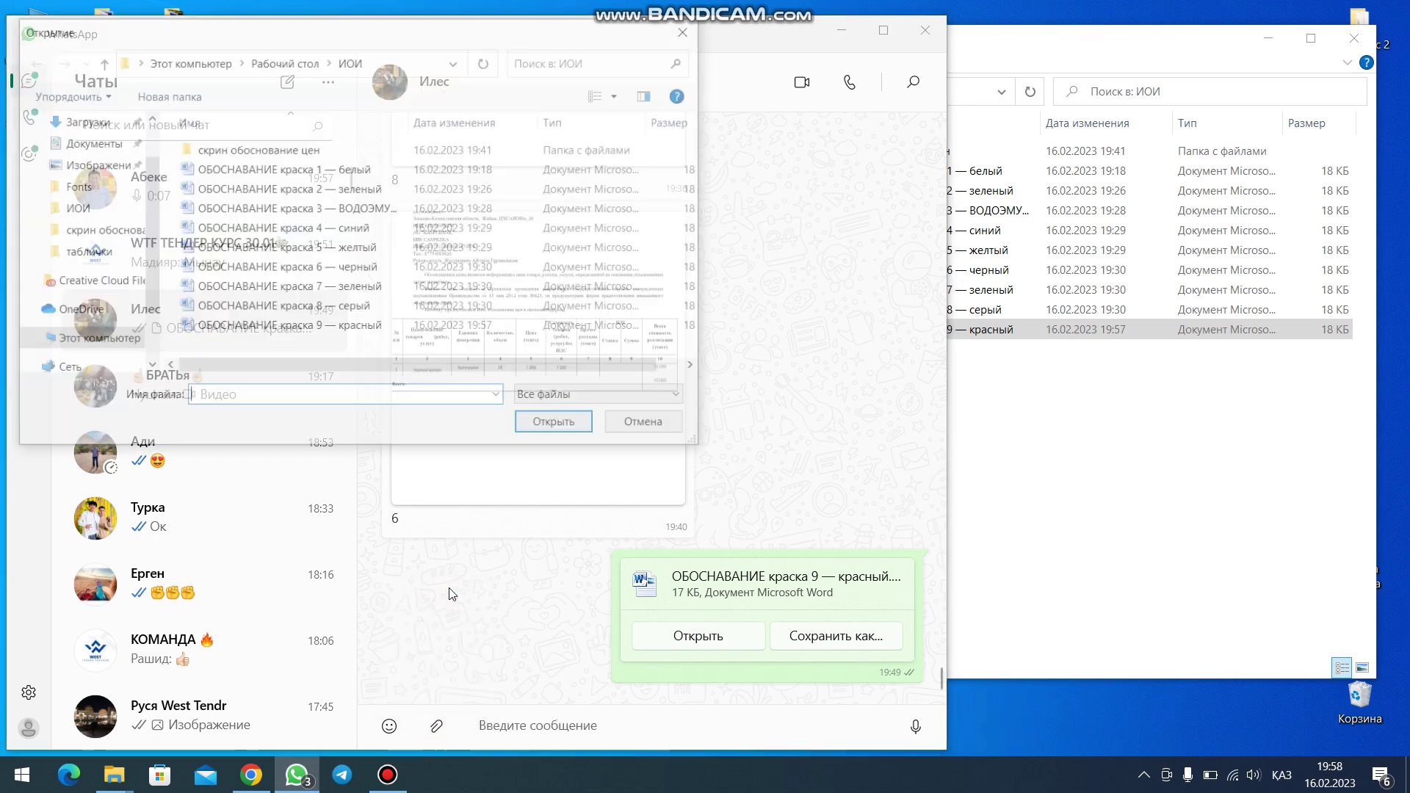
click(297, 327)
click(558, 425)
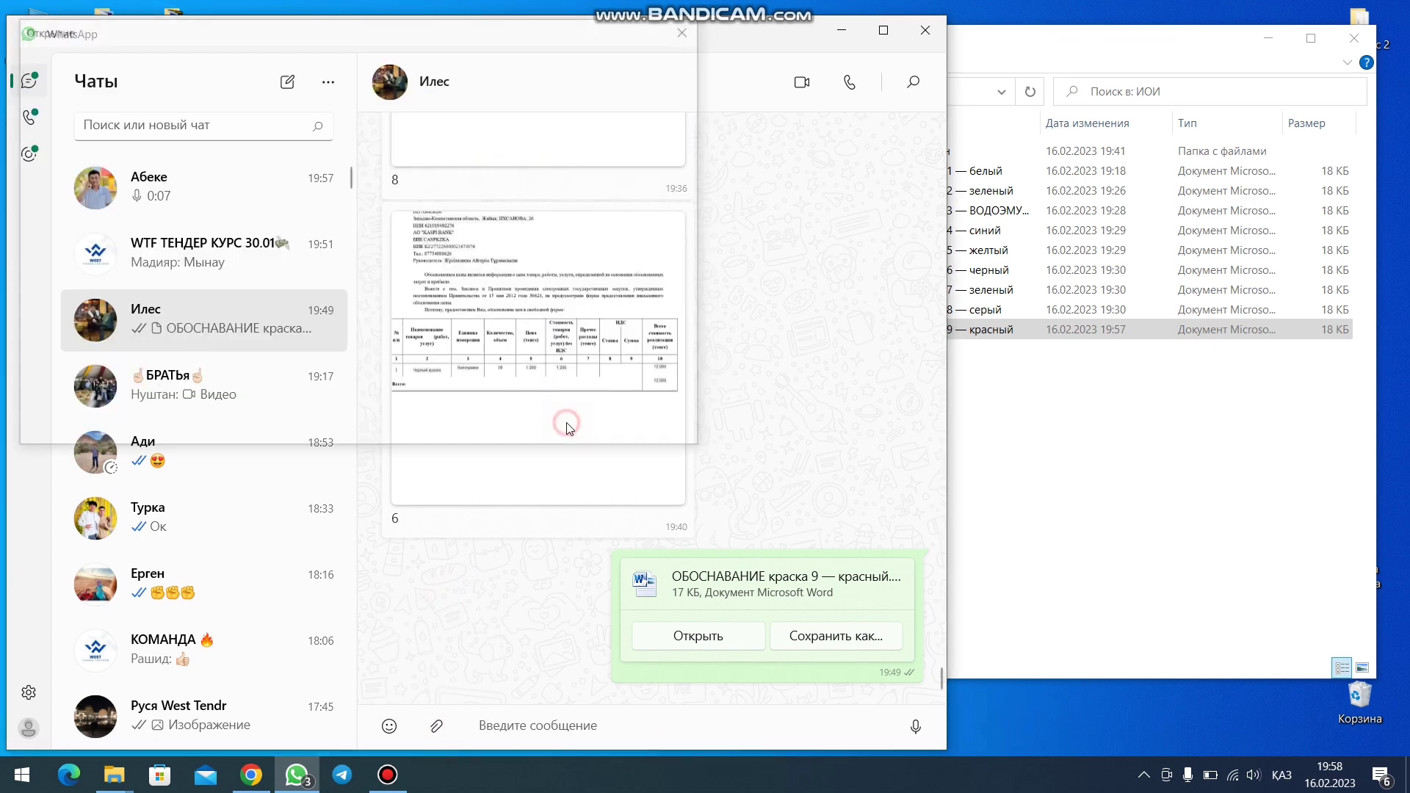
click(830, 703)
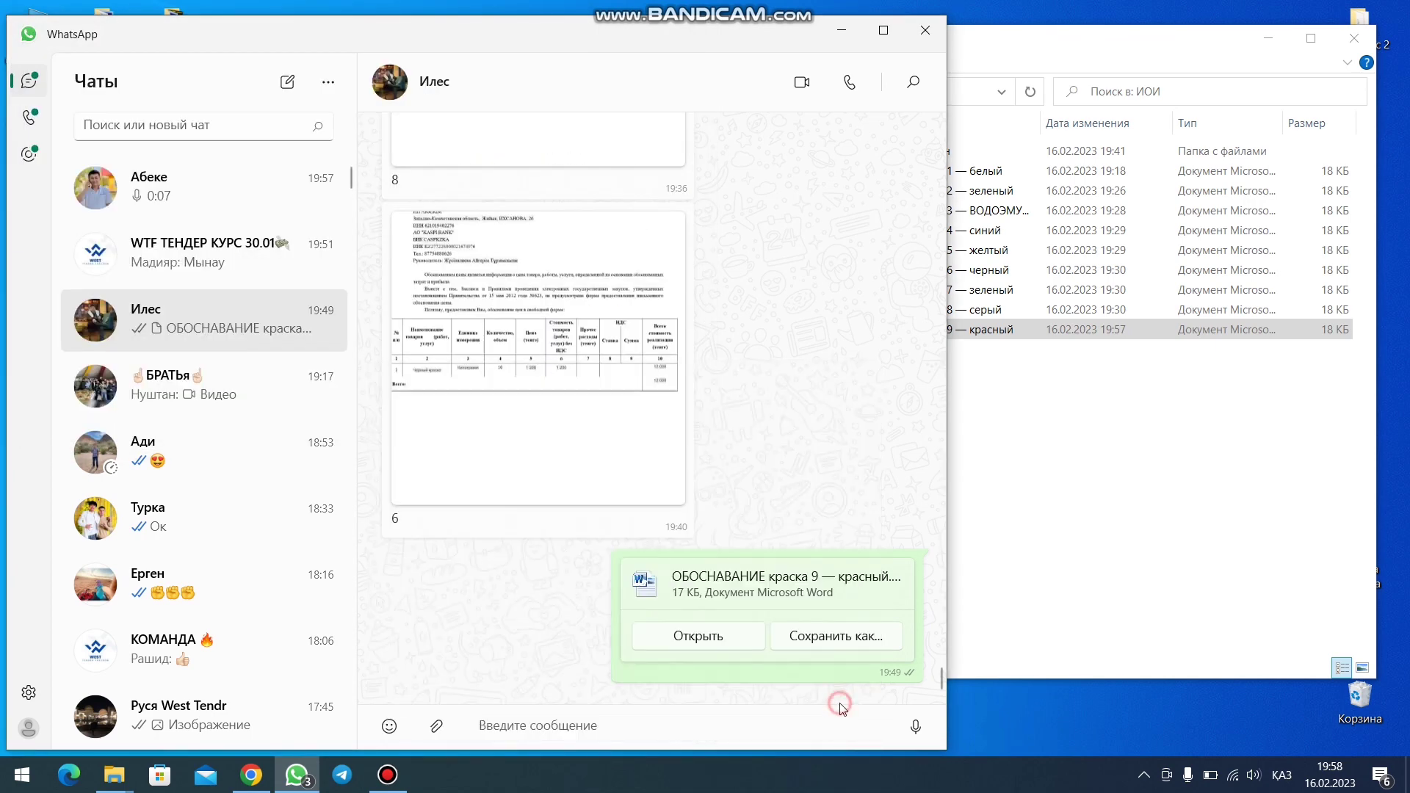
click(841, 23)
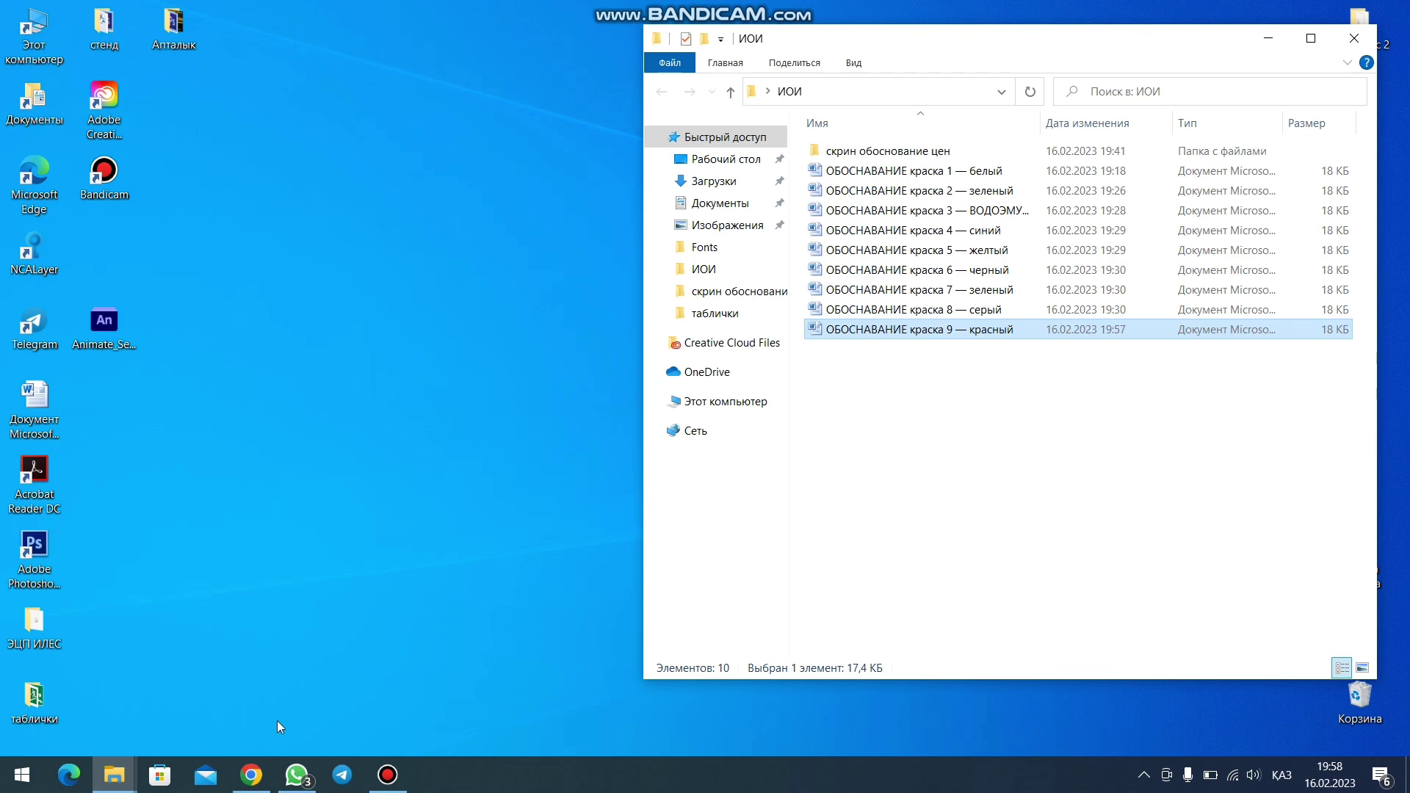
- Save the page image received back into the скрин обоснование цен folder
click(296, 774)
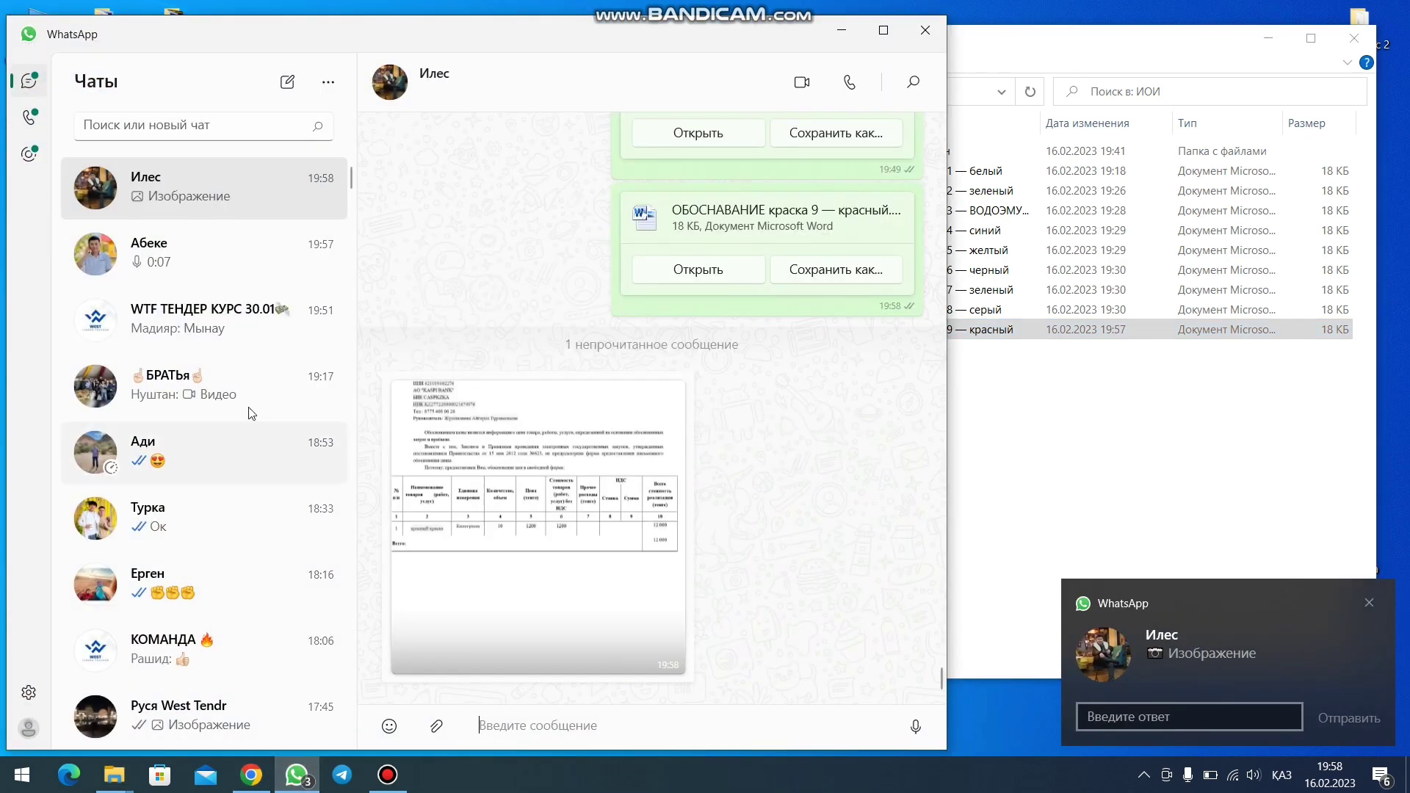
click(485, 499)
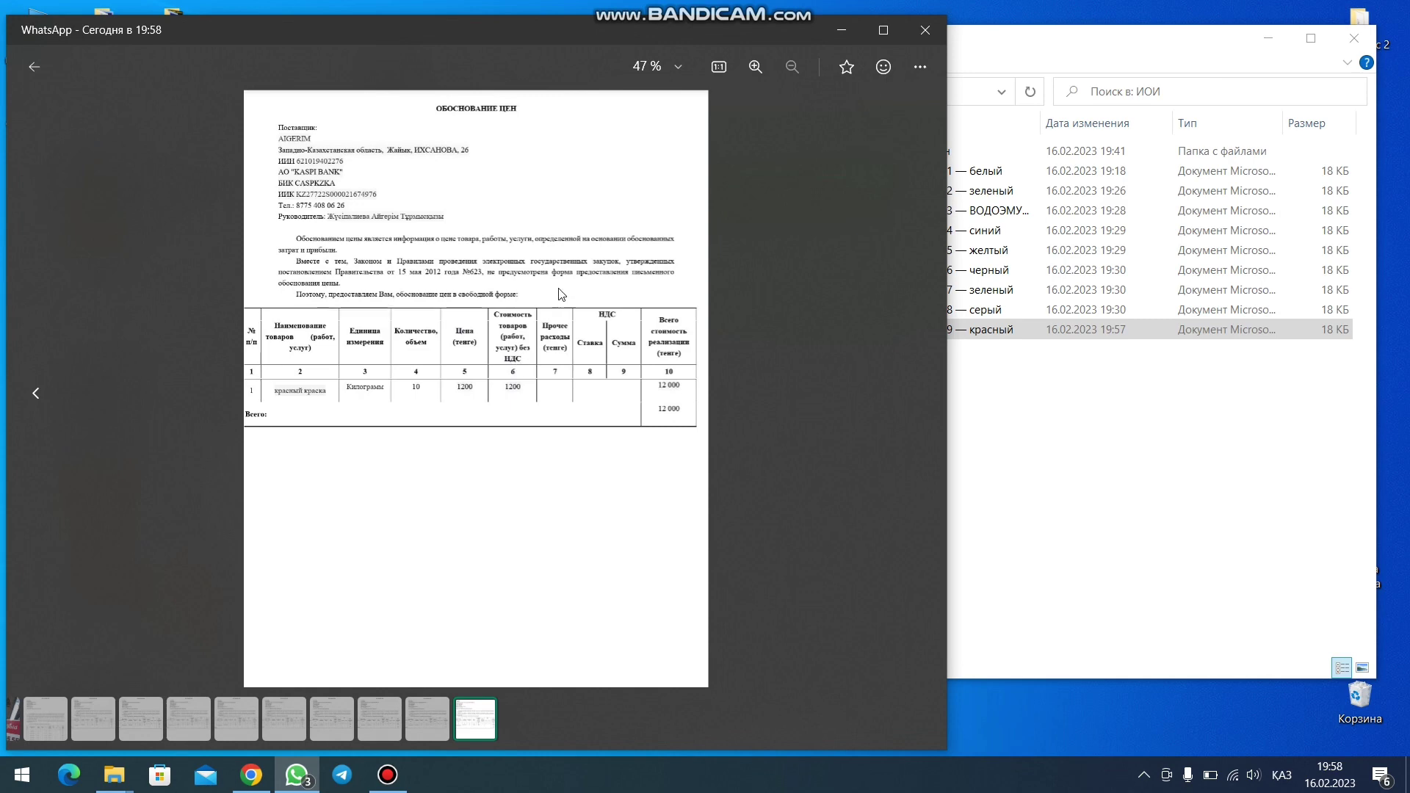
right_click(560, 289)
click(645, 357)
click(552, 425)
- Rename the saved WhatsApp image to 9 in the скрин обоснование цен folder
click(848, 33)
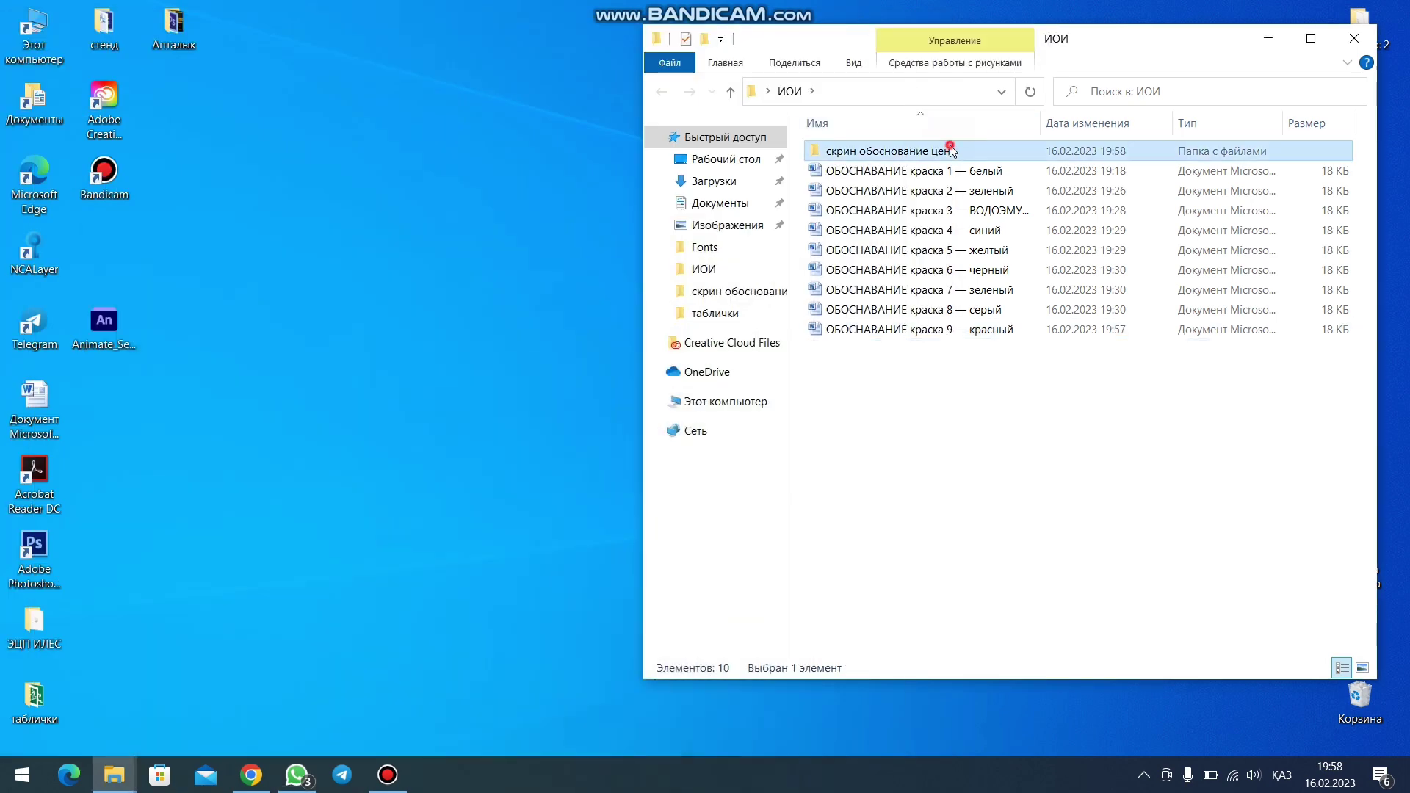
double_click(940, 149)
click(1200, 286)
click(1200, 337)
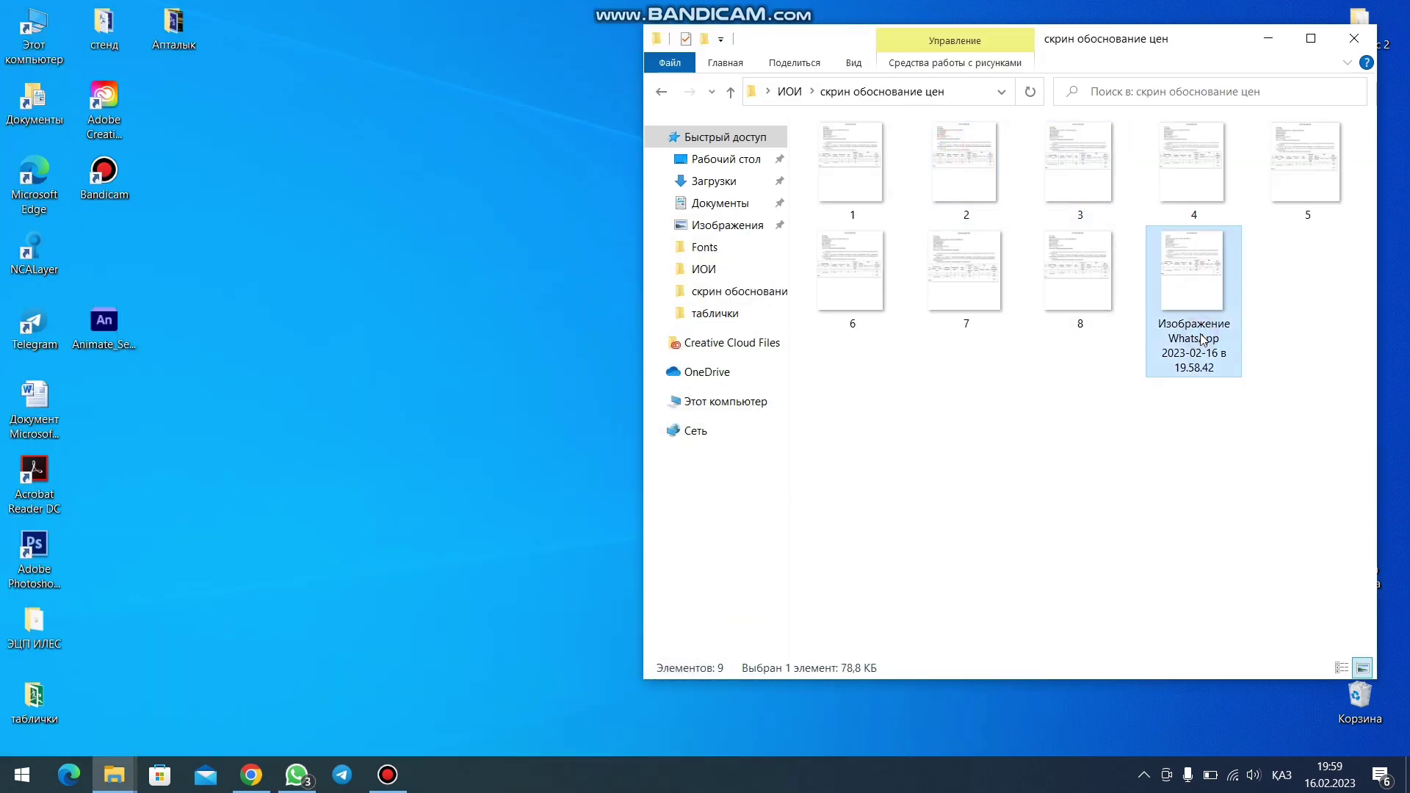
text(9)
click(1125, 423)
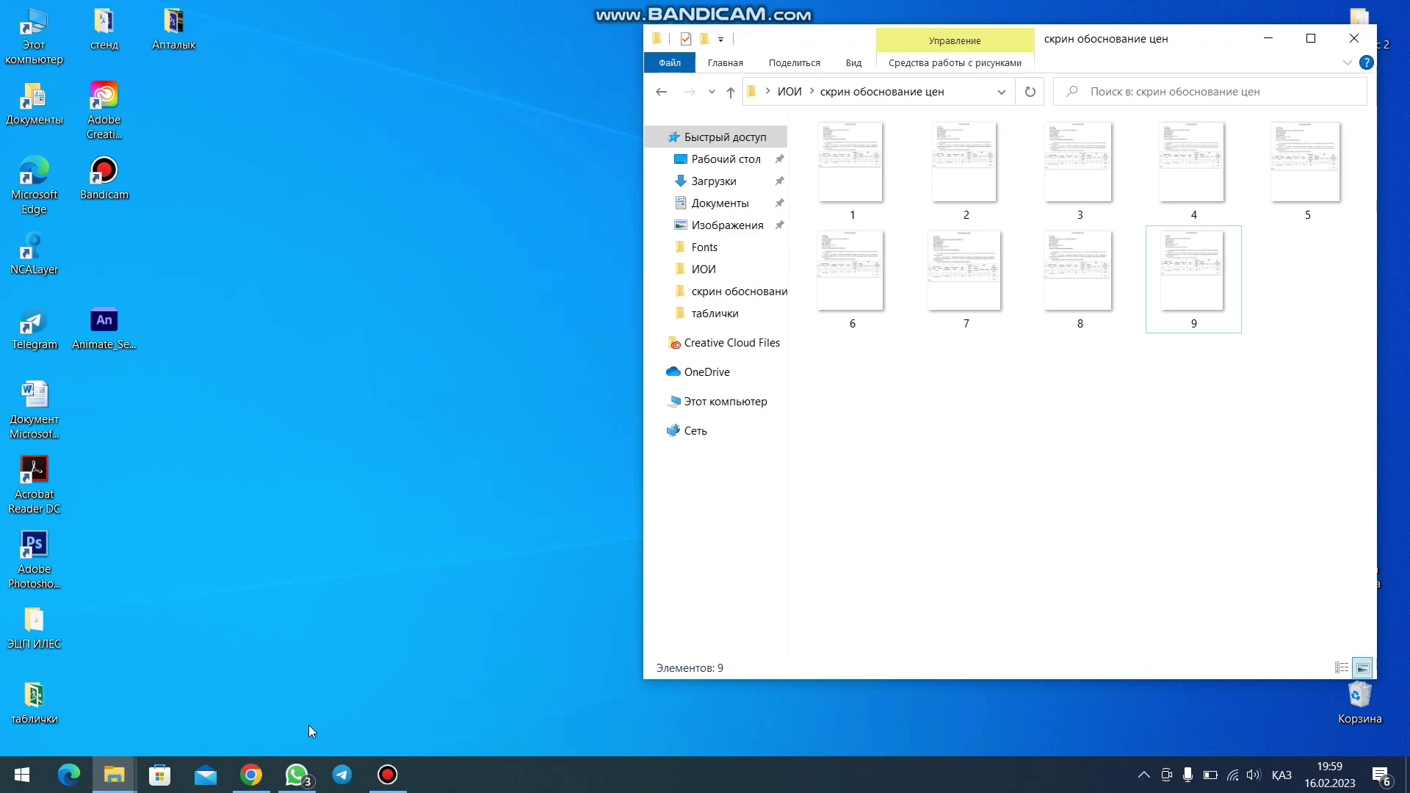
click(247, 773)
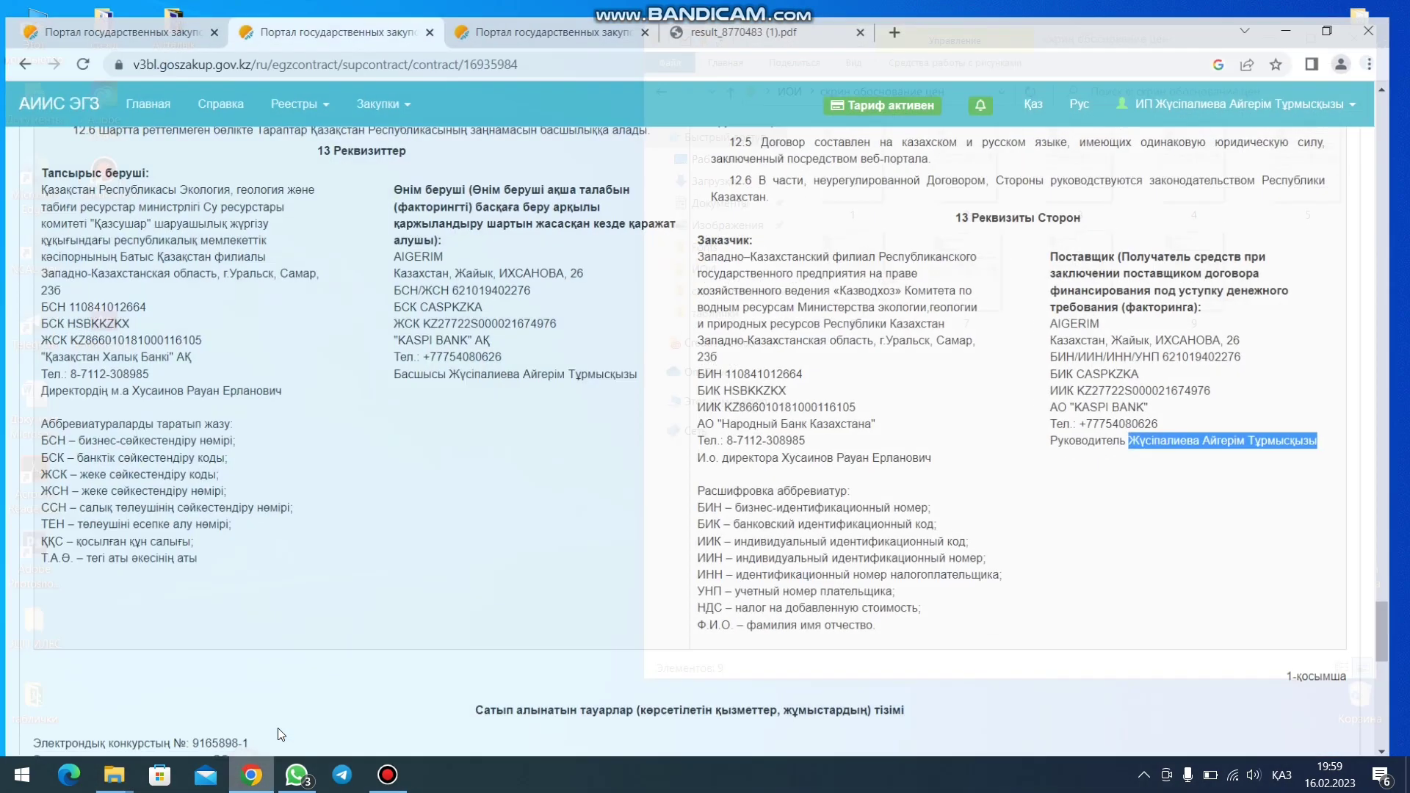
- Open the full notifications list and go to its second page
scroll(799, 463, up, 6)
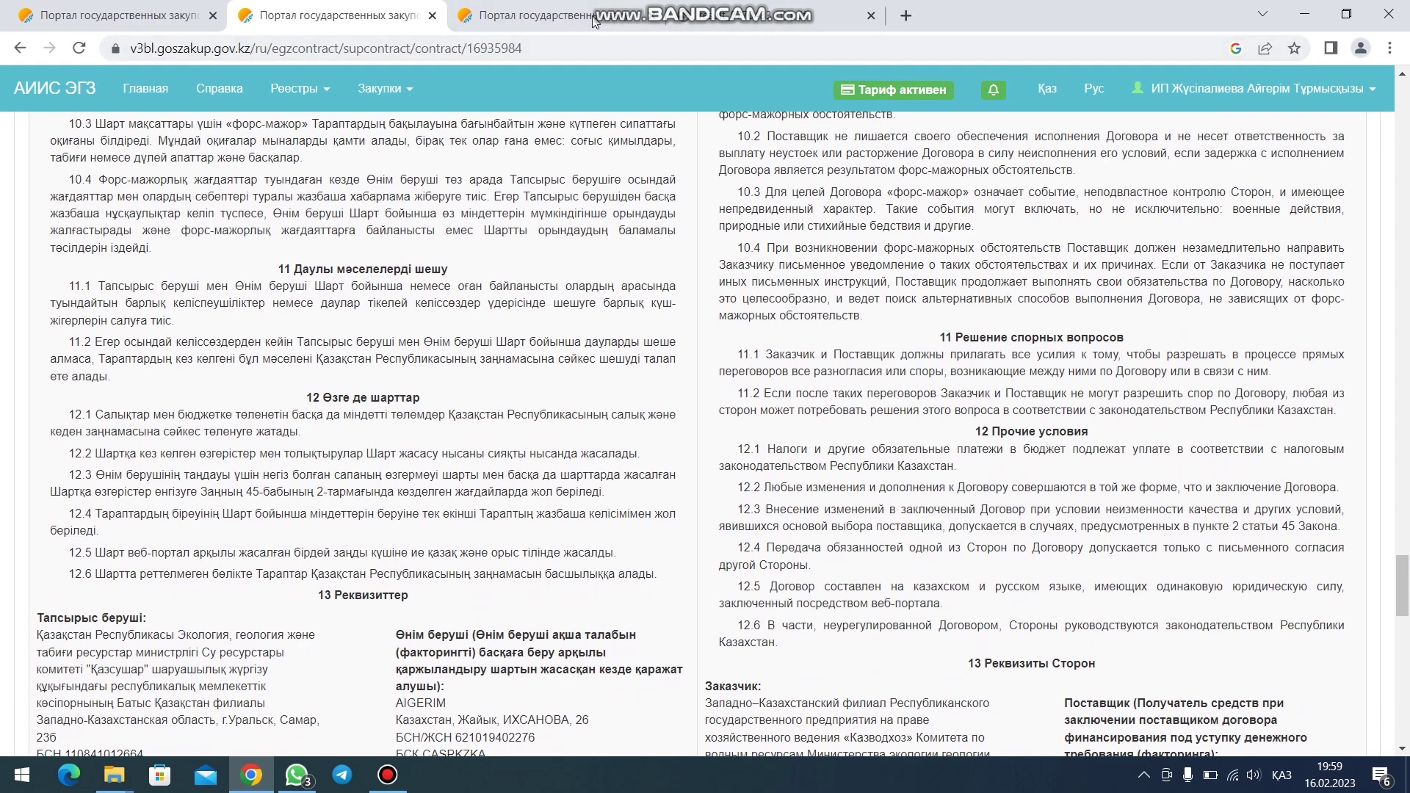
click(567, 16)
scroll(840, 282, up, 4)
scroll(841, 283, up, 6)
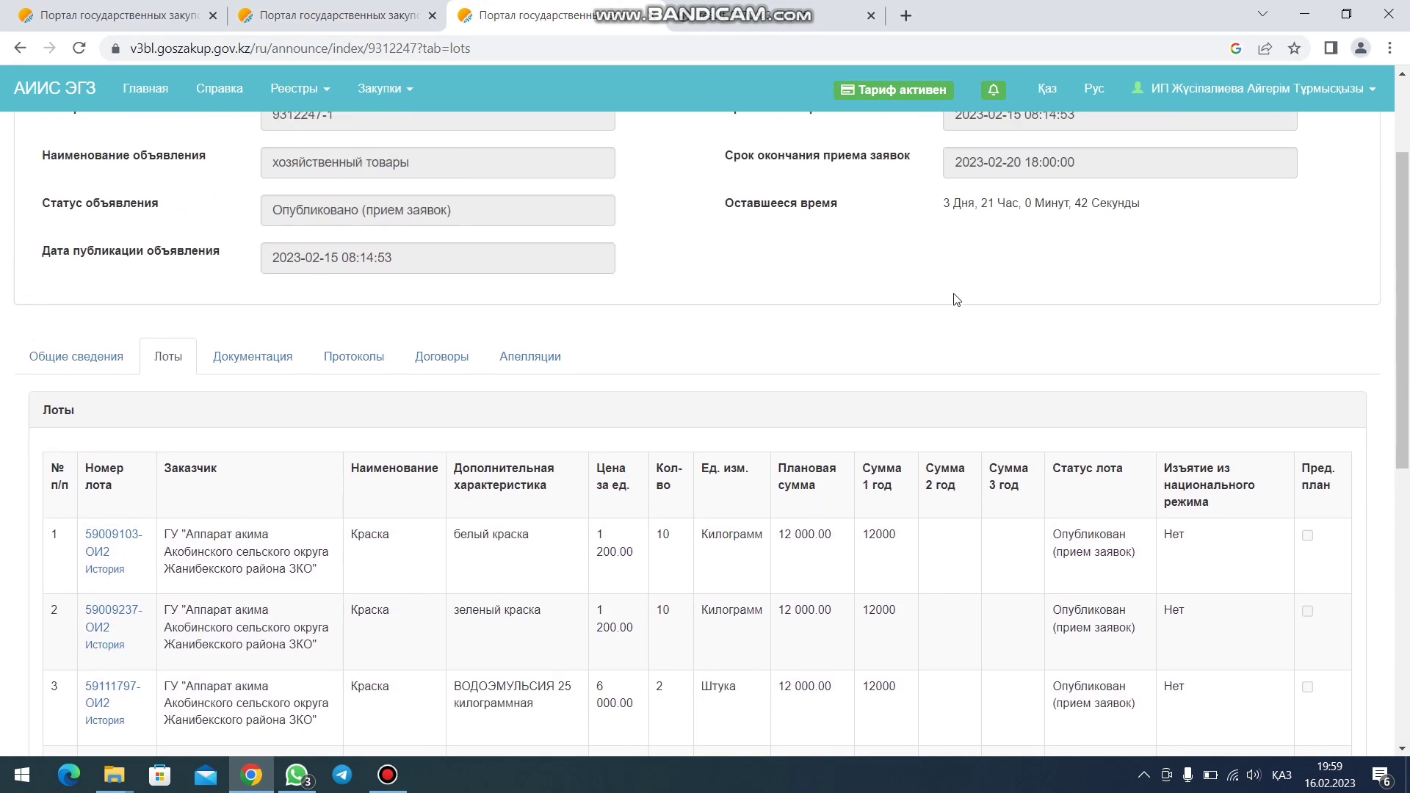
click(1006, 101)
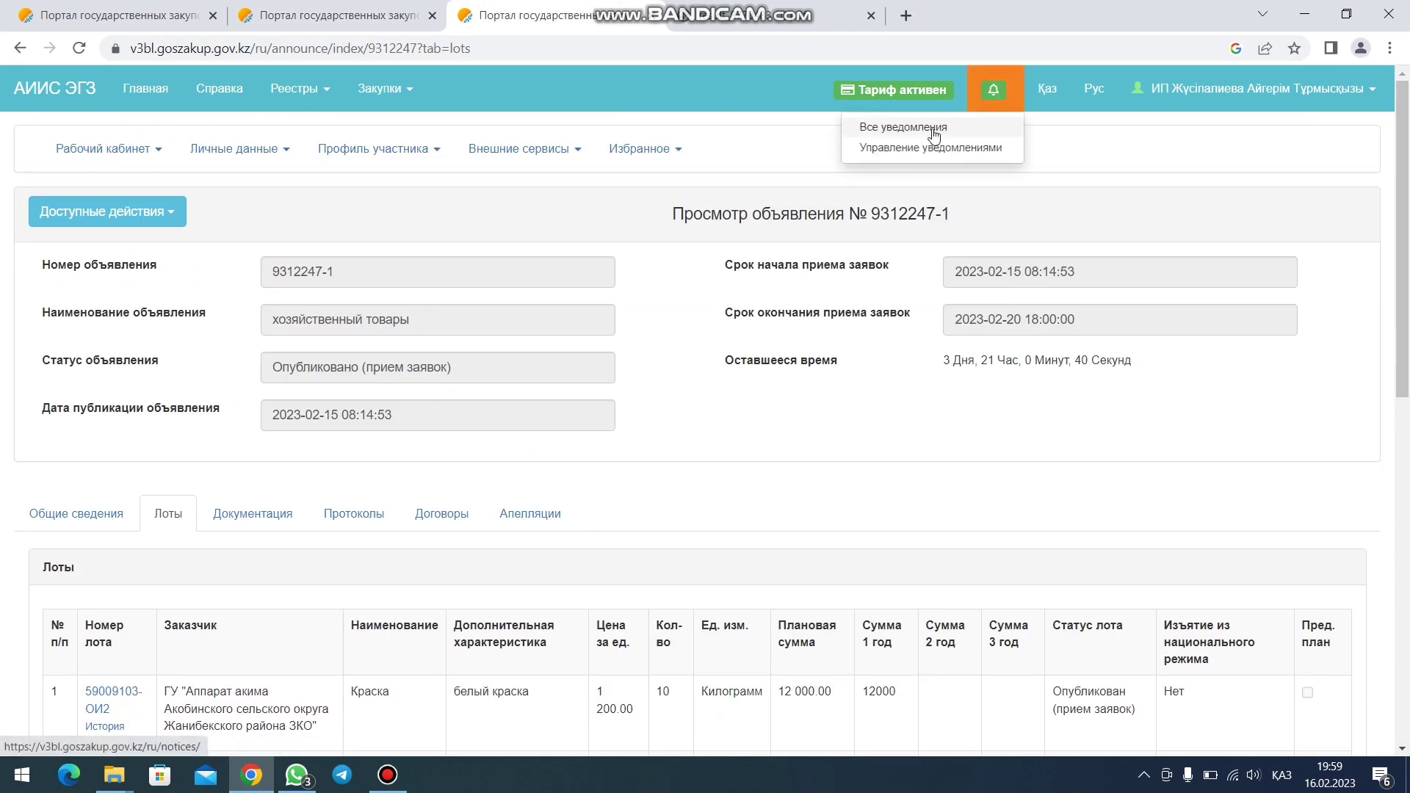
scroll(411, 513, down, 5)
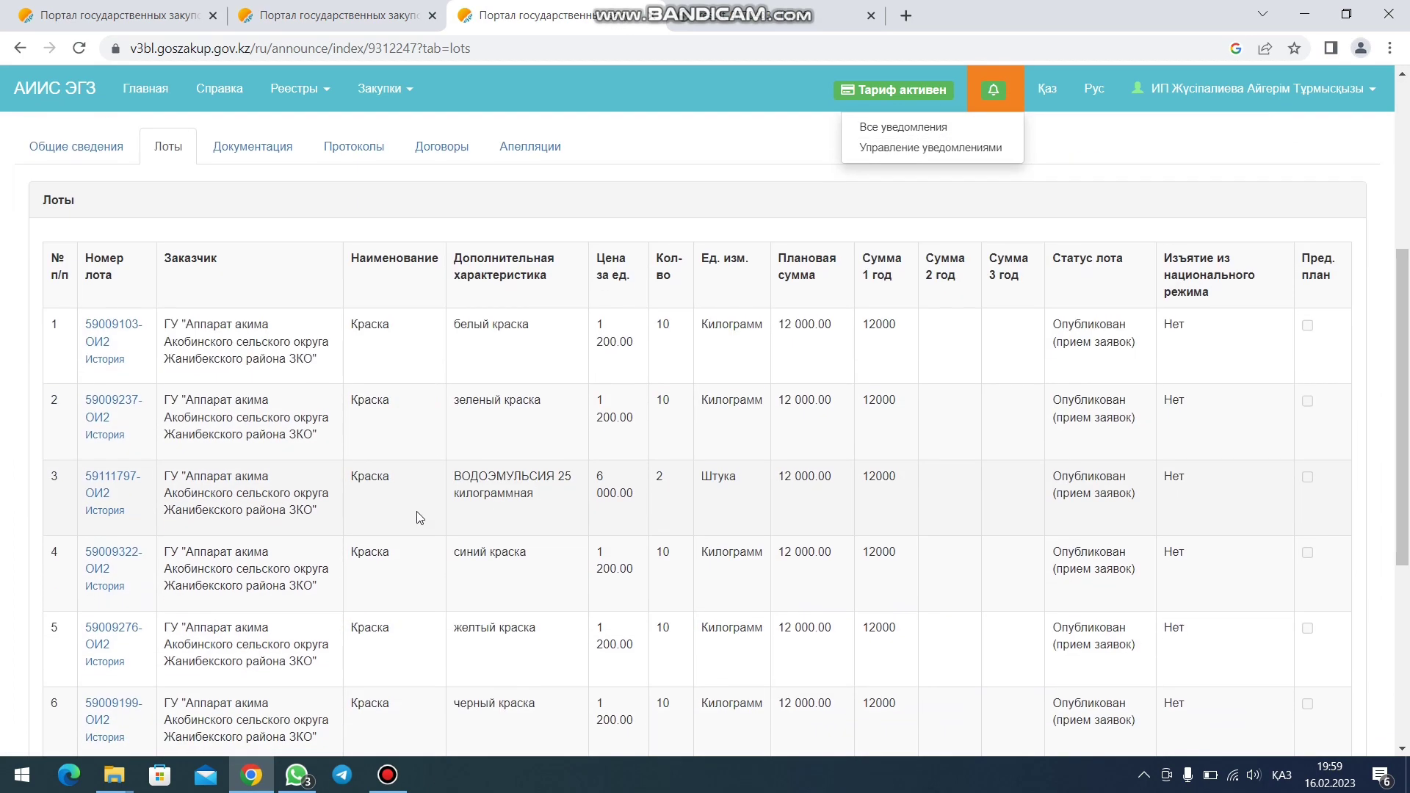
scroll(254, 324, down, 1)
click(366, 254)
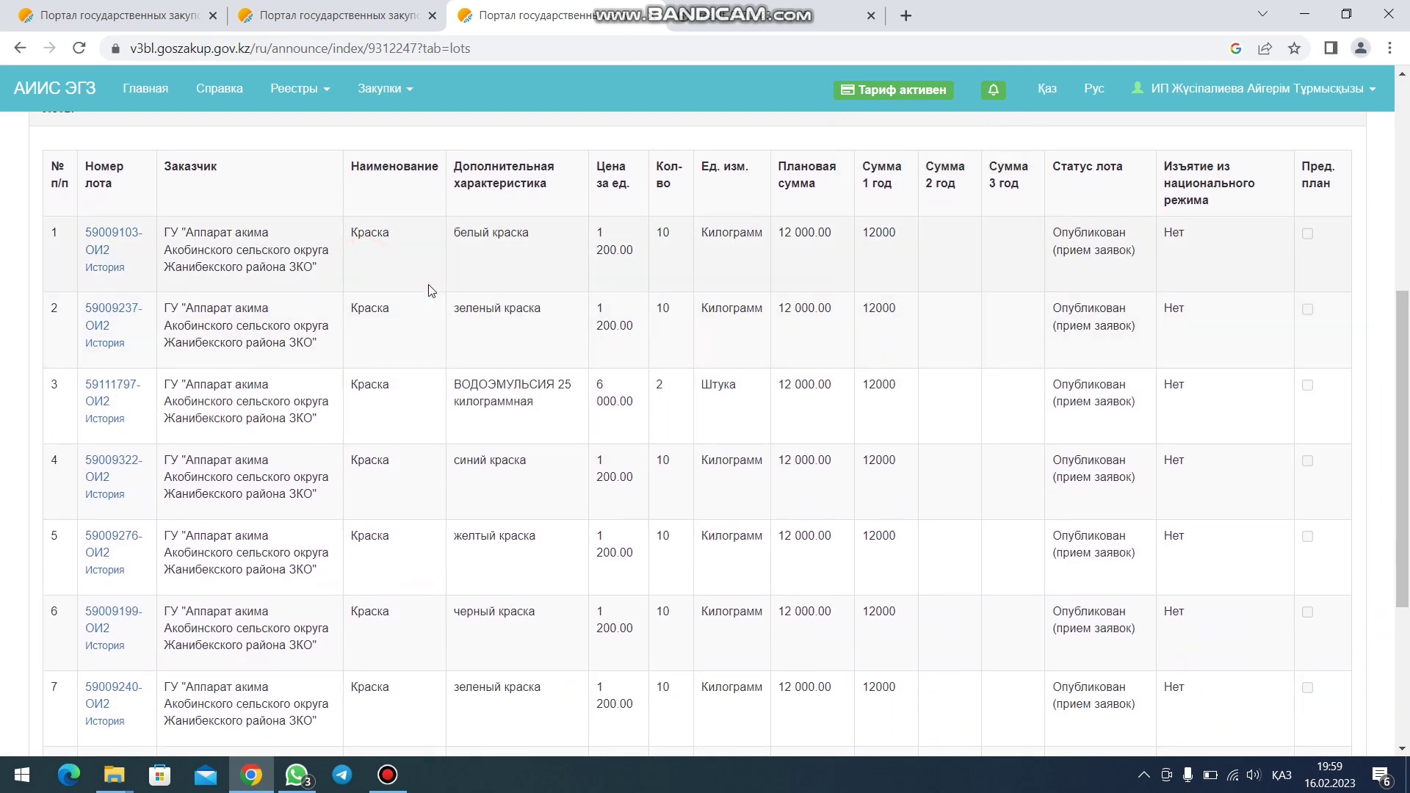
scroll(431, 298, down, 4)
scroll(409, 412, up, 3)
scroll(418, 441, up, 1)
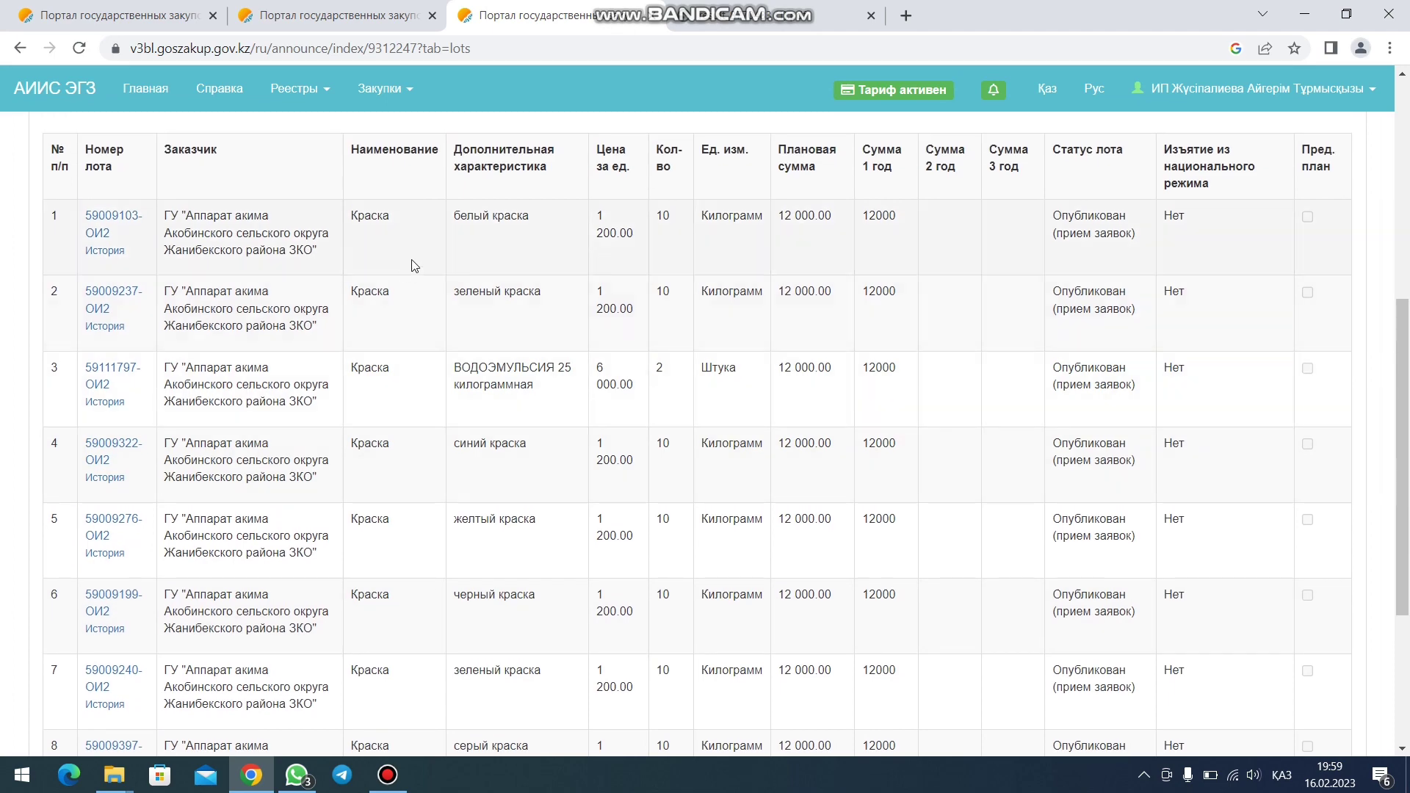
scroll(582, 361, down, 3)
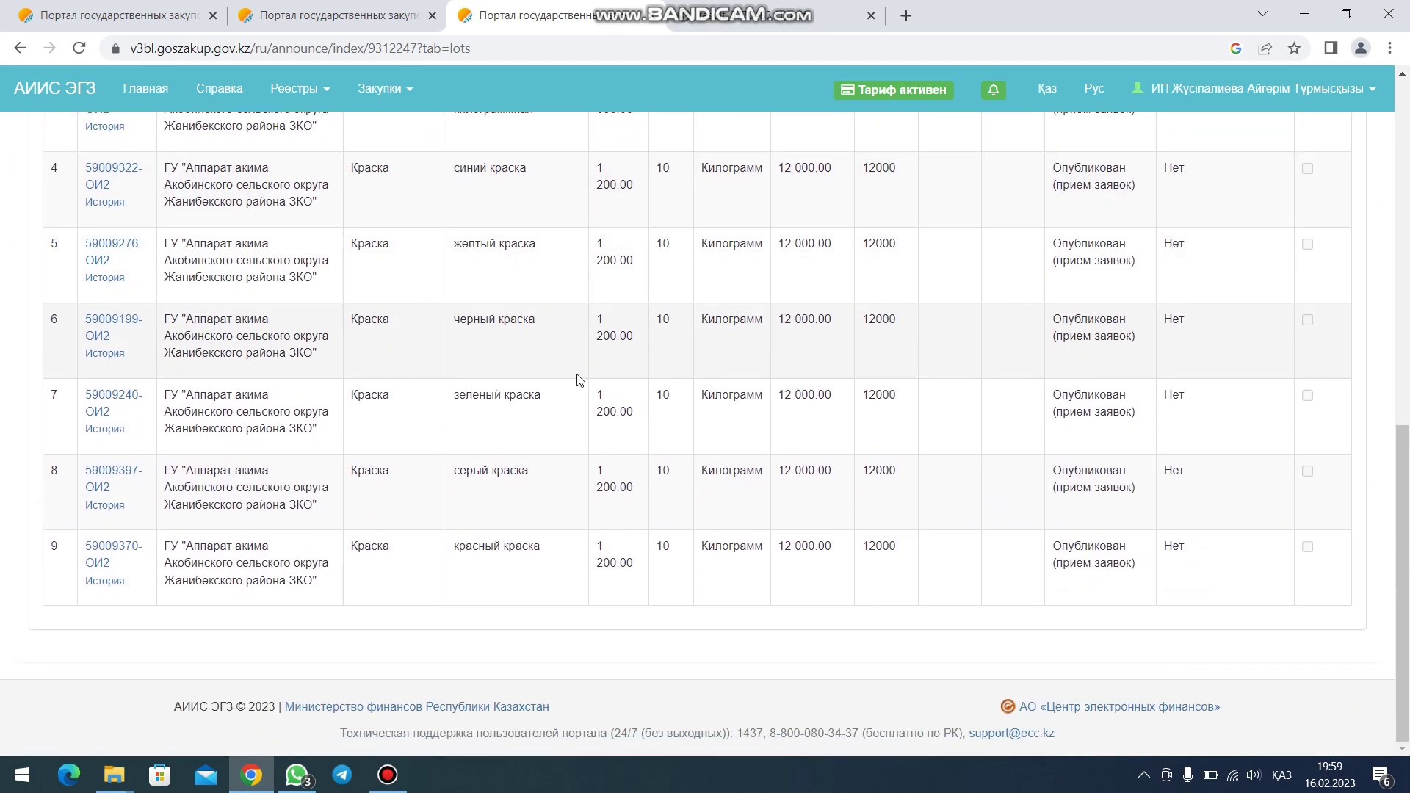
scroll(560, 383, up, 3)
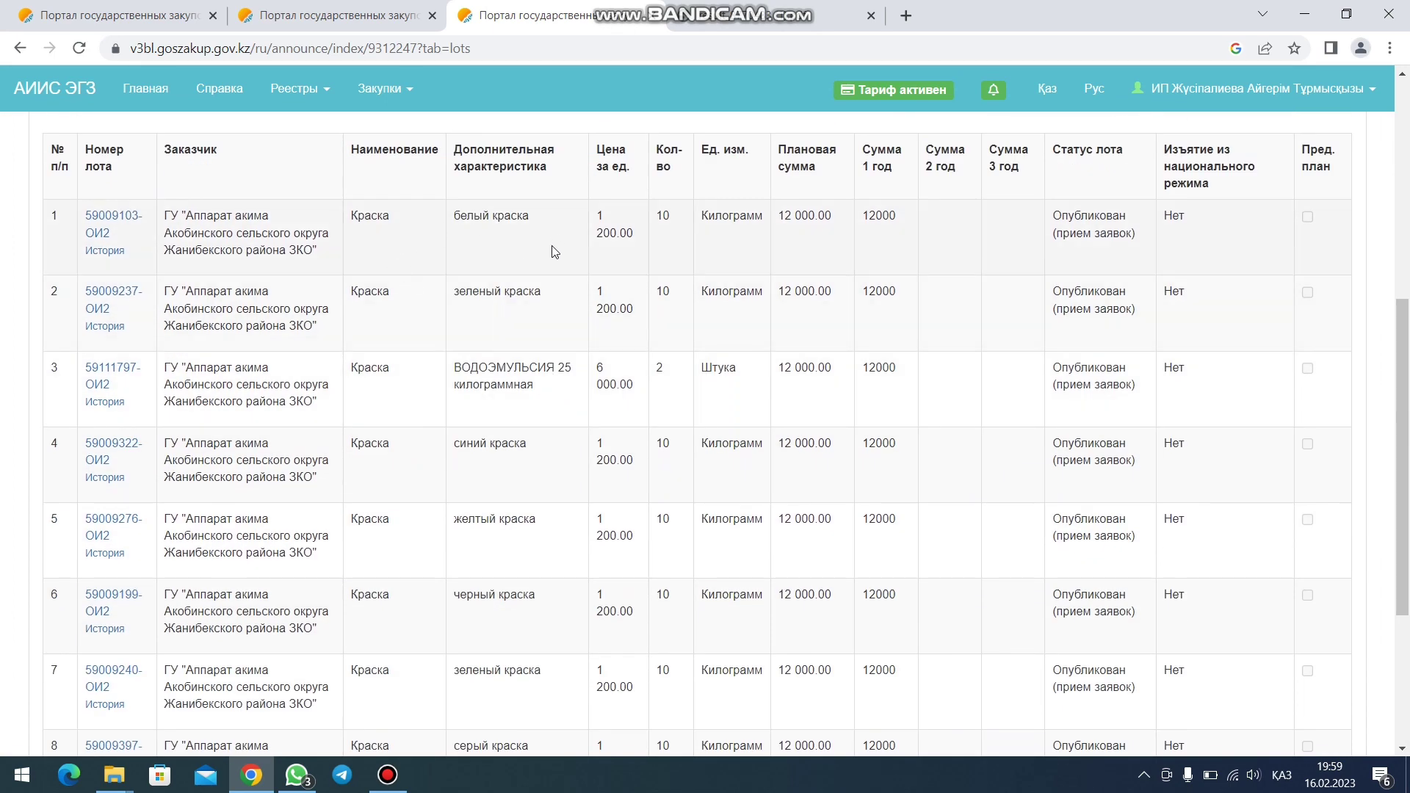
scroll(920, 193, up, 2)
click(996, 103)
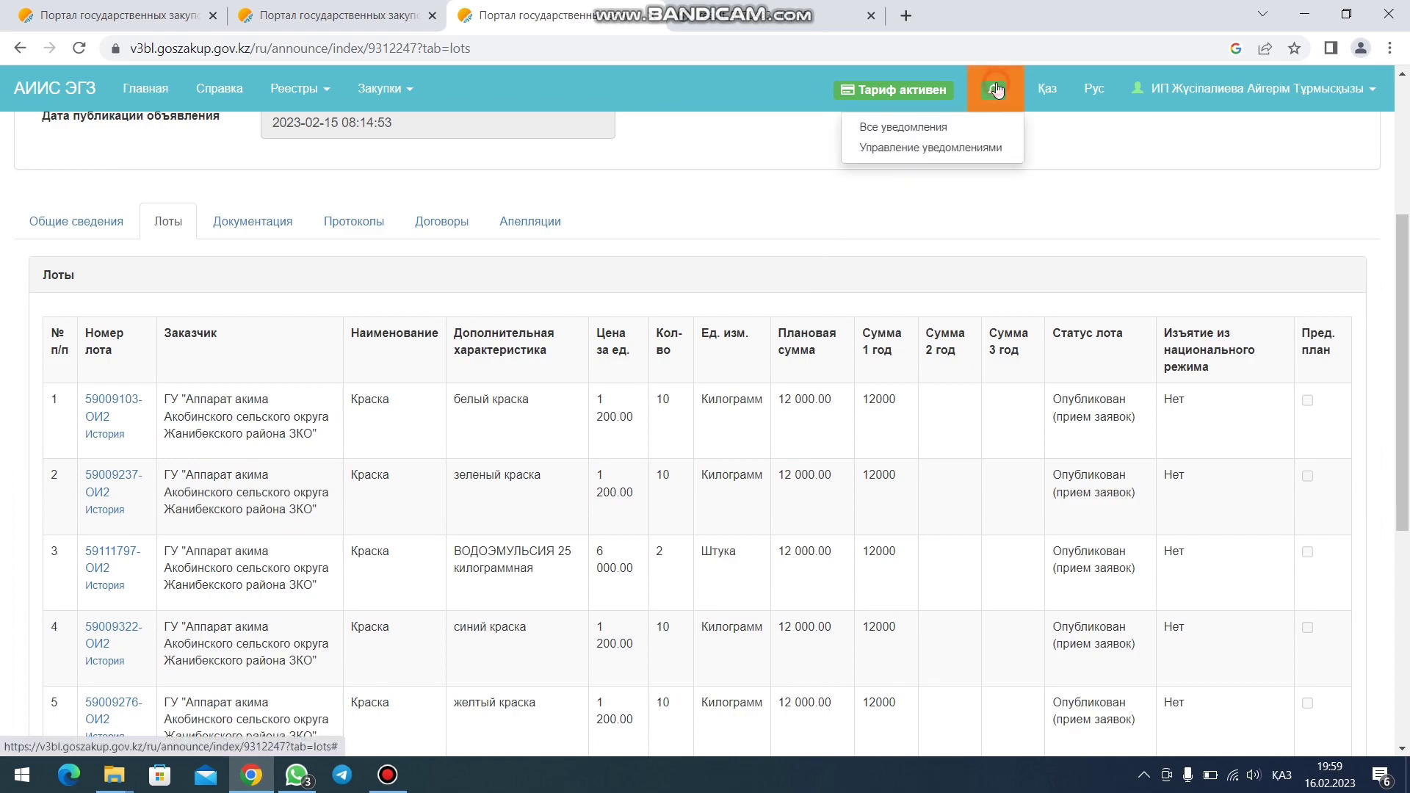
click(971, 125)
scroll(368, 348, down, 5)
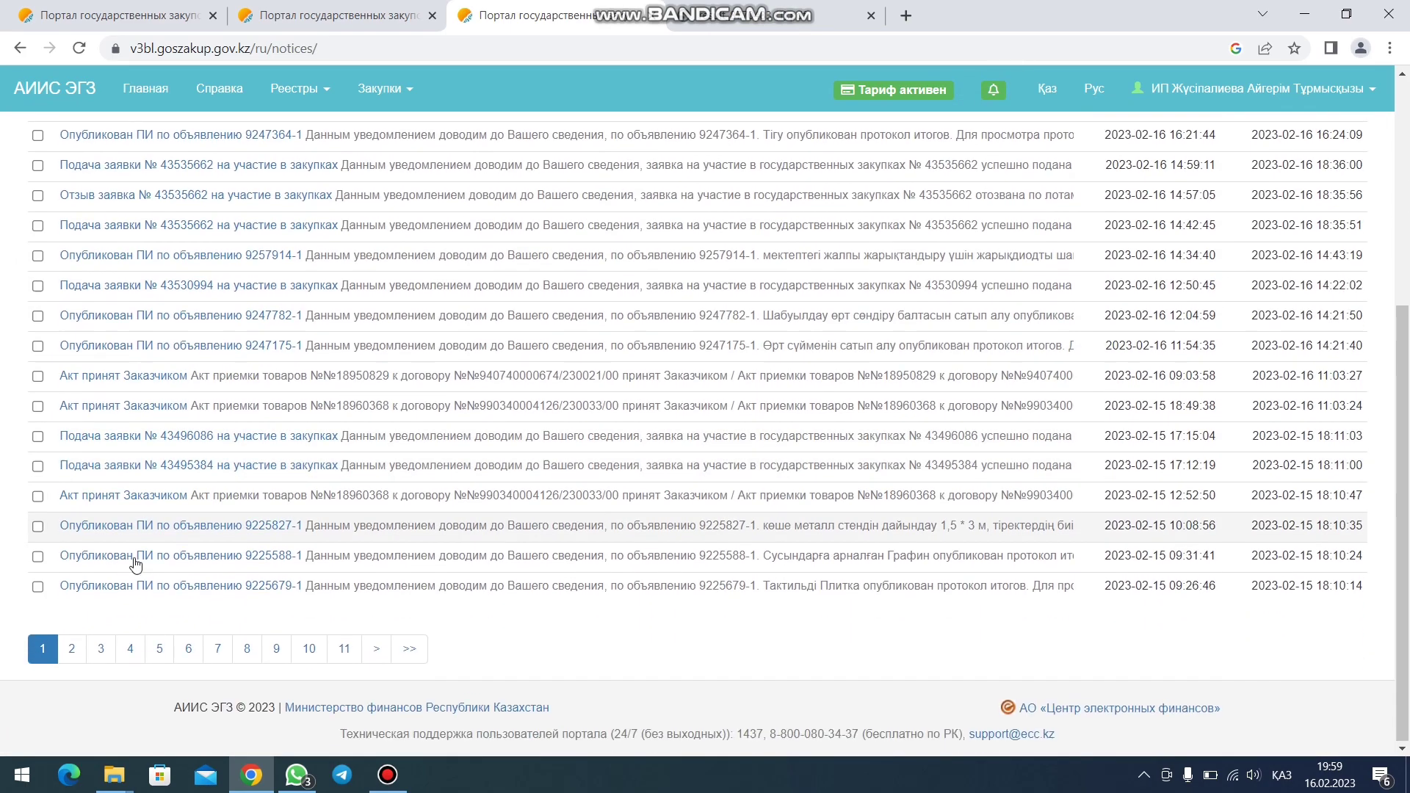
click(73, 651)
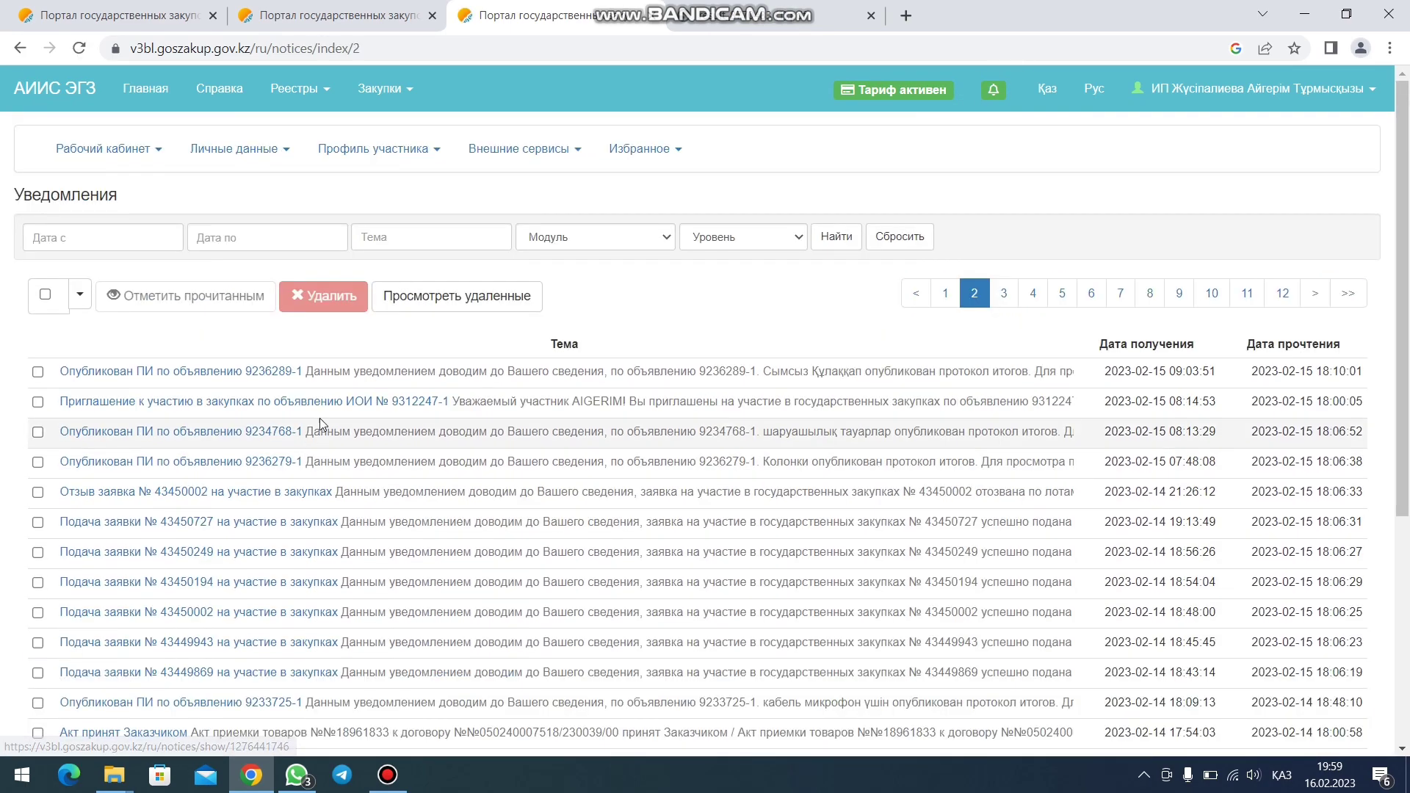
- Open announcement 9312247-1 from its invitation notice and show its available actions
click(340, 402)
click(390, 405)
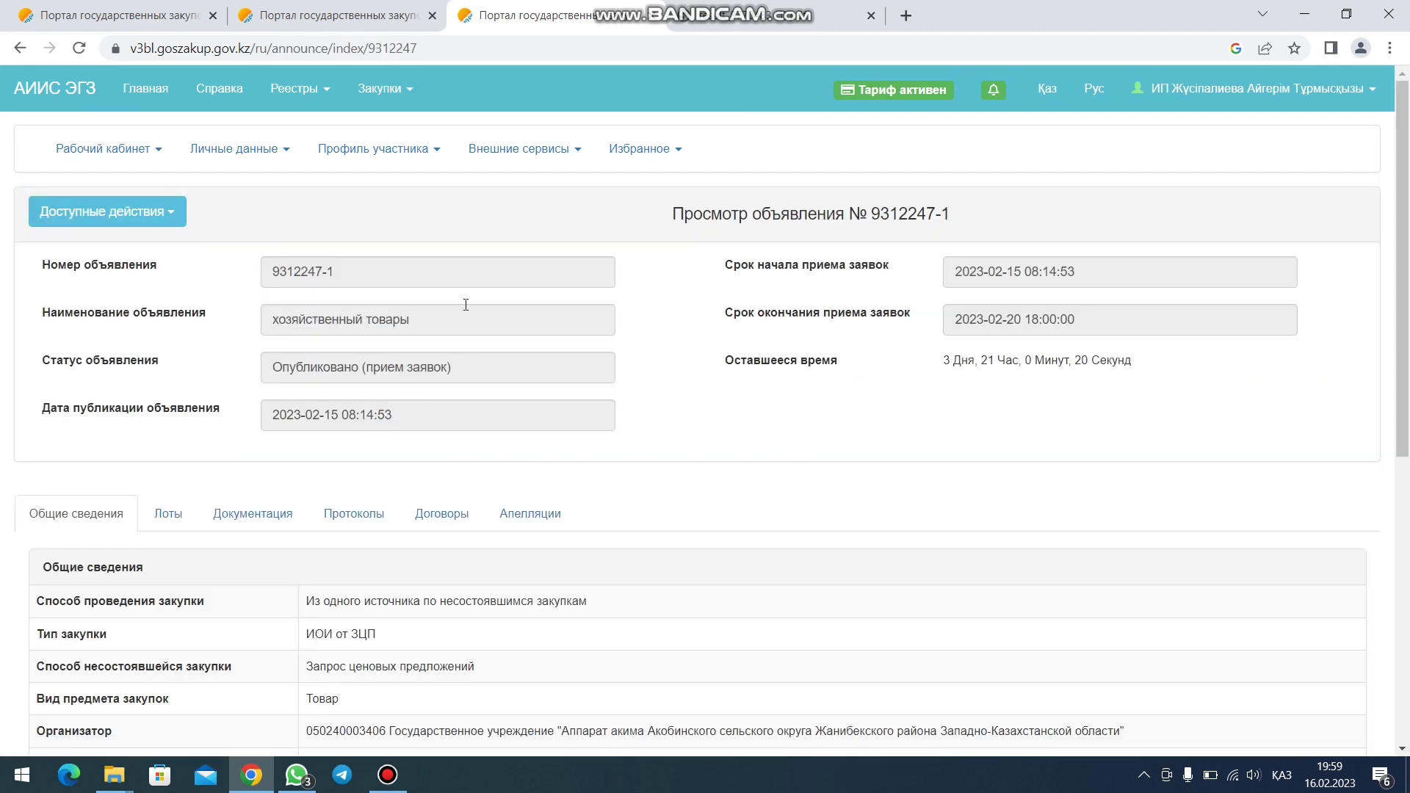
click(142, 219)
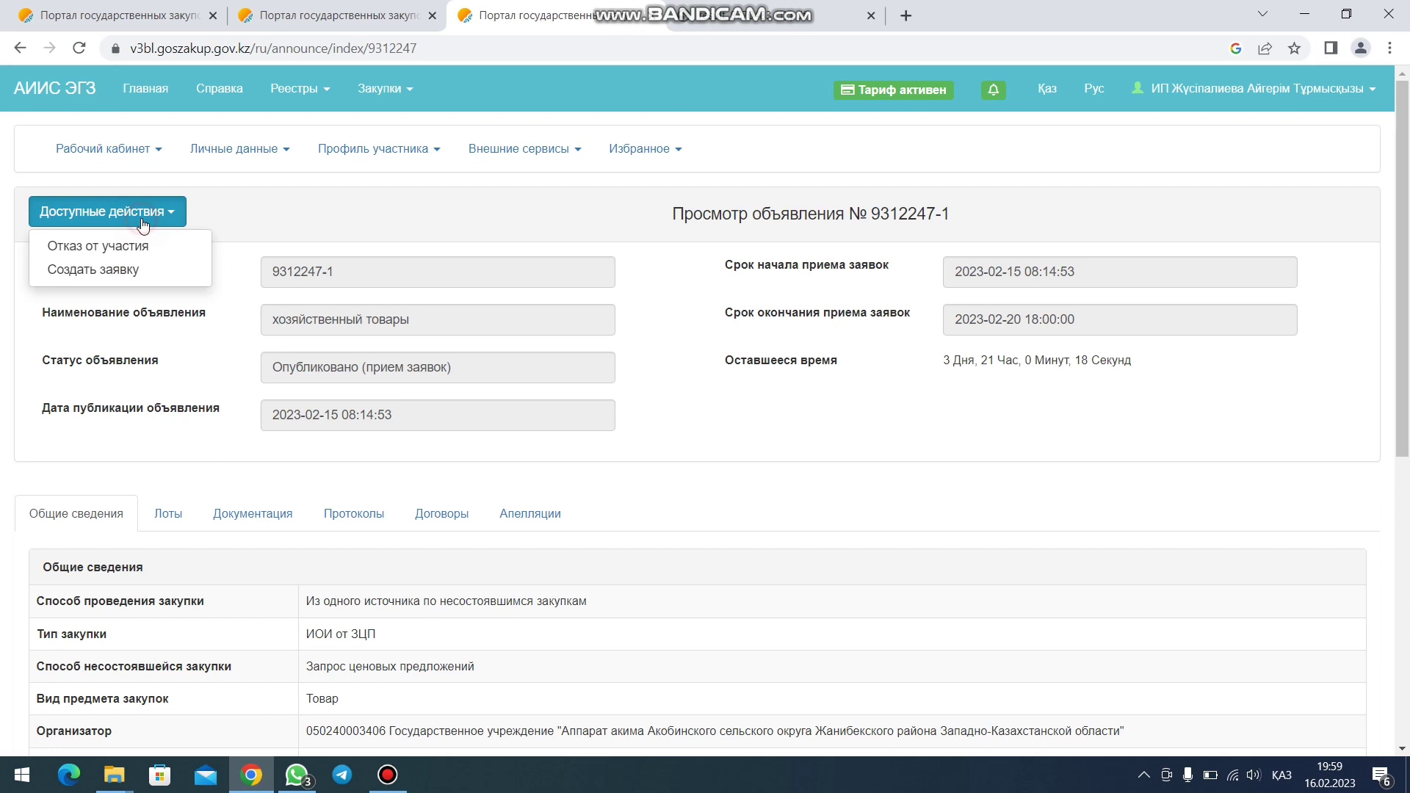
- Create an application for 9312247-1 with the supplier's legal address and Kaspi Bank account
click(91, 271)
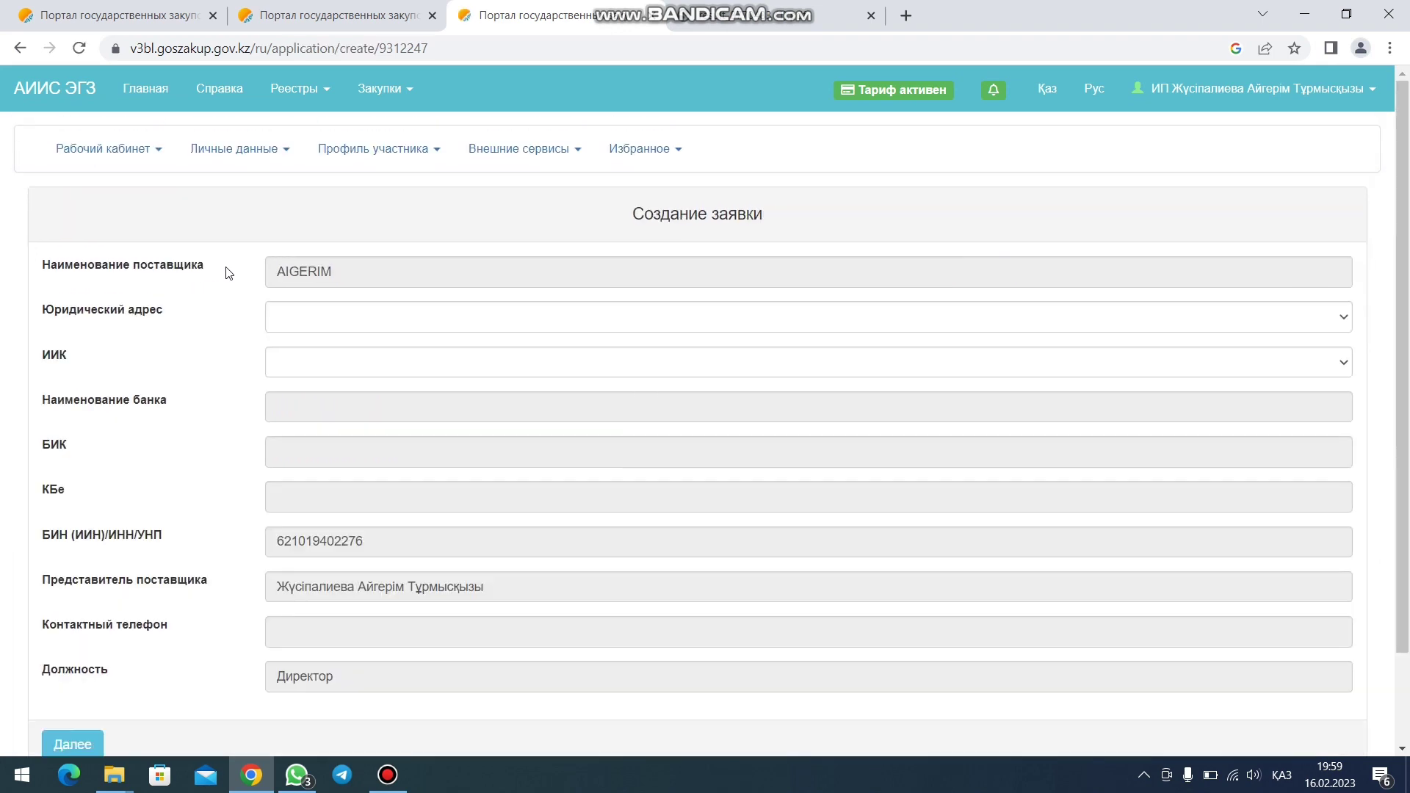
click(355, 327)
click(382, 358)
click(391, 365)
click(416, 400)
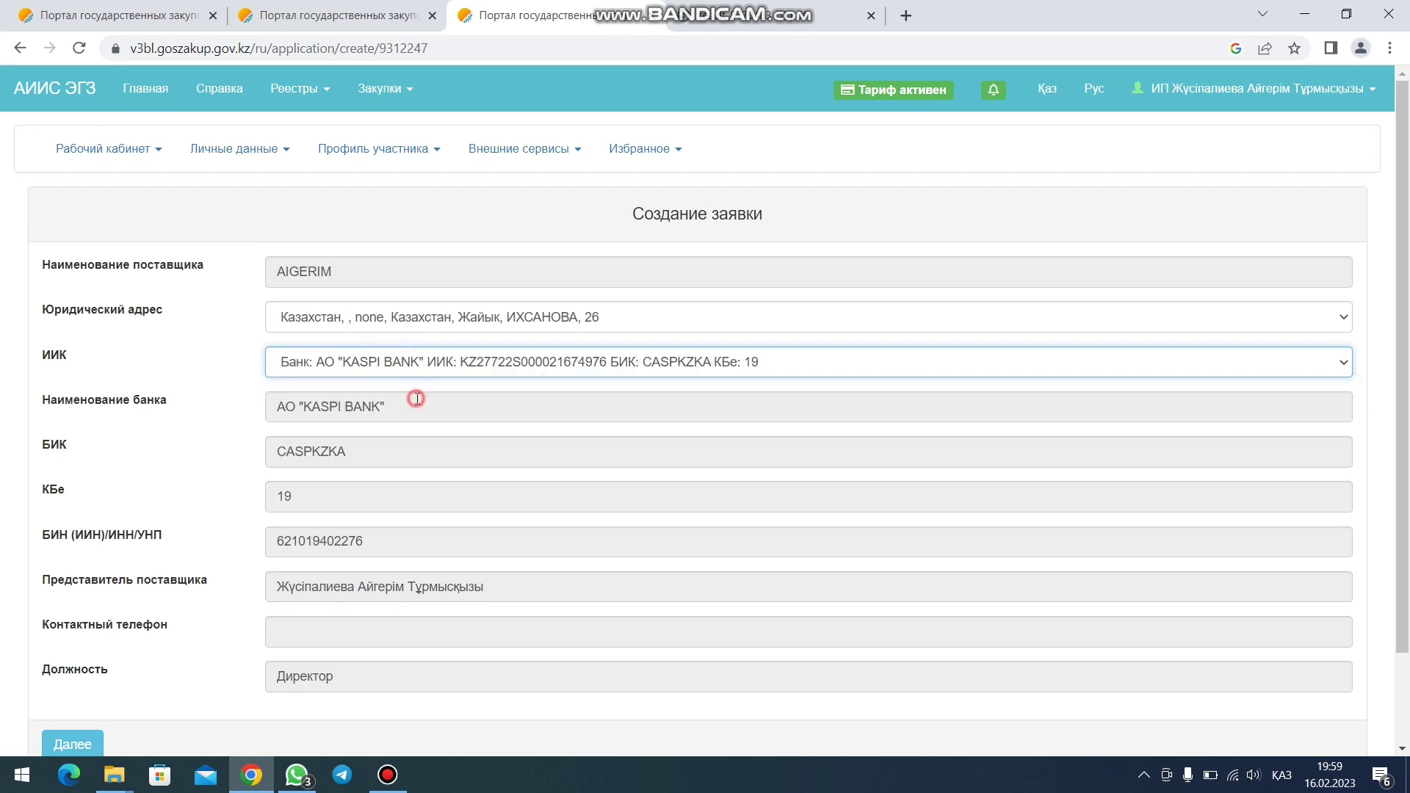
scroll(550, 411, down, 2)
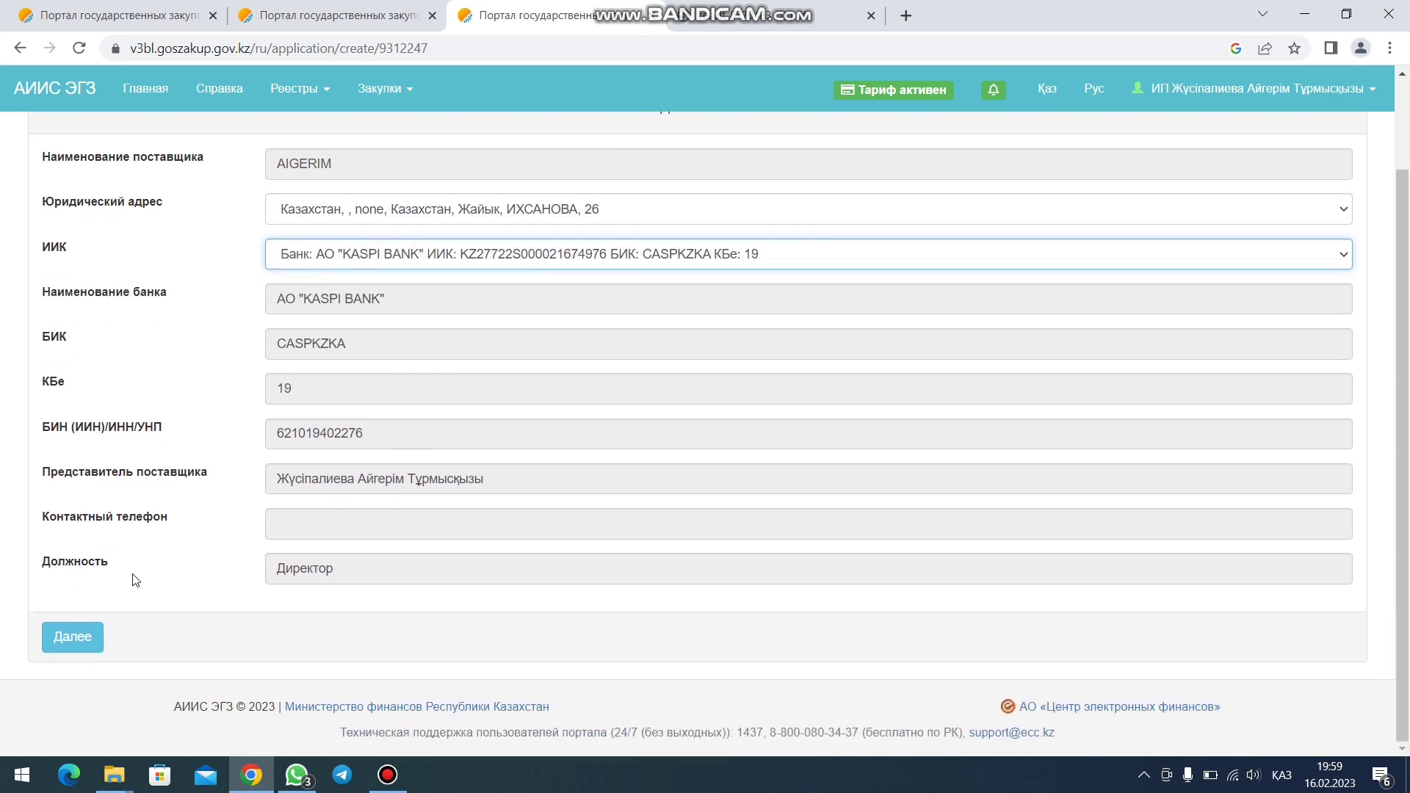
click(86, 652)
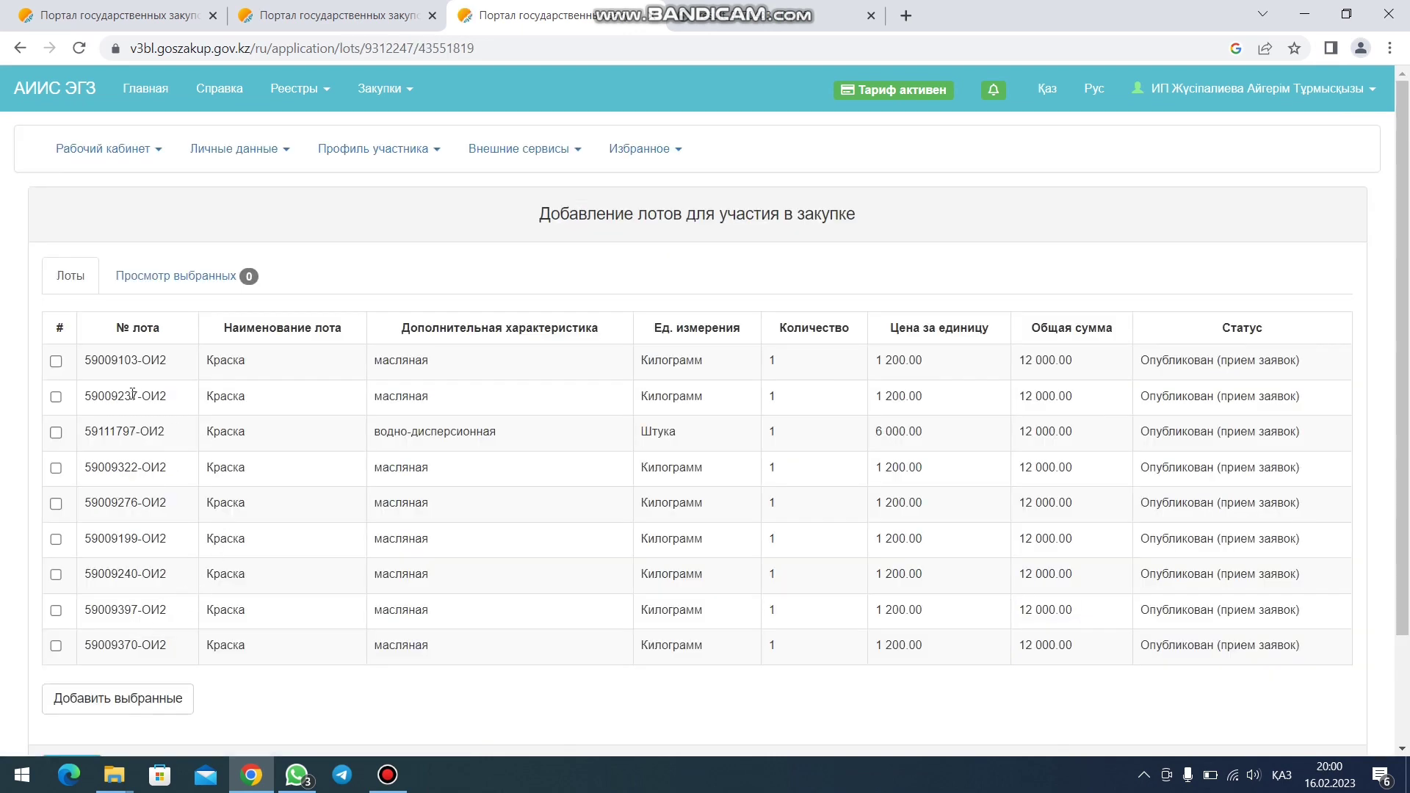
- Add all nine Краска lots, 59009103-ОИ2 through 59009370-ОИ2, to the application and continue to documents
click(56, 362)
click(56, 397)
click(57, 431)
click(56, 468)
click(57, 504)
click(57, 539)
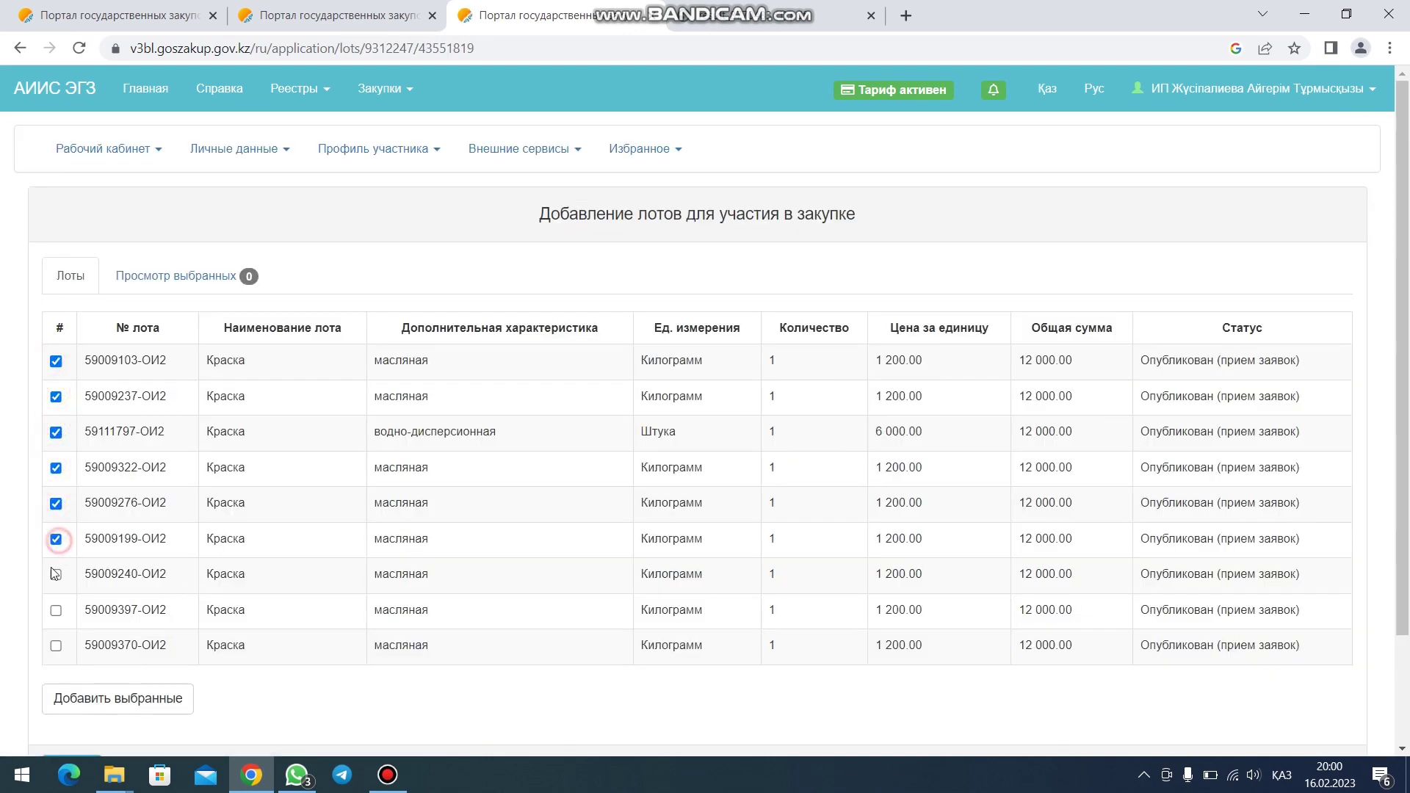
click(57, 574)
click(57, 610)
click(56, 645)
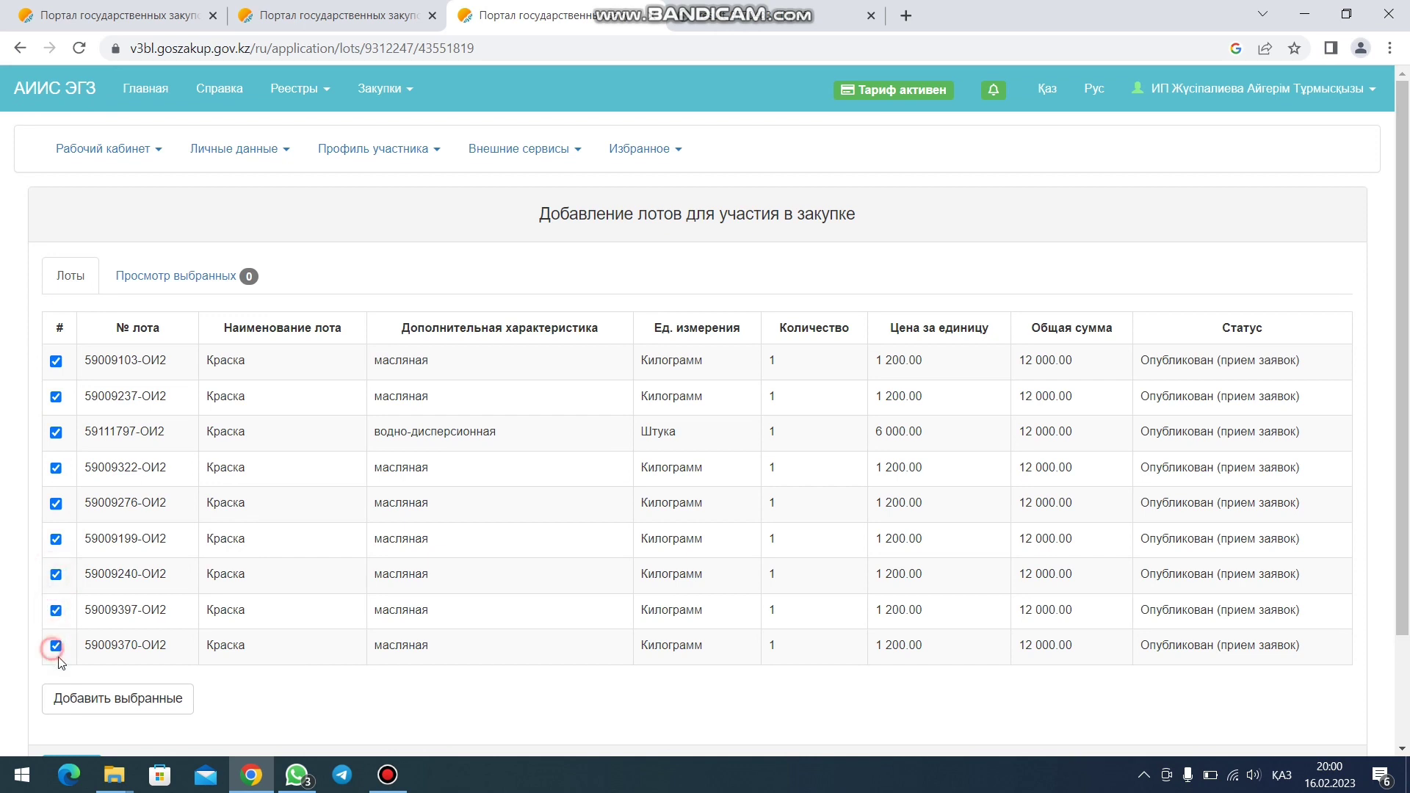
click(103, 706)
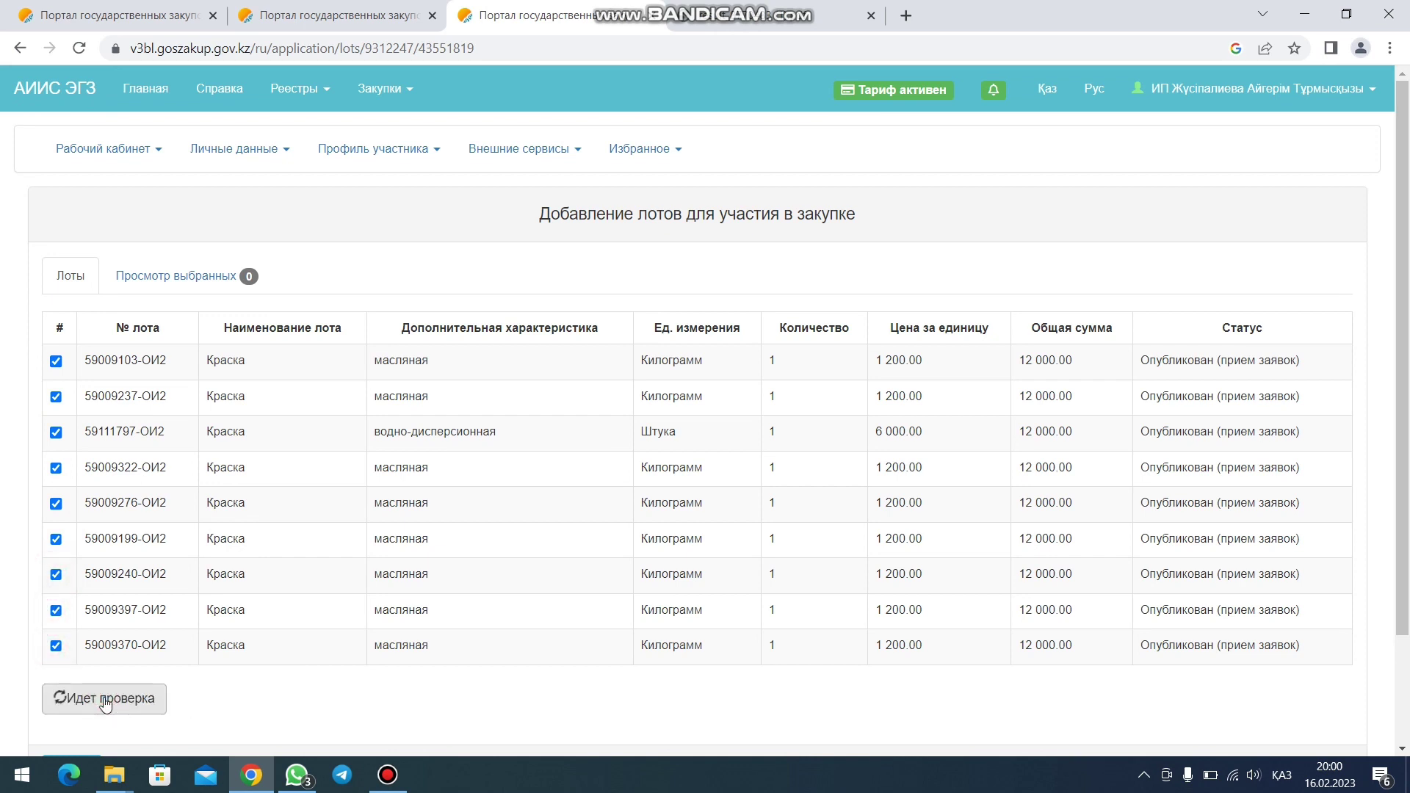
scroll(221, 701, down, 2)
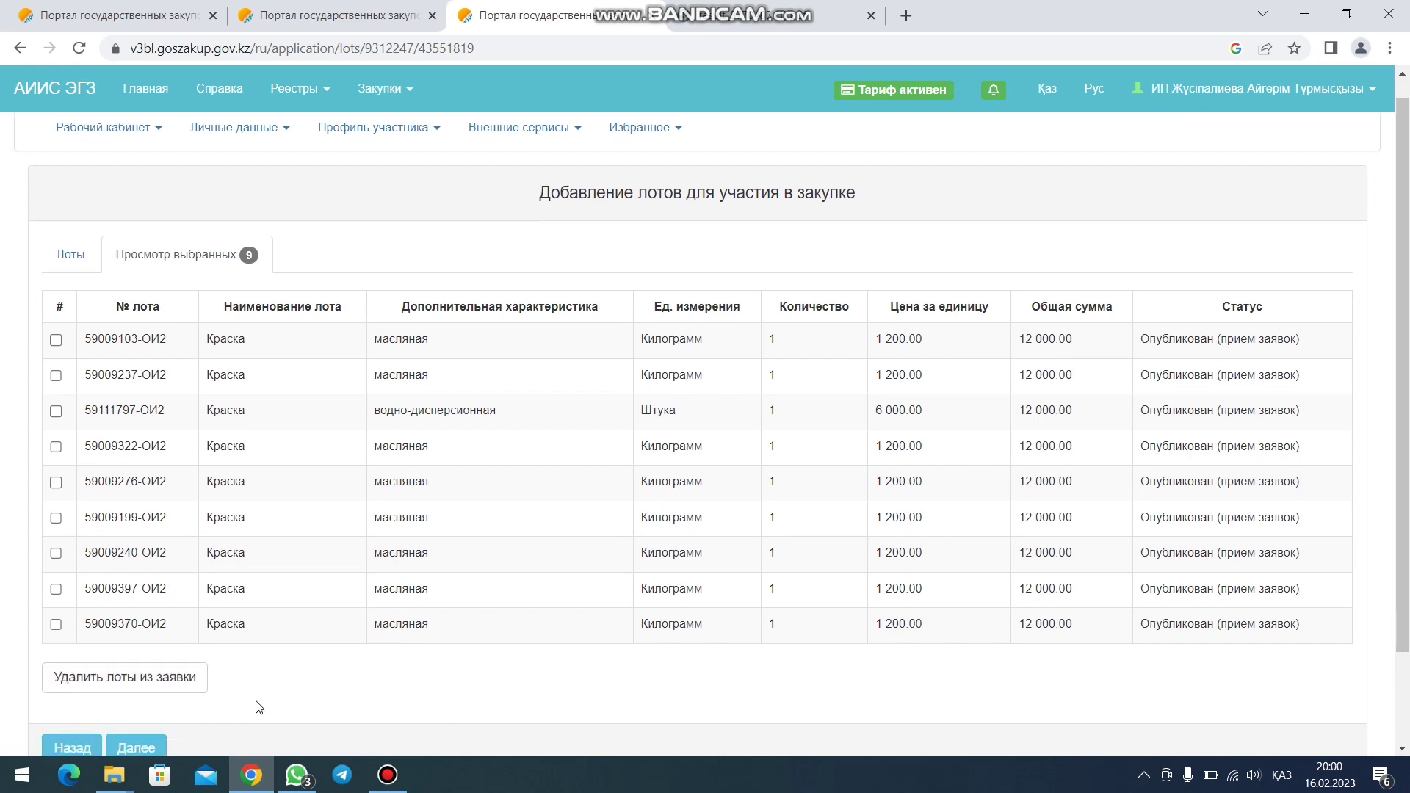
click(156, 637)
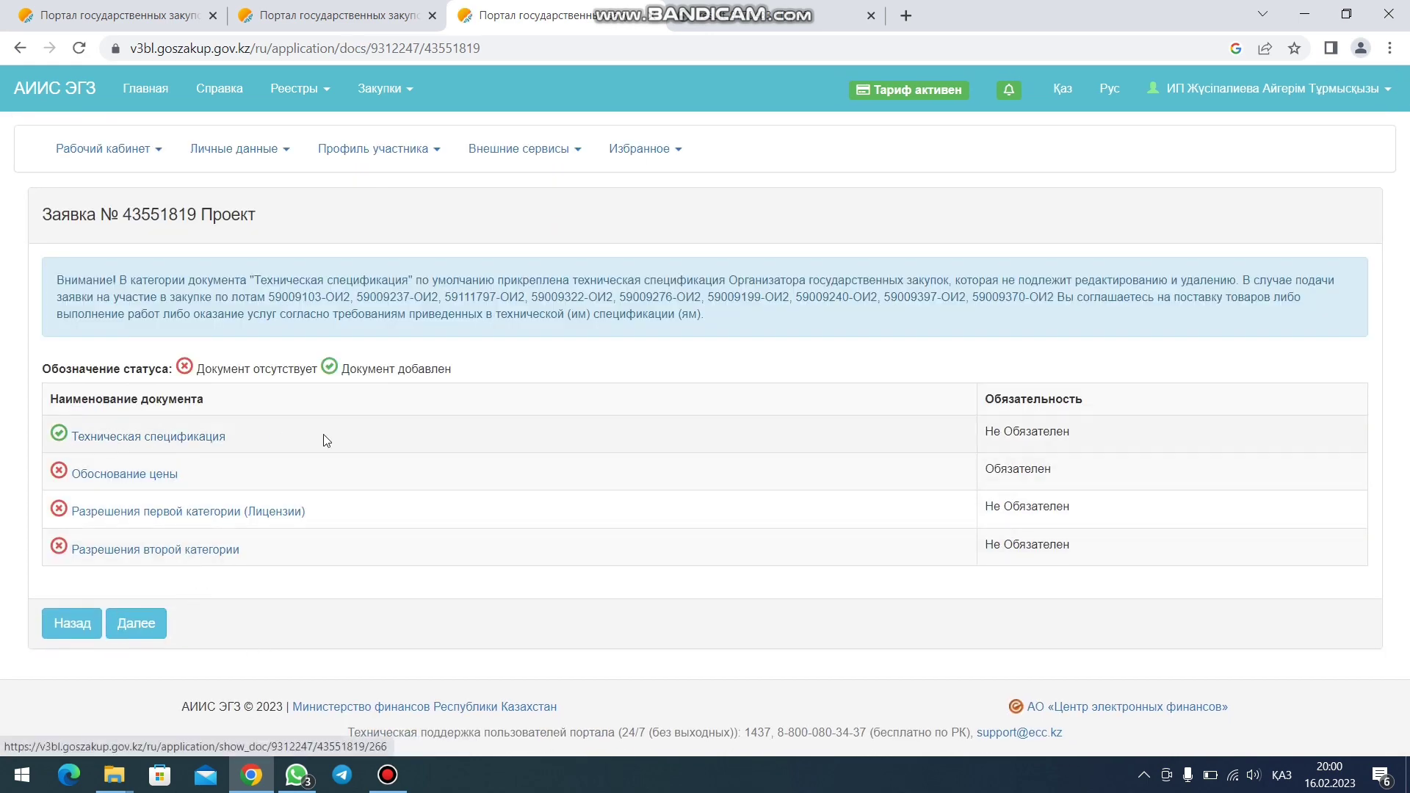
- Upload 1.jpg from ИОИ > скрин обоснование цен as price justification for lot 59009103-ОИ2
click(132, 476)
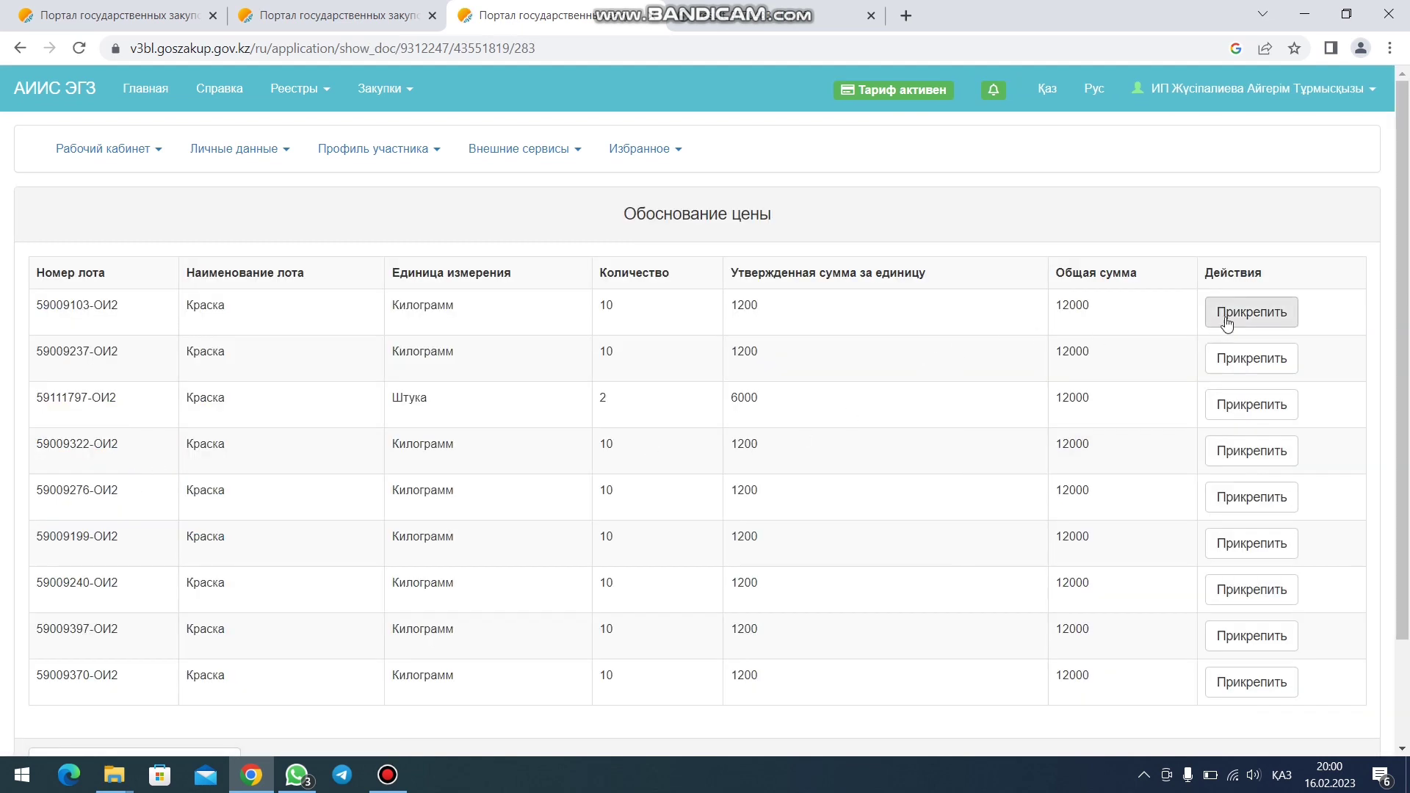
click(1248, 315)
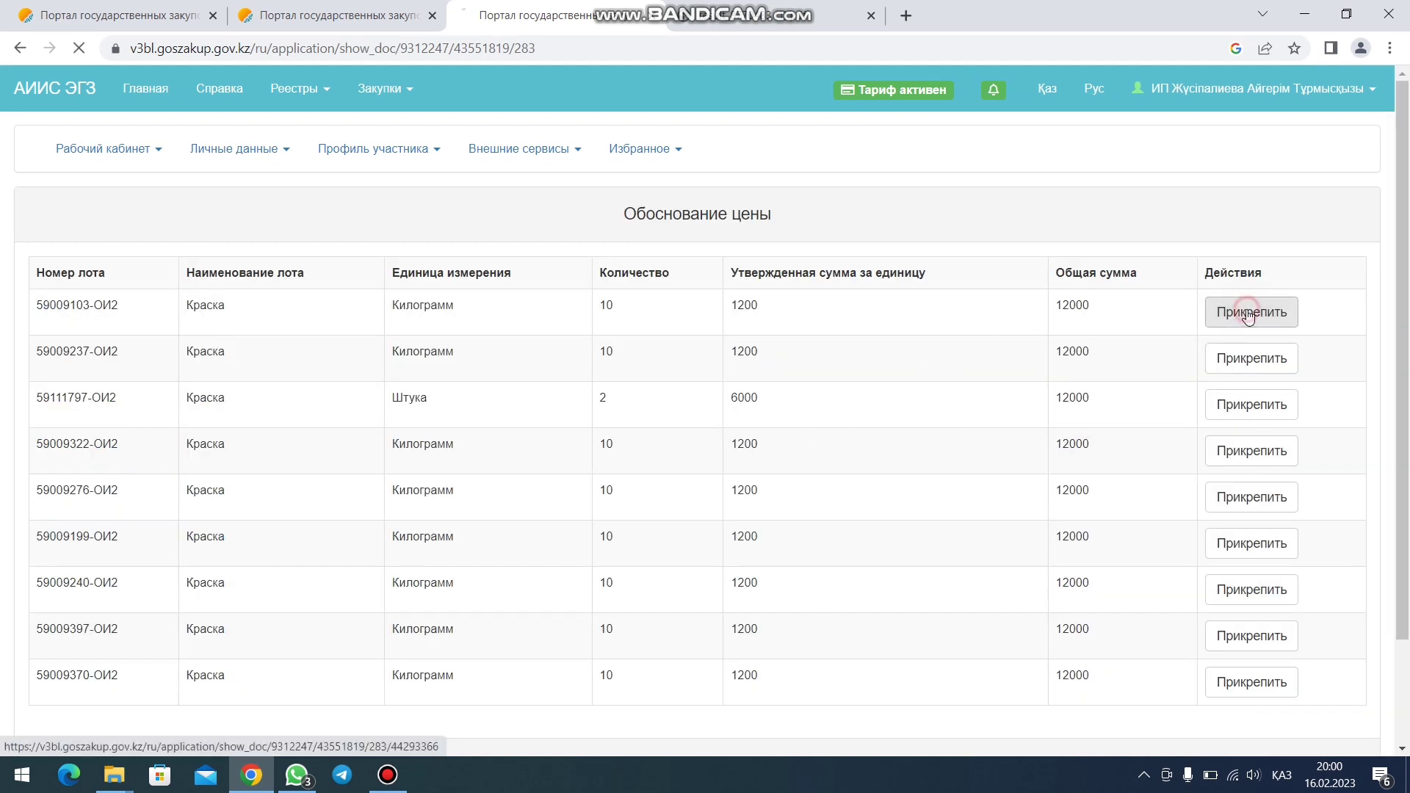
click(20, 48)
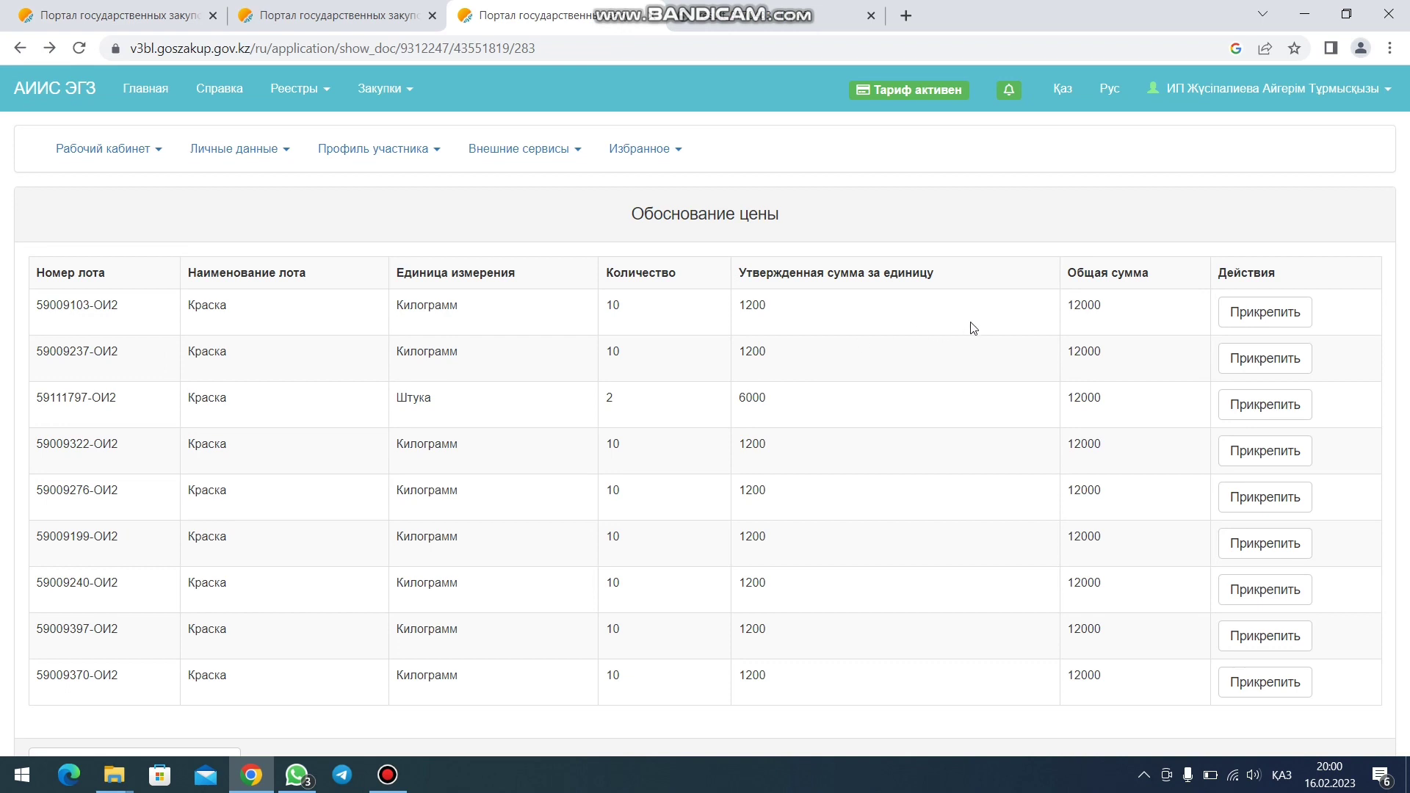
click(1263, 312)
click(174, 288)
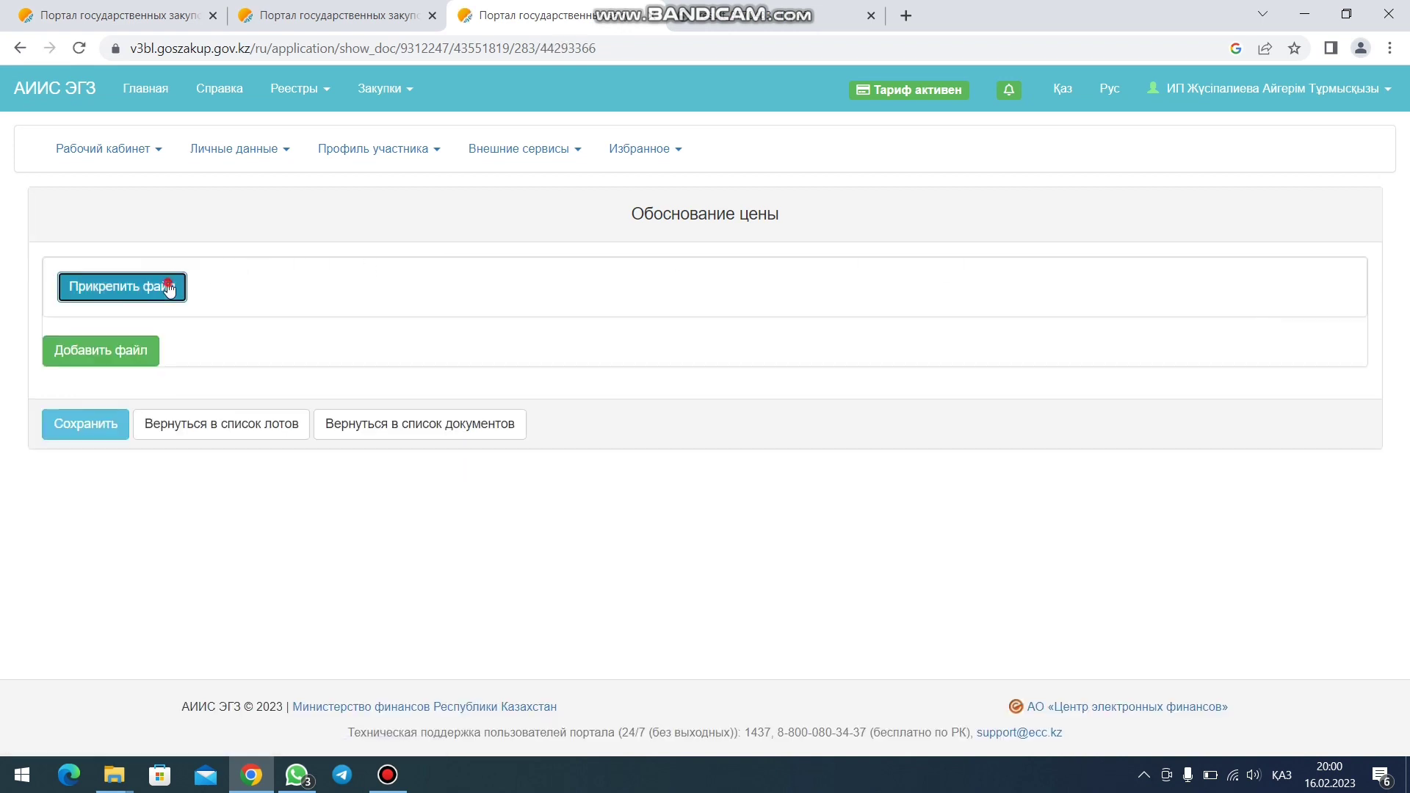
click(397, 308)
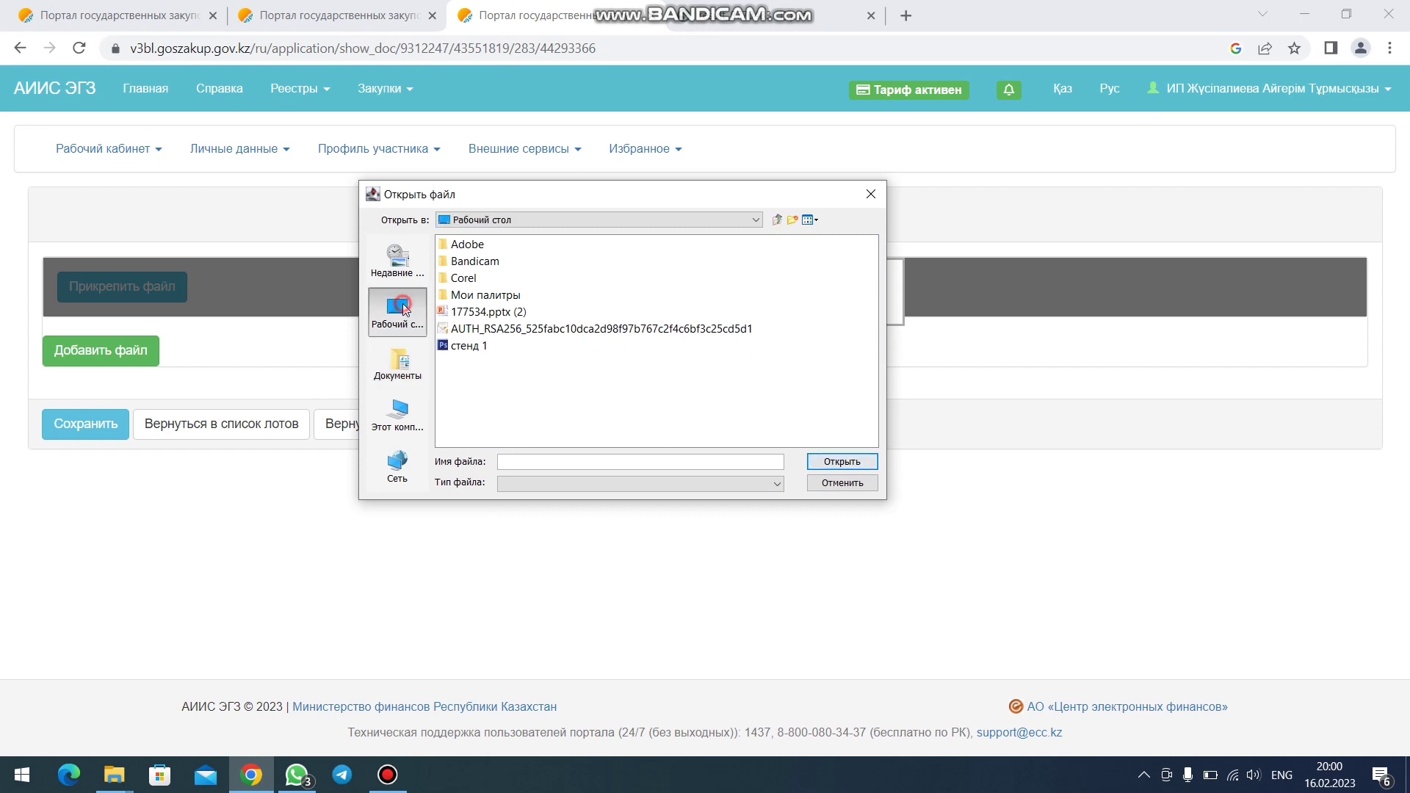
double_click(464, 363)
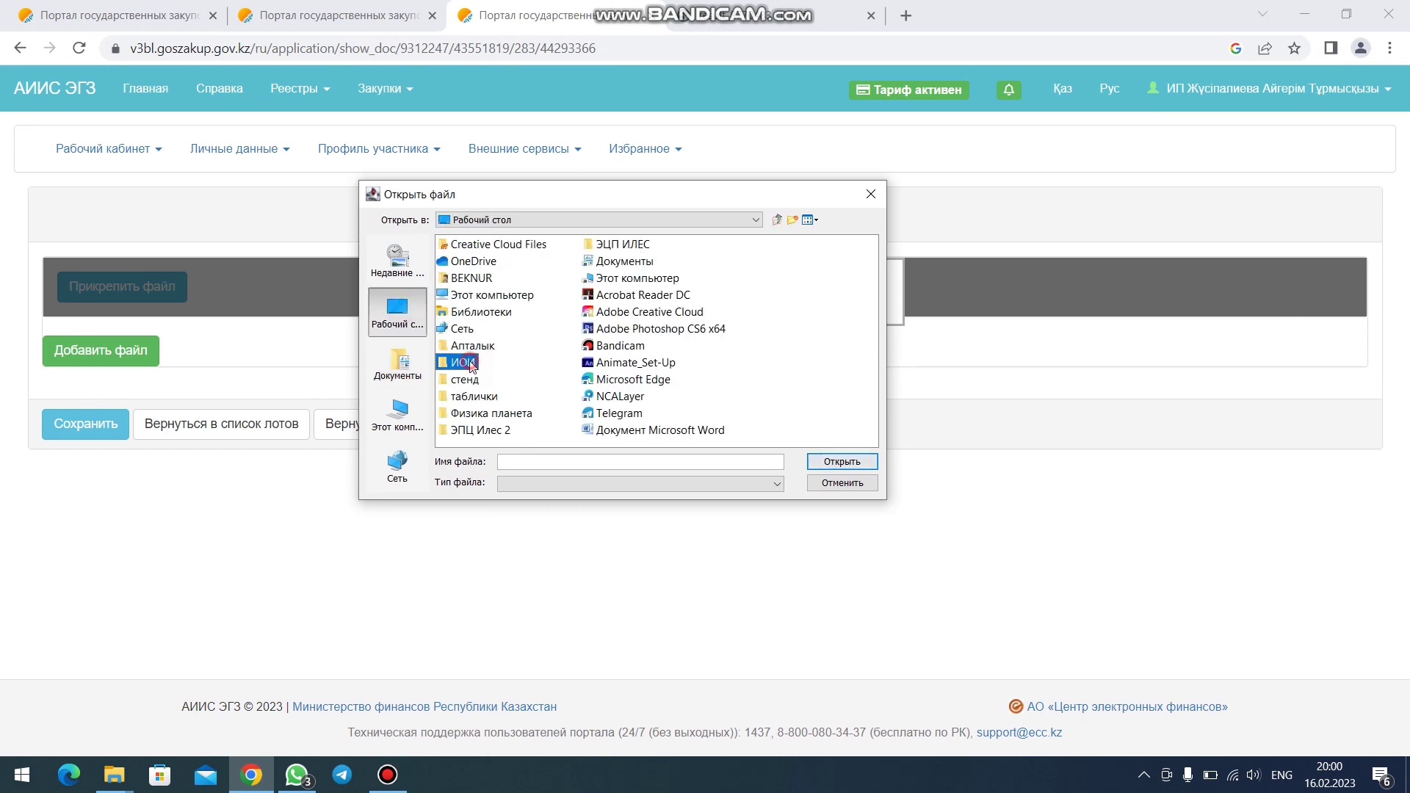
double_click(527, 245)
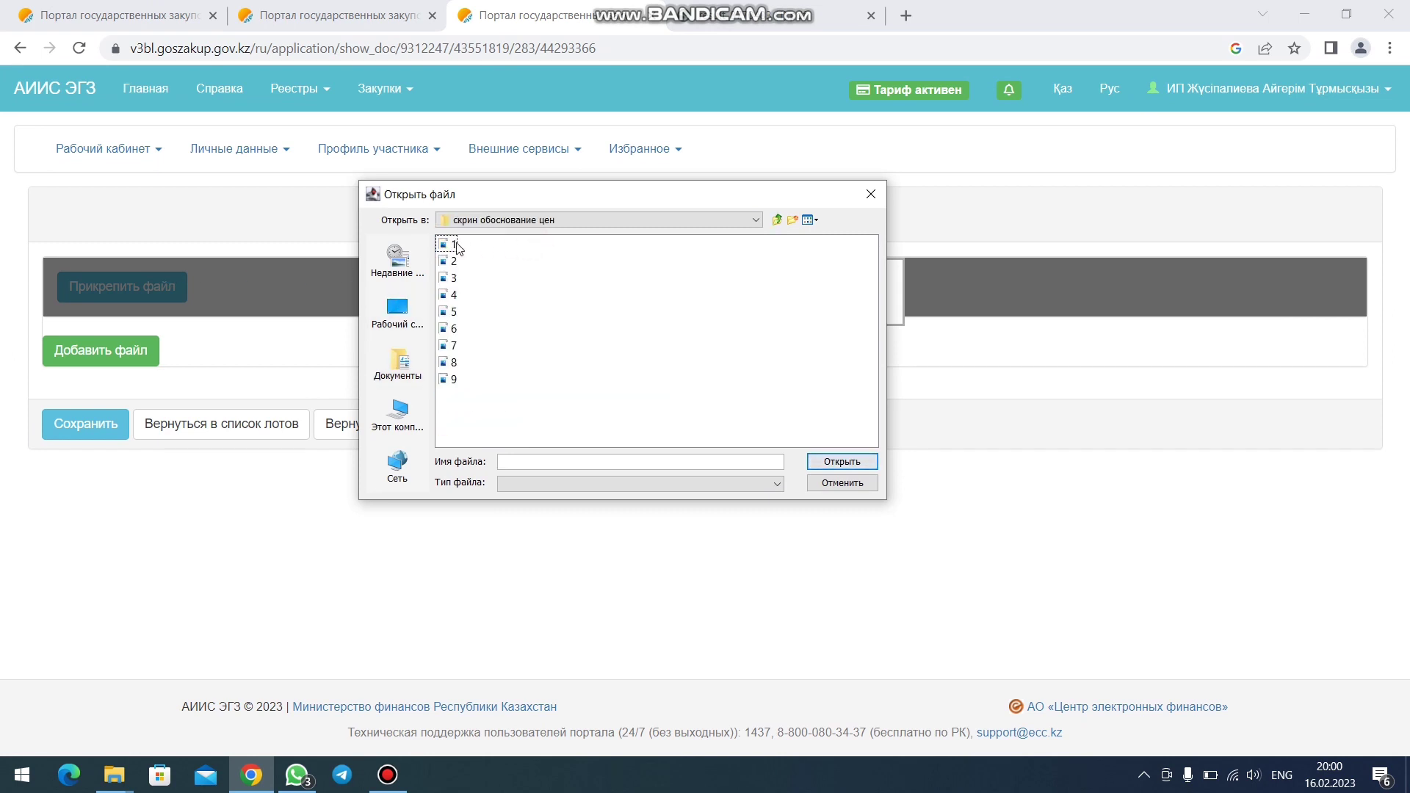
click(452, 245)
click(841, 461)
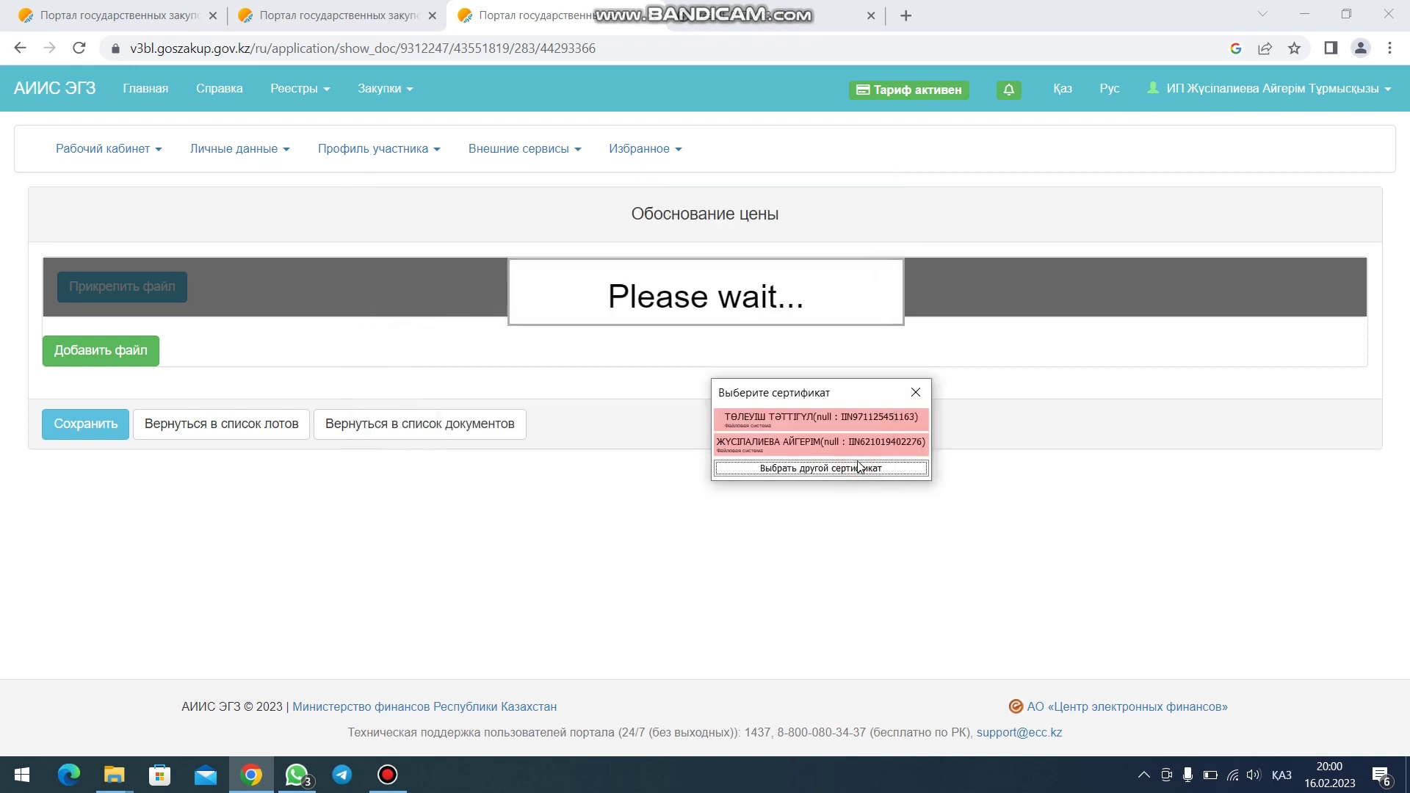
- Sign it with the key file from the ЭПЦ Илес 2 folder and its password
click(827, 468)
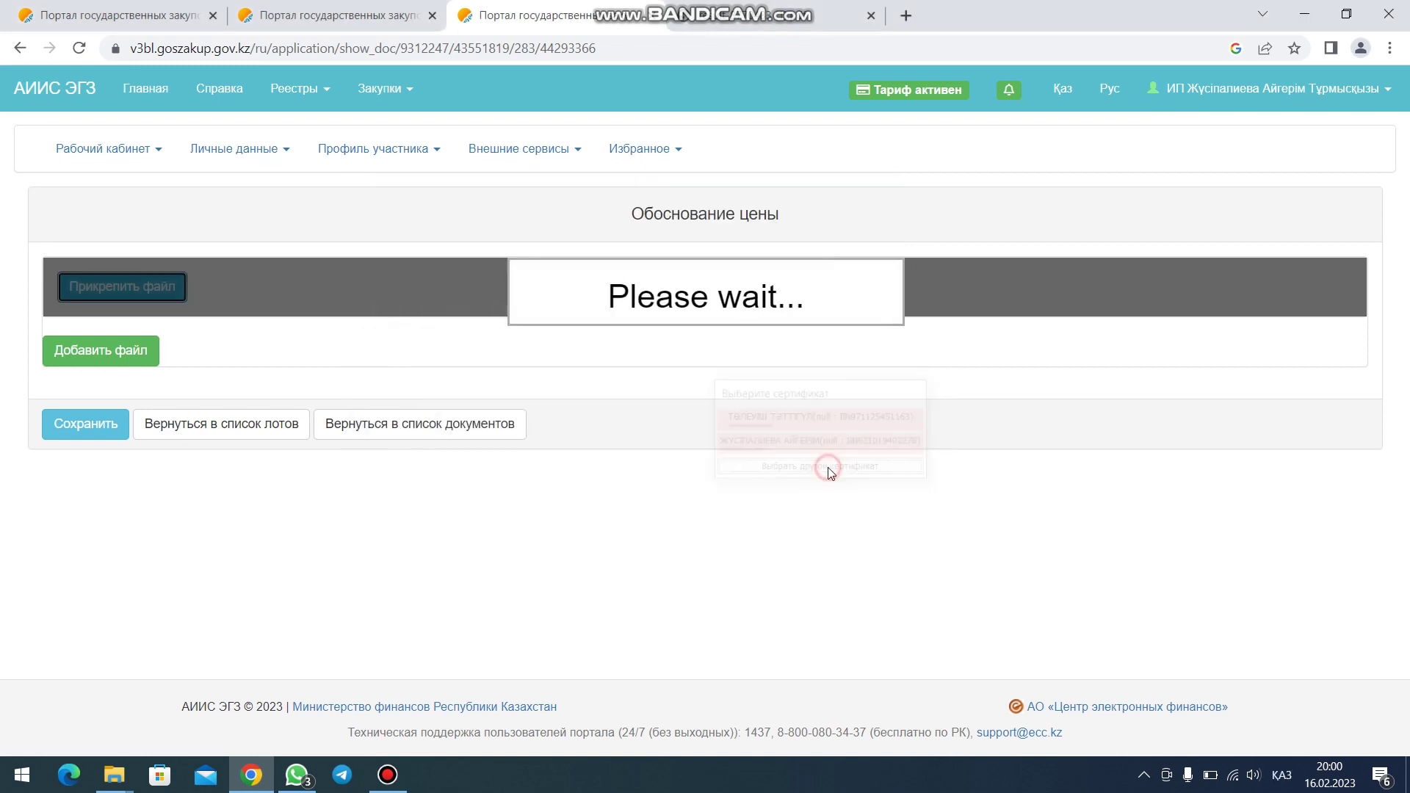
click(402, 326)
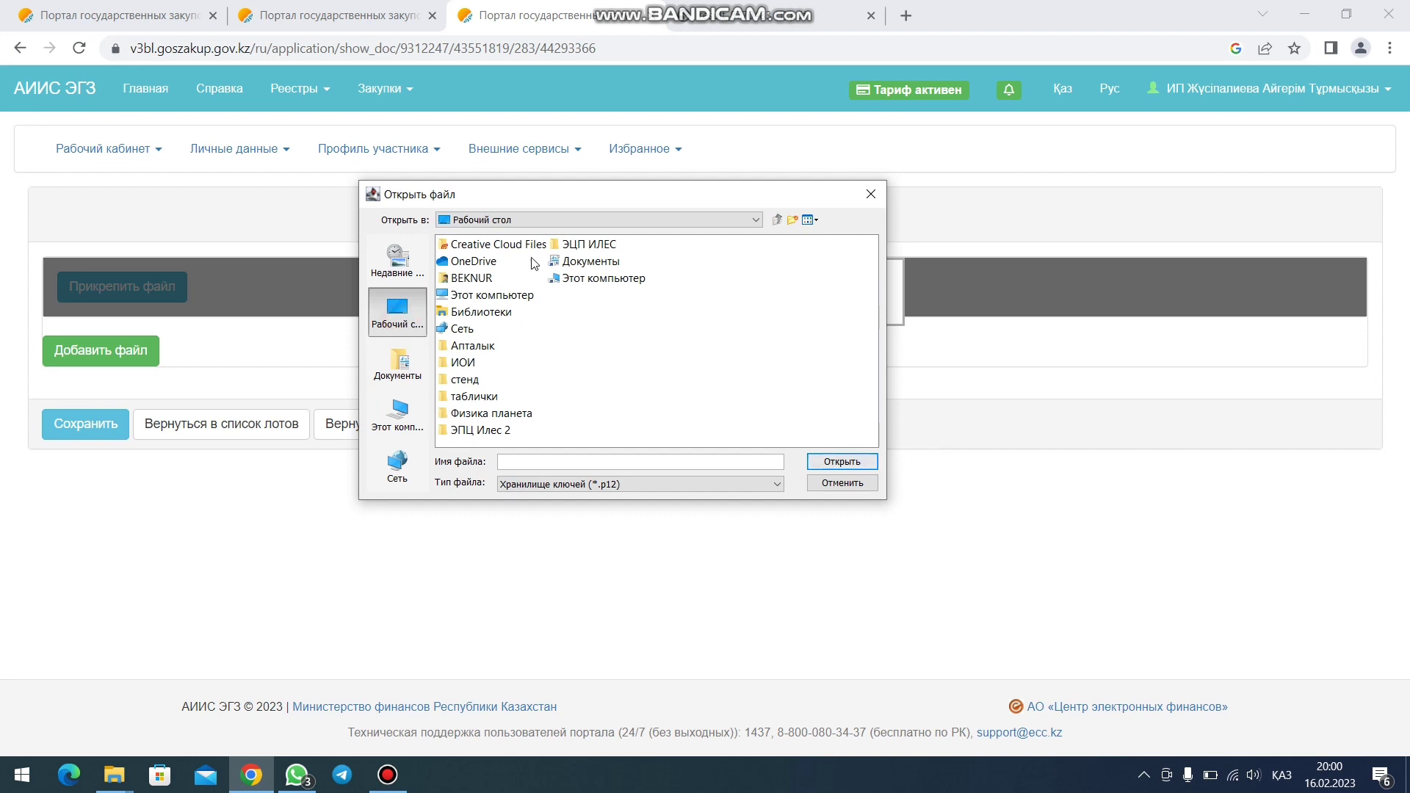
double_click(491, 430)
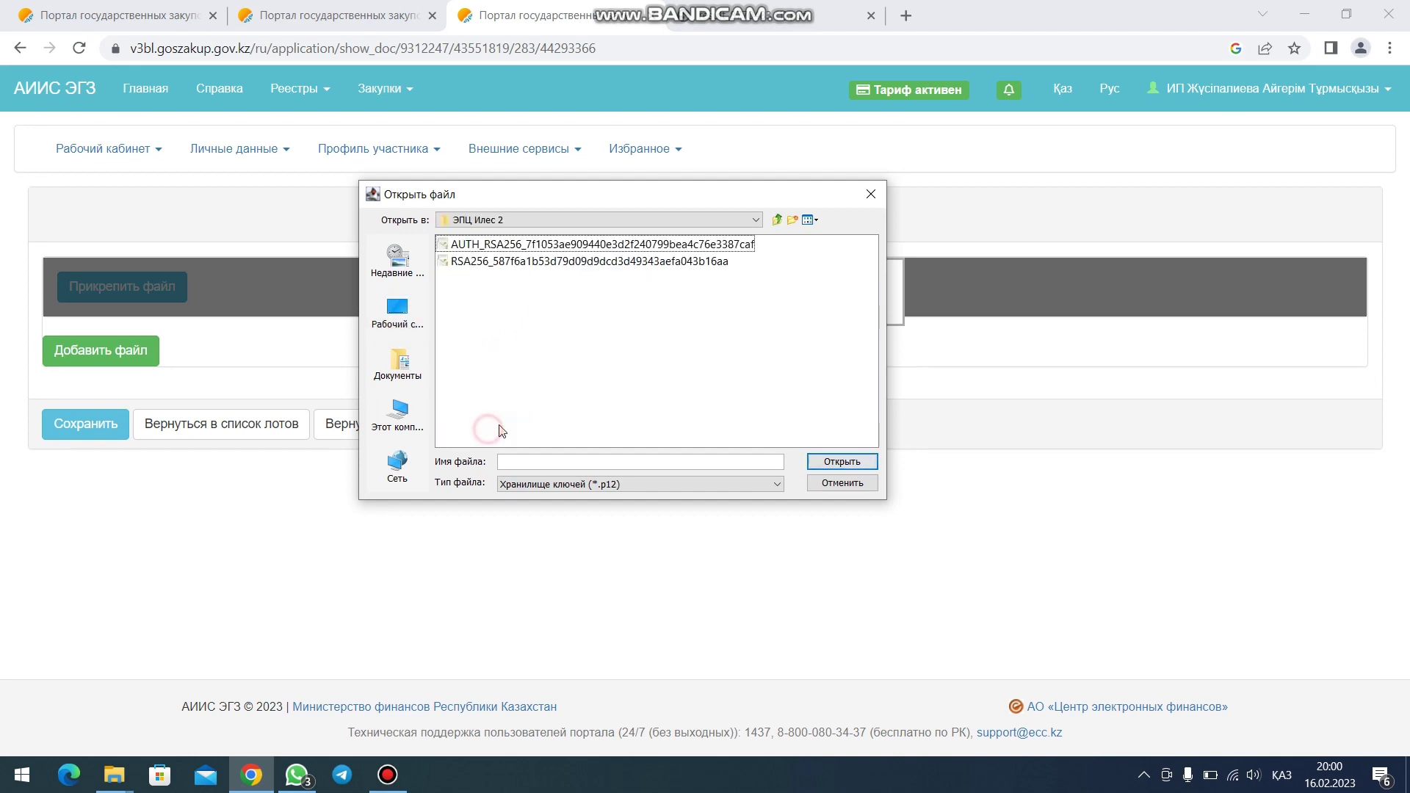
click(583, 261)
click(838, 463)
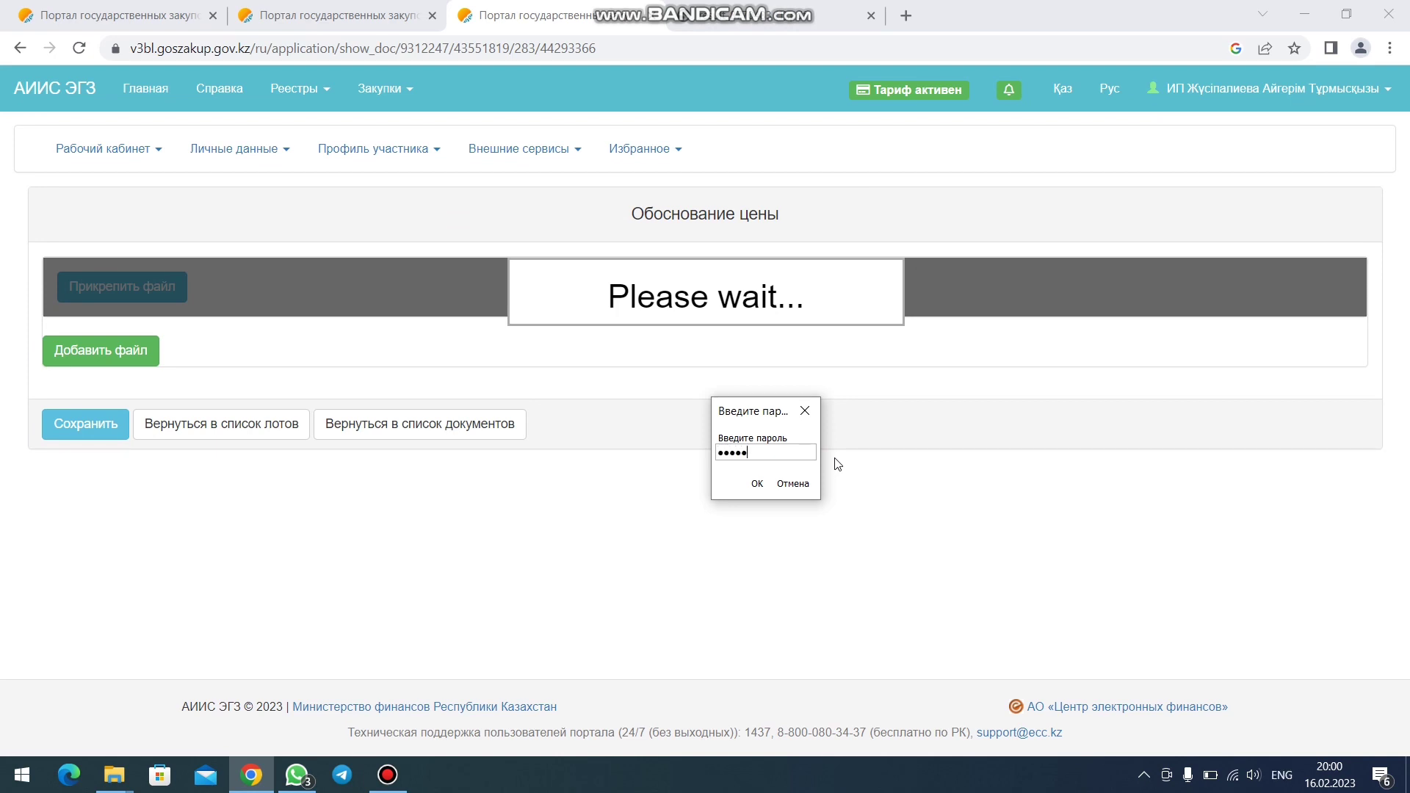
key(Return)
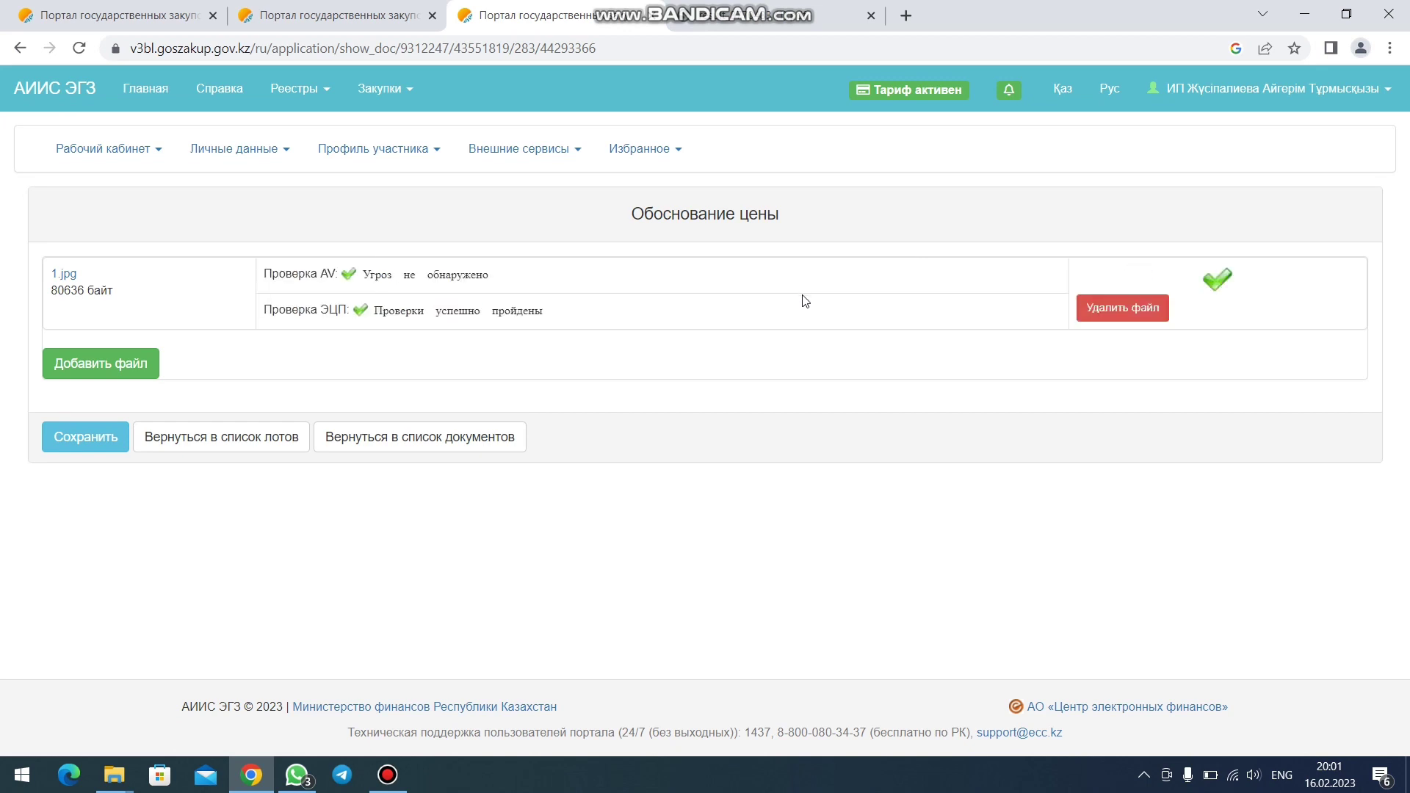
- Reopen Обоснование цены and the first lot's file-attachment page
click(432, 440)
click(129, 474)
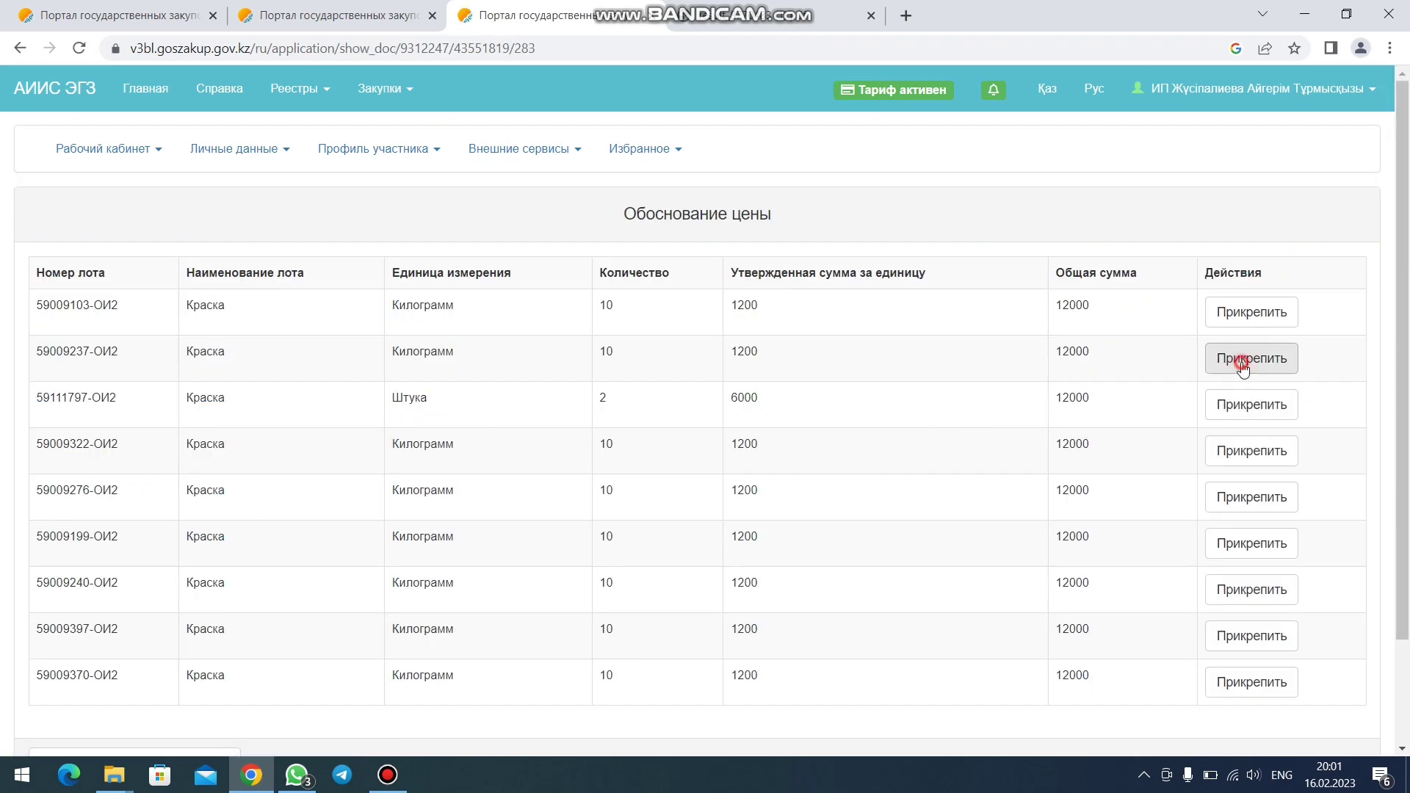
click(1240, 361)
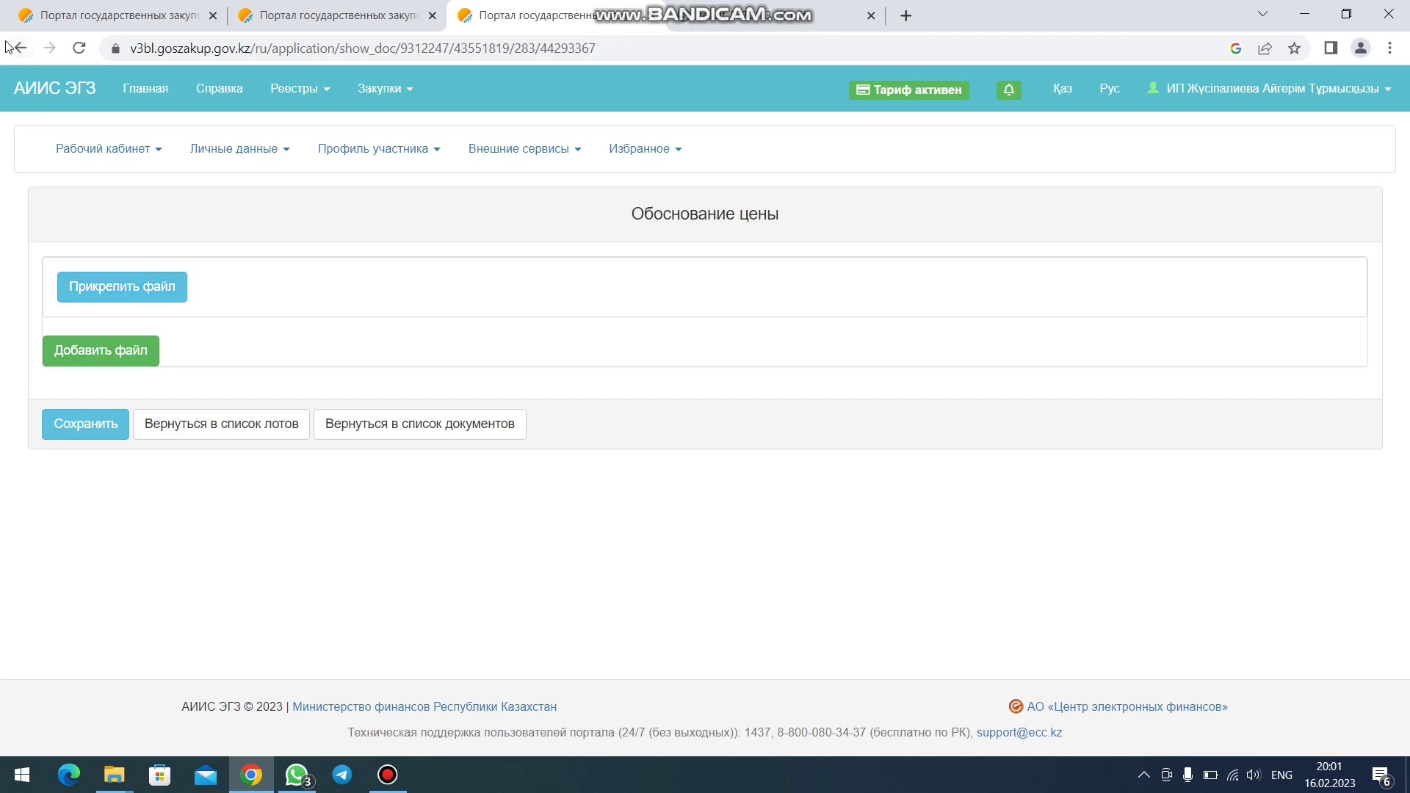
click(28, 54)
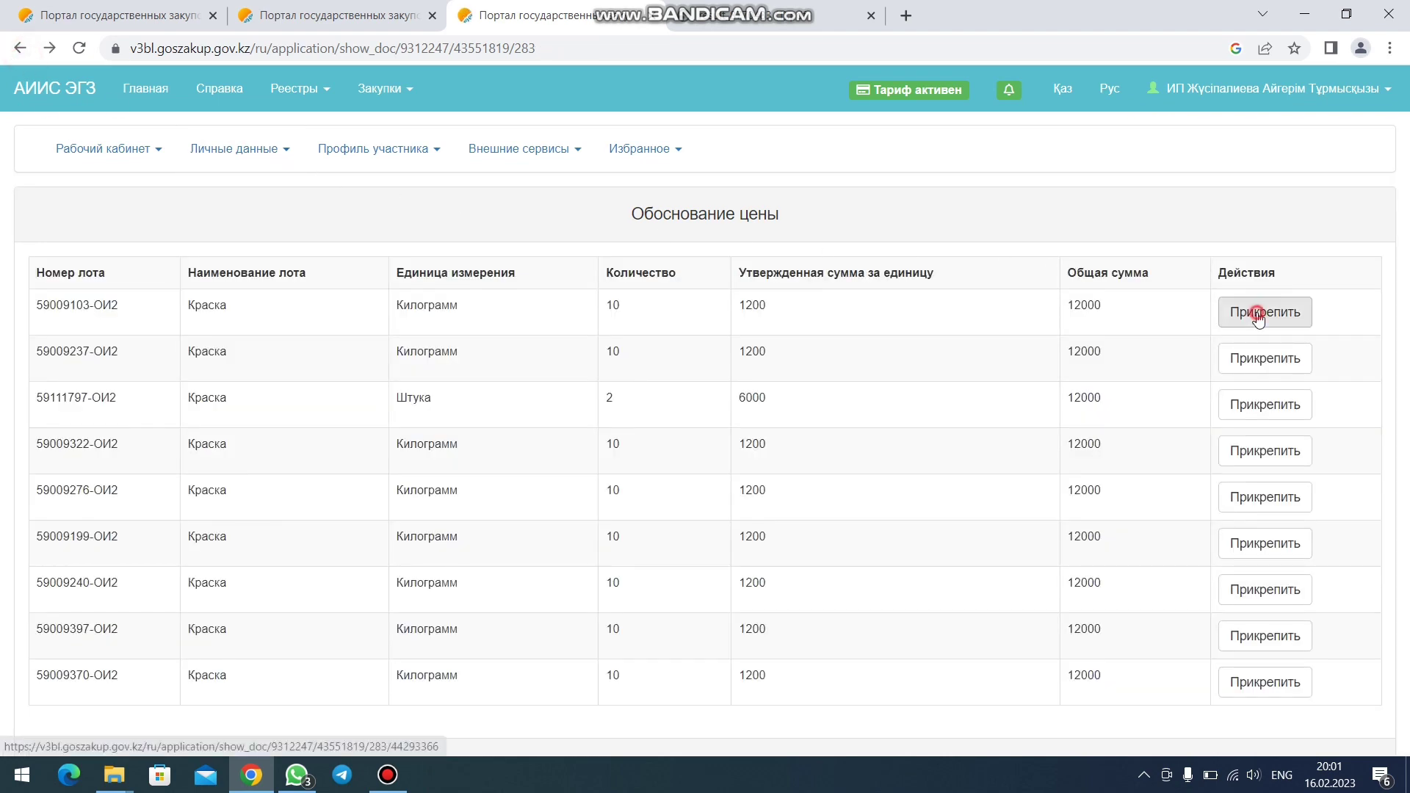
click(1263, 312)
click(86, 287)
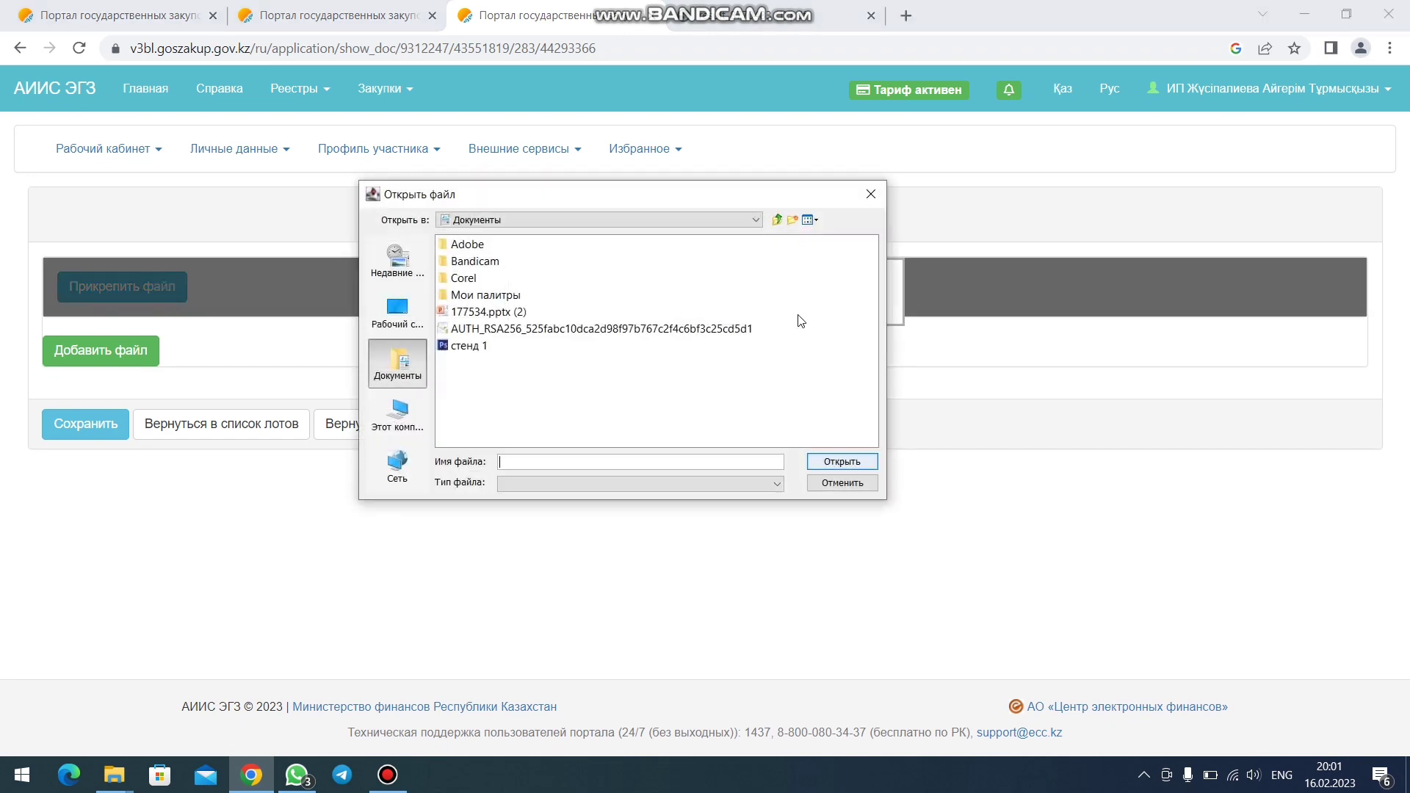
- Upload 1.jpg from the ИОИ > скрин обоснование цен folder
click(401, 328)
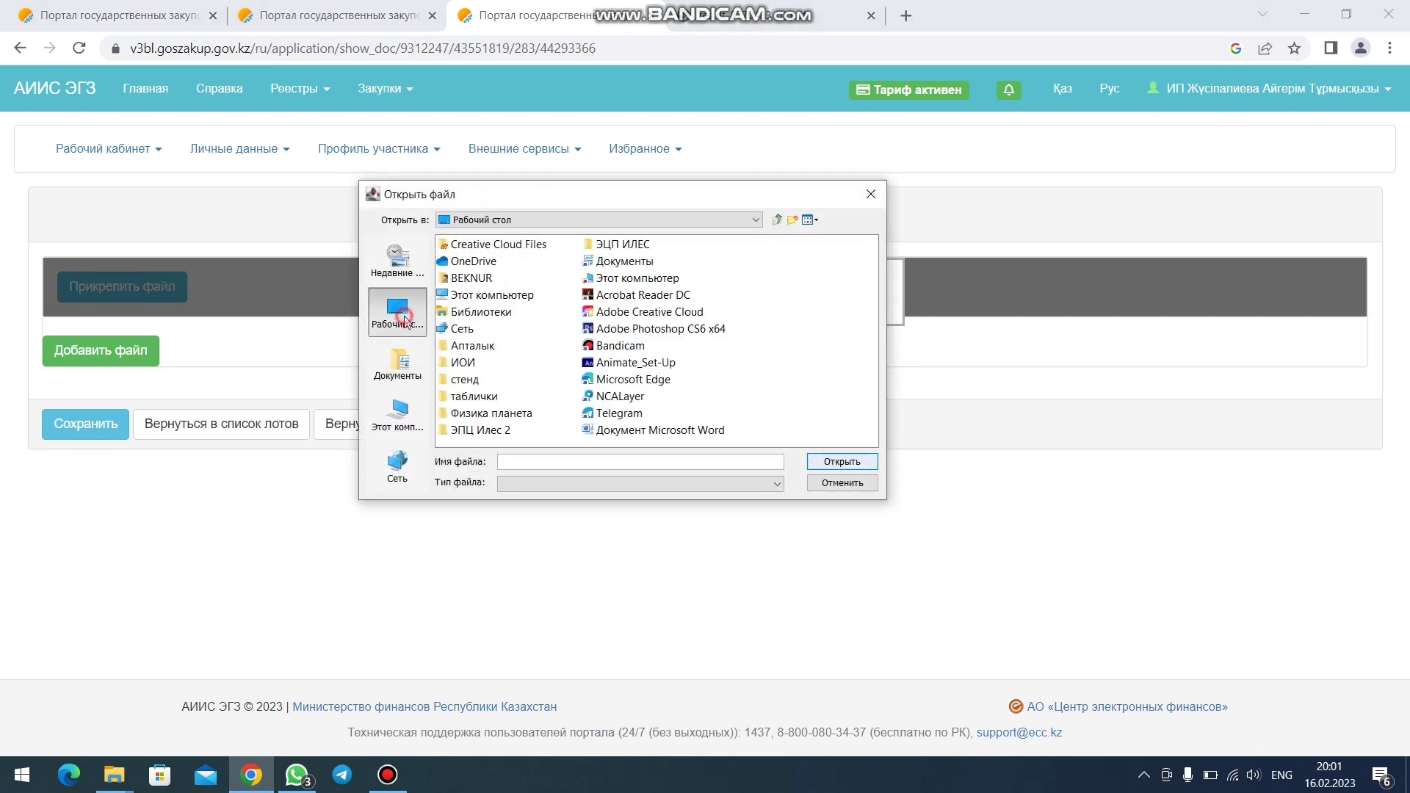
double_click(495, 429)
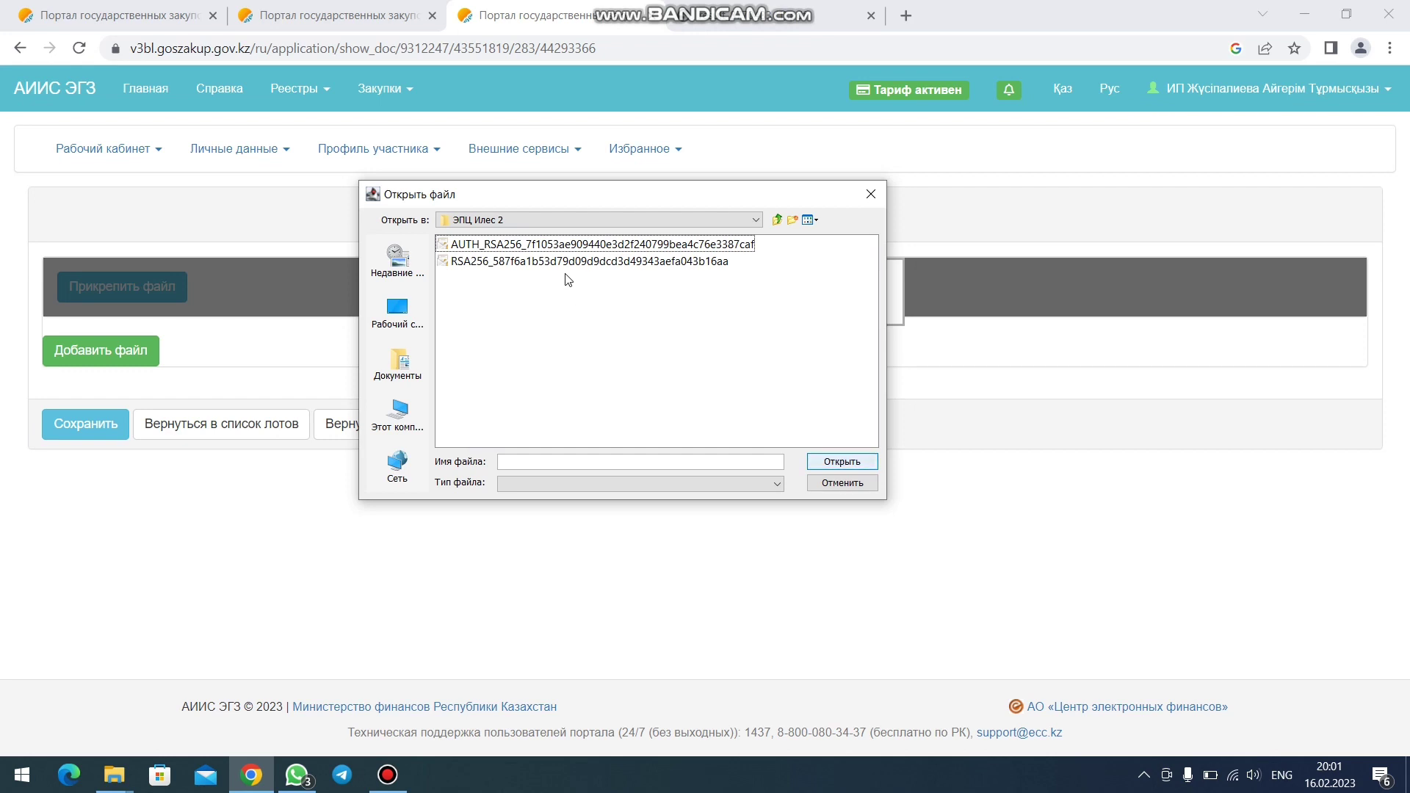
click(412, 334)
double_click(461, 362)
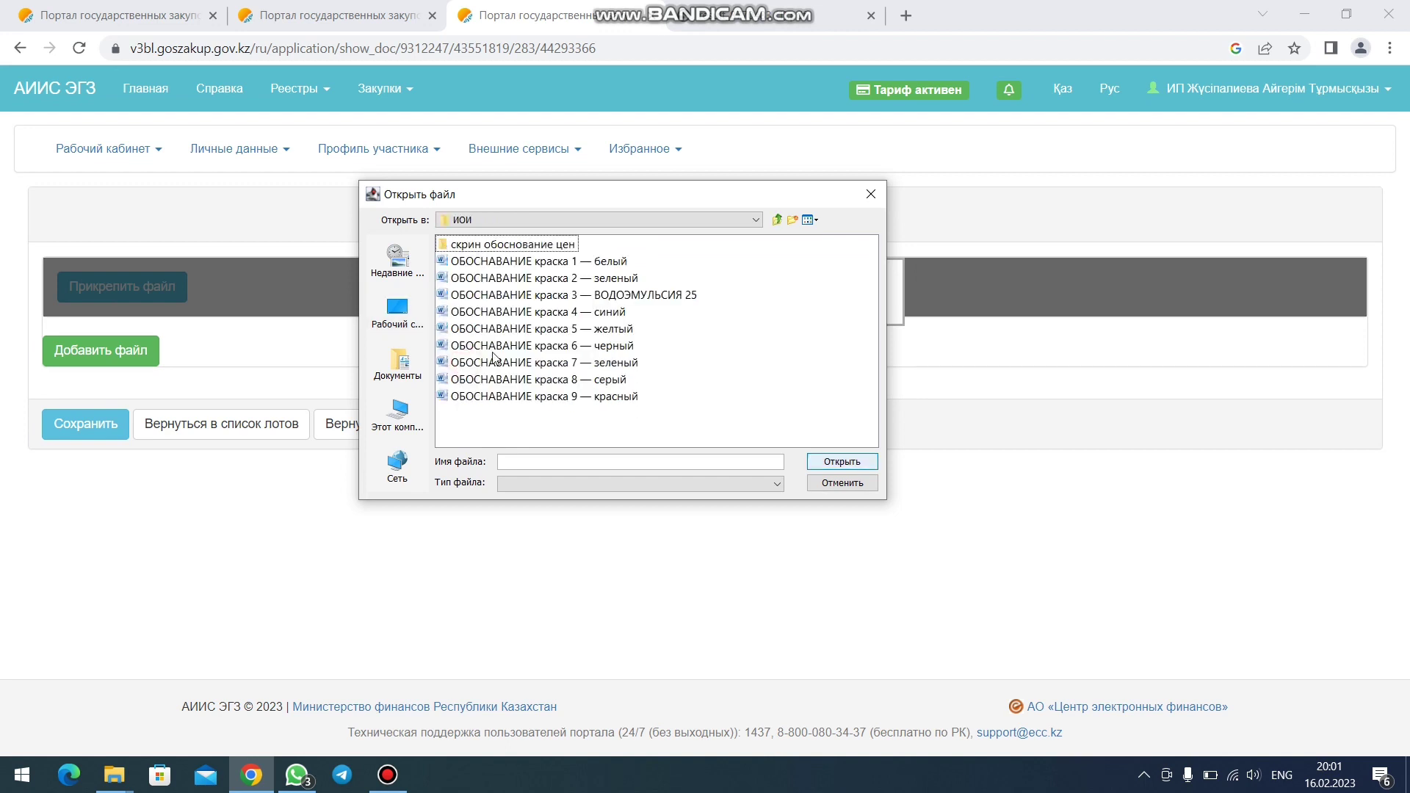
click(498, 263)
click(530, 248)
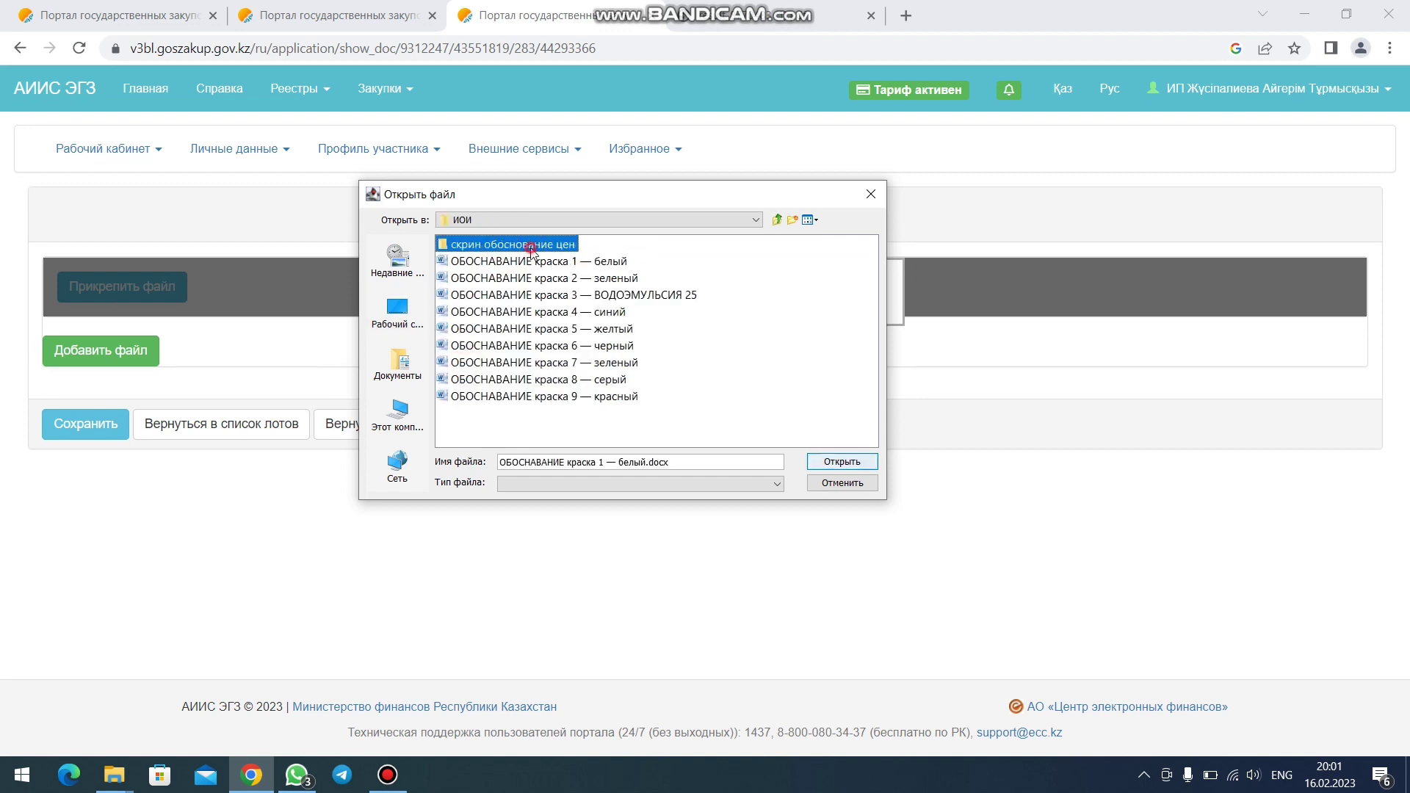
double_click(530, 247)
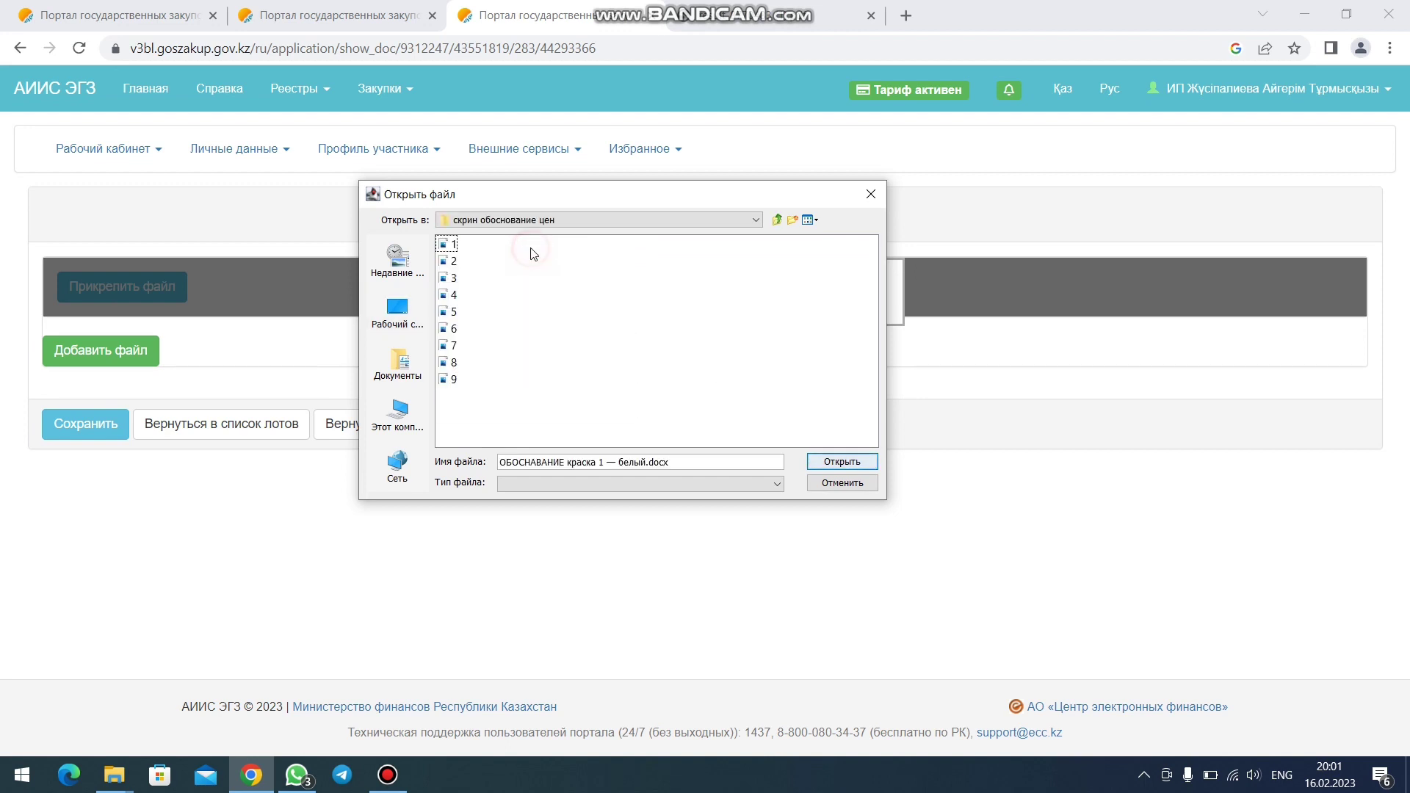
click(844, 463)
- Sign 1.jpg with the certificate and password, then save the attachment
double_click(812, 466)
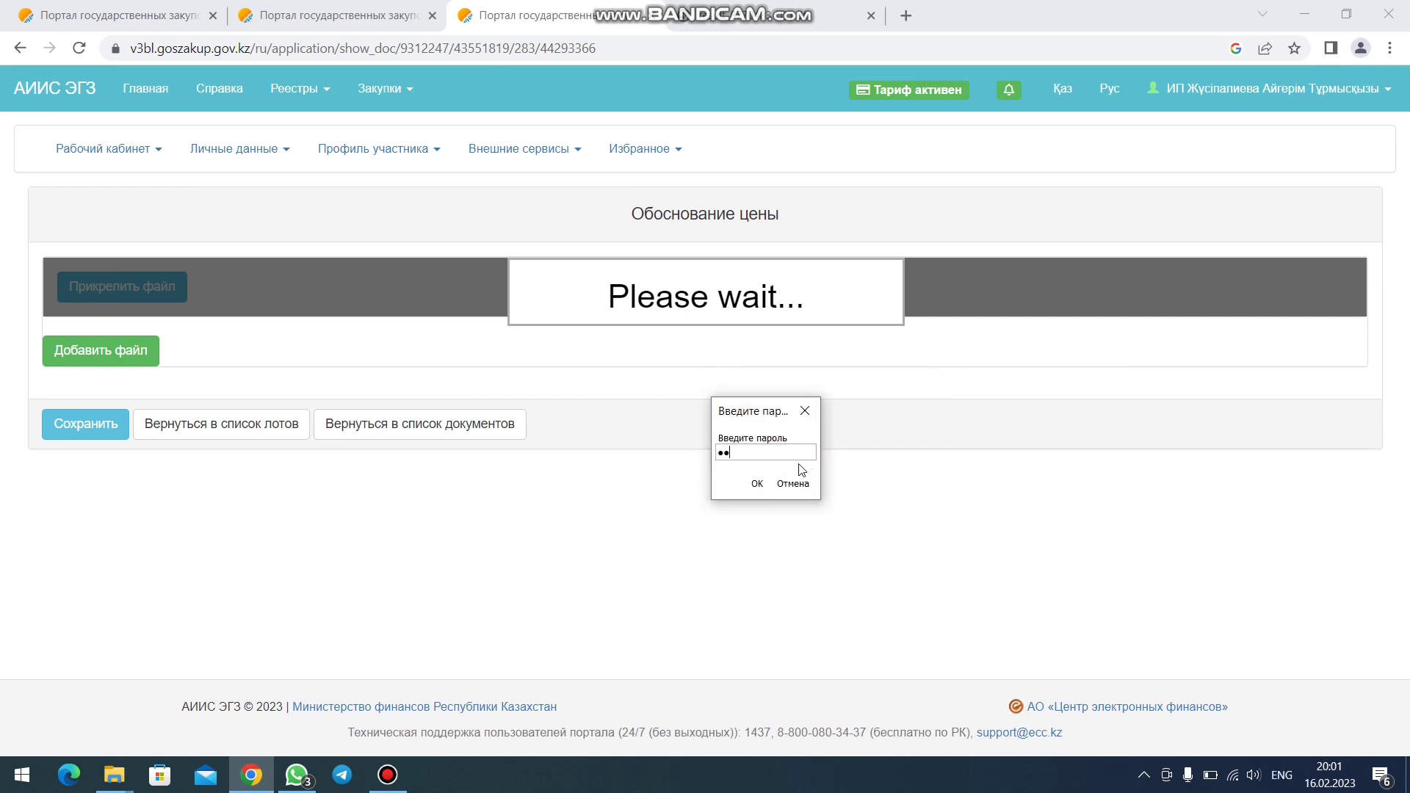
key(Return)
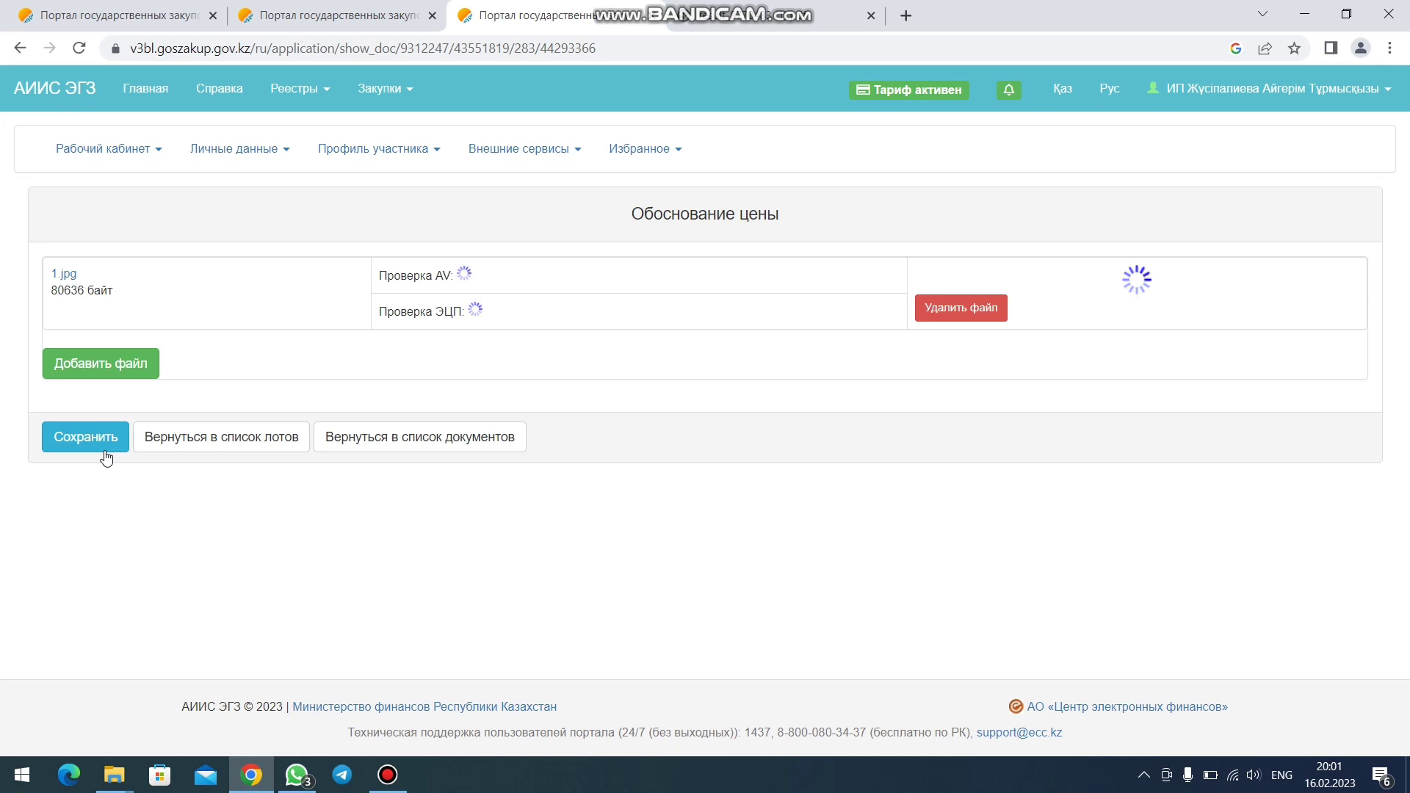
click(99, 447)
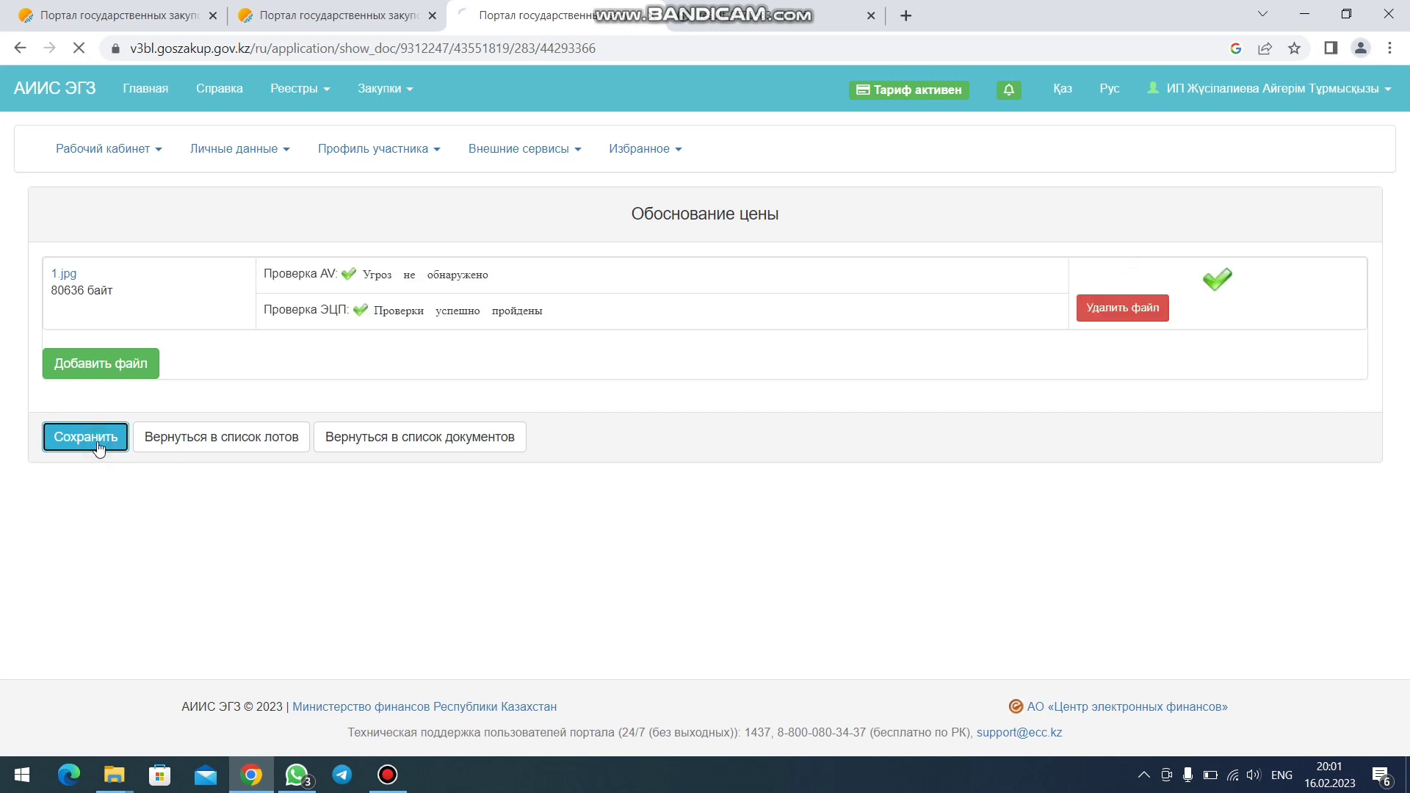
click(99, 448)
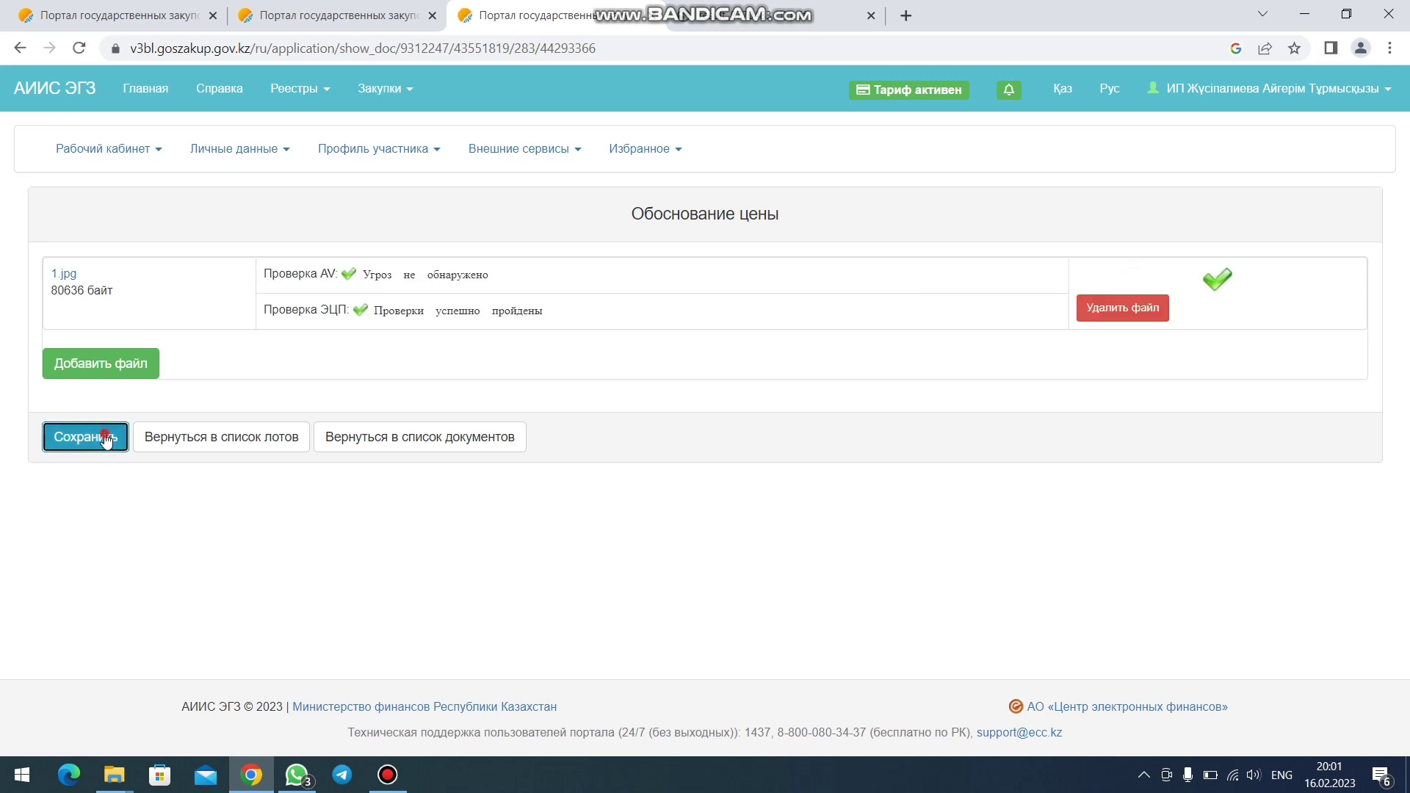
- Attach 2.jpg from скрин обоснование цен to lot 59009237-ОИ2 and sign it with the certificate
click(275, 438)
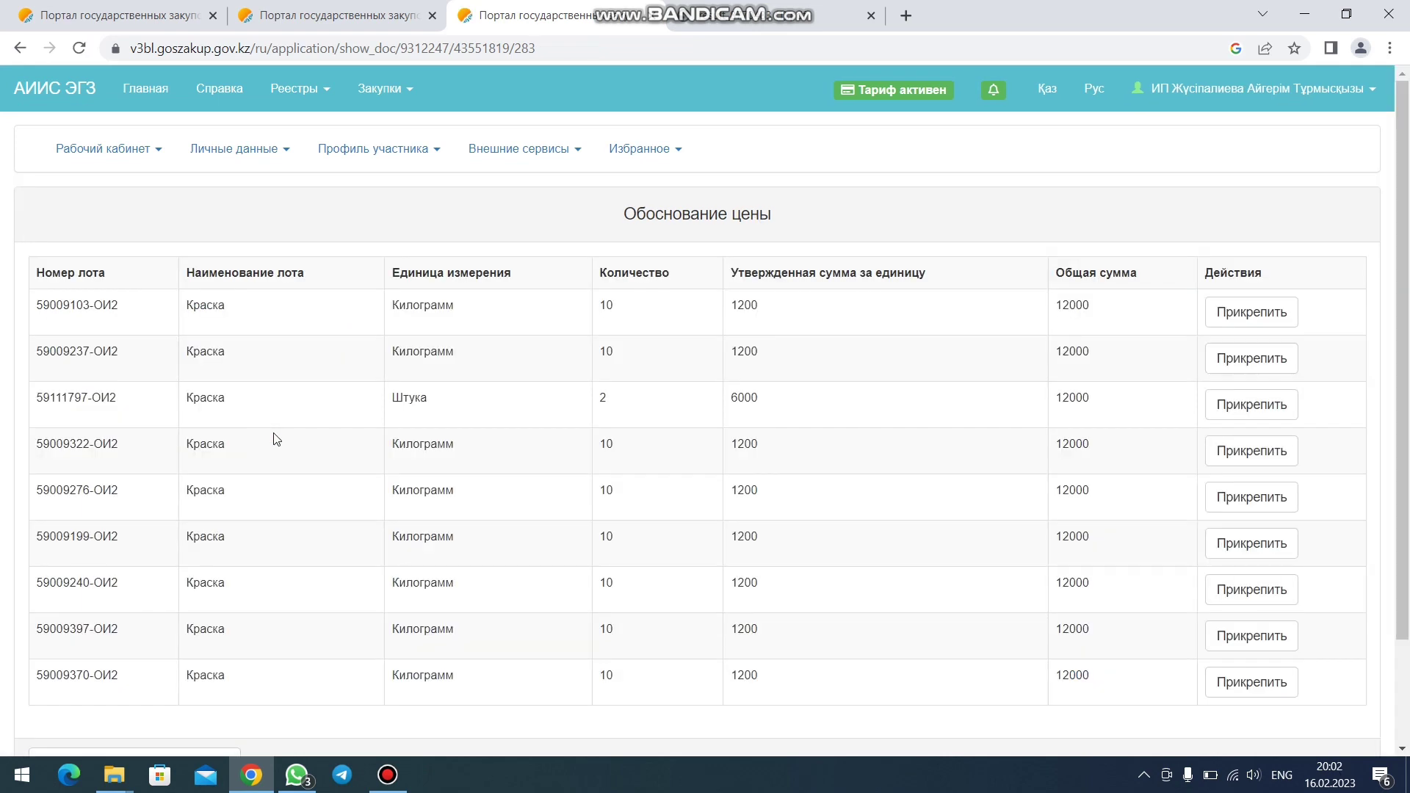
click(1251, 365)
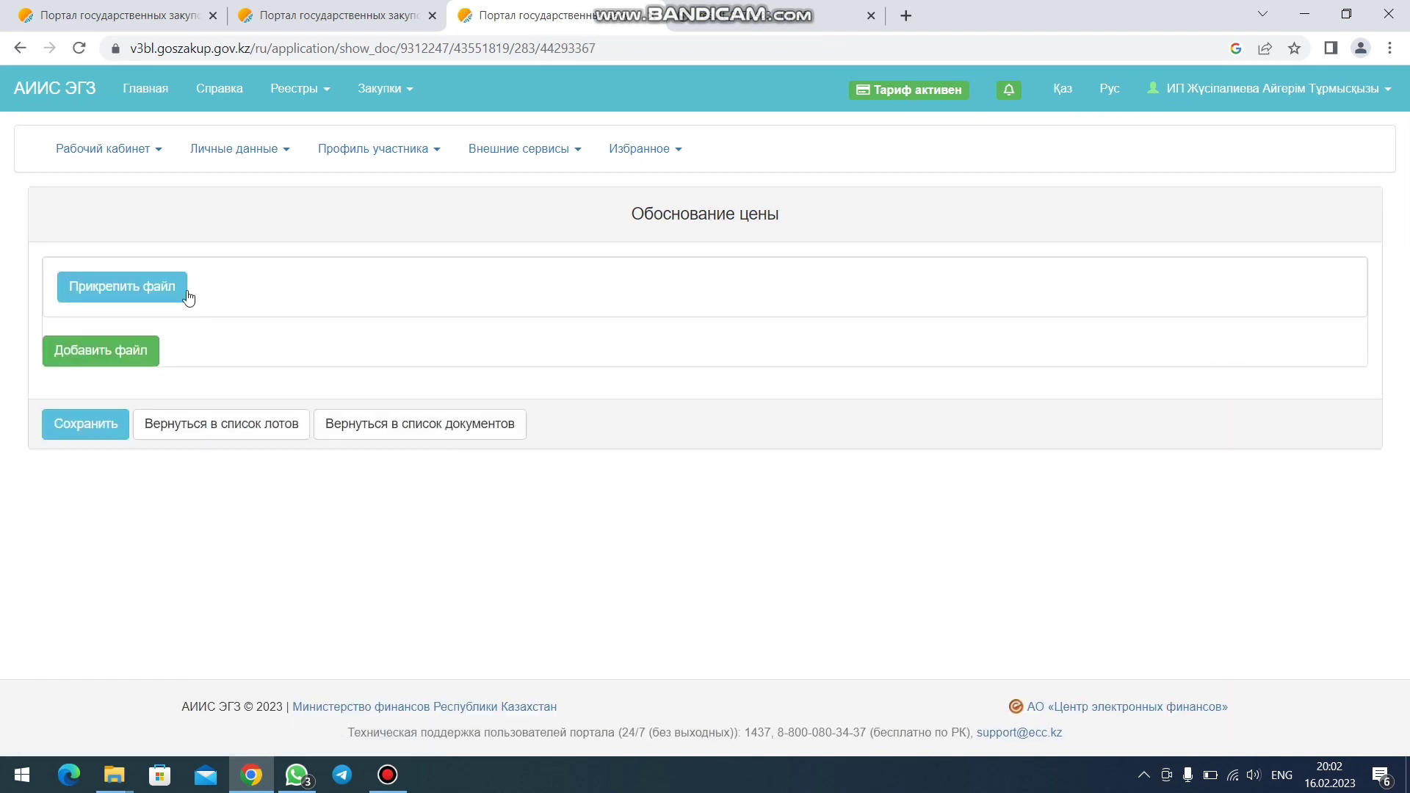
click(150, 285)
click(397, 312)
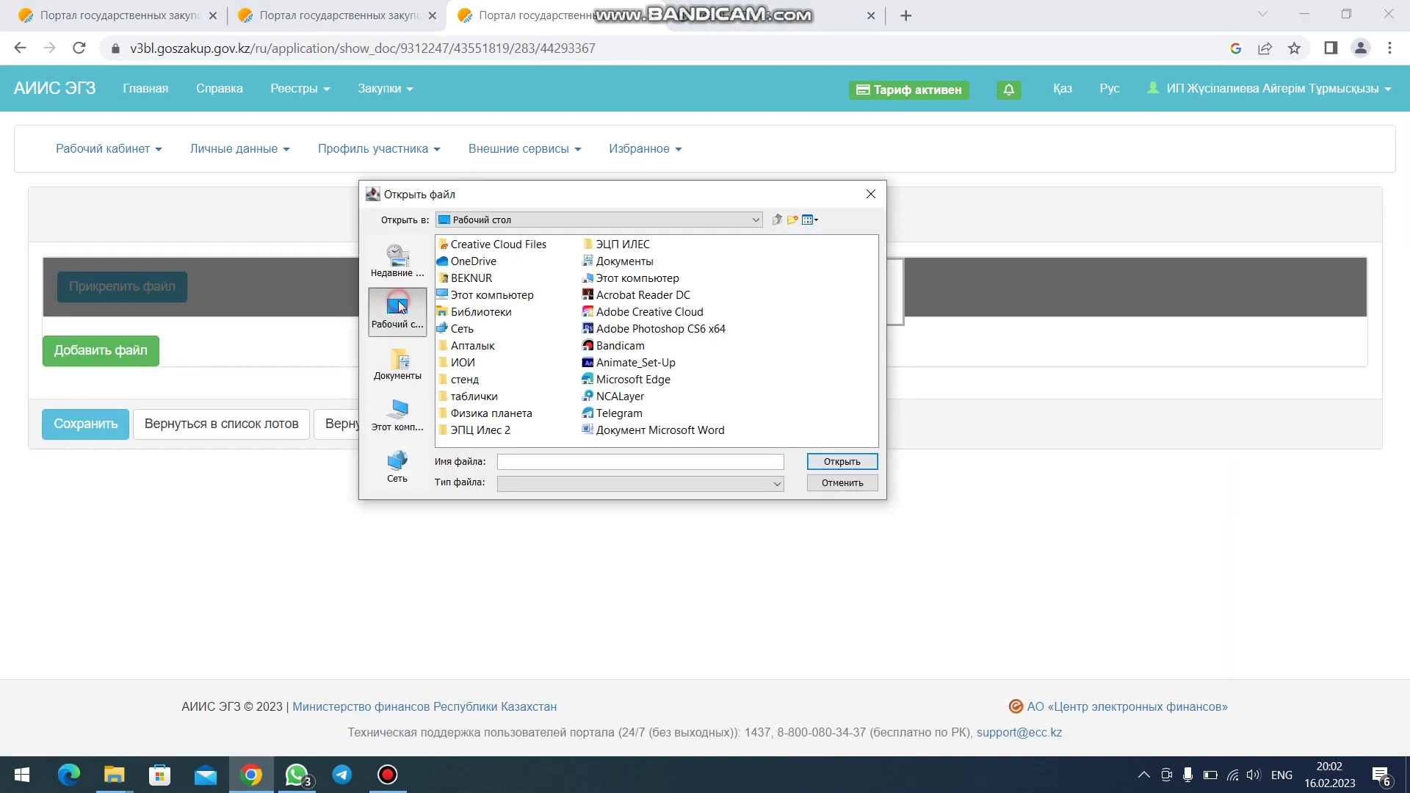
double_click(468, 363)
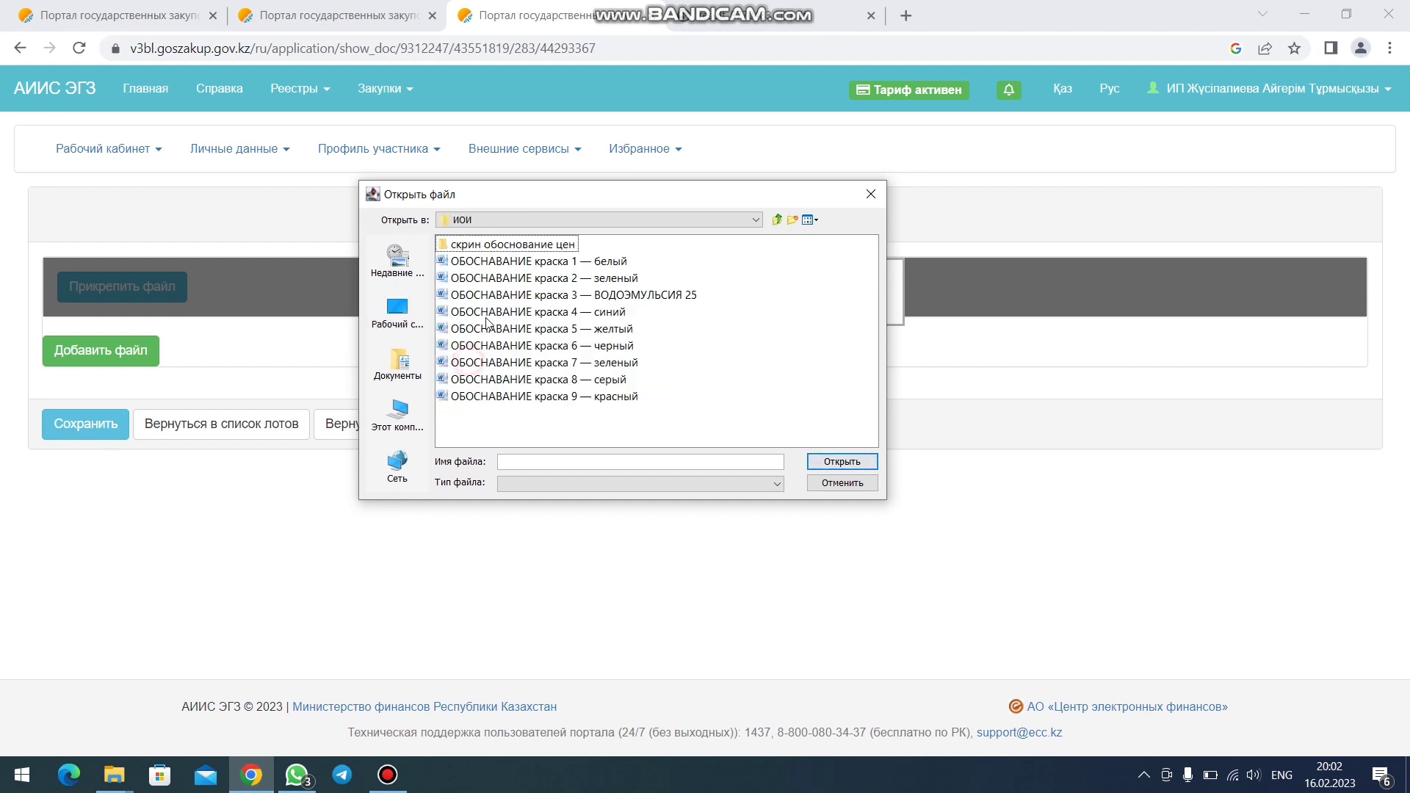
double_click(507, 245)
key(Down)
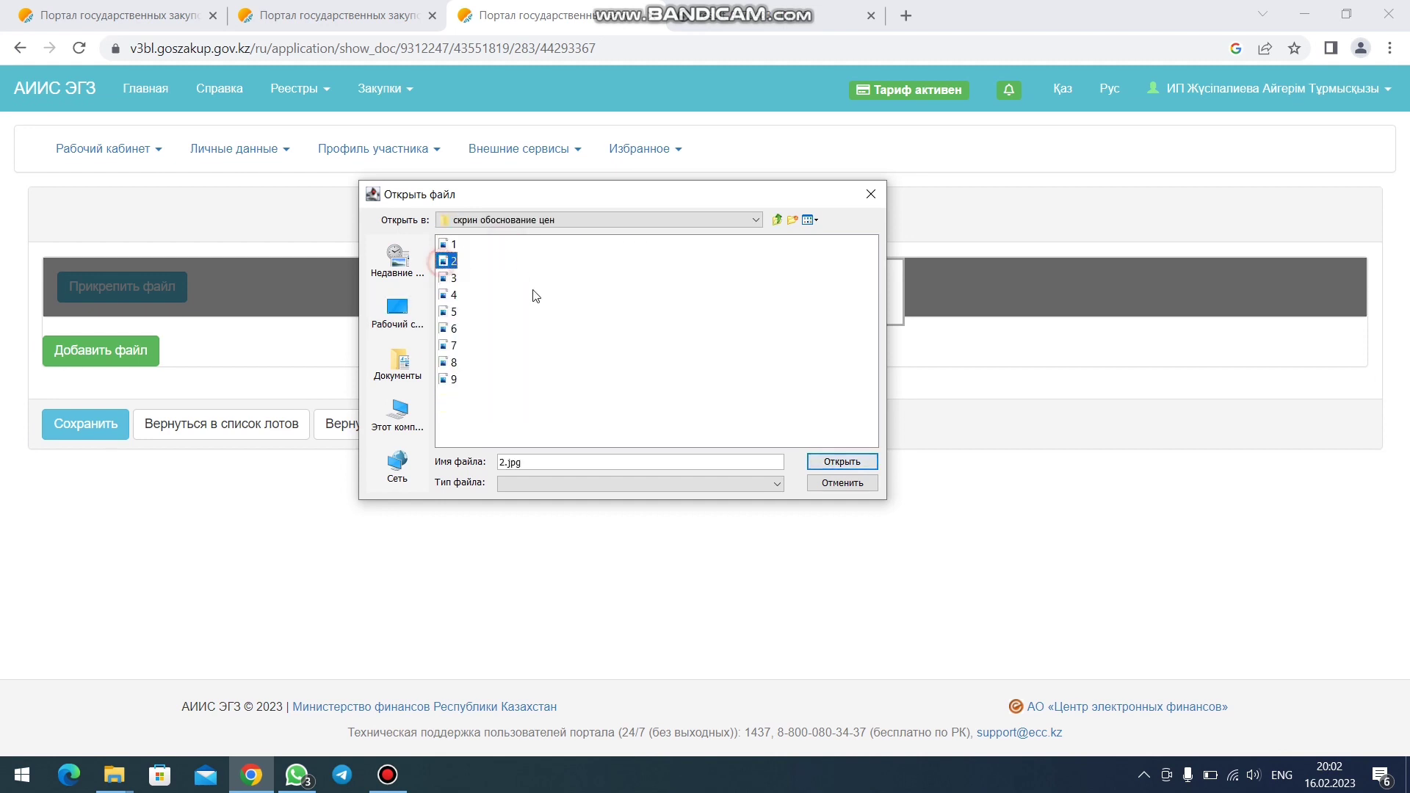
click(842, 462)
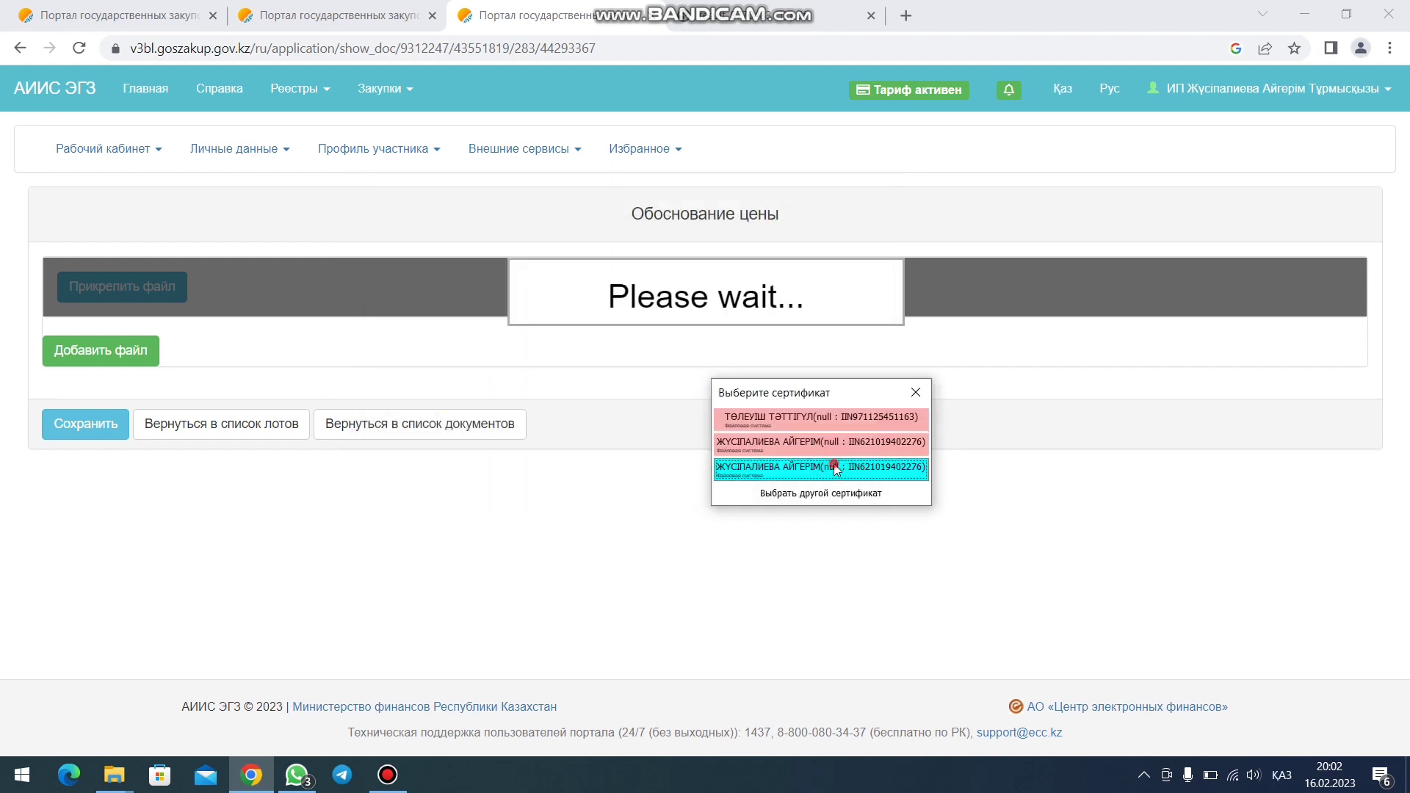
click(835, 468)
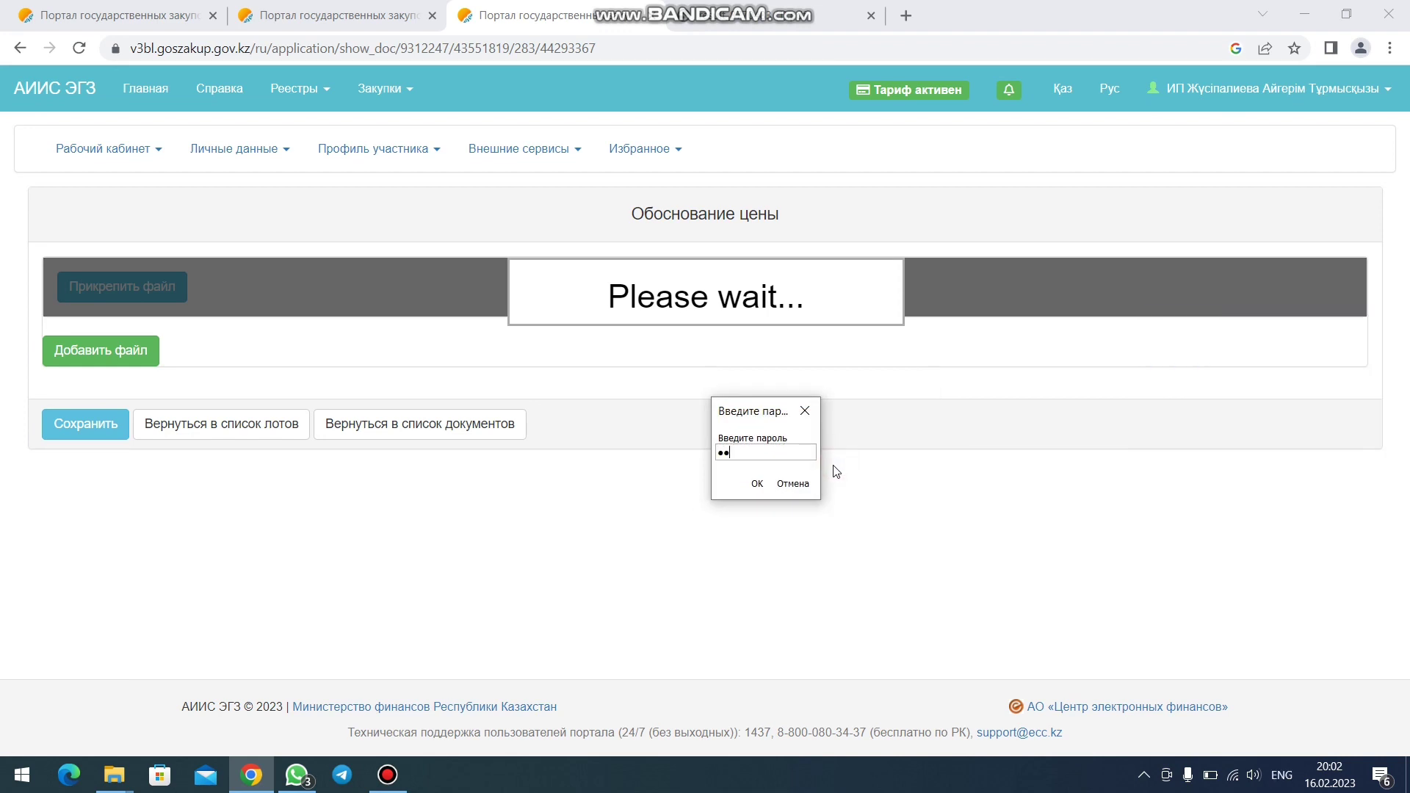
key(Return)
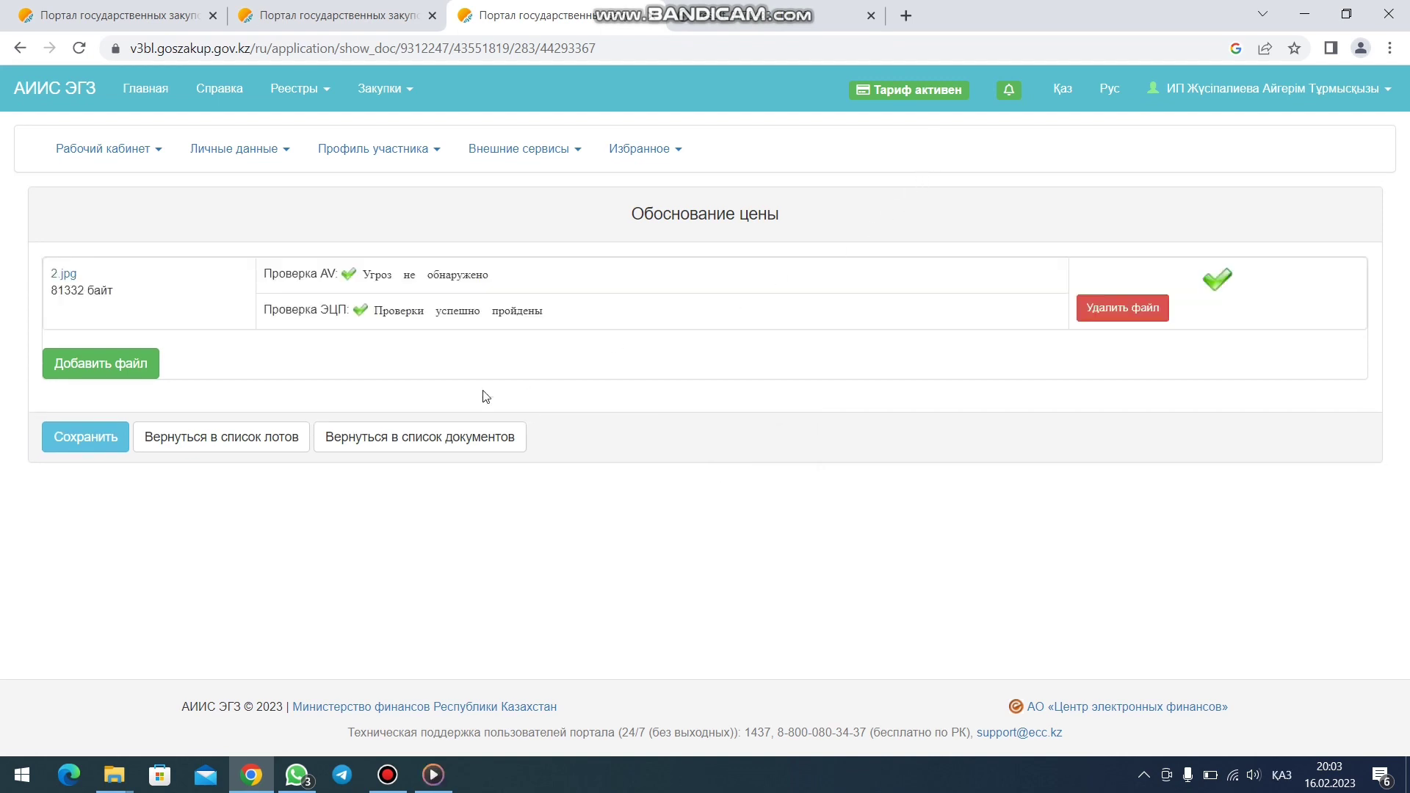
- Upload 3.jpg from ИОИ > скрин обоснование цен to lot 59111797-ОИ2
click(228, 445)
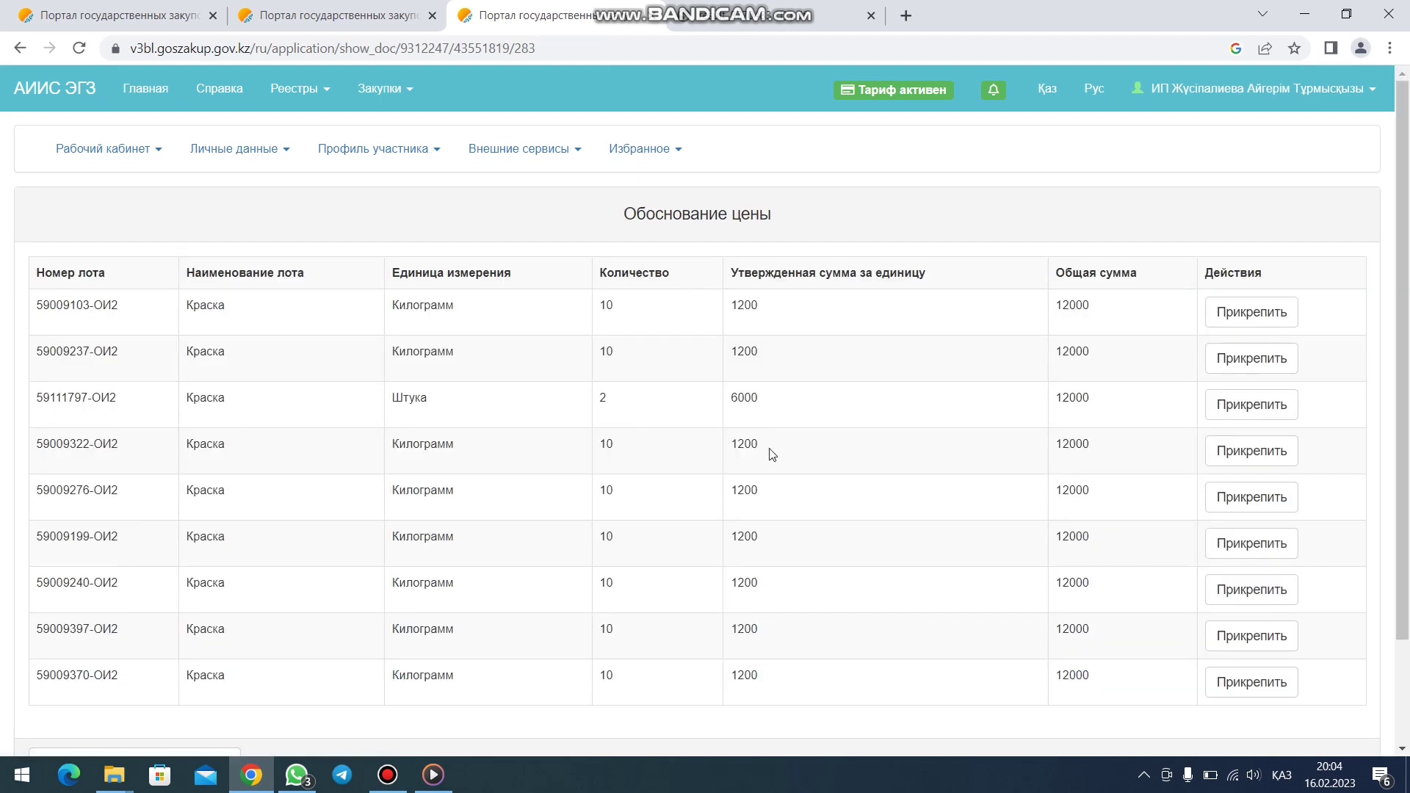
click(1256, 404)
click(116, 293)
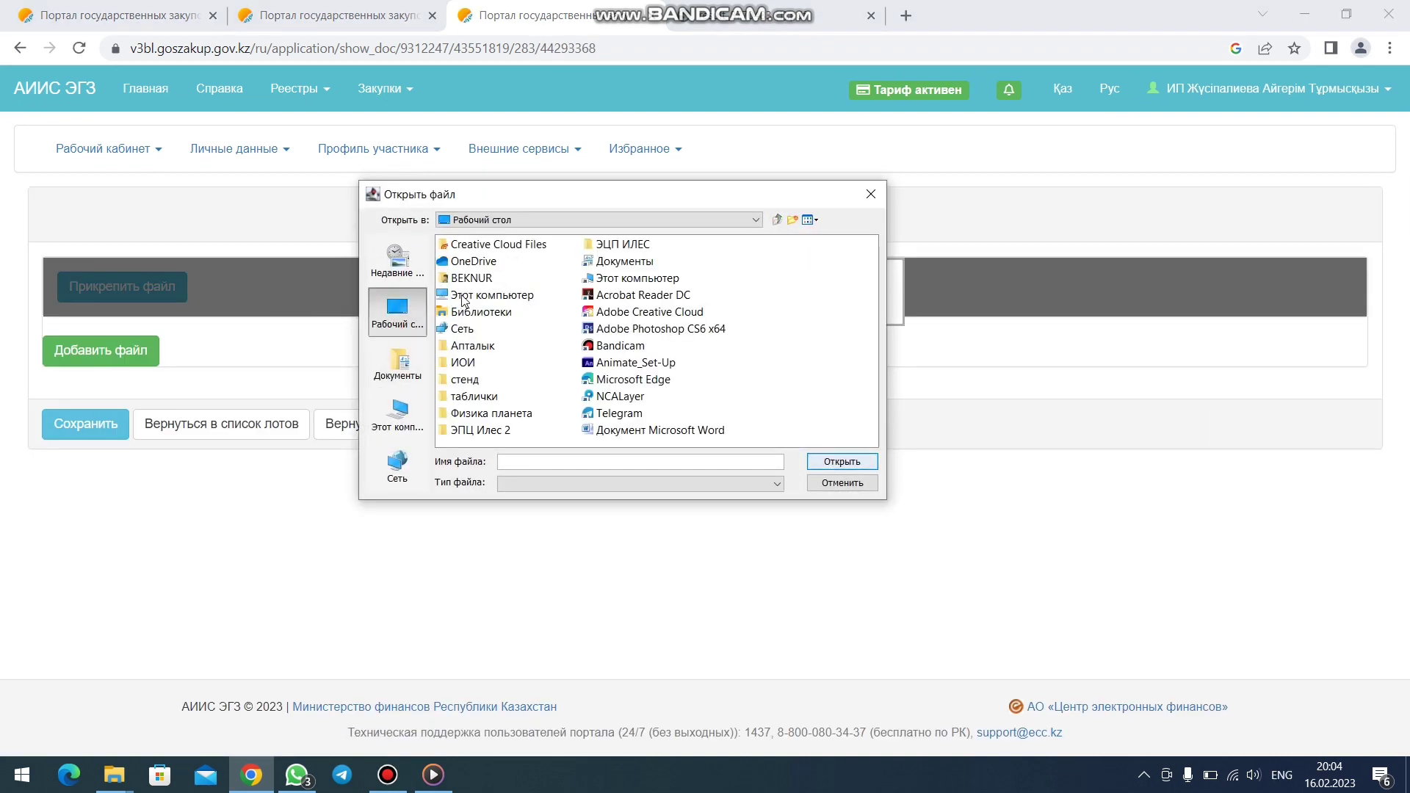
double_click(472, 362)
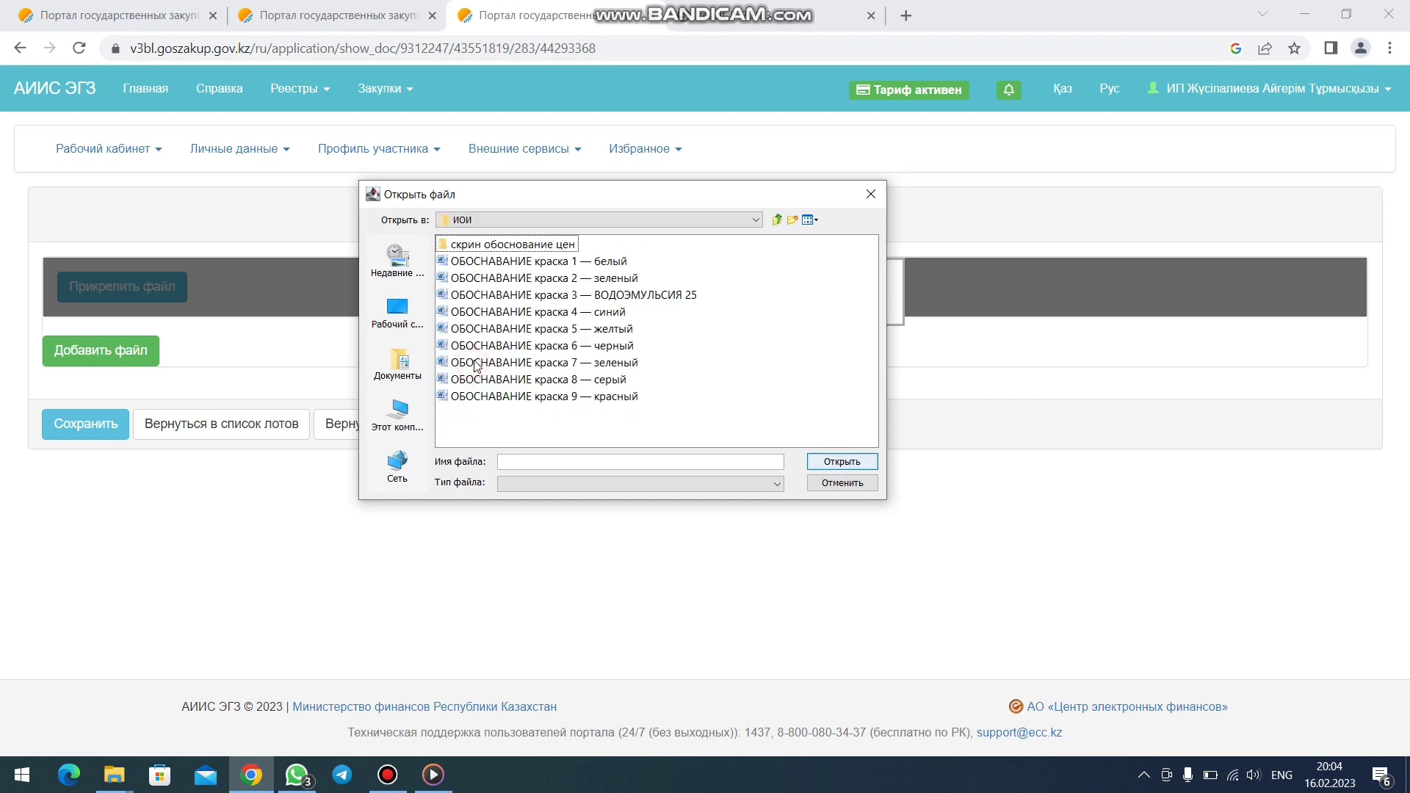
double_click(470, 244)
click(472, 280)
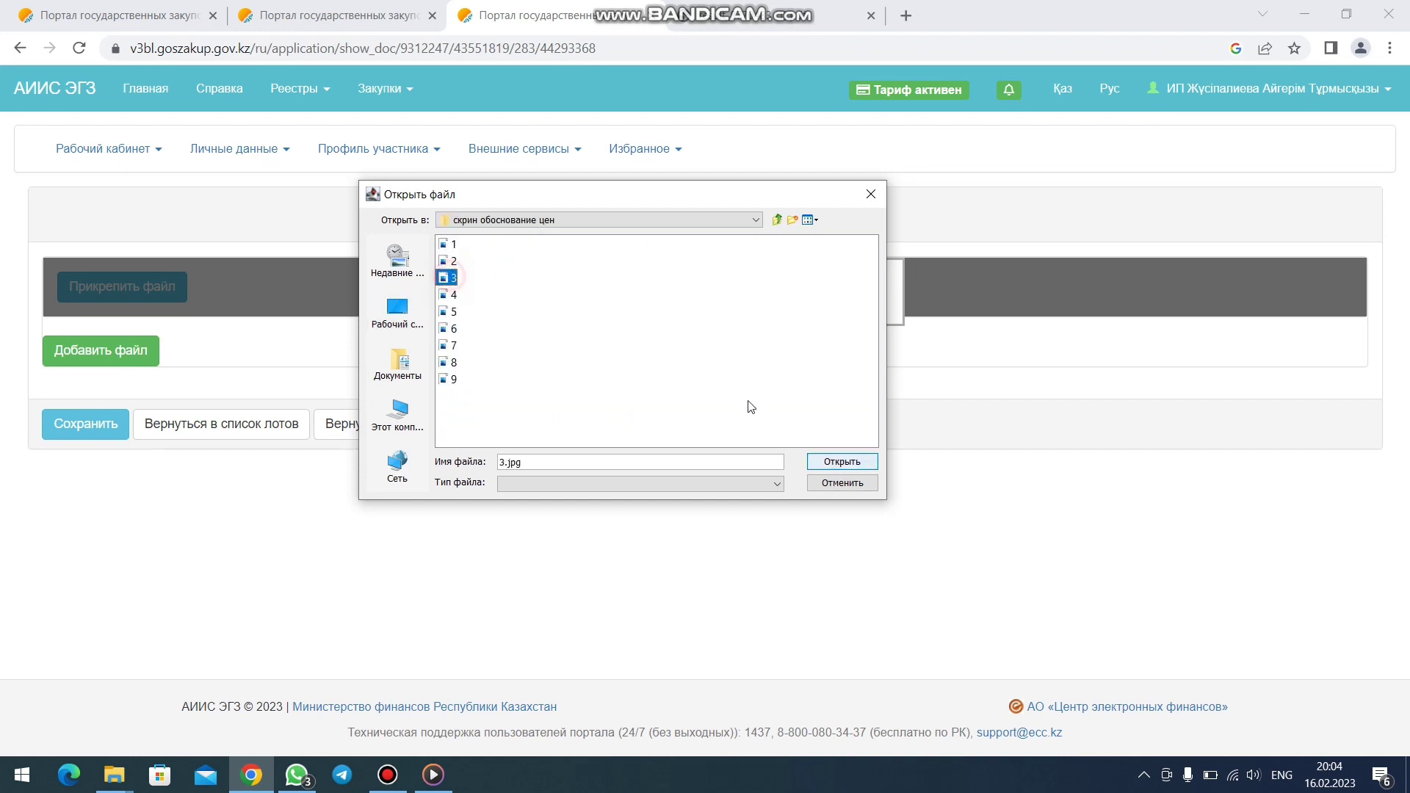
click(842, 461)
- Sign 3.jpg with the certificate password, save it, and return to the lots list
click(820, 468)
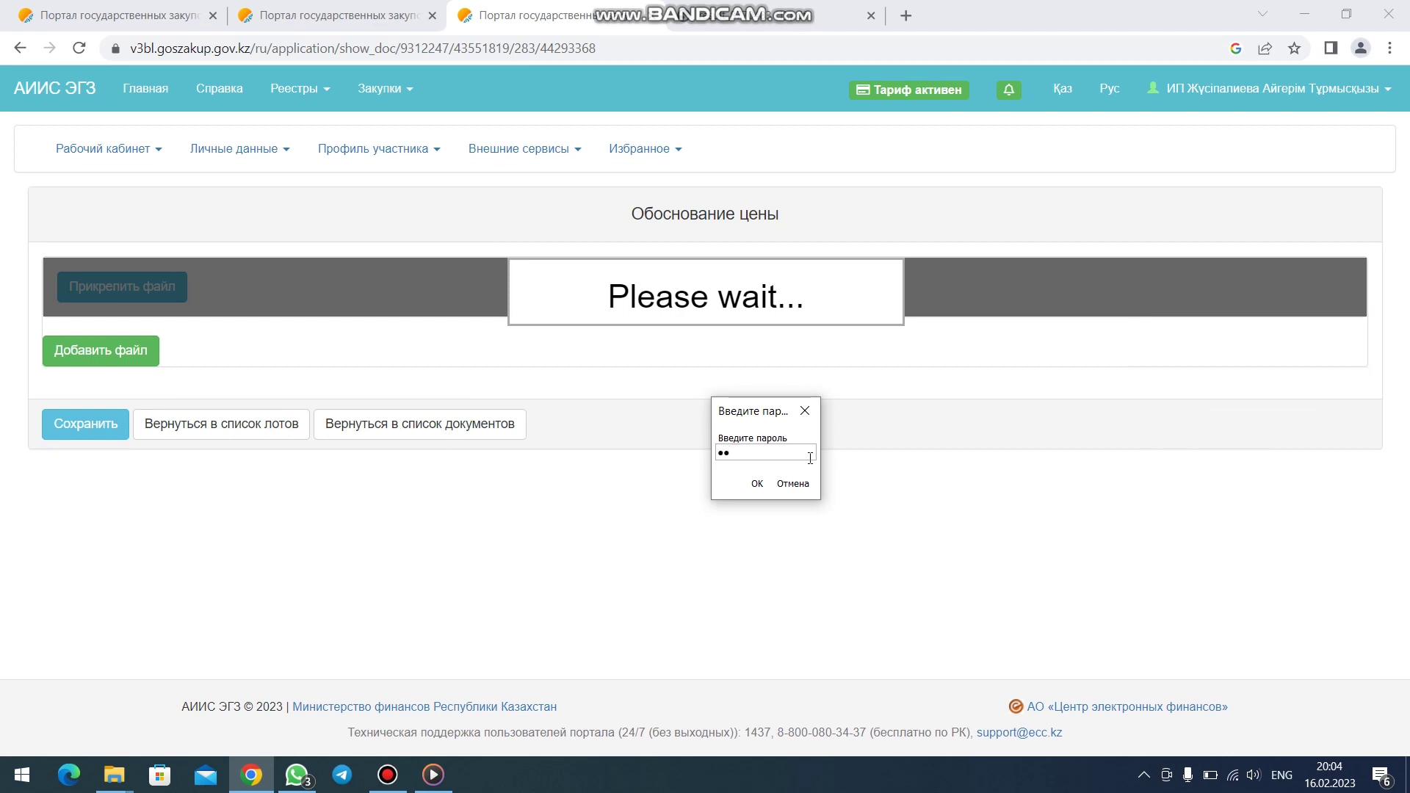
key(Return)
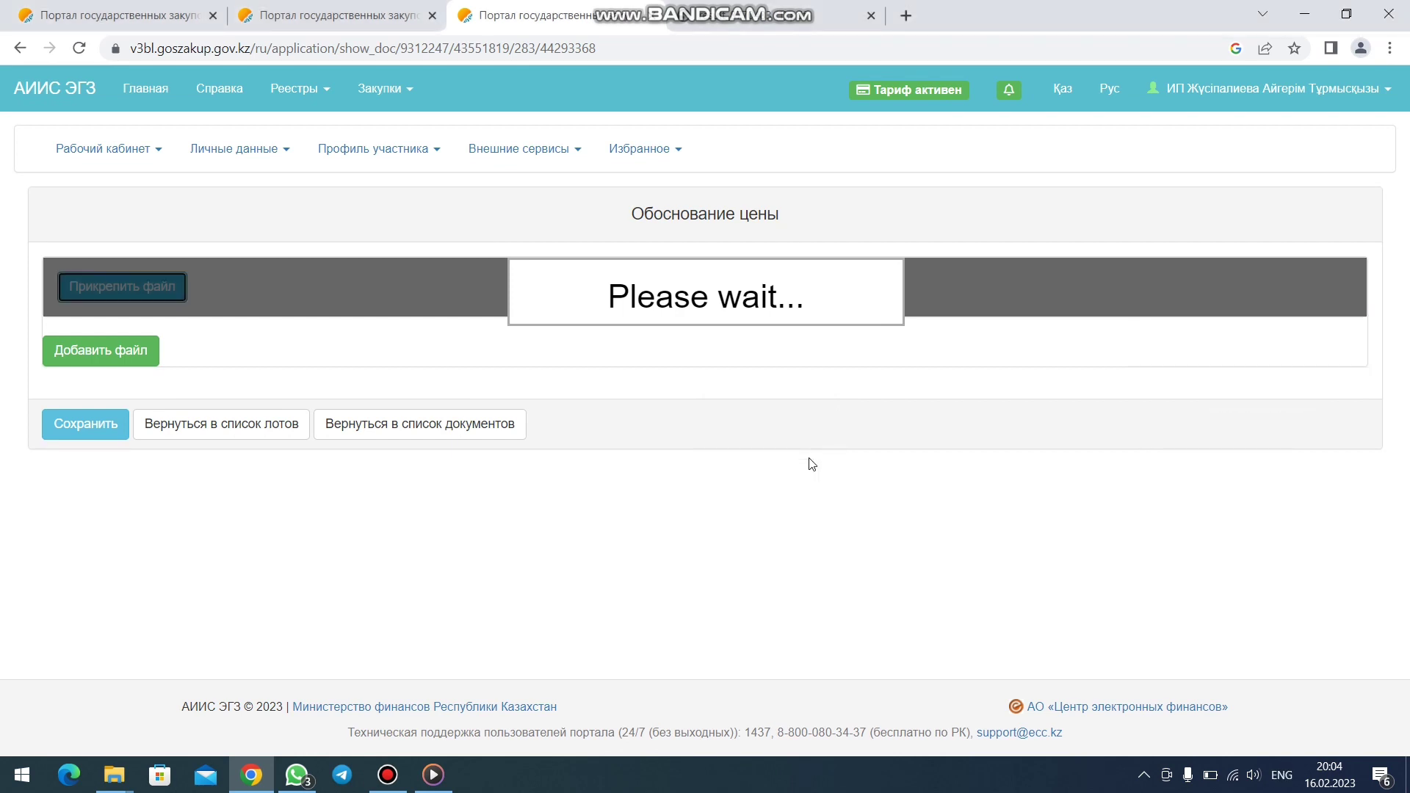
click(113, 438)
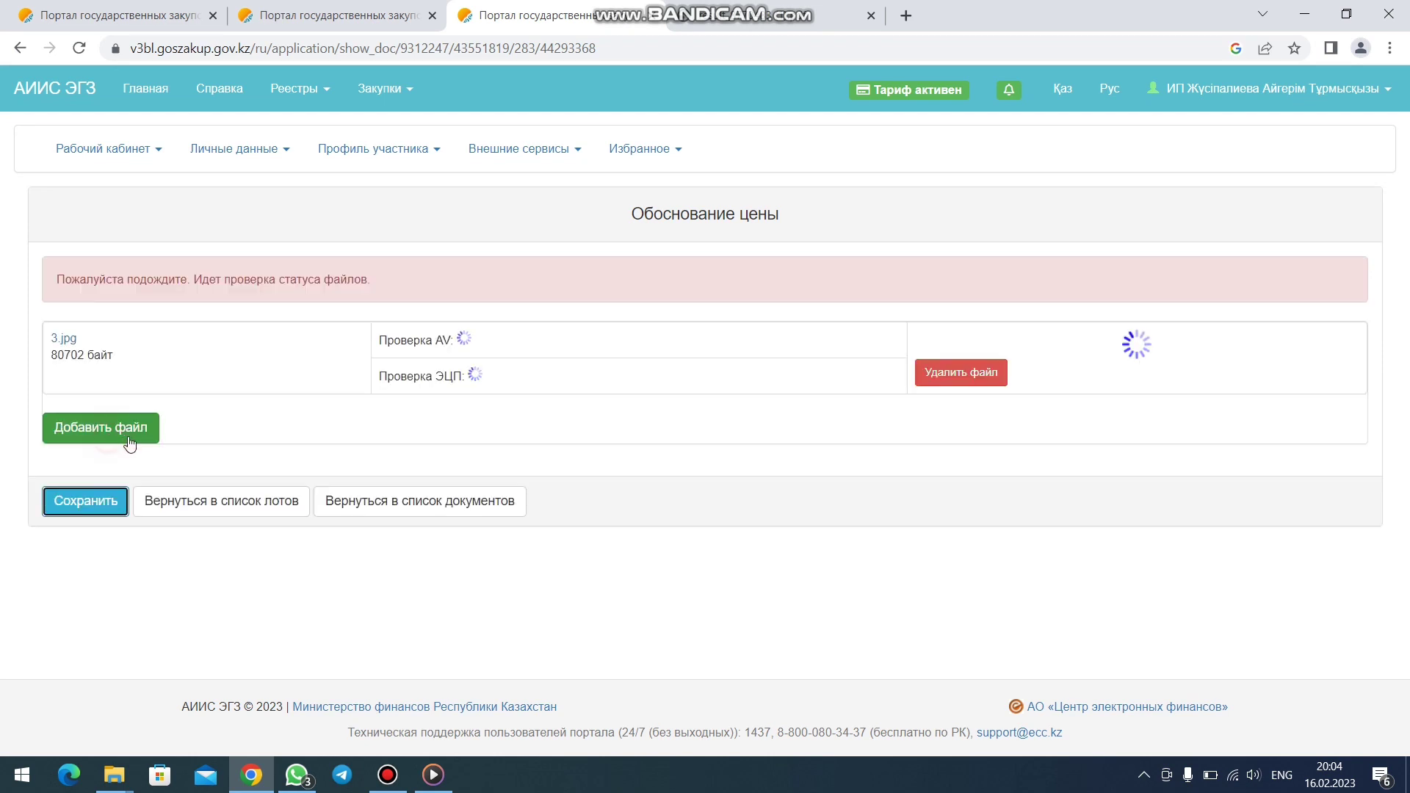
click(215, 504)
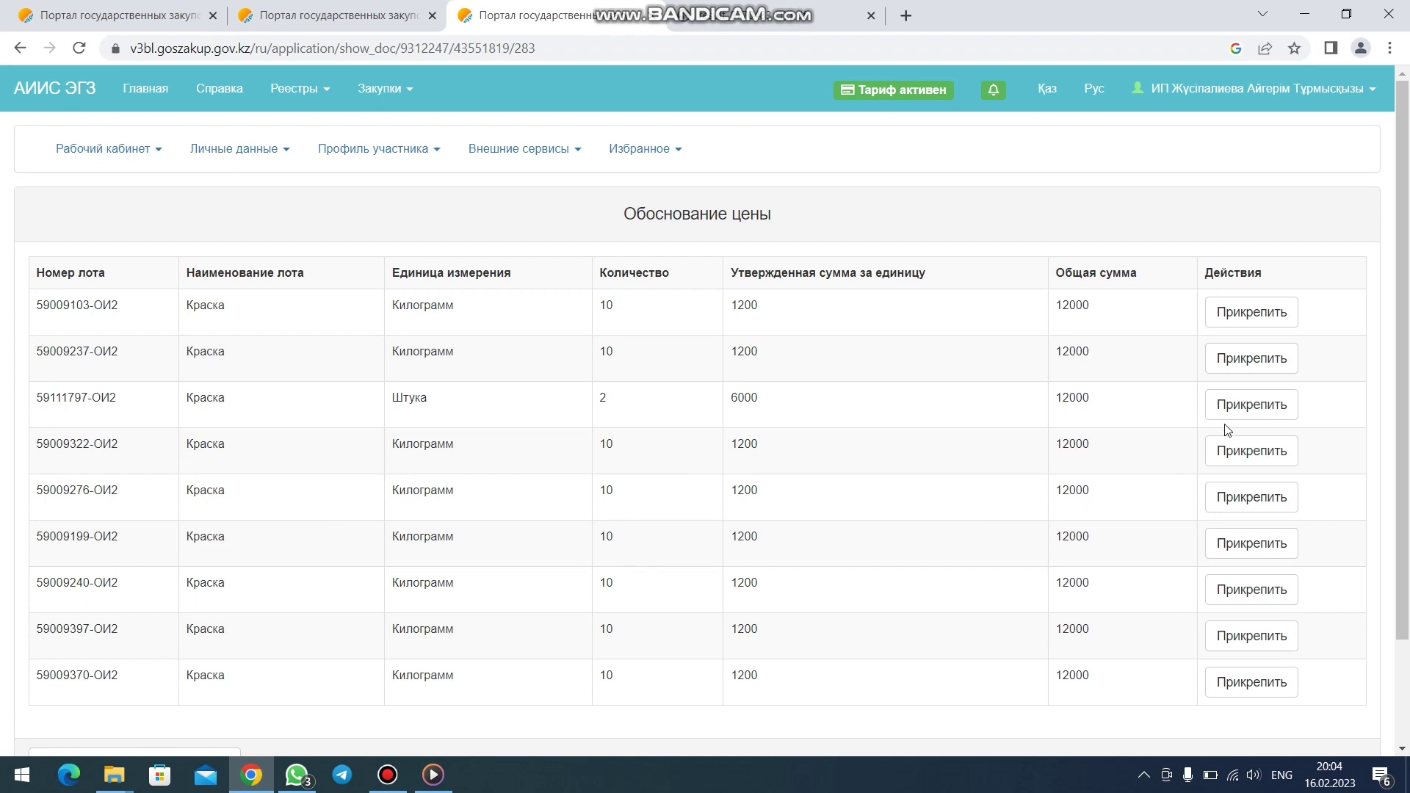
- Upload 4.jpg to lot 59009322-ОИ2 and try signing, which fails with a wrong-password alert
click(1243, 461)
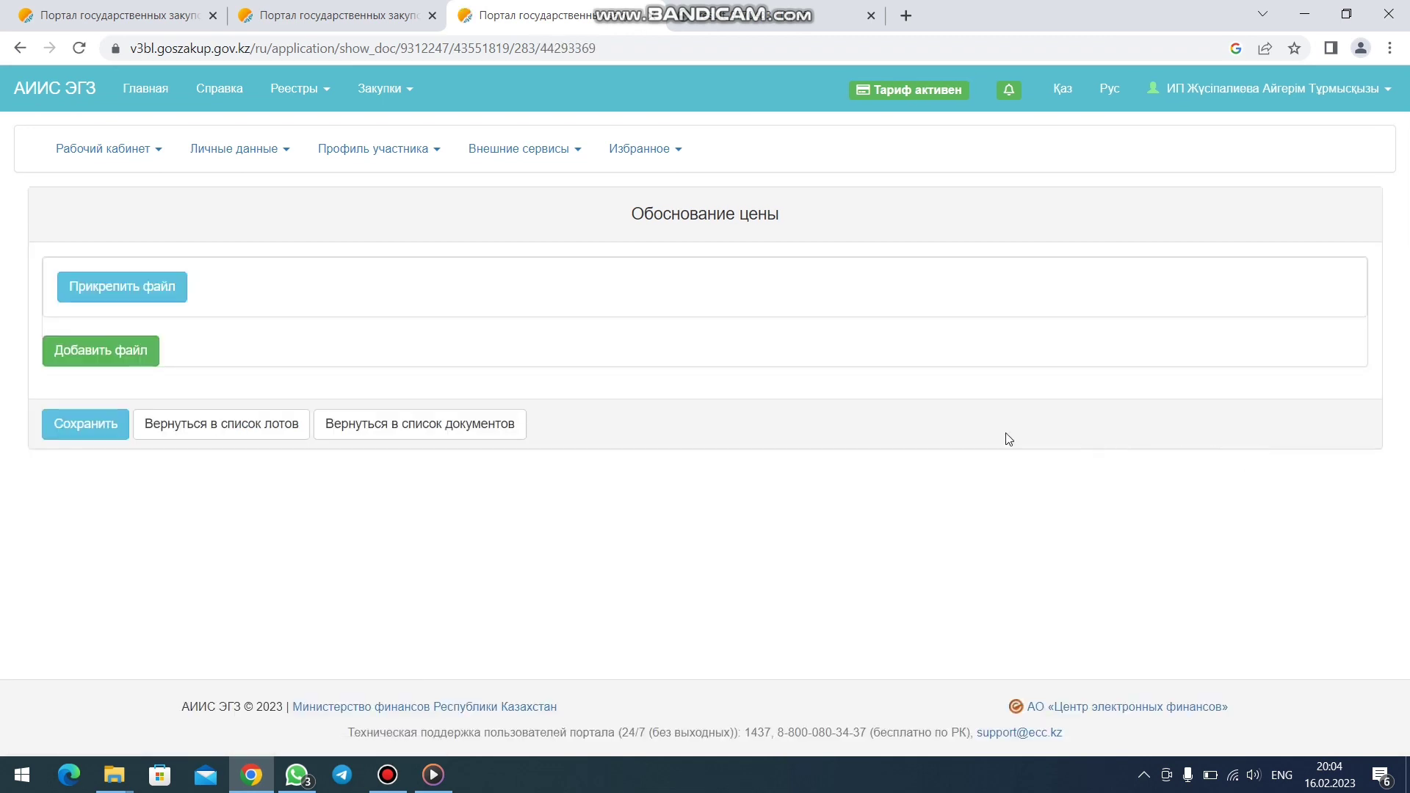
click(151, 288)
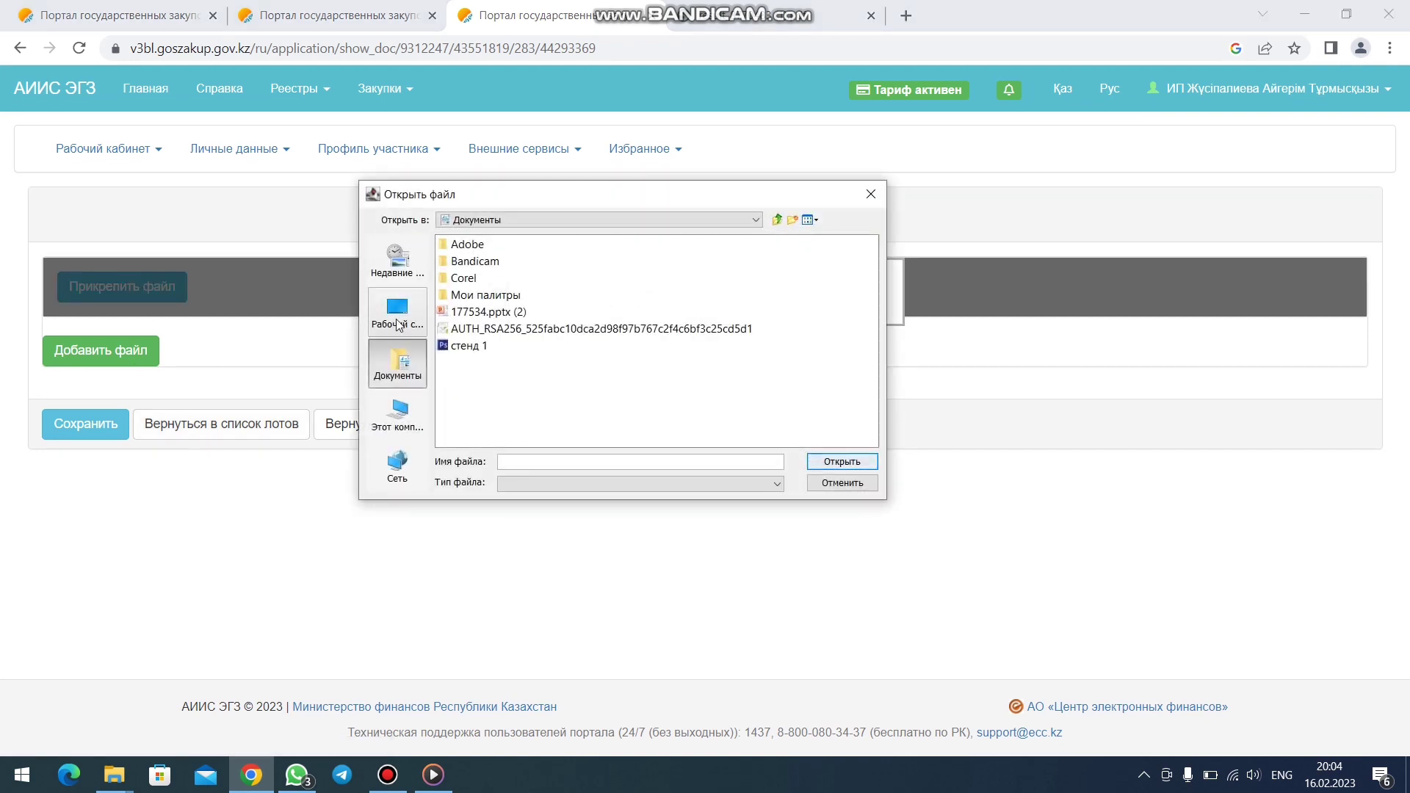
click(397, 314)
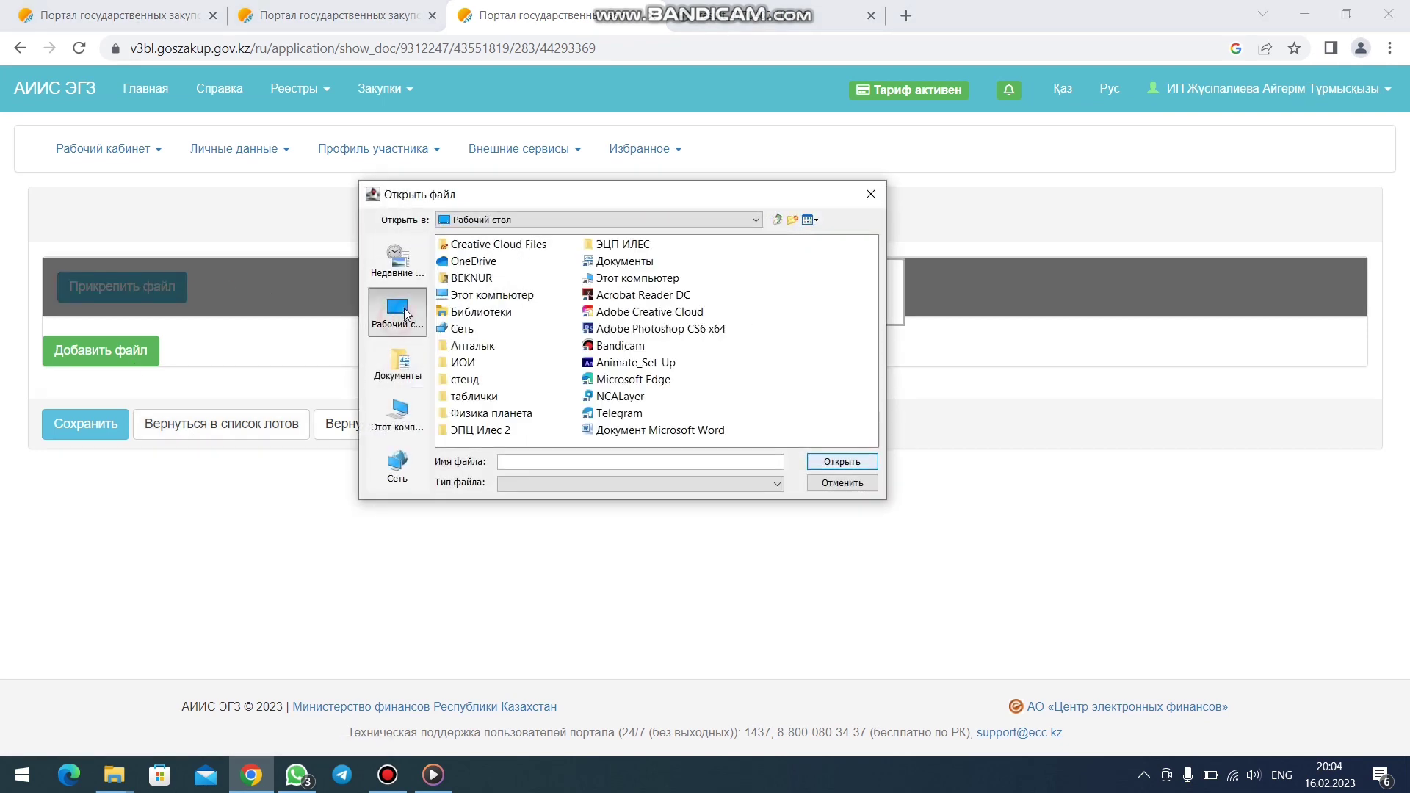
double_click(464, 363)
double_click(540, 244)
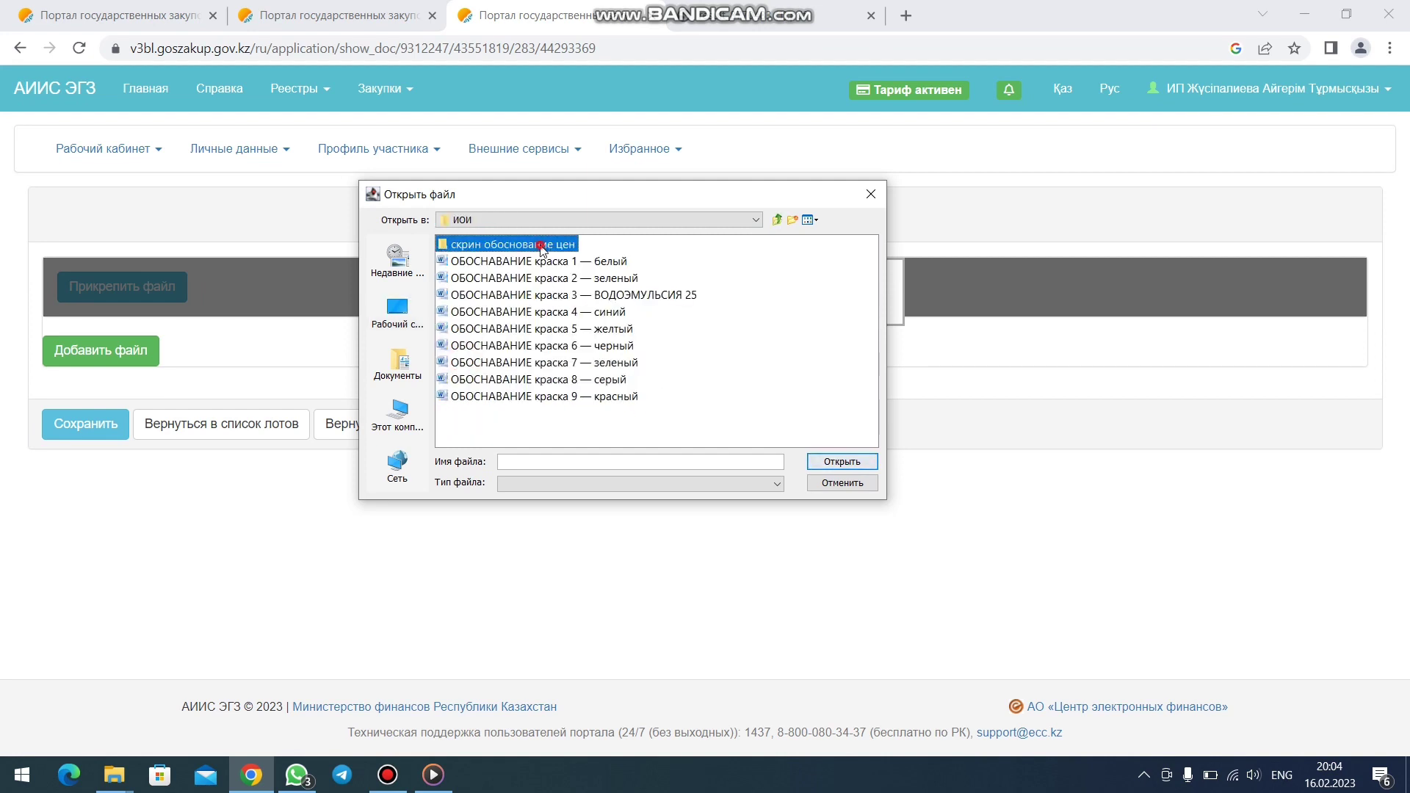
click(452, 294)
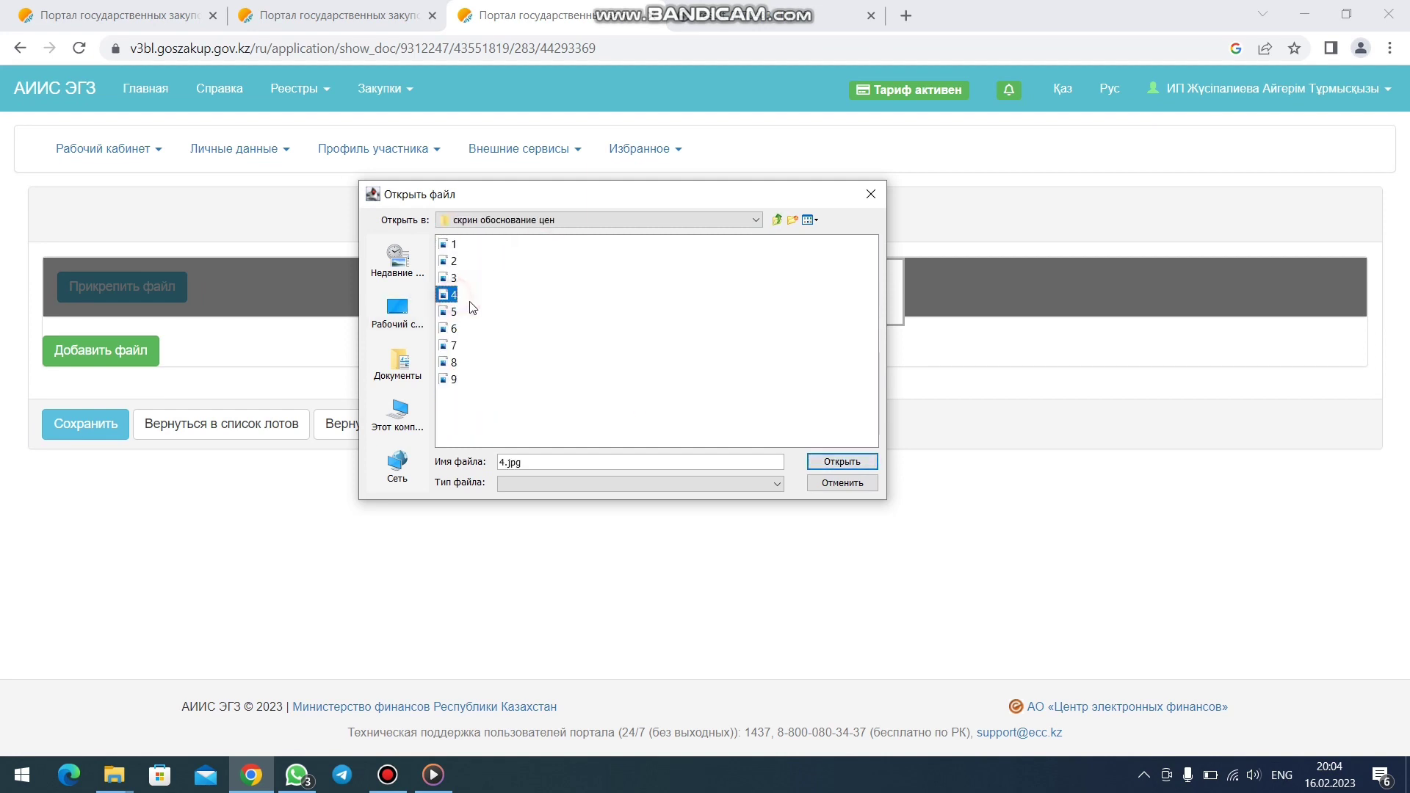
click(842, 463)
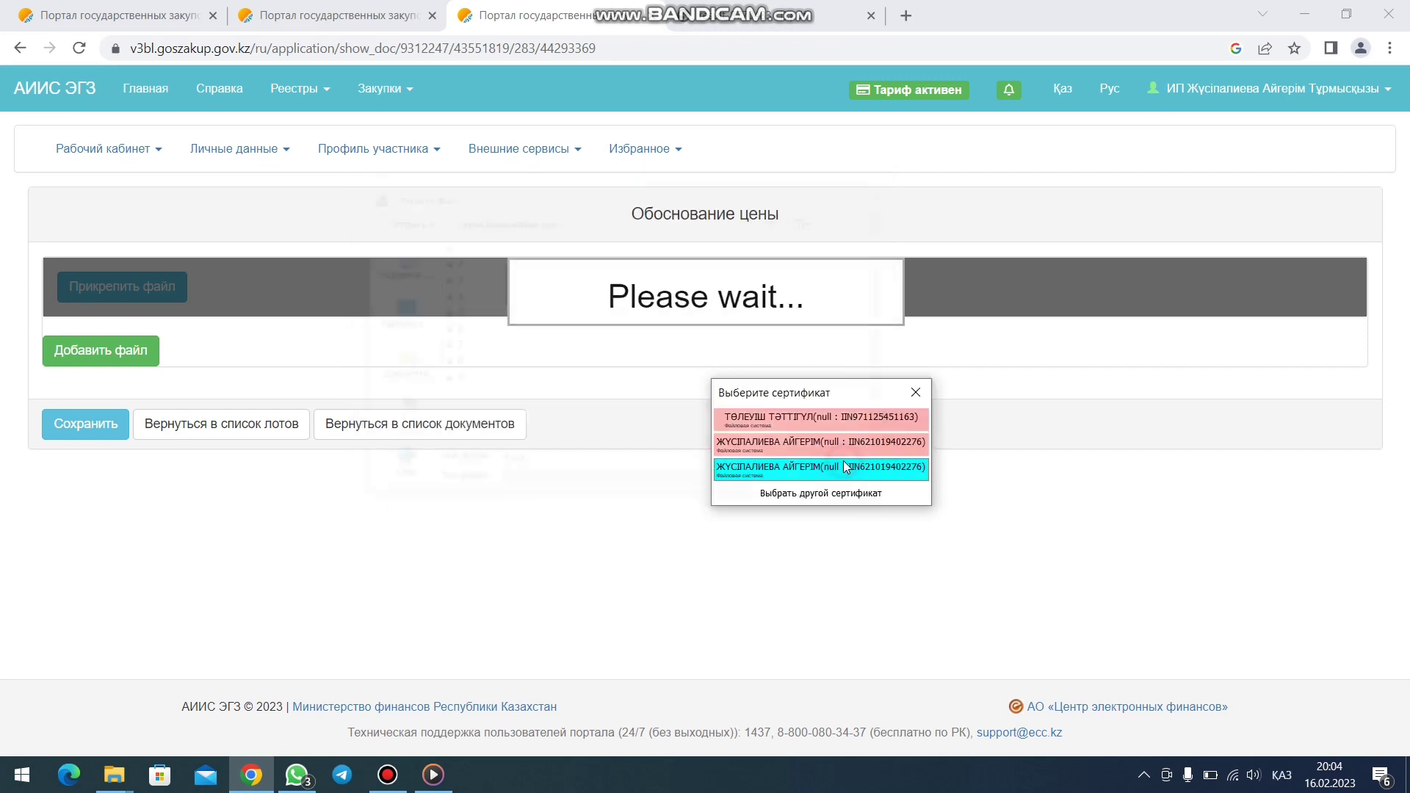
click(810, 464)
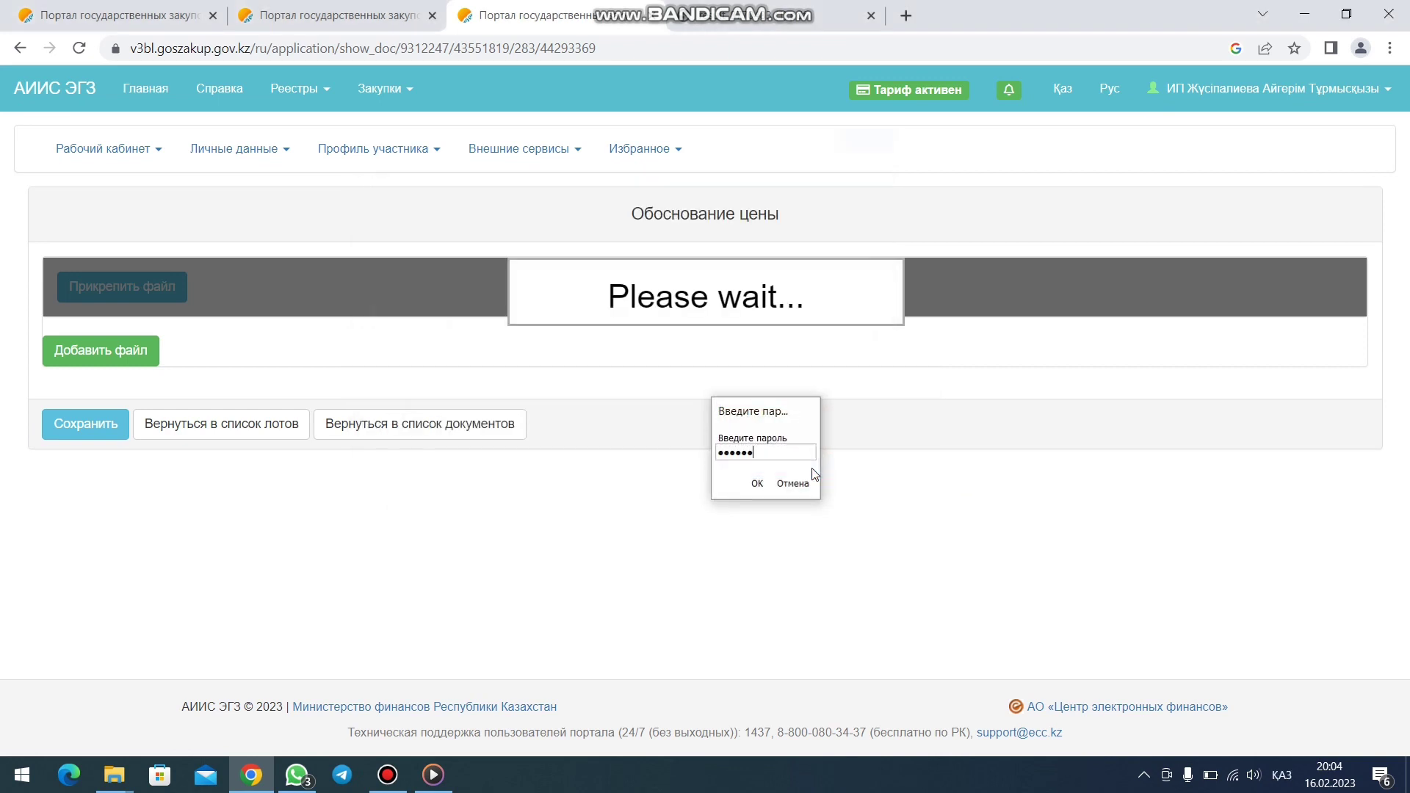
key(Return)
click(867, 152)
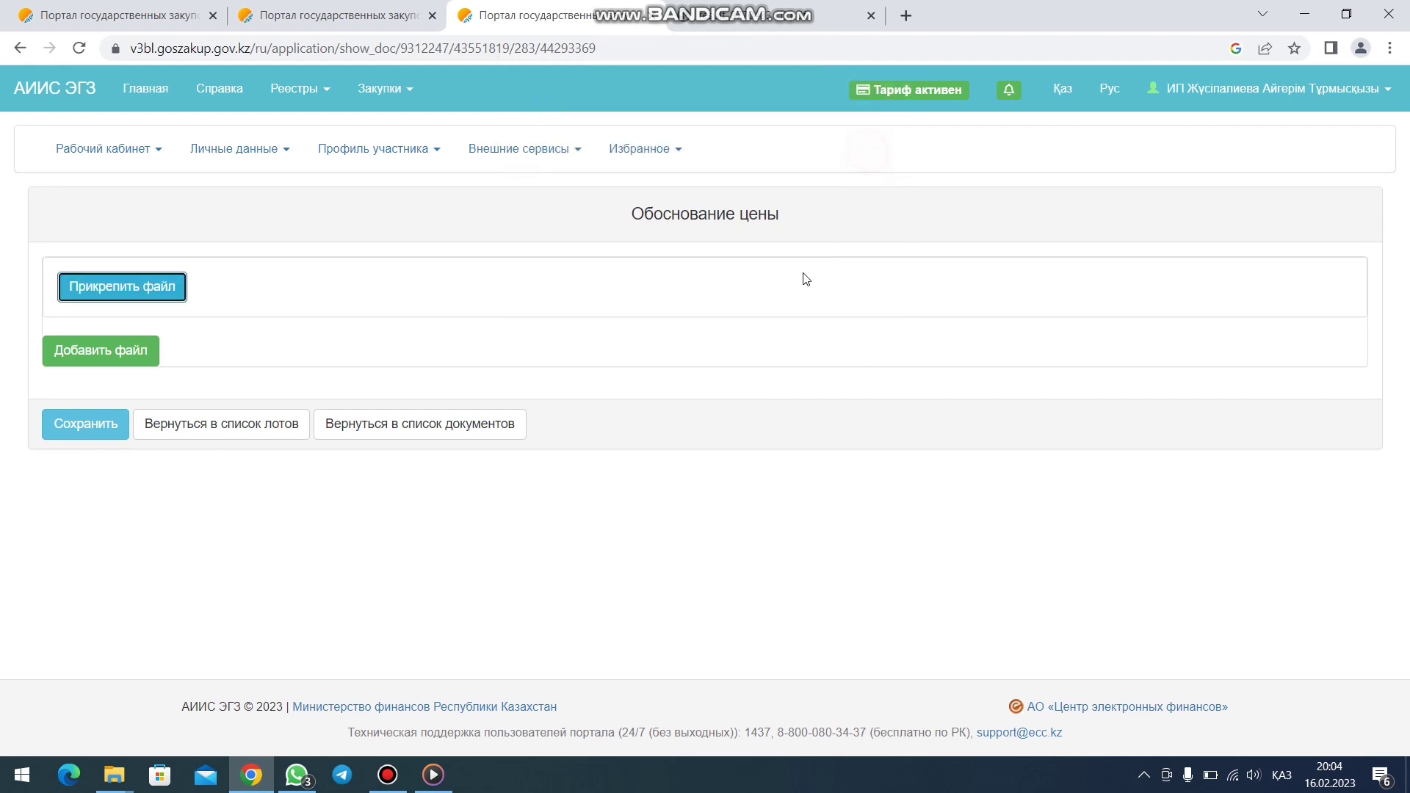
- Re-upload 4.jpg from ИОИ > скрин обоснование цен and pick the signing certificate
click(178, 290)
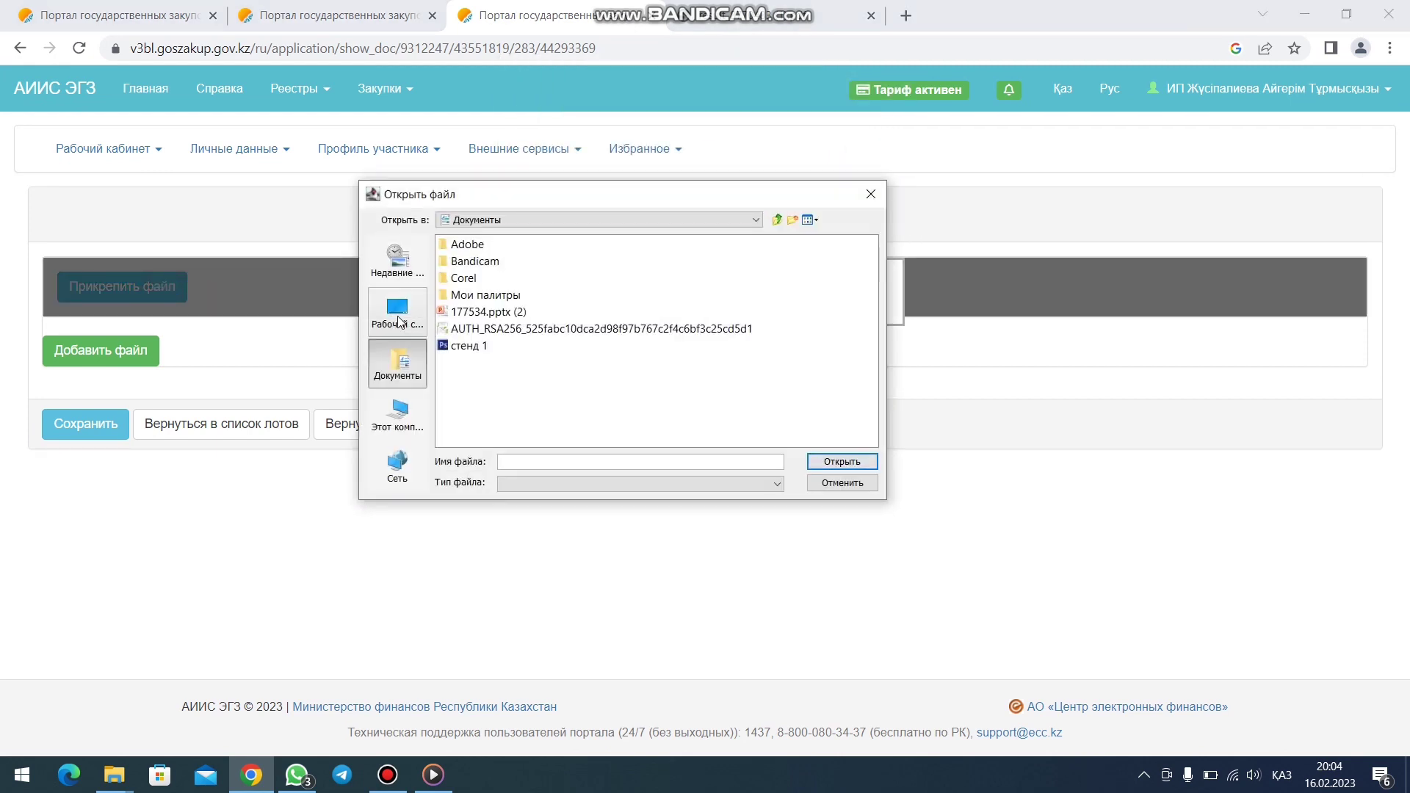
click(402, 321)
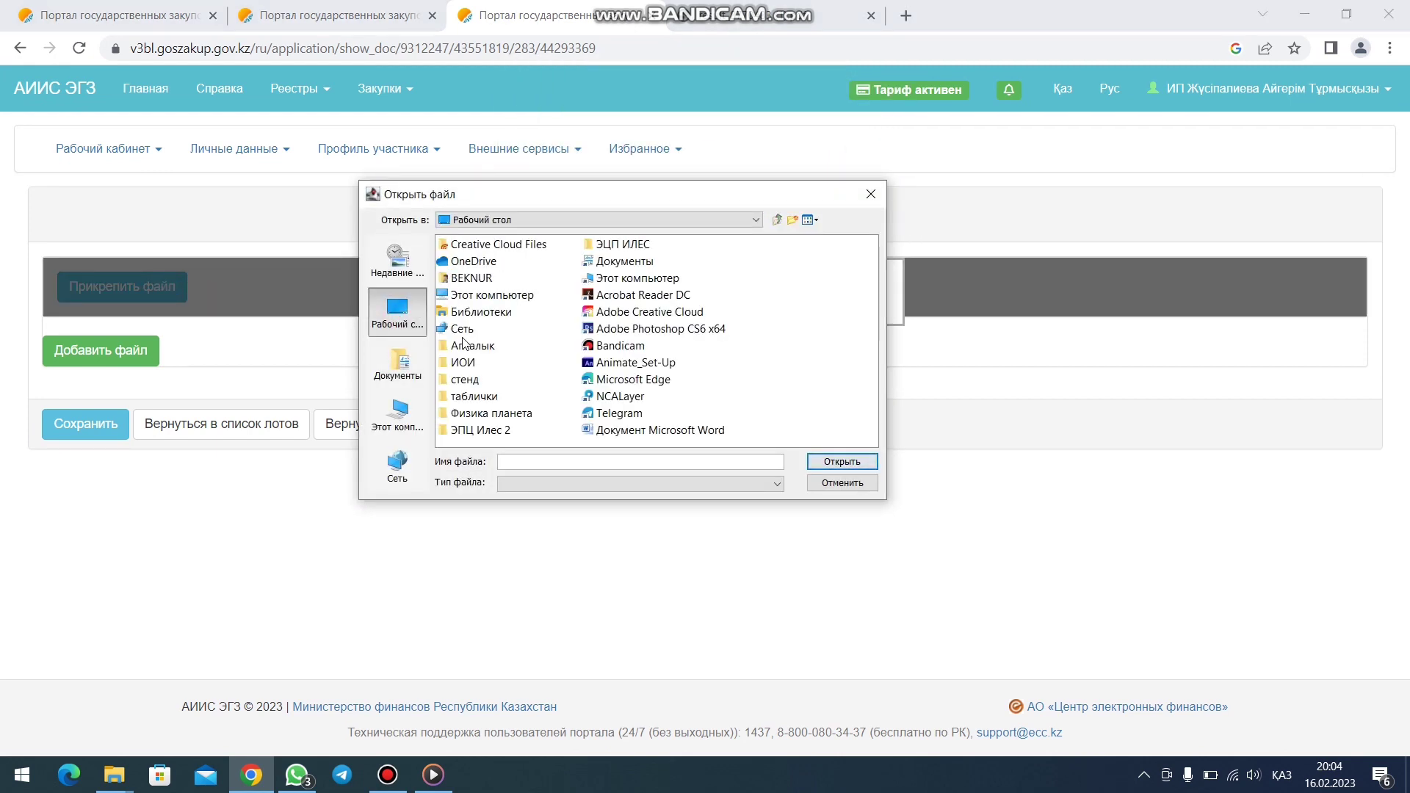
double_click(463, 362)
click(518, 244)
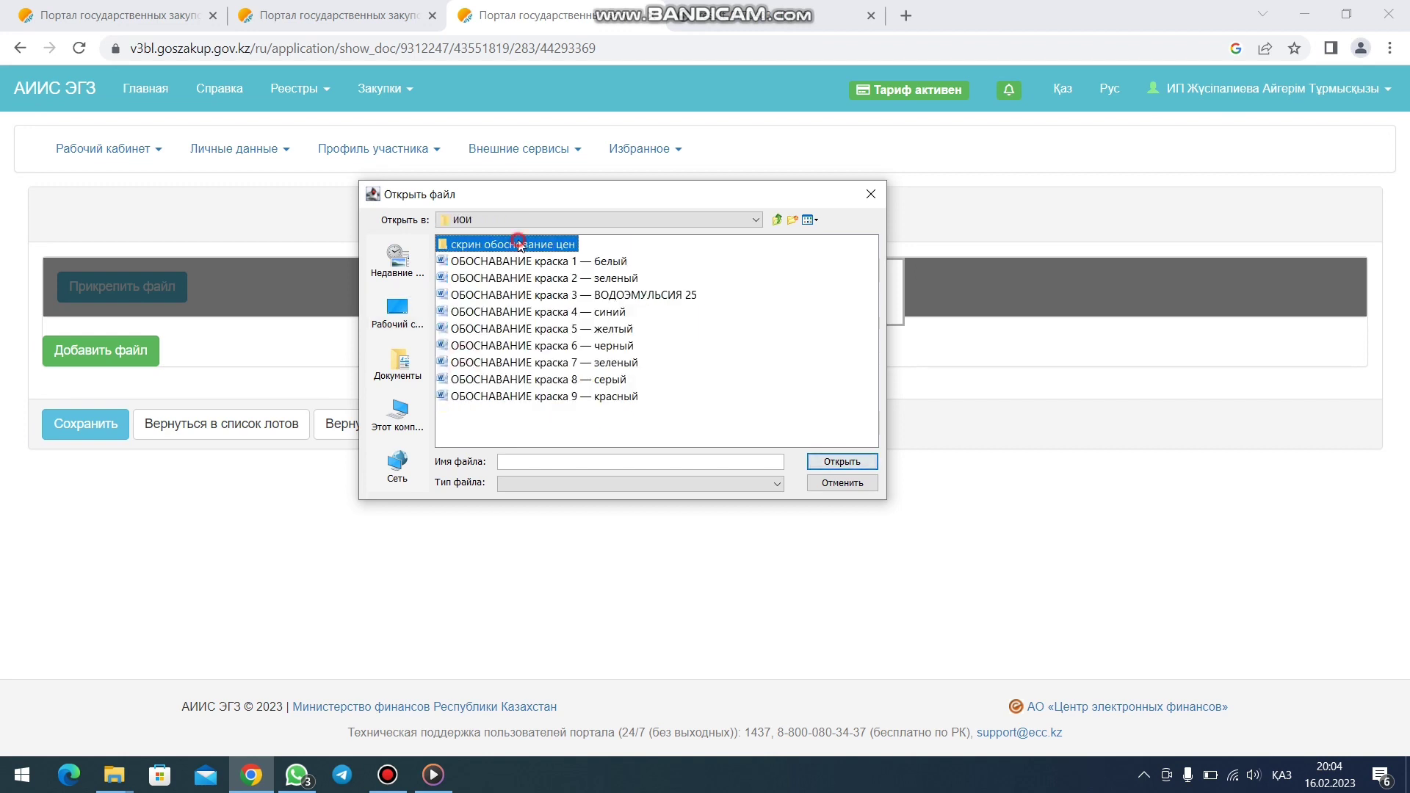
double_click(518, 245)
click(453, 295)
click(827, 463)
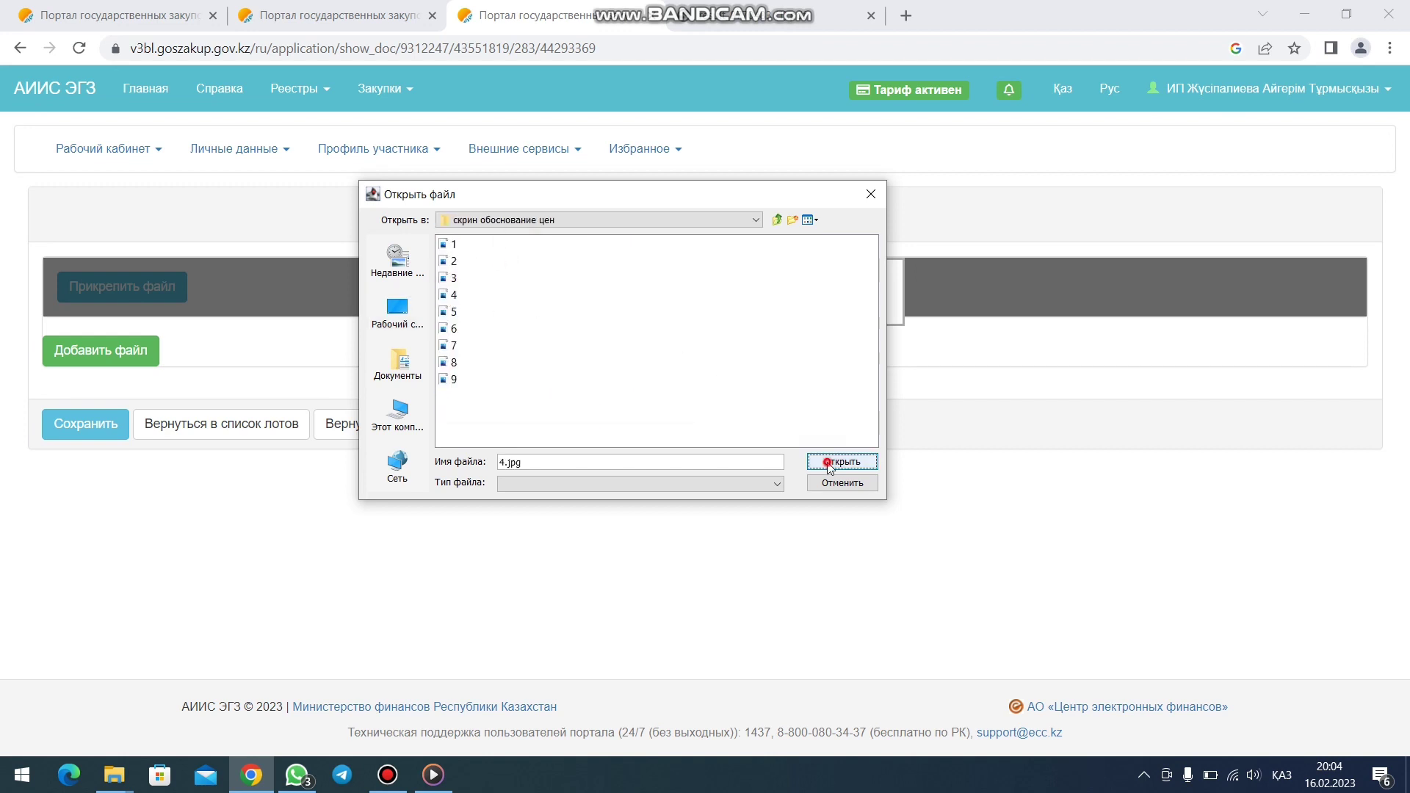
double_click(817, 468)
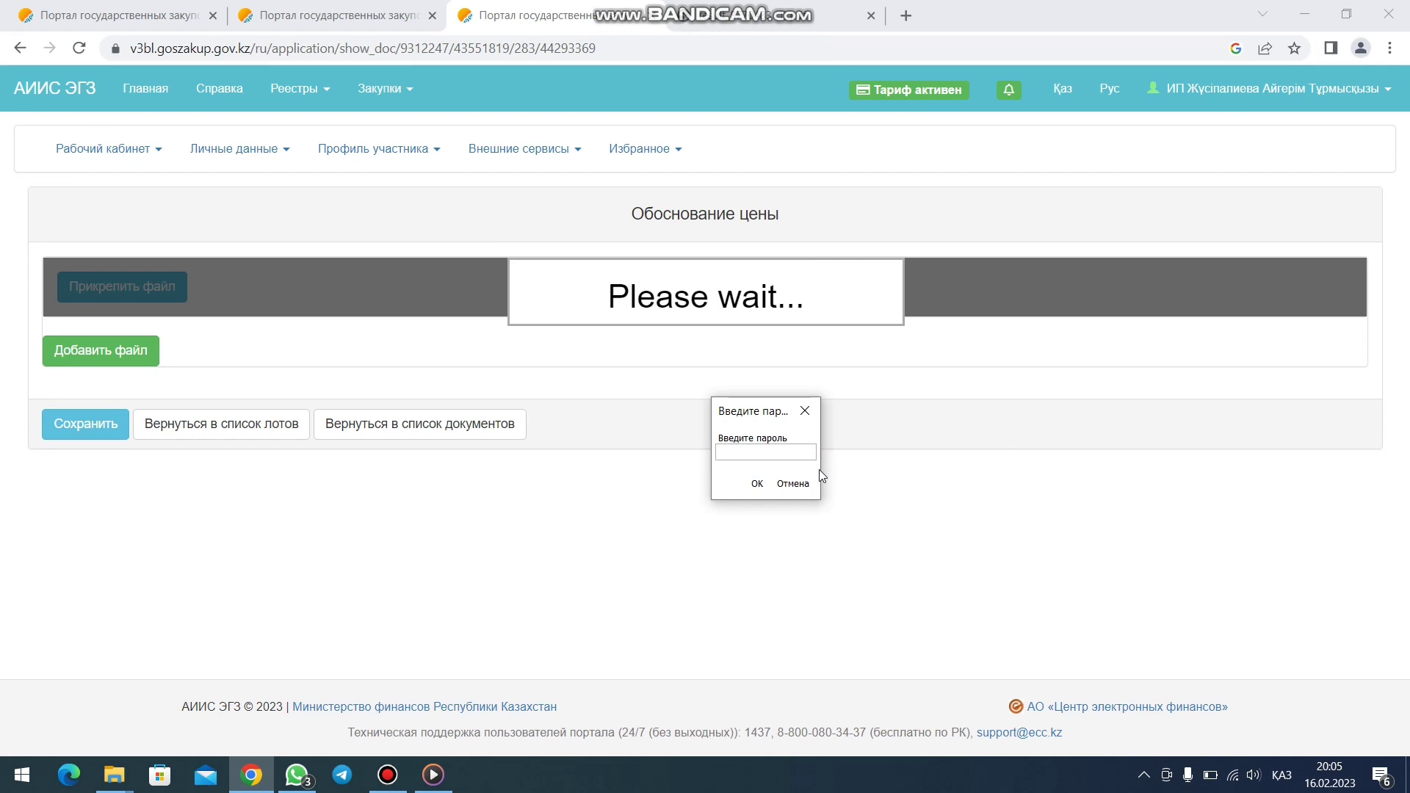
- Enter the certificate password in English layout, save the signed 4.jpg, and return to the lots
key(super+space)
key(super+space)
text(123456)
key(Return)
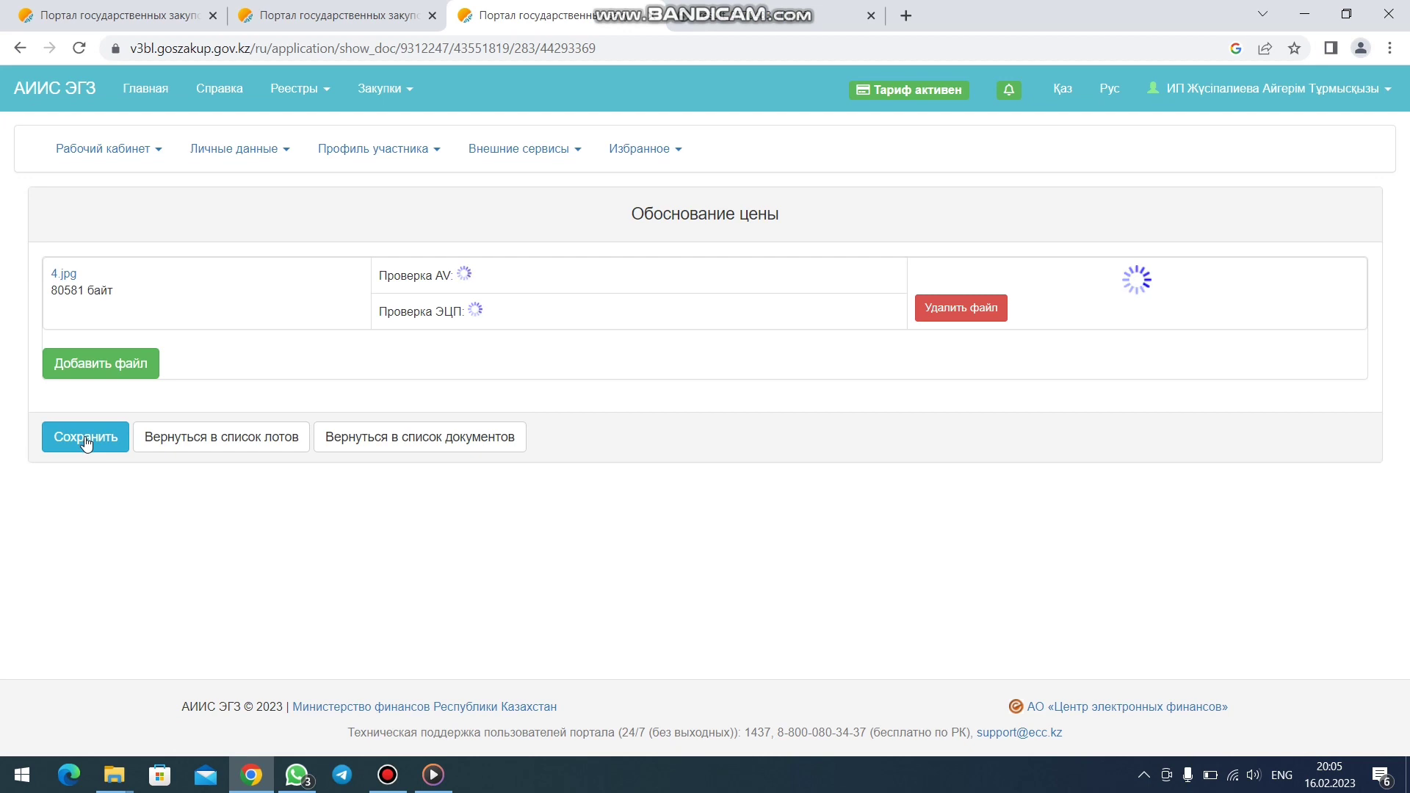
click(86, 439)
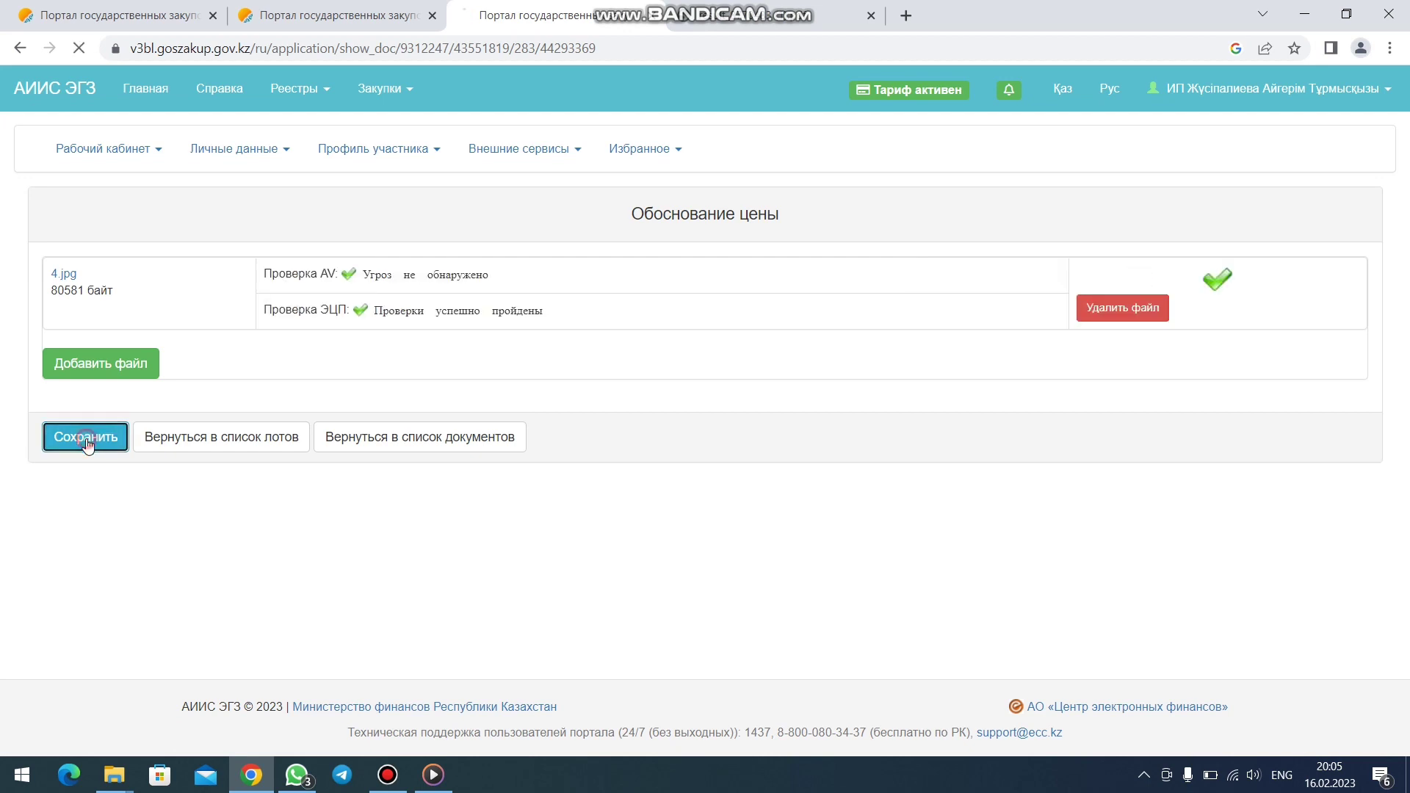
click(211, 444)
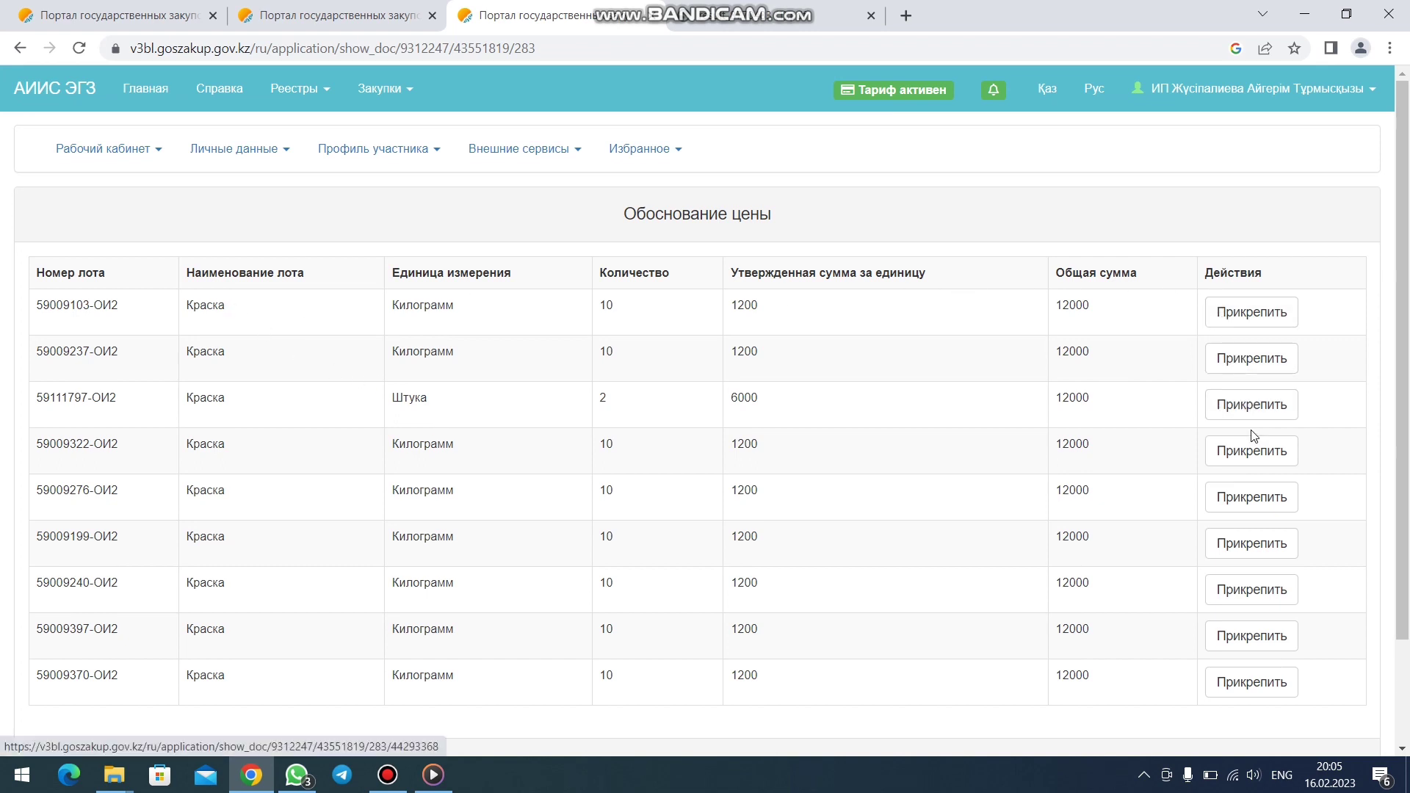
- Upload 5.jpg from ИОИ > скрин обоснование цен to the fifth lot
click(1256, 505)
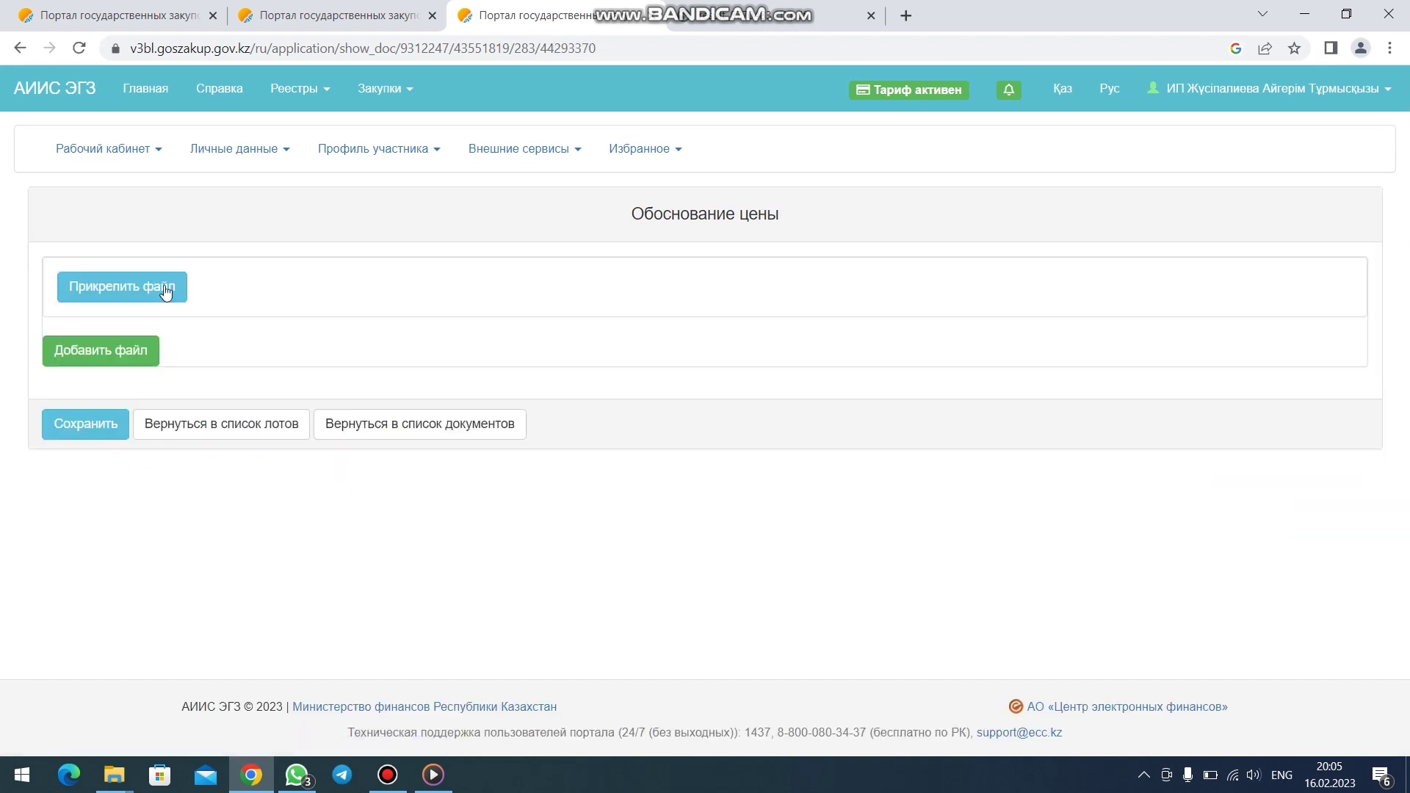
click(161, 291)
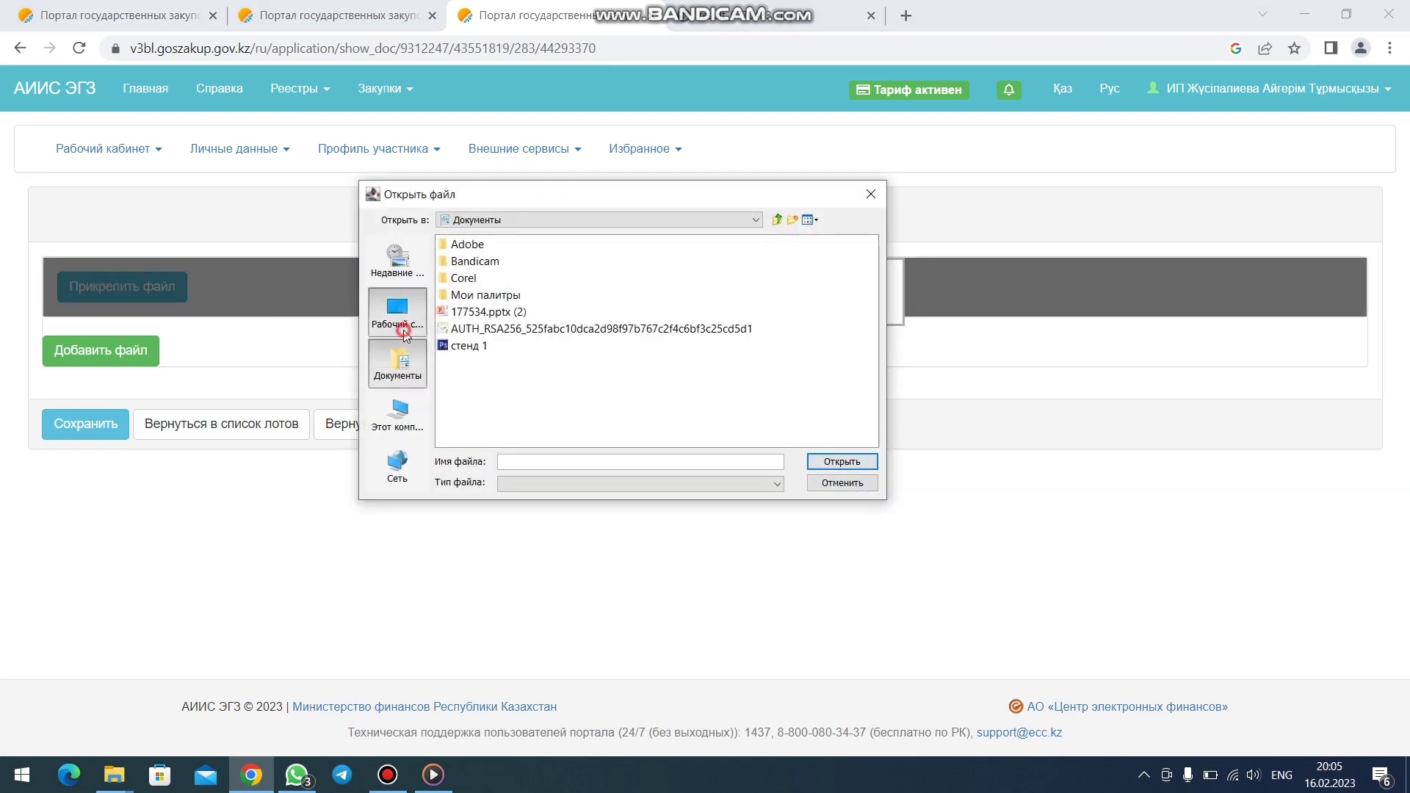
click(397, 312)
double_click(465, 370)
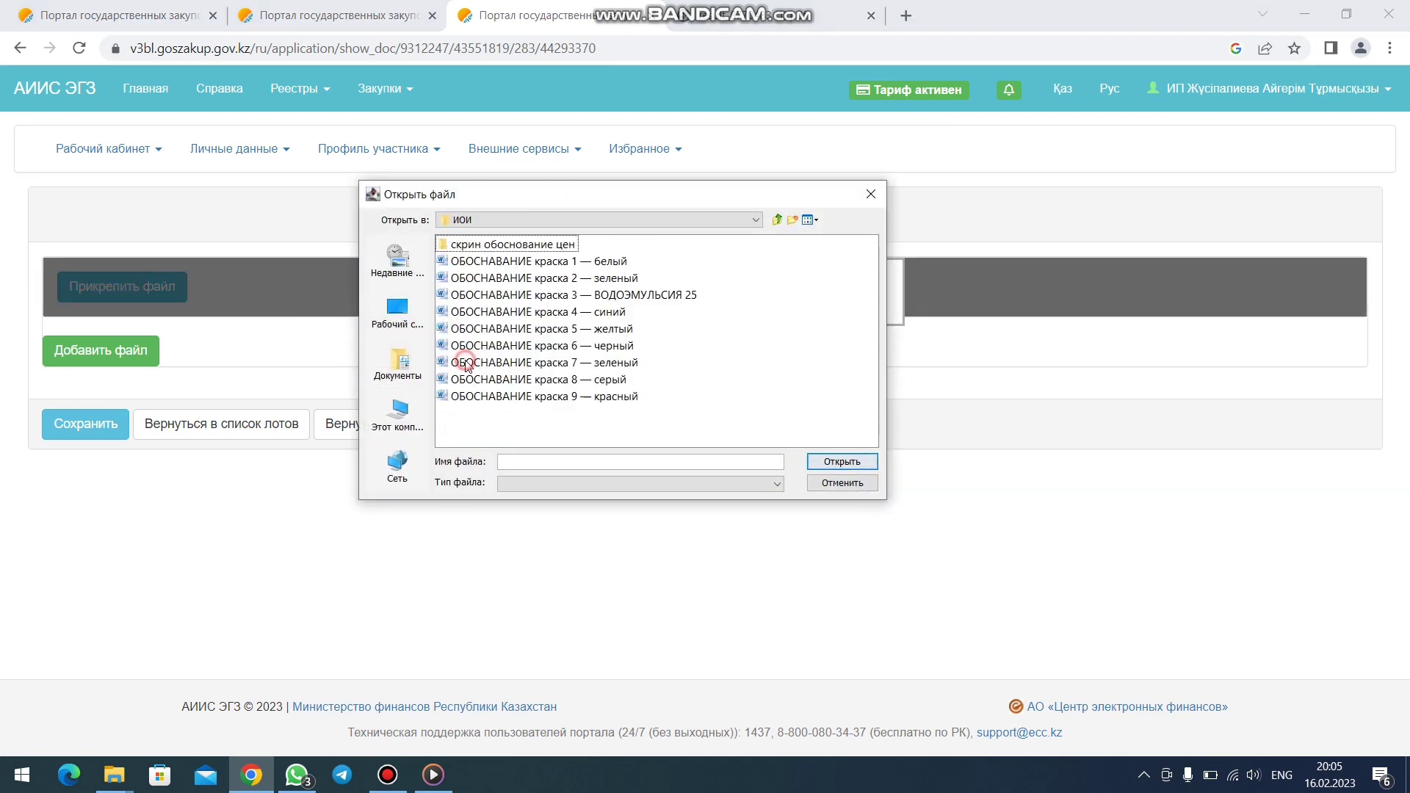
double_click(479, 243)
click(450, 311)
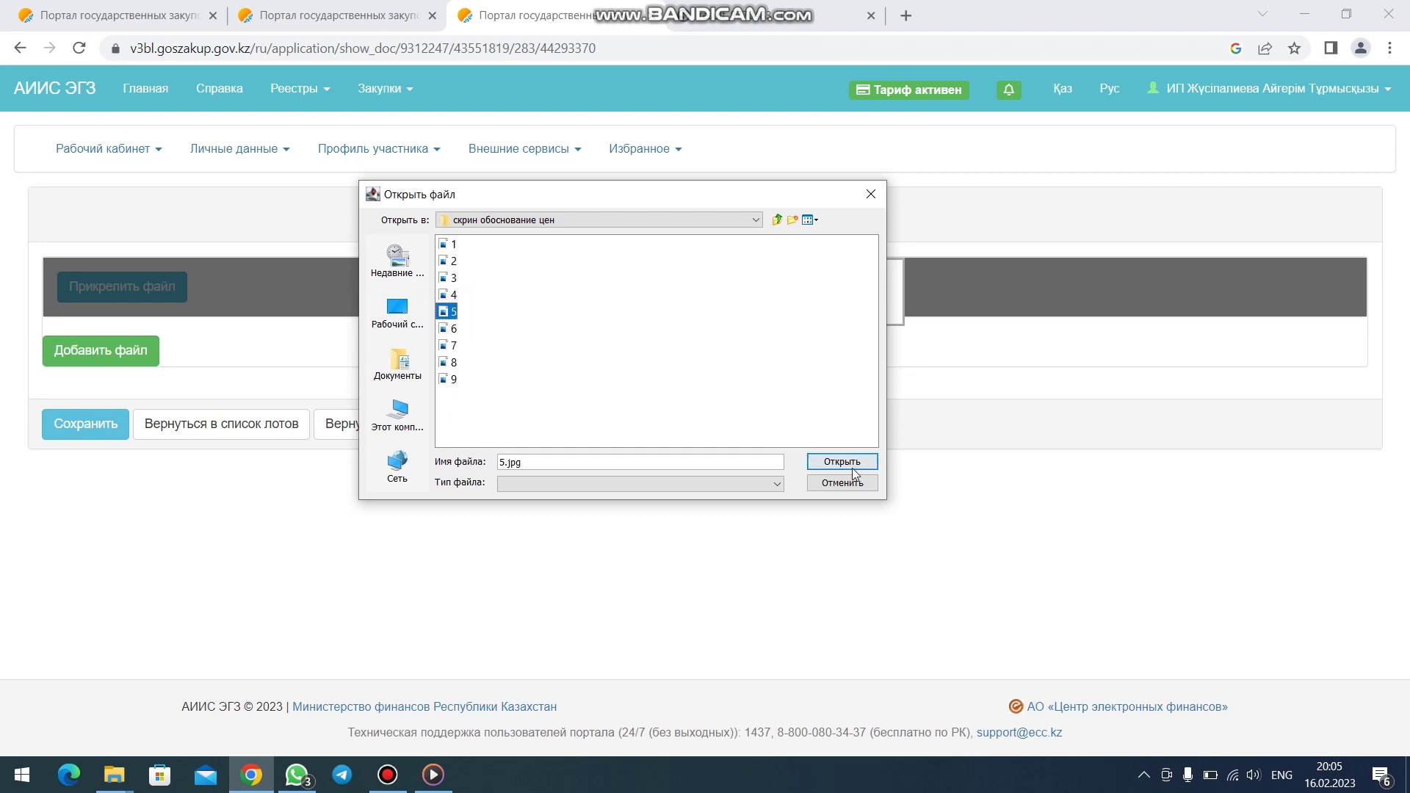
click(844, 462)
- Sign 5.jpg with the certificate password, save after checks finish, and return to the lots
click(826, 465)
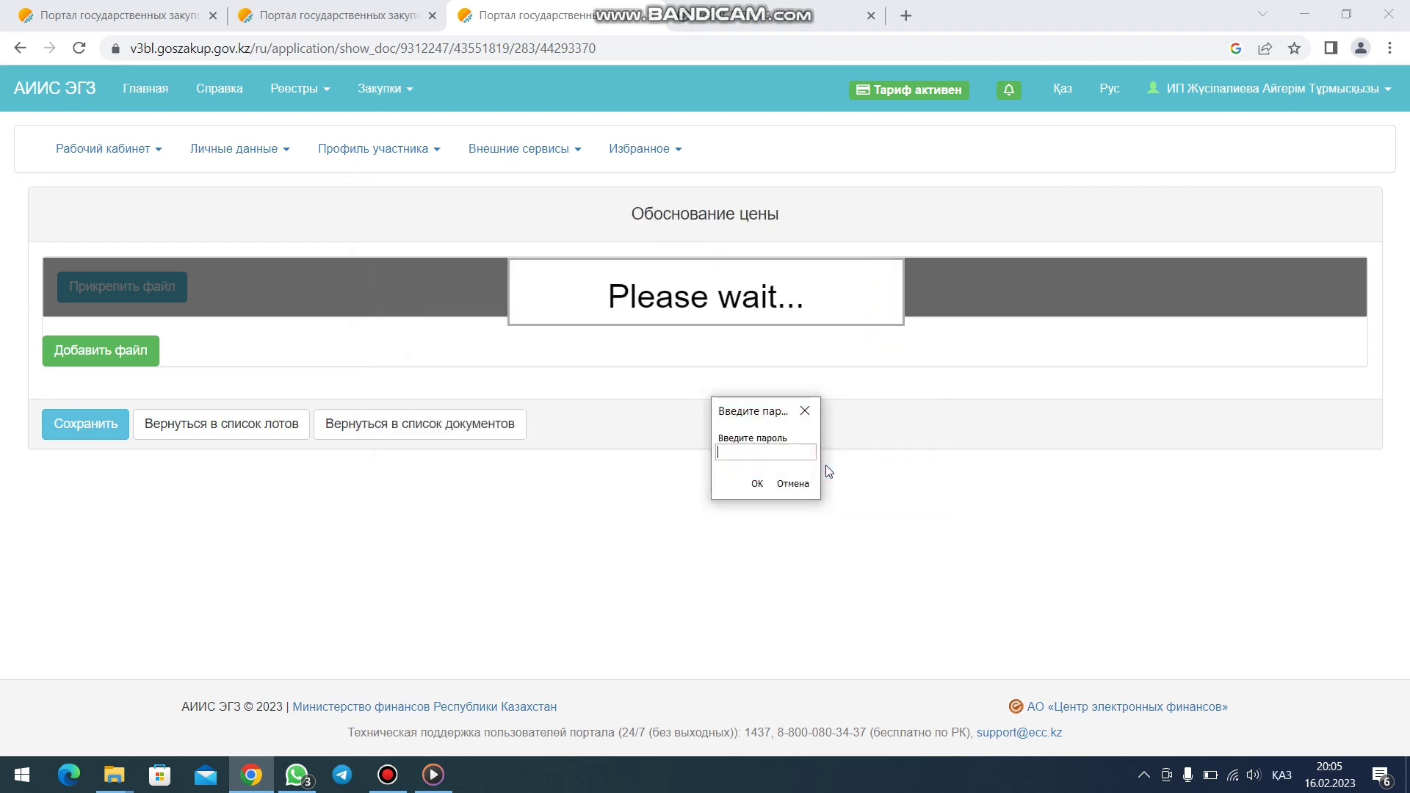
key(super+space)
text(••••••)
key(Return)
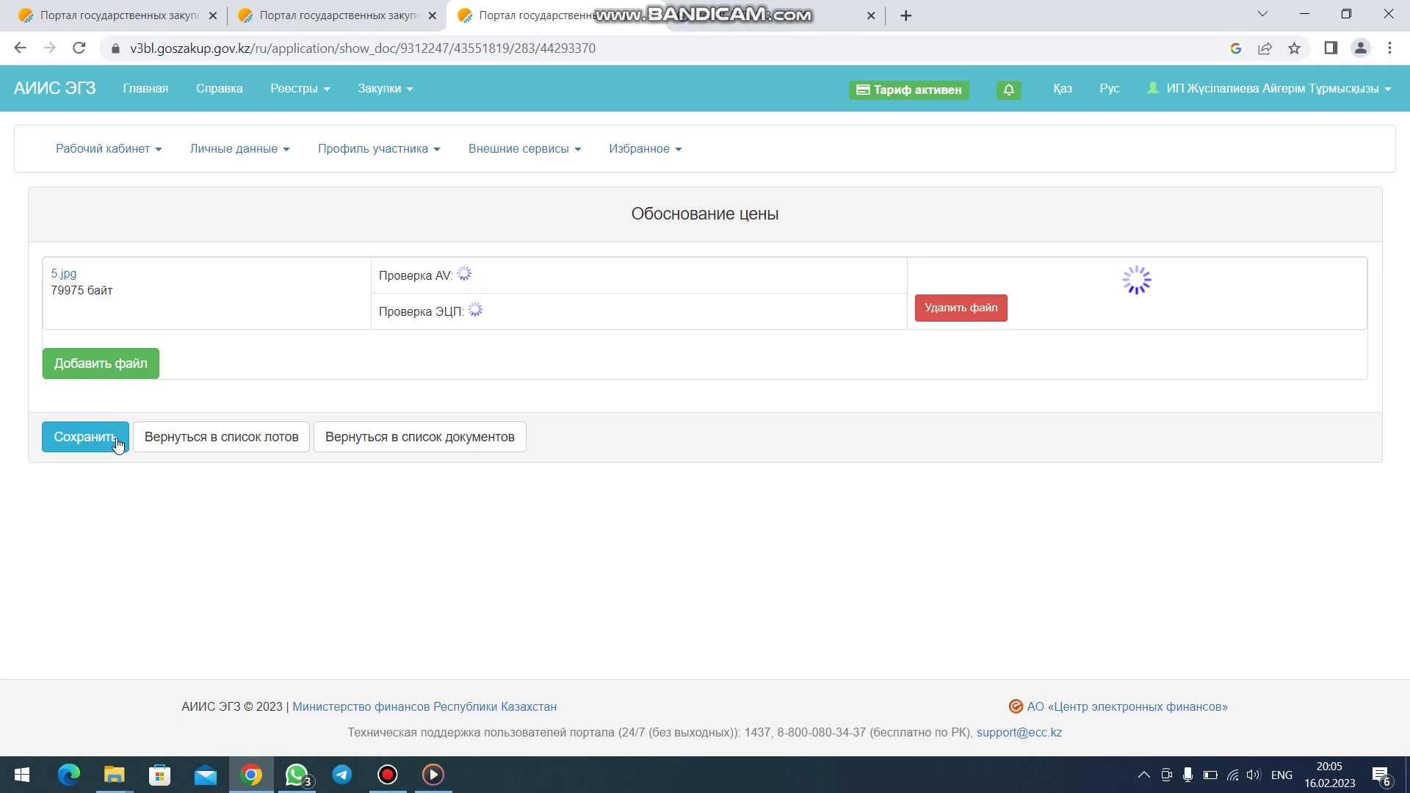
click(107, 450)
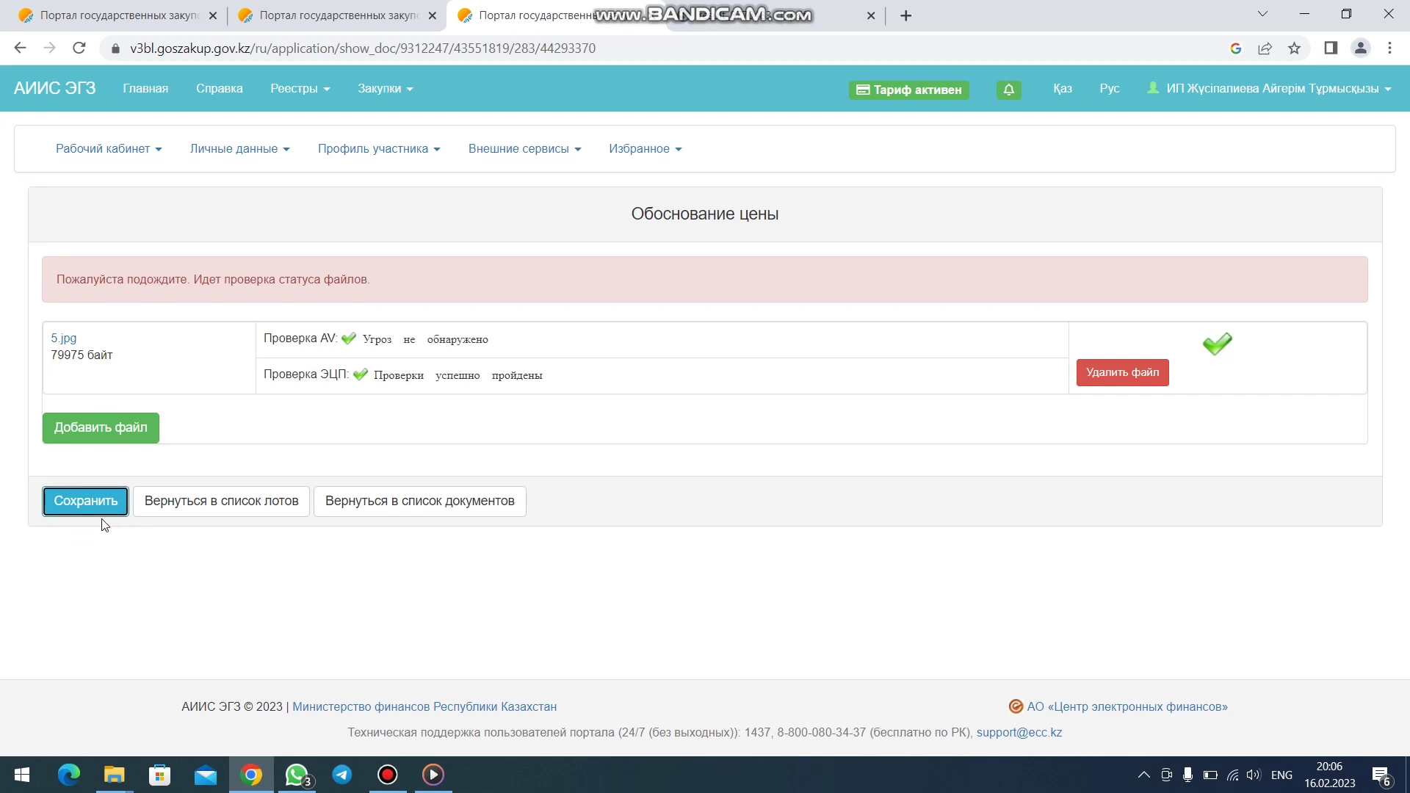
click(96, 510)
click(222, 449)
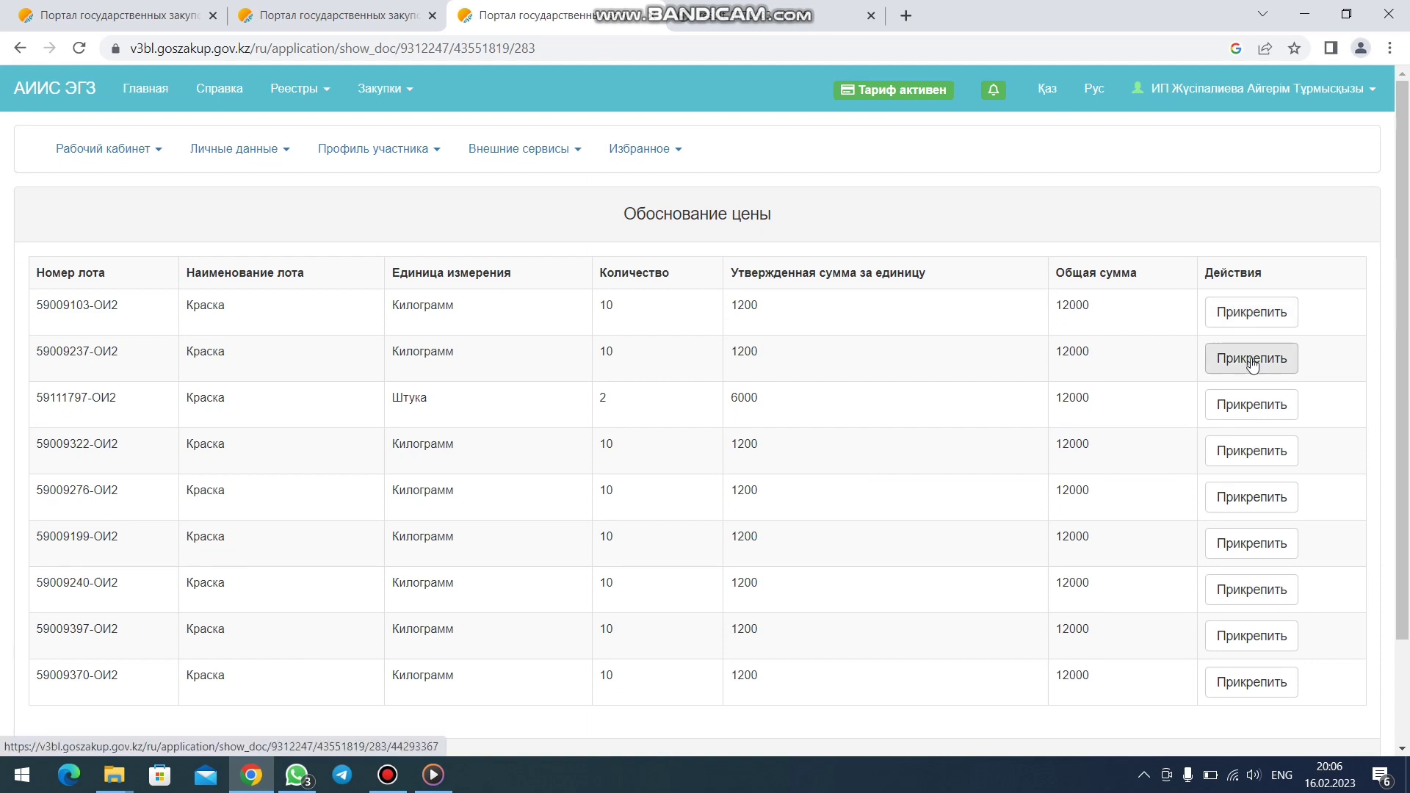
- Upload 6.jpg from ИОИ > скрин обоснование цен to the sixth lot
click(1252, 545)
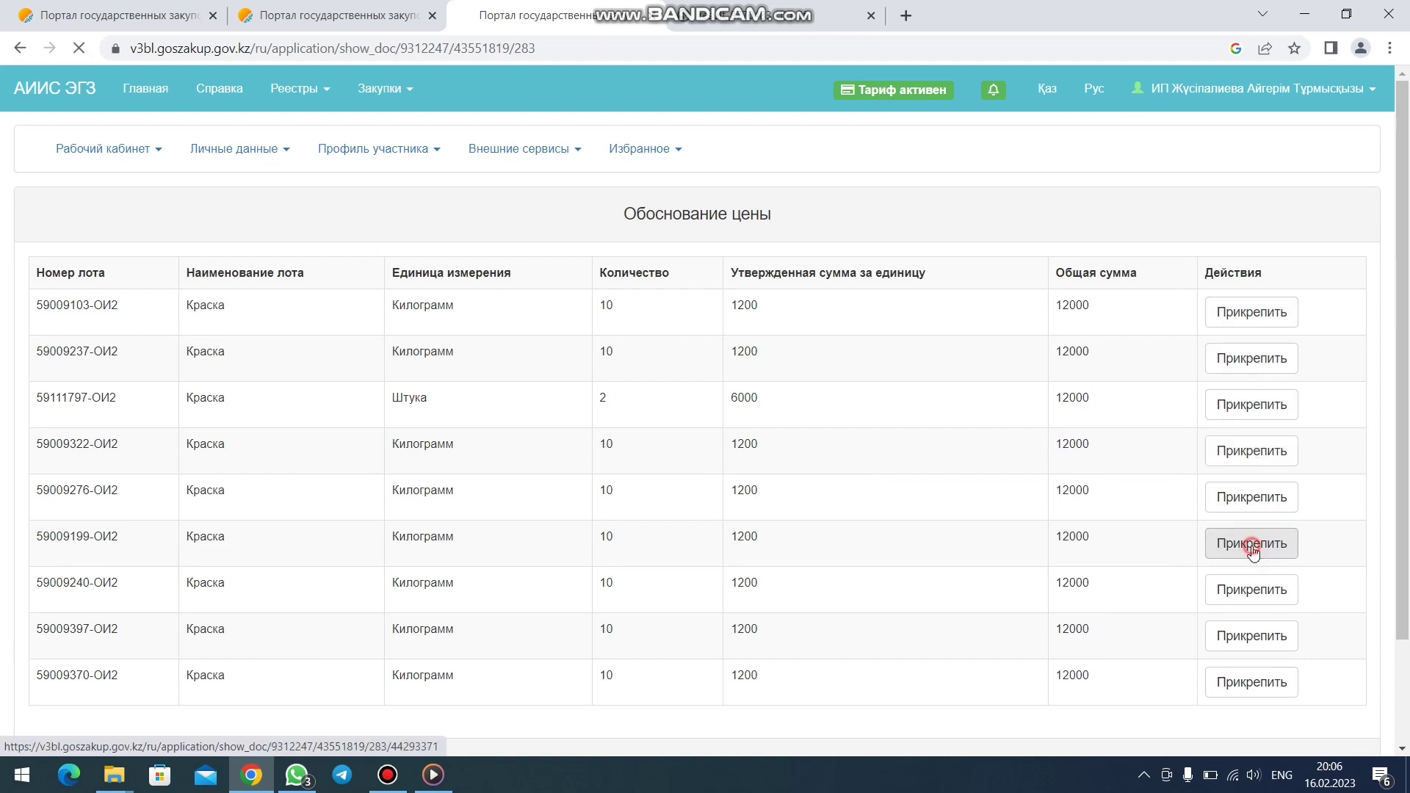
click(147, 286)
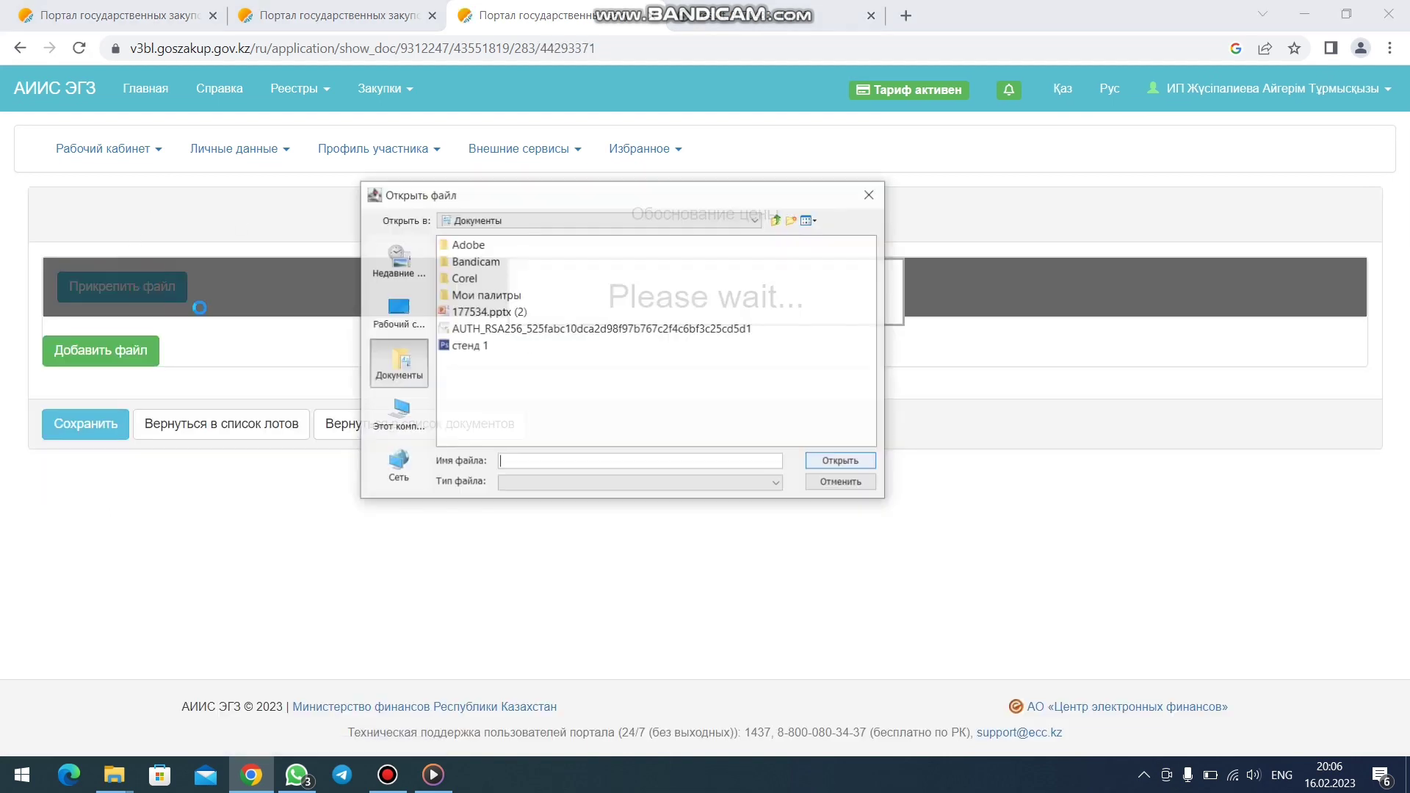
click(406, 318)
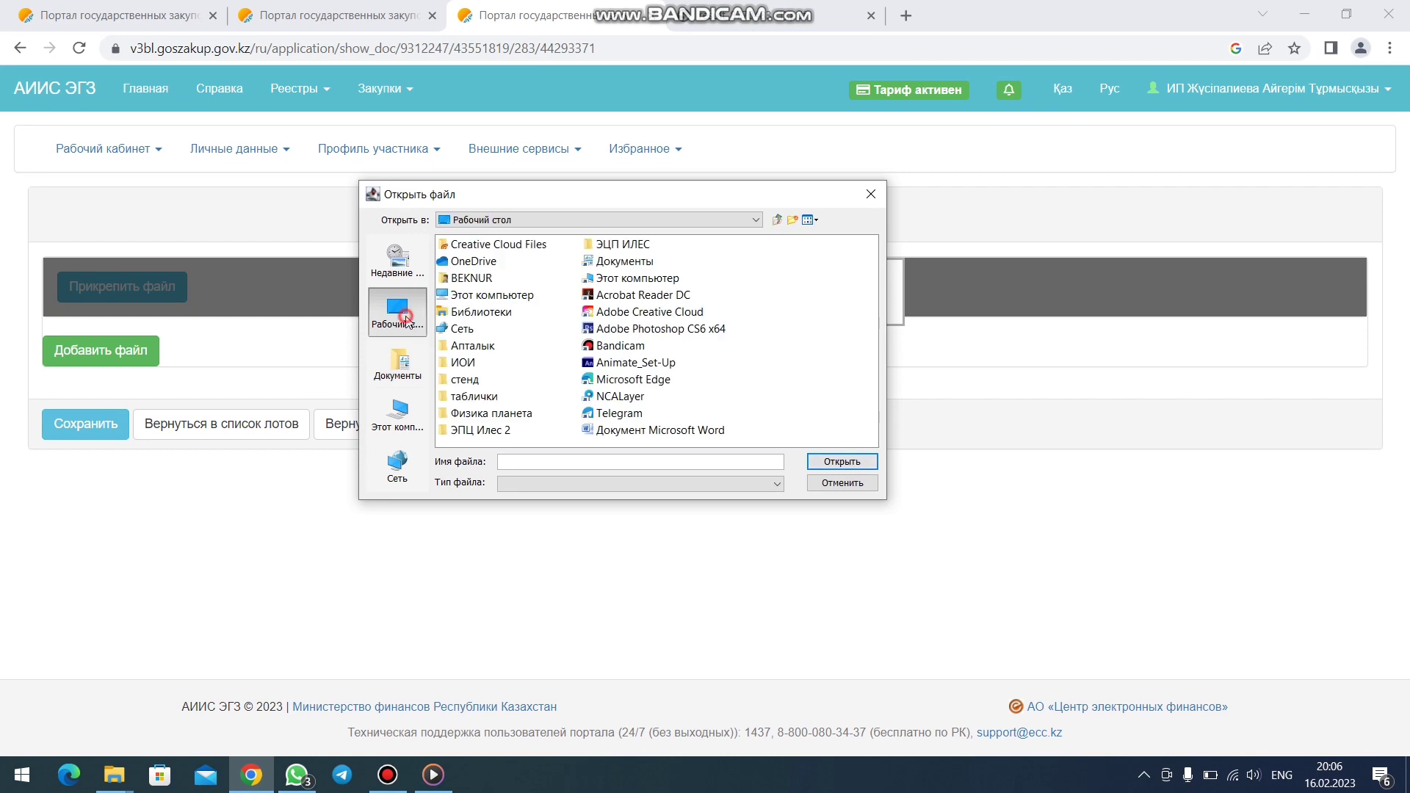
double_click(466, 366)
double_click(535, 245)
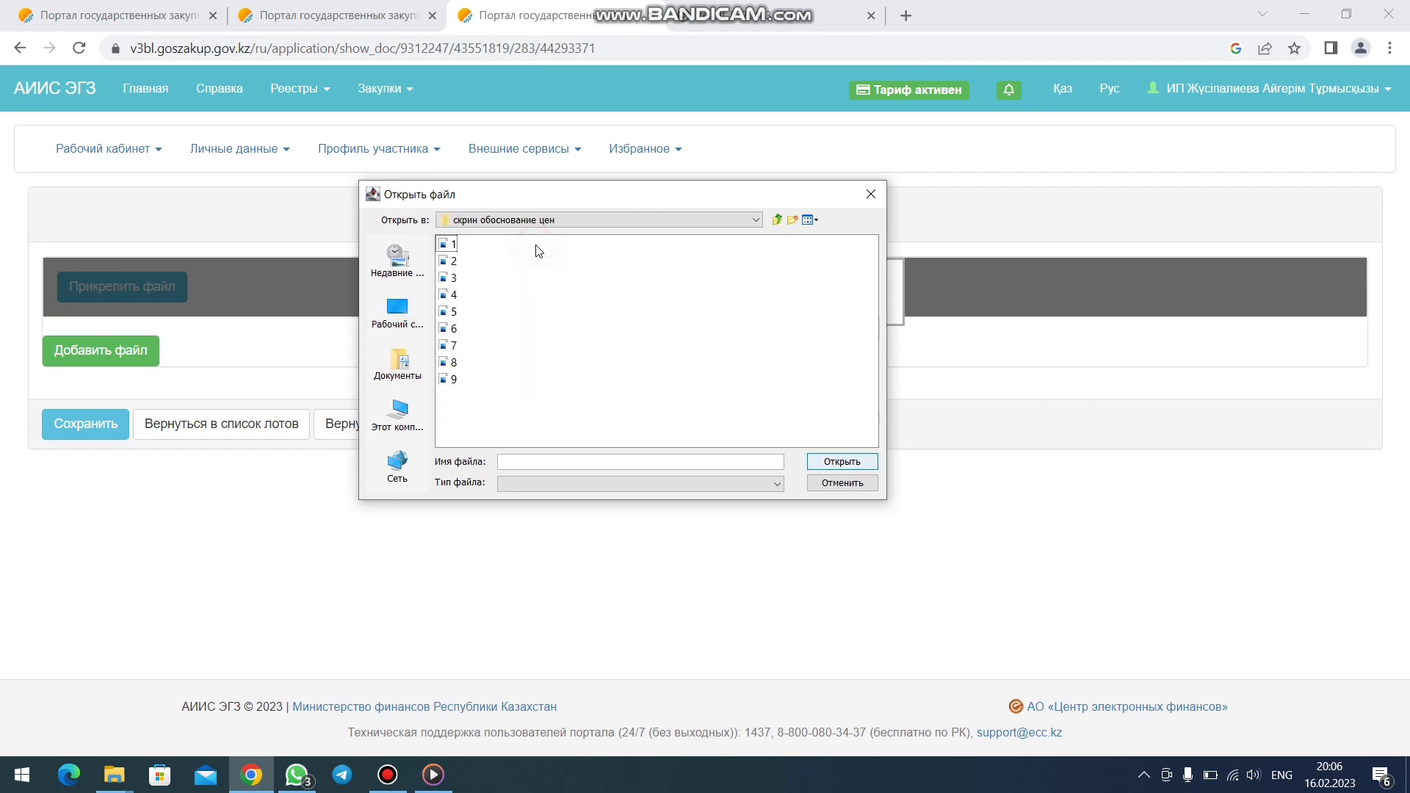
click(453, 328)
click(837, 461)
- Sign 6.jpg with the certificate password, save it, and return to the lots list
click(824, 469)
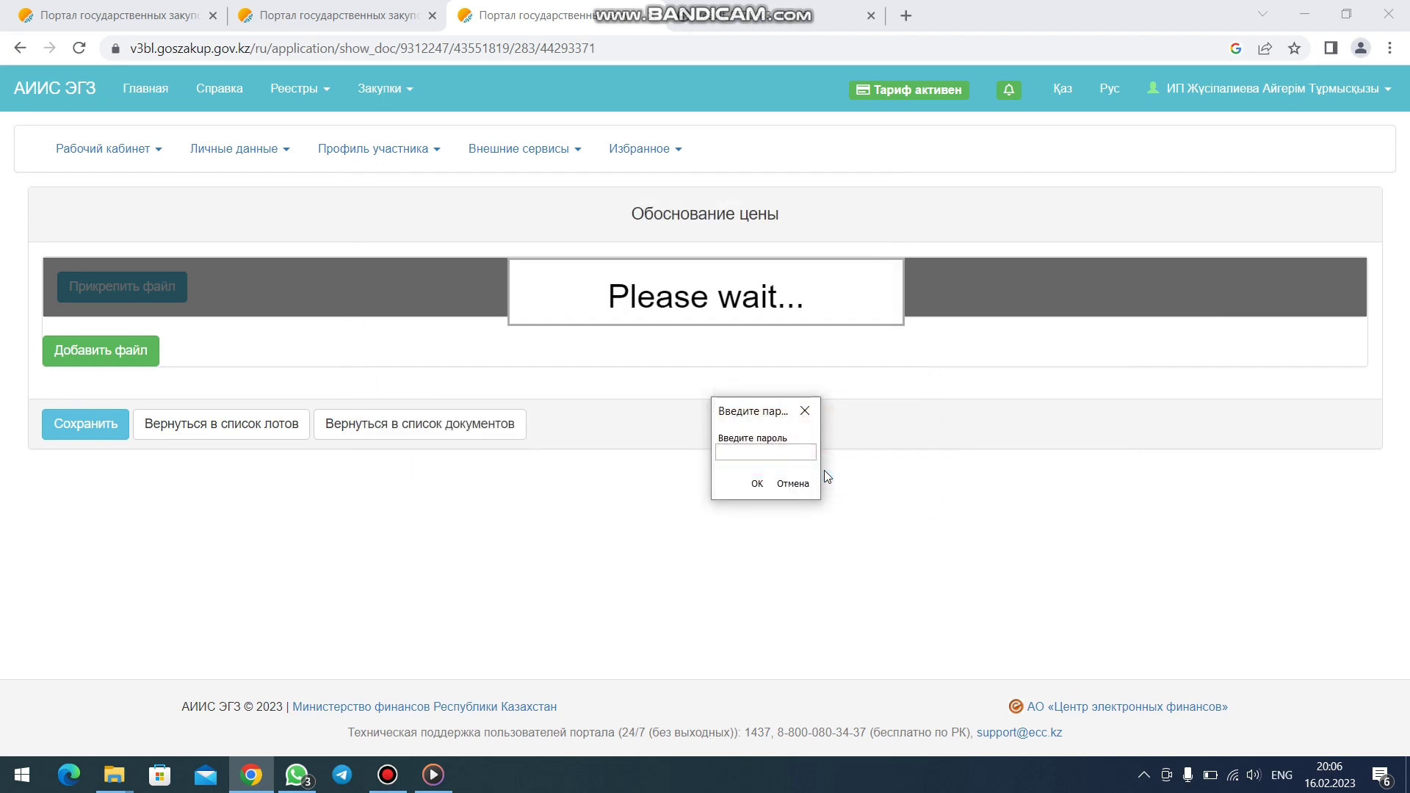
text(••••••)
key(Return)
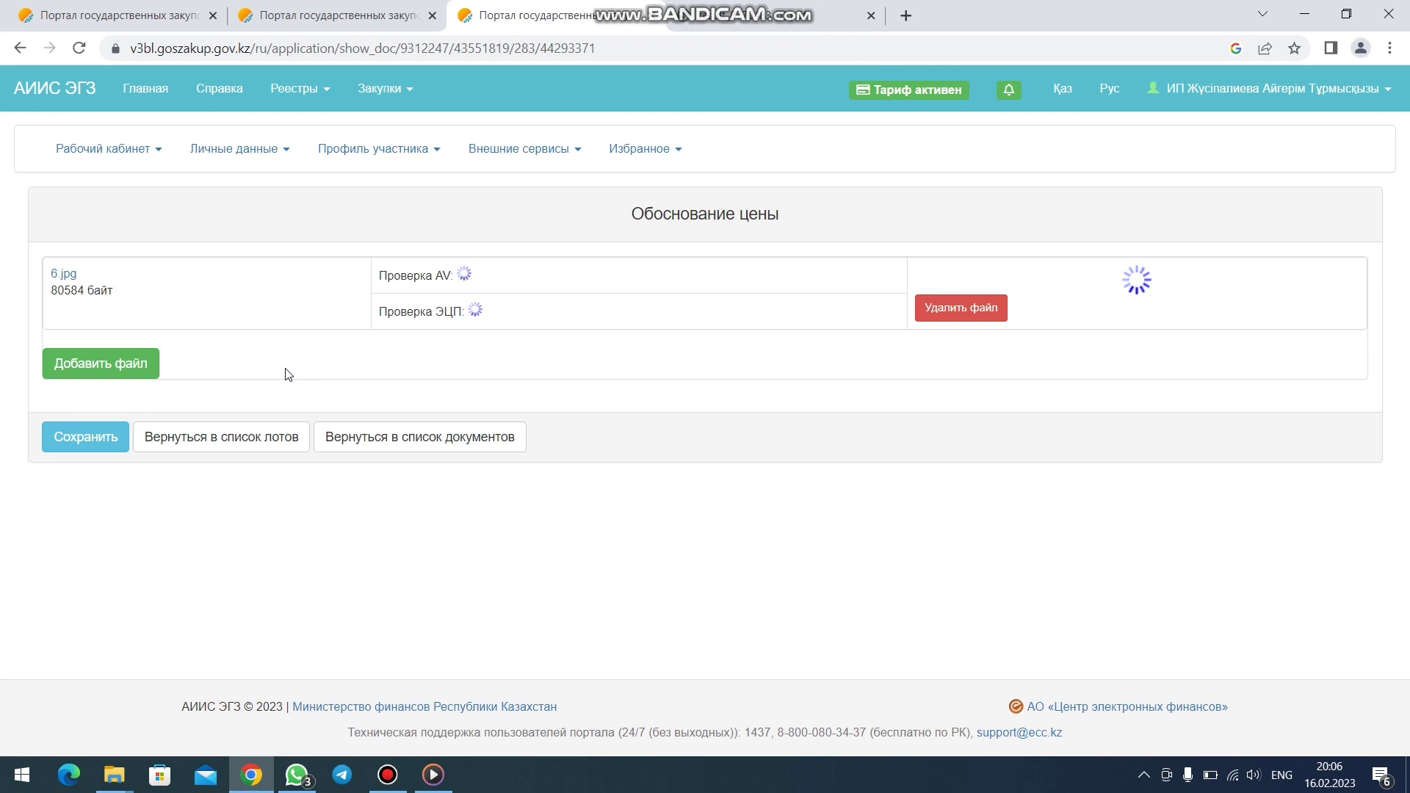
click(92, 432)
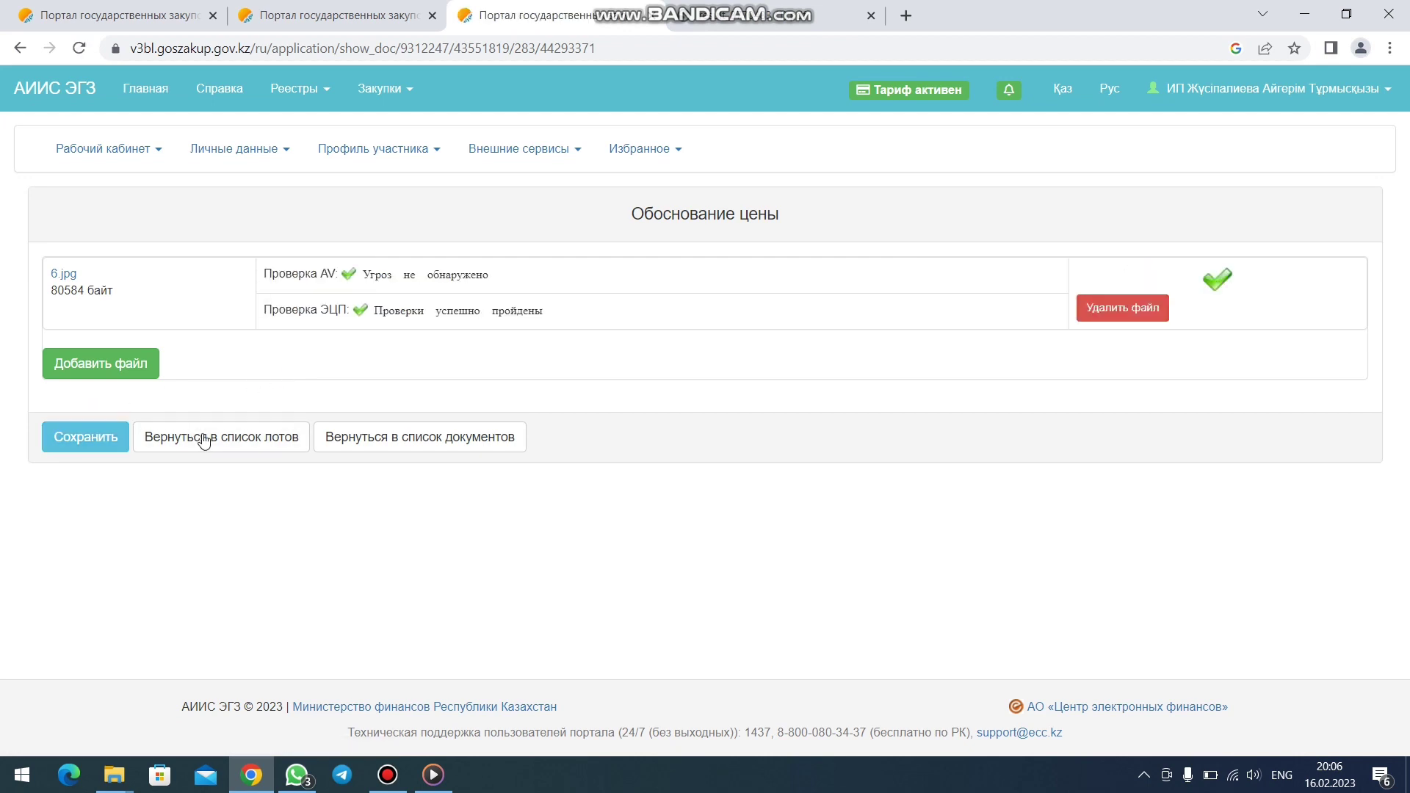
click(204, 437)
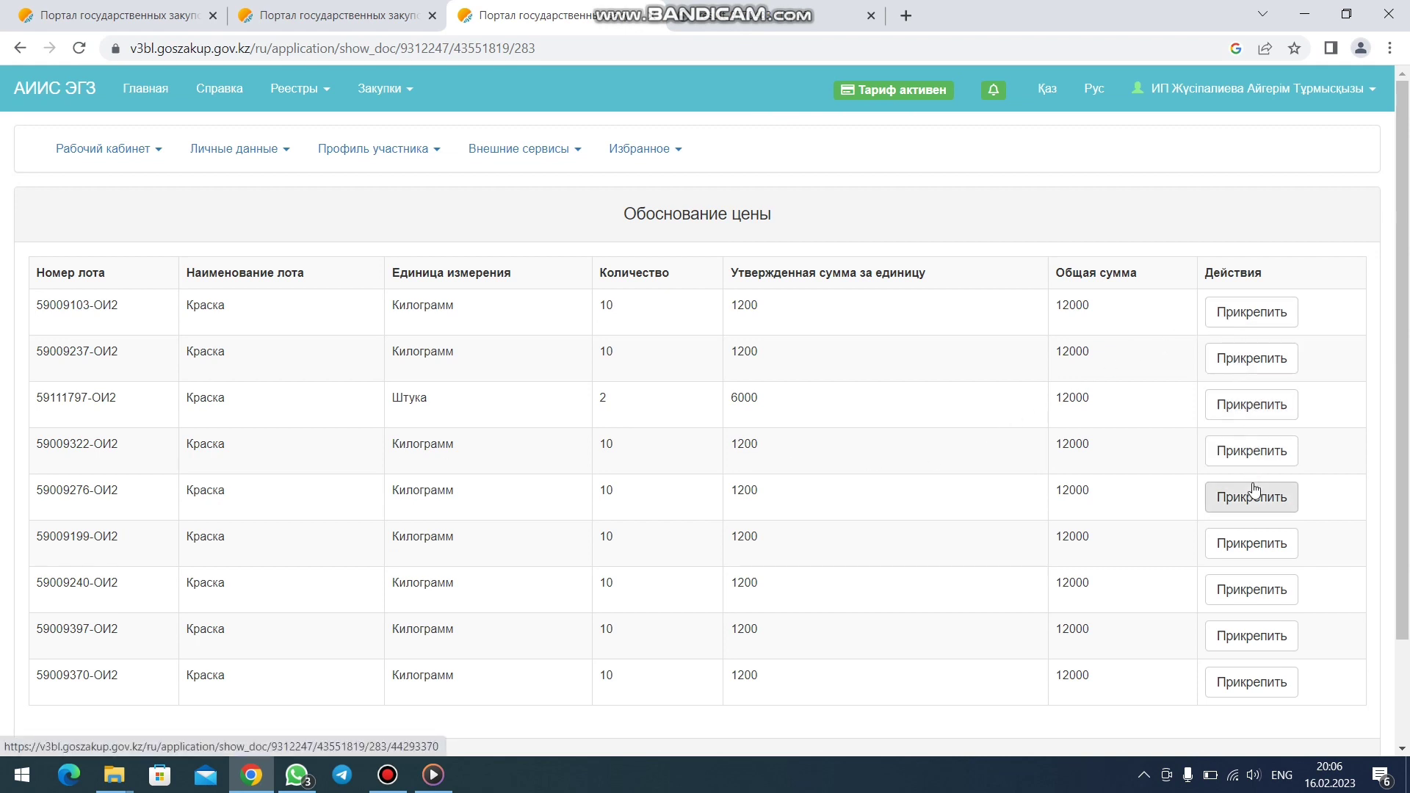
- Upload 7.jpg from Desktop > ИОИ > скрин обоснование цен to the next lot
click(1253, 603)
click(163, 288)
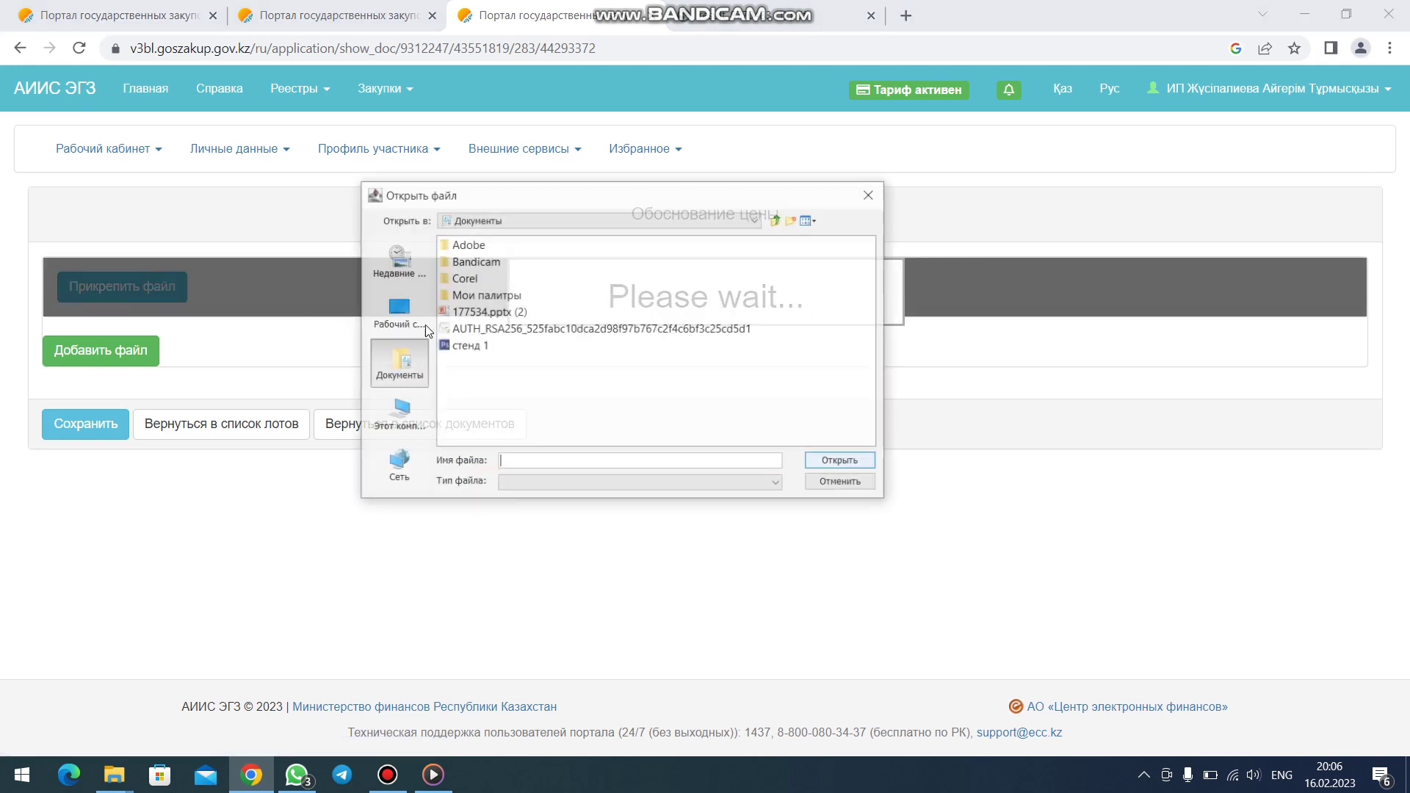
click(401, 309)
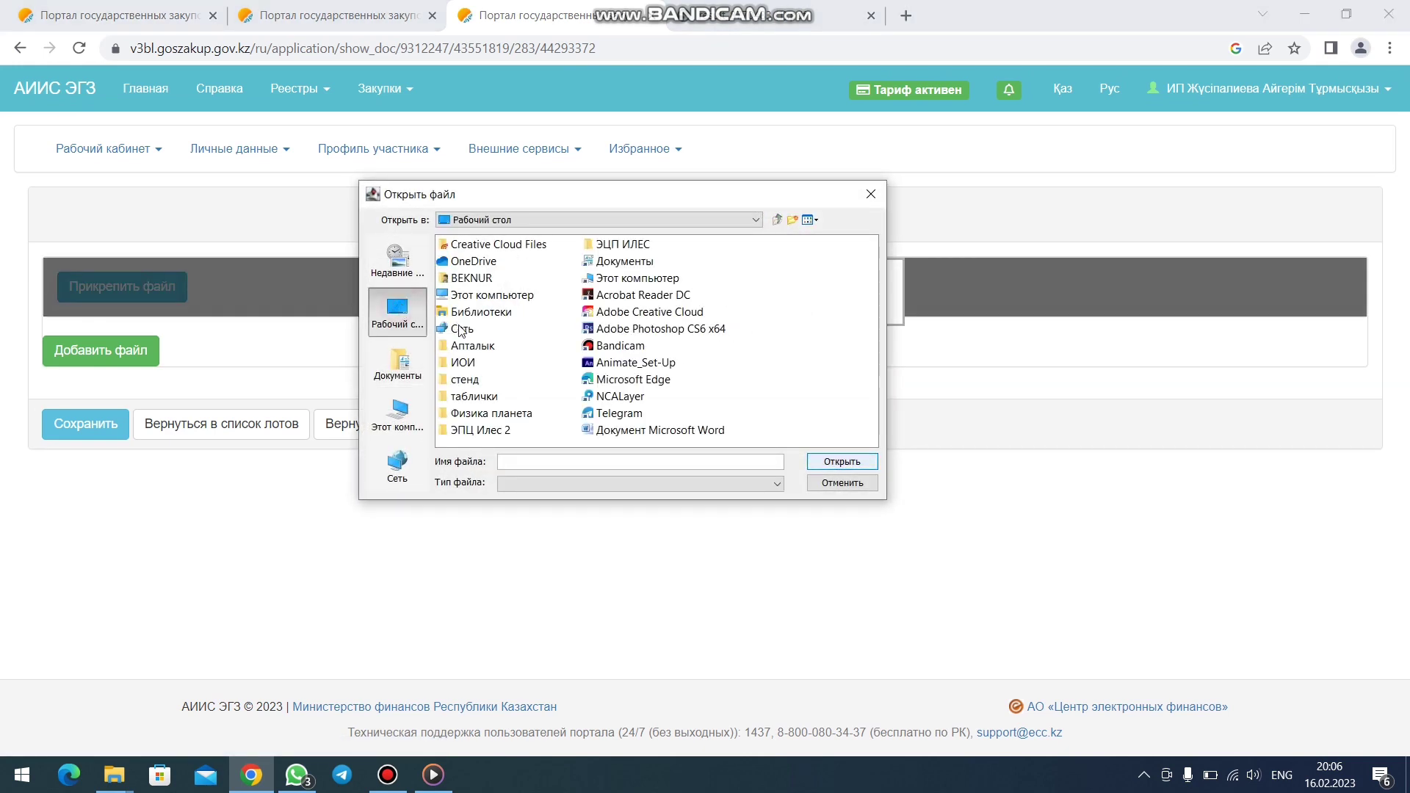
double_click(475, 363)
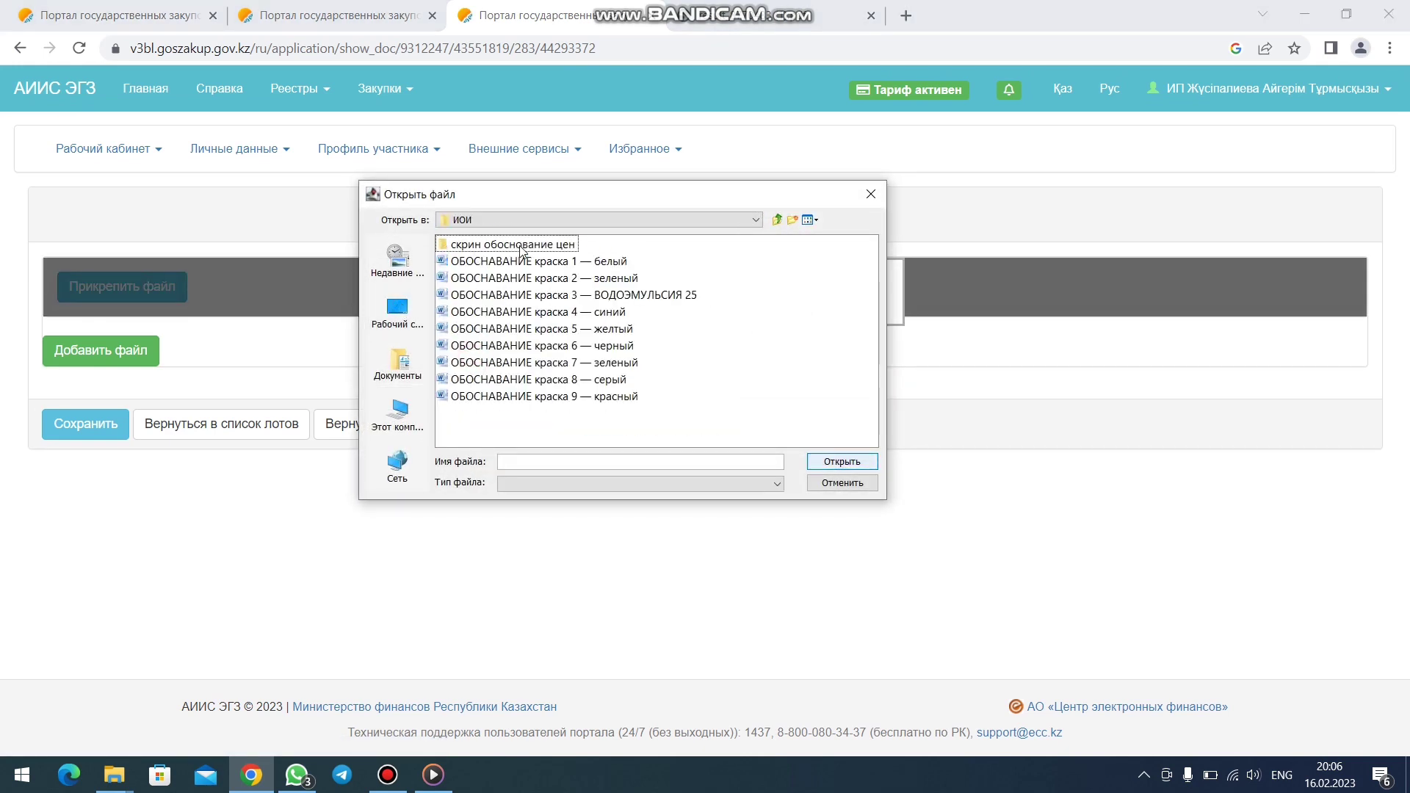
double_click(514, 245)
click(453, 345)
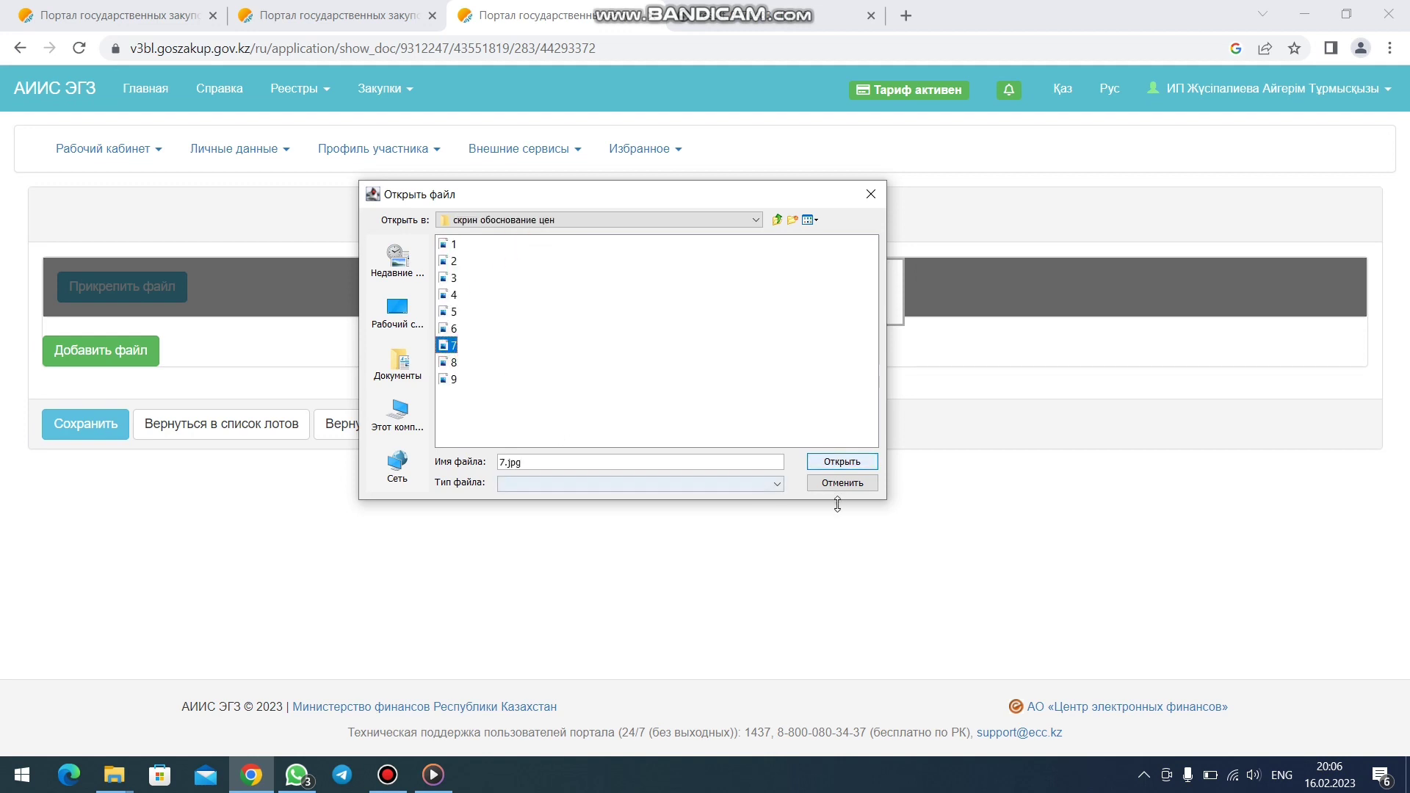
click(856, 466)
- Sign 7.jpg with the certificate password, cancel an extra file chooser, and save the justification
click(852, 459)
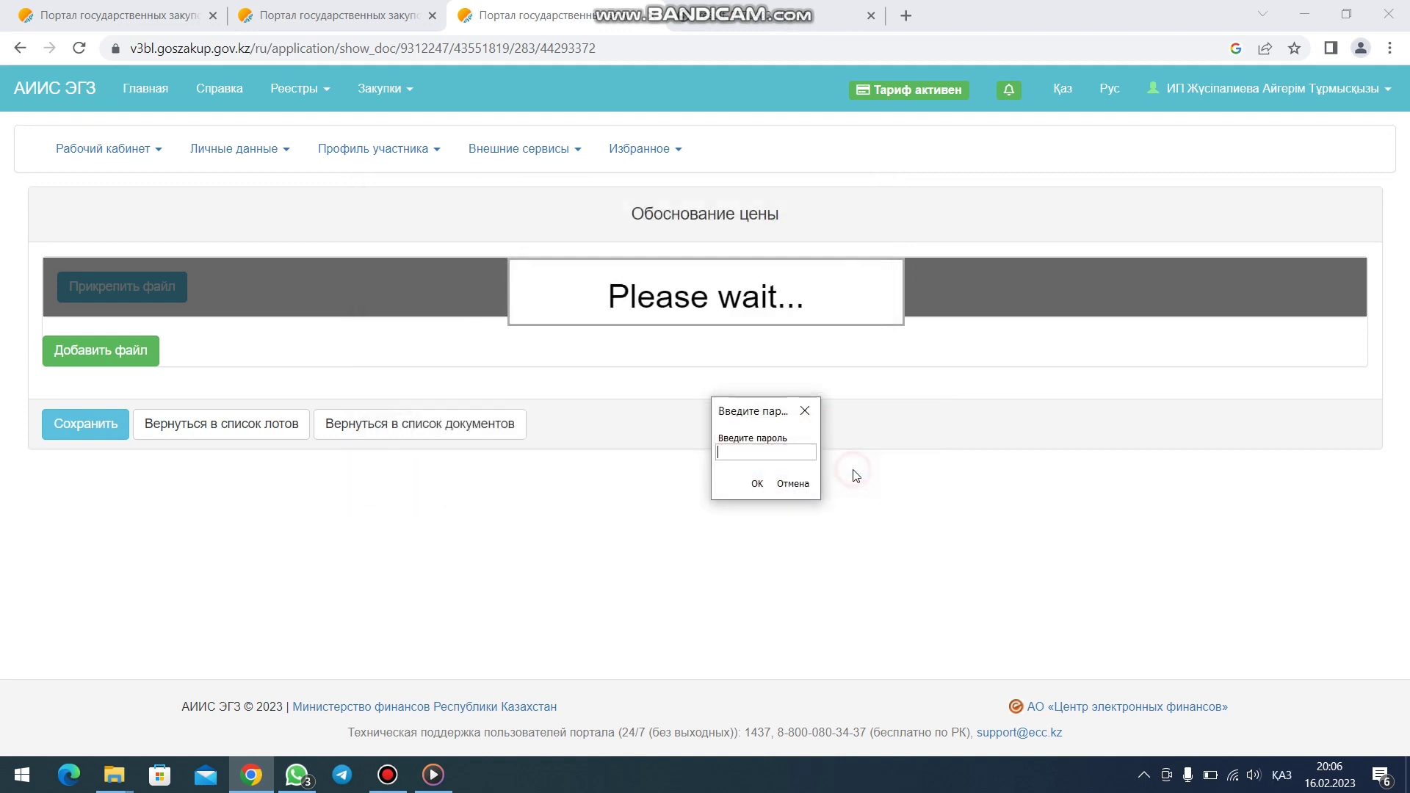
key(super+space)
key(super+space)
text(••••••)
key(Return)
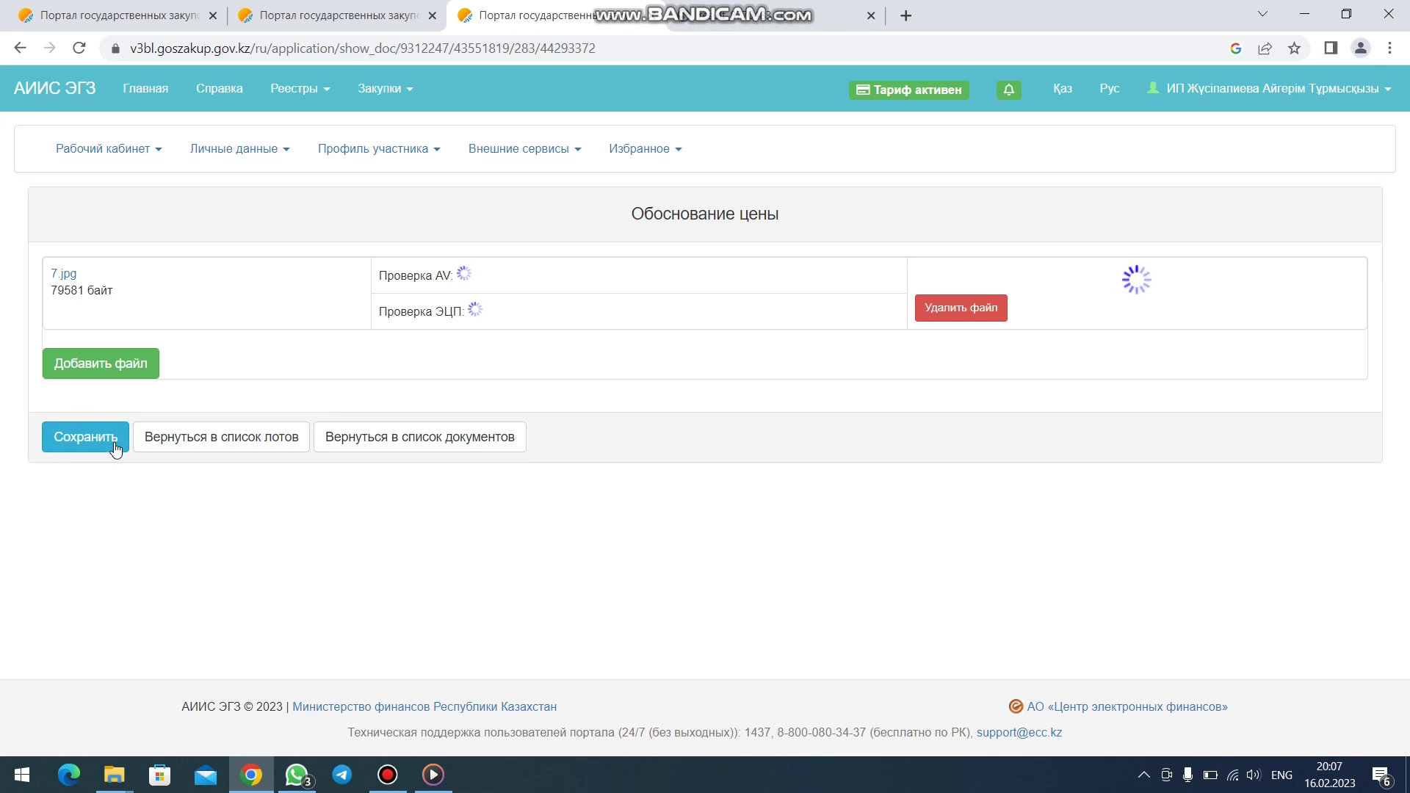
click(136, 382)
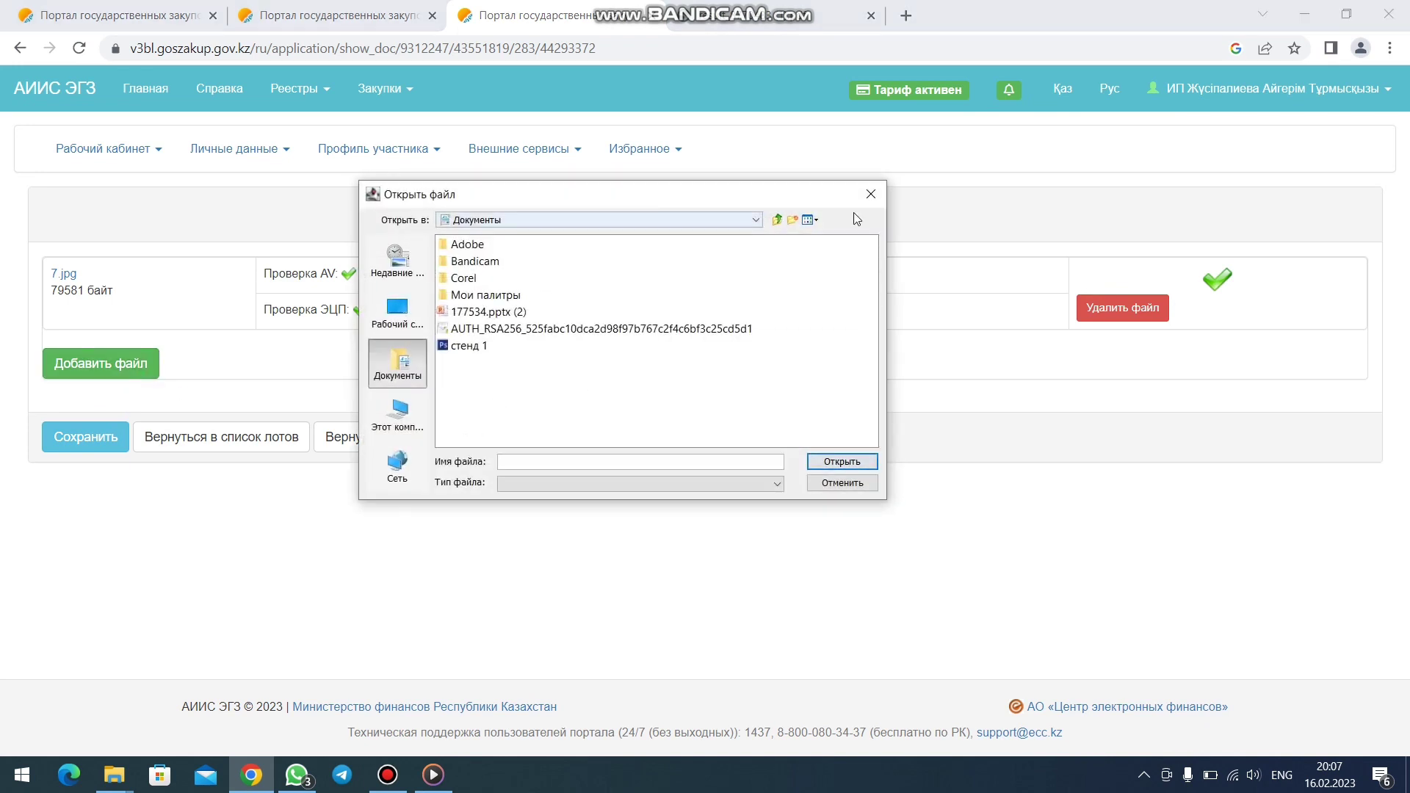
click(871, 195)
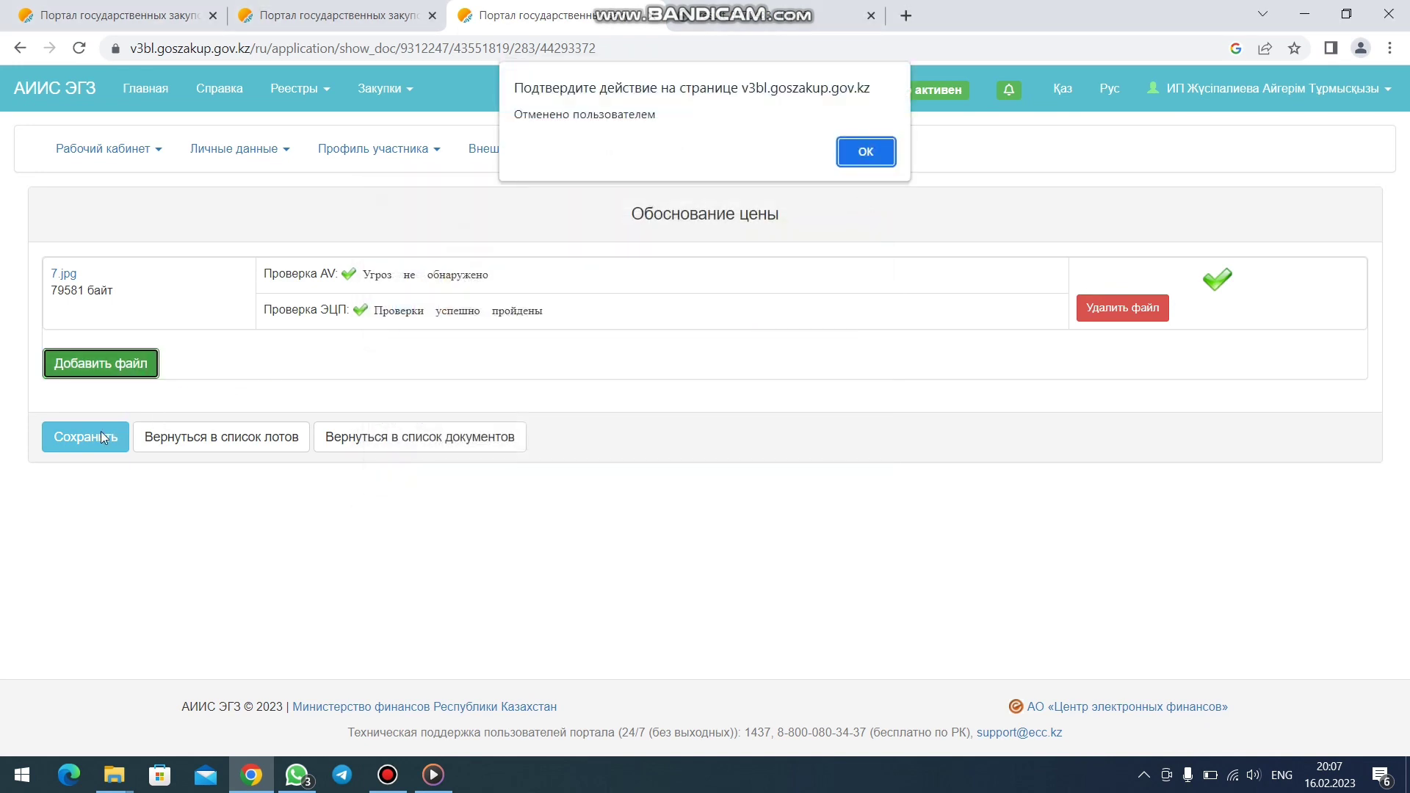
click(870, 147)
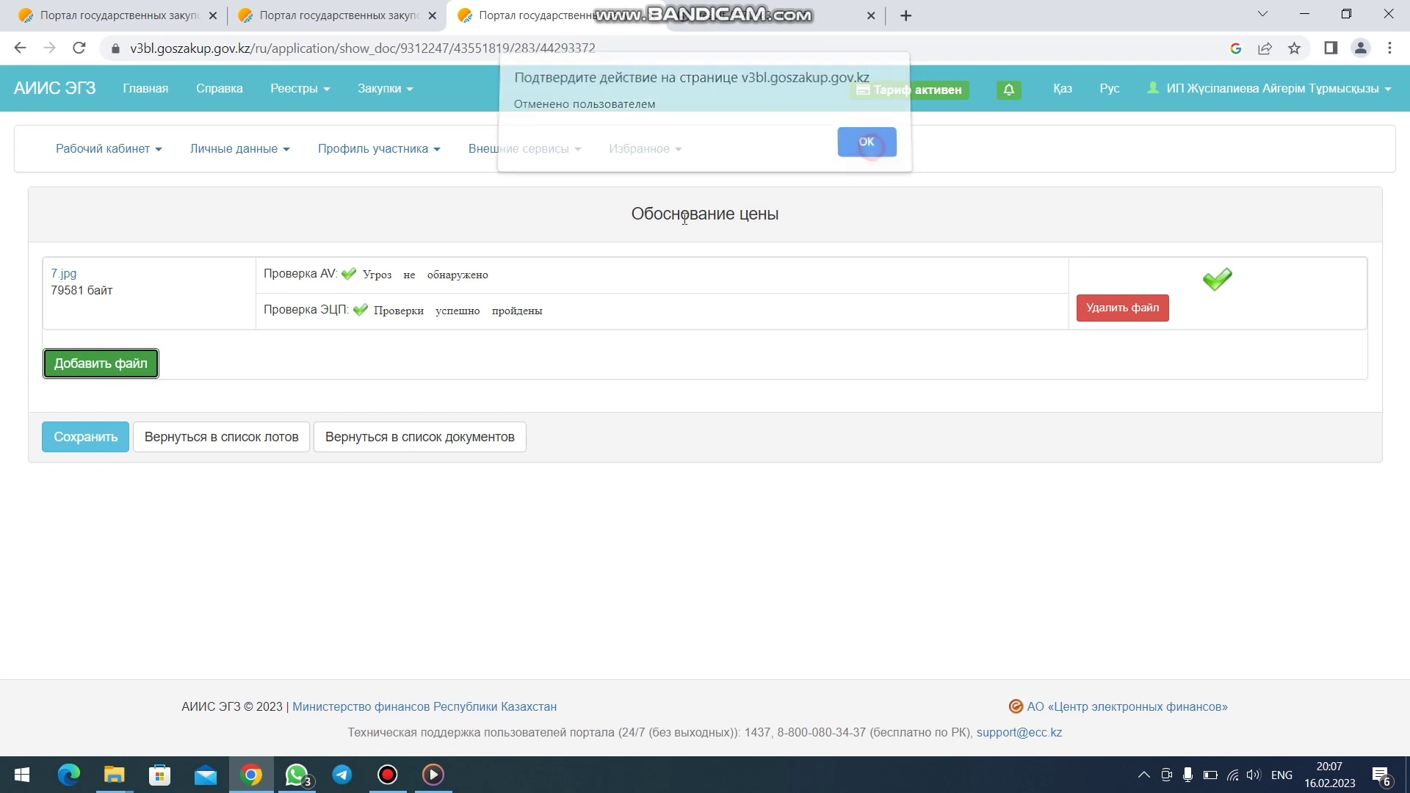
click(84, 444)
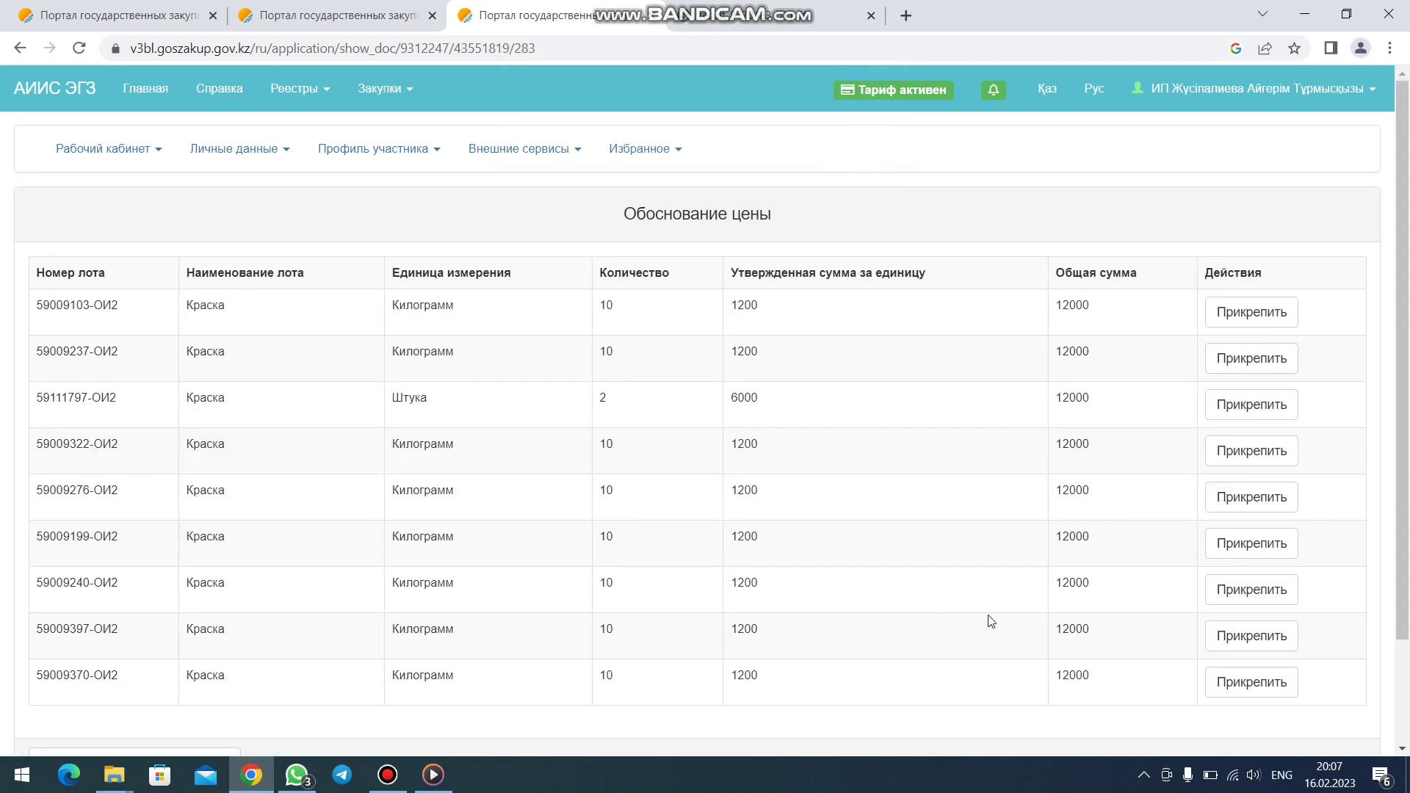
- Upload 8.jpg from ИОИ > скрин обоснование цен to the eighth lot
scroll(1260, 636, down, 2)
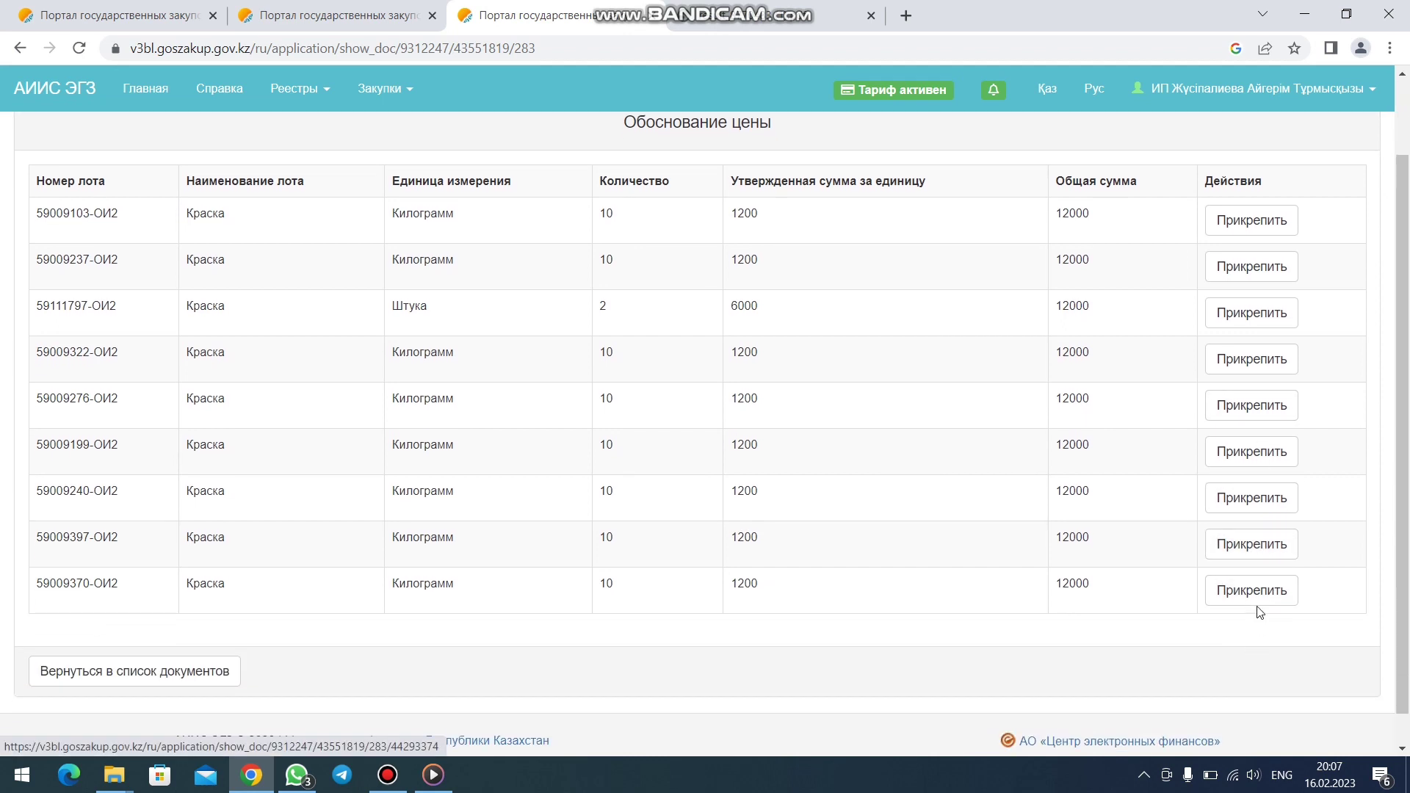
click(1261, 547)
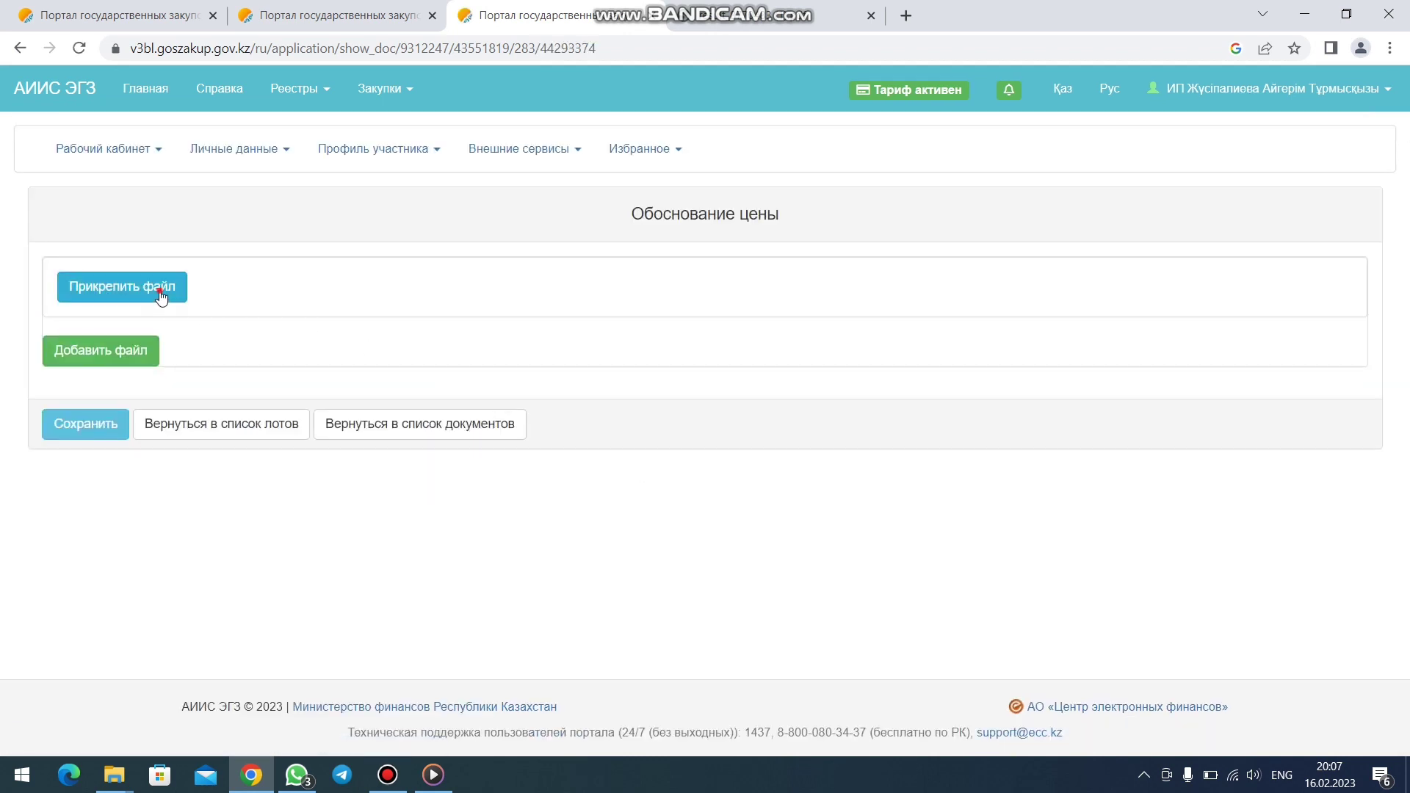
click(162, 297)
click(411, 327)
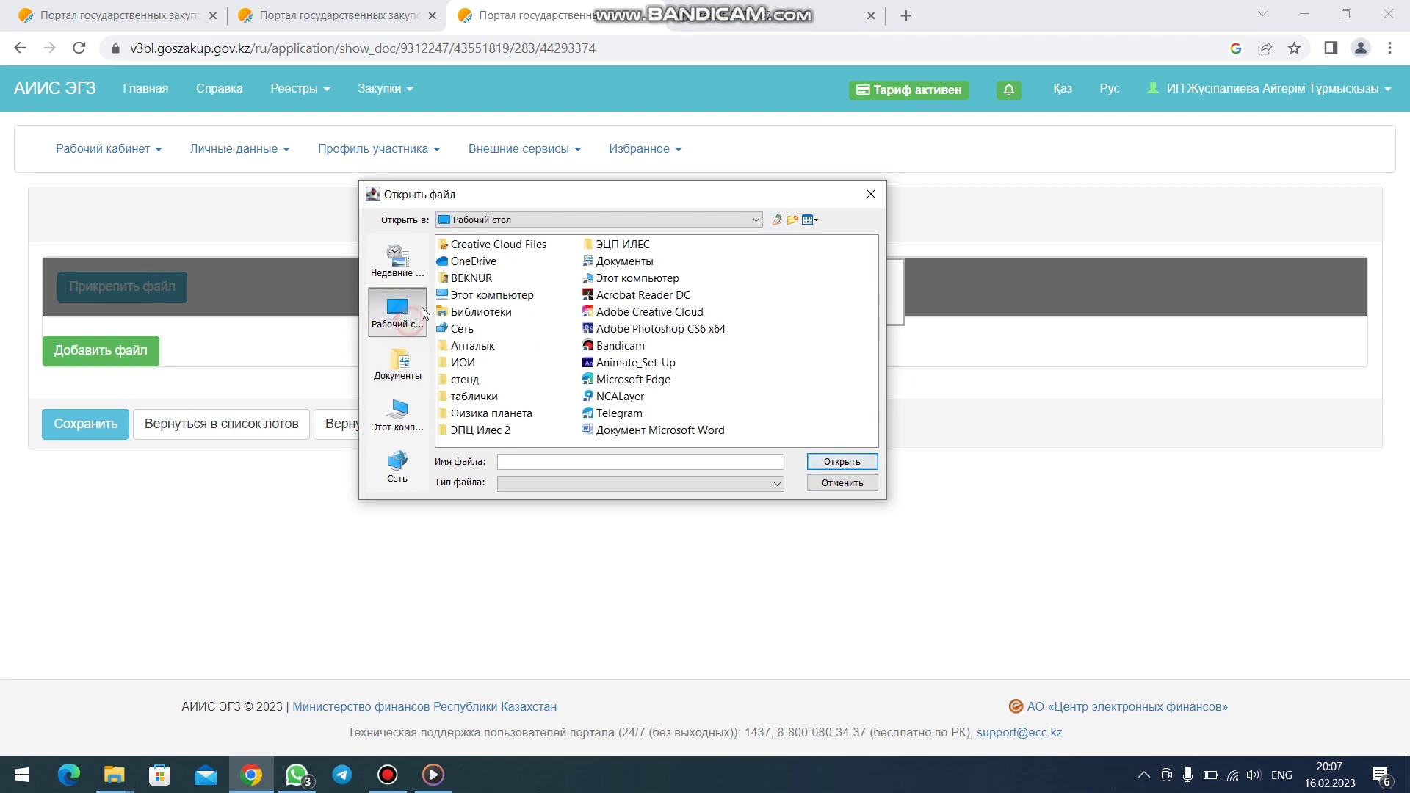
double_click(463, 361)
click(477, 245)
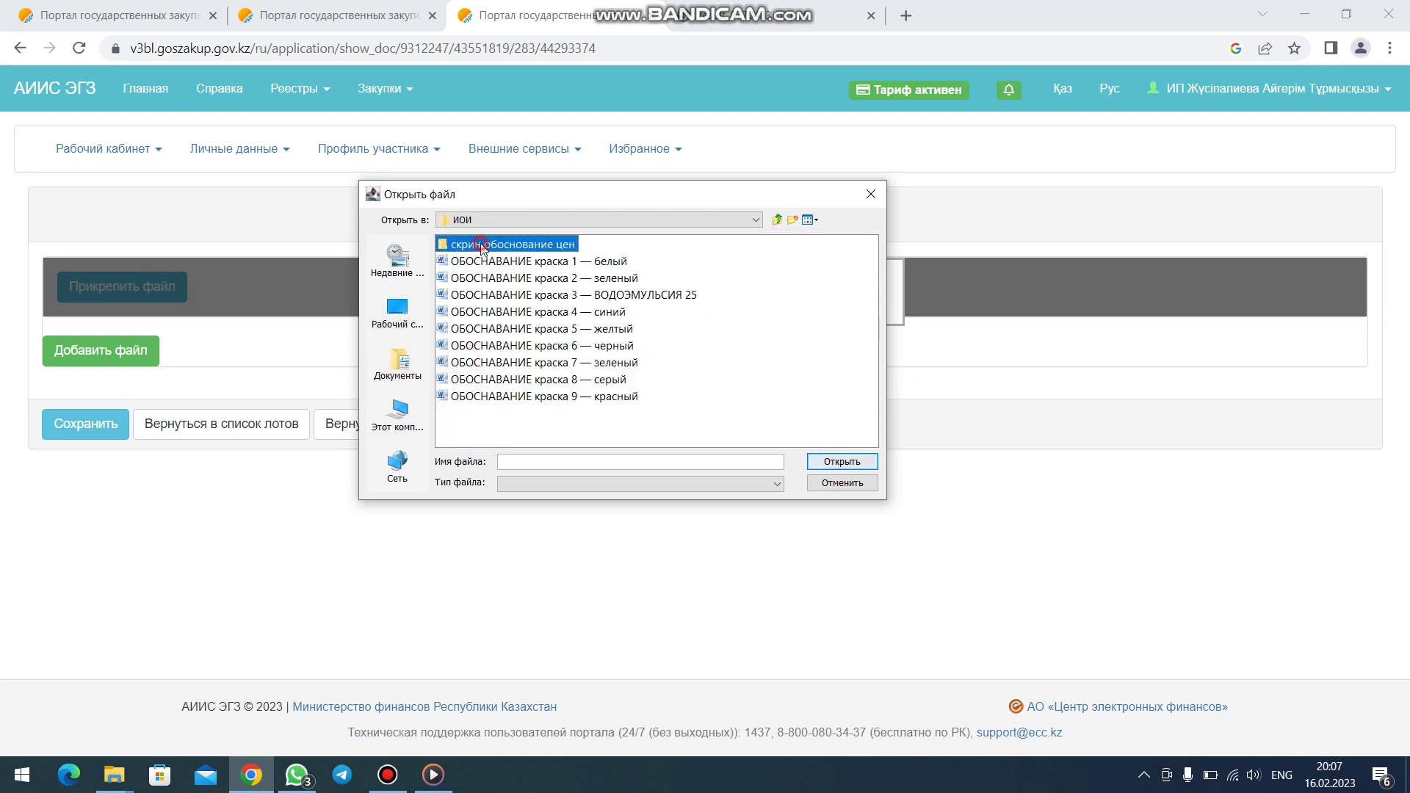
click(833, 462)
click(453, 362)
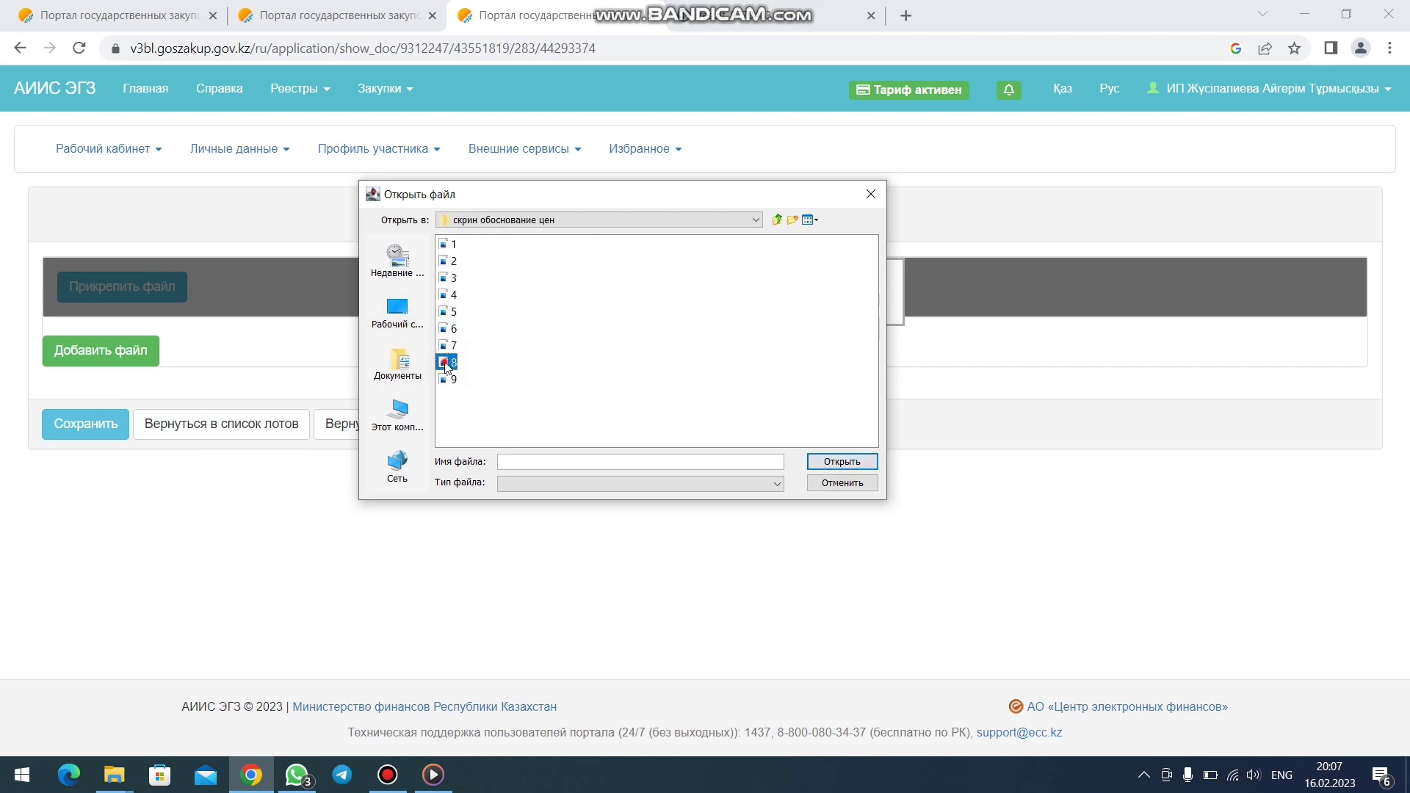
click(841, 462)
- Sign 8.jpg with the certificate password, save it, and return to the lots list
click(845, 464)
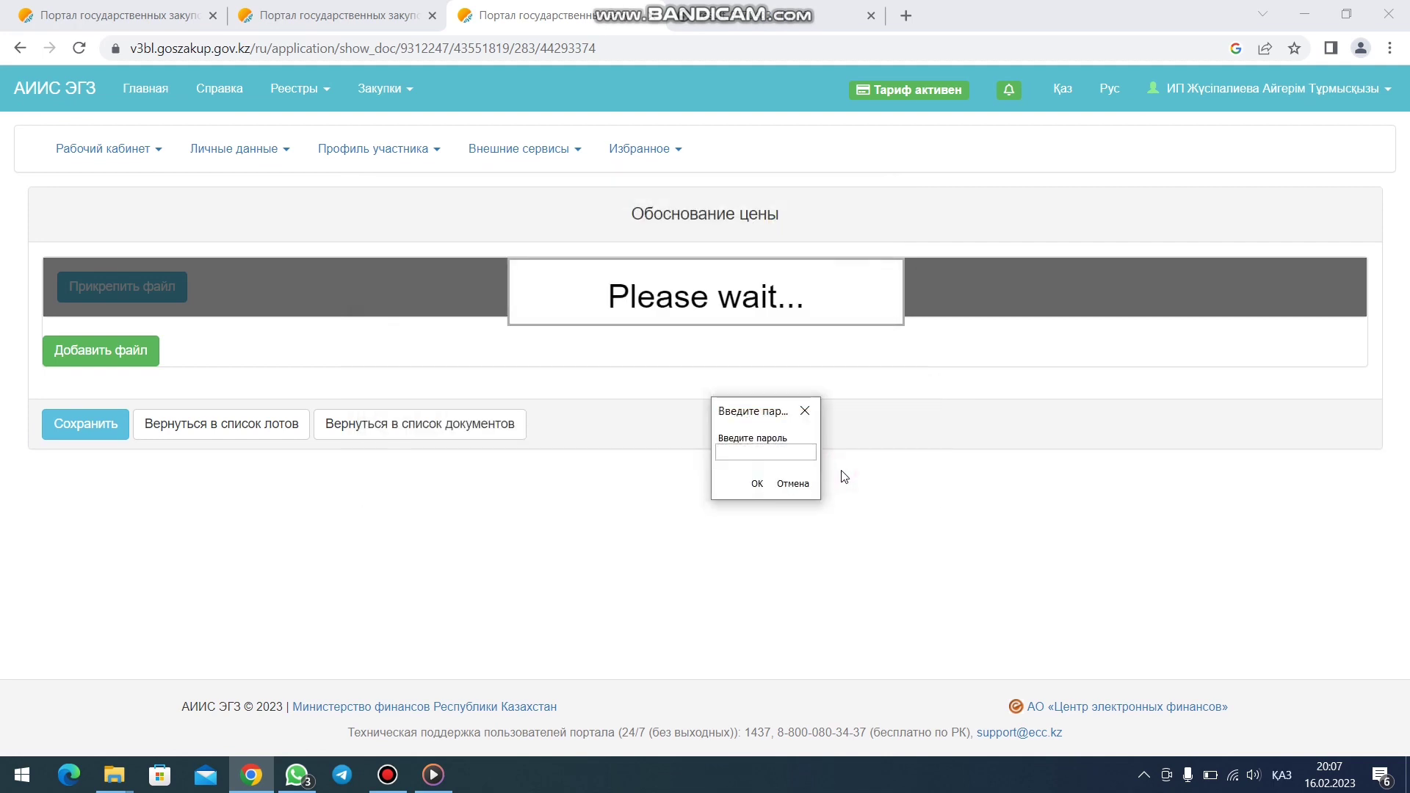
key(alt+shift)
key(Return)
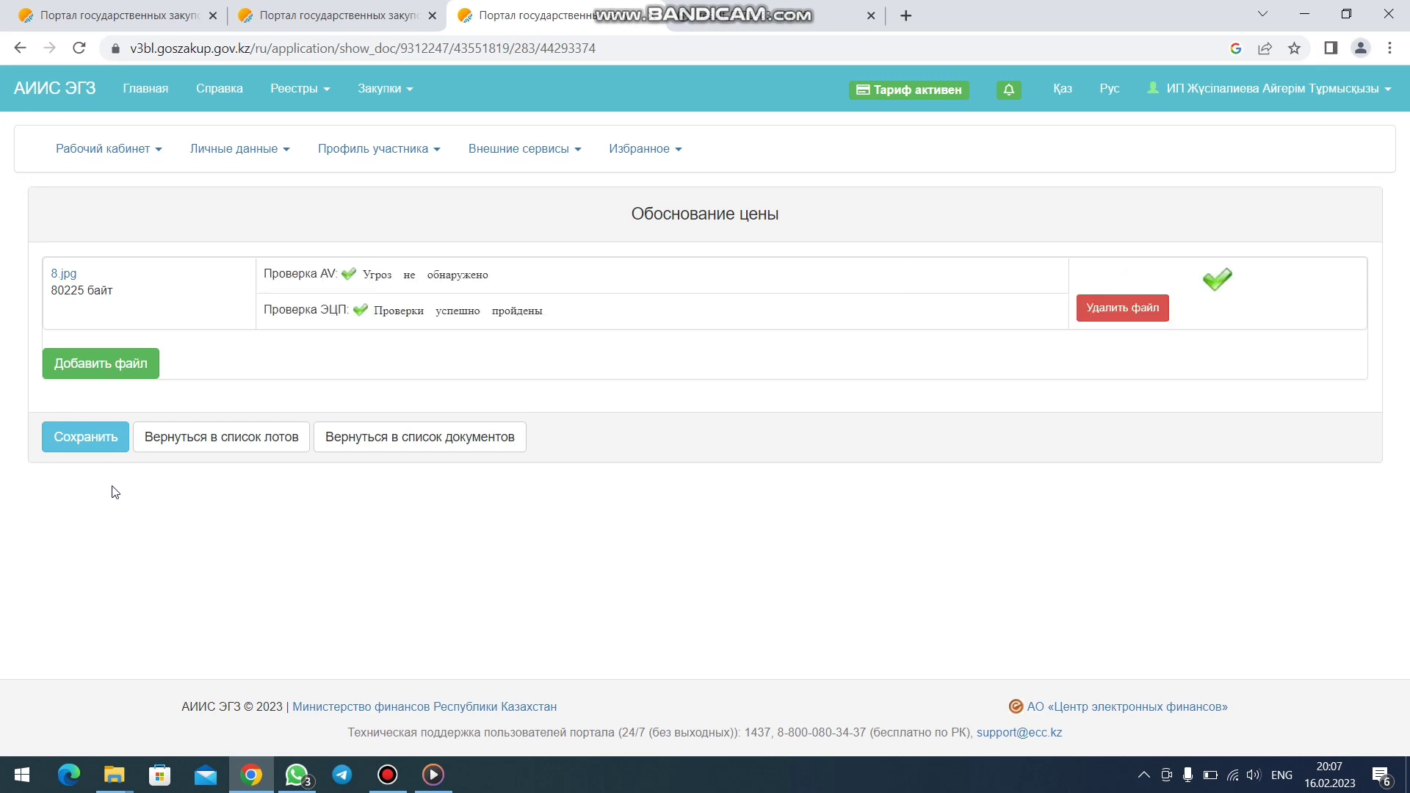
click(89, 440)
click(227, 448)
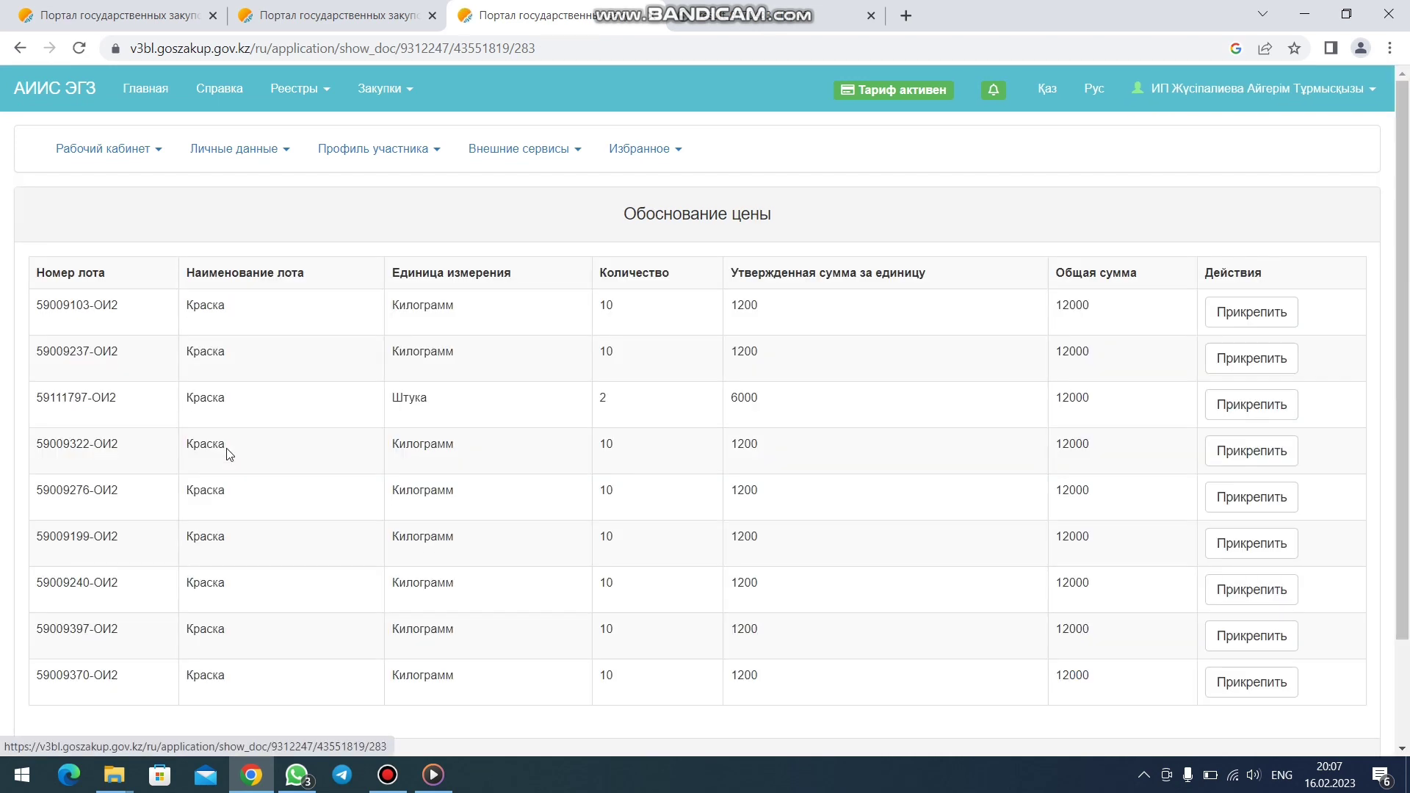
- Upload 9.jpg from скрин обоснование цен to lot 59009370-ОИ2 and sign it with the certificate password
scroll(558, 594, down, 2)
click(1263, 562)
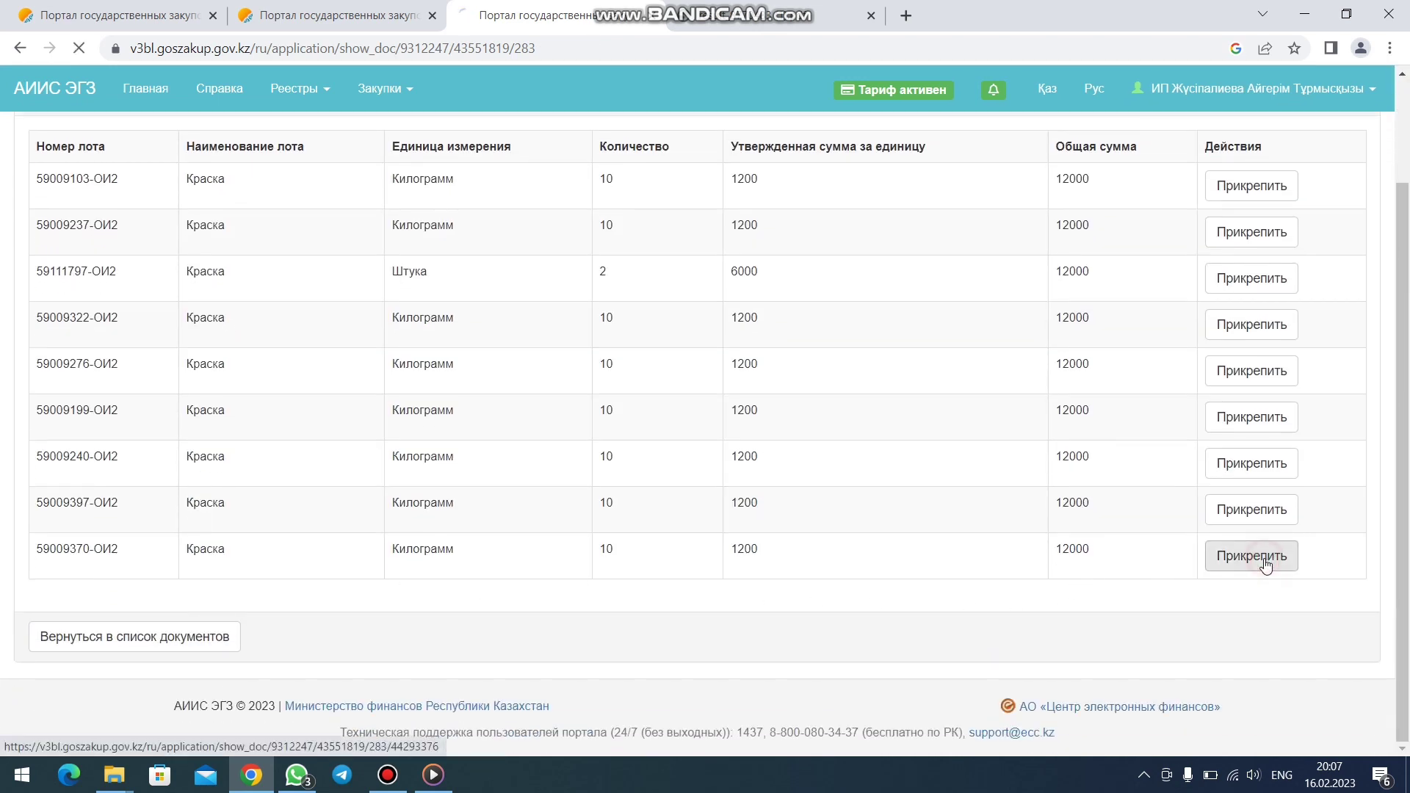
click(136, 294)
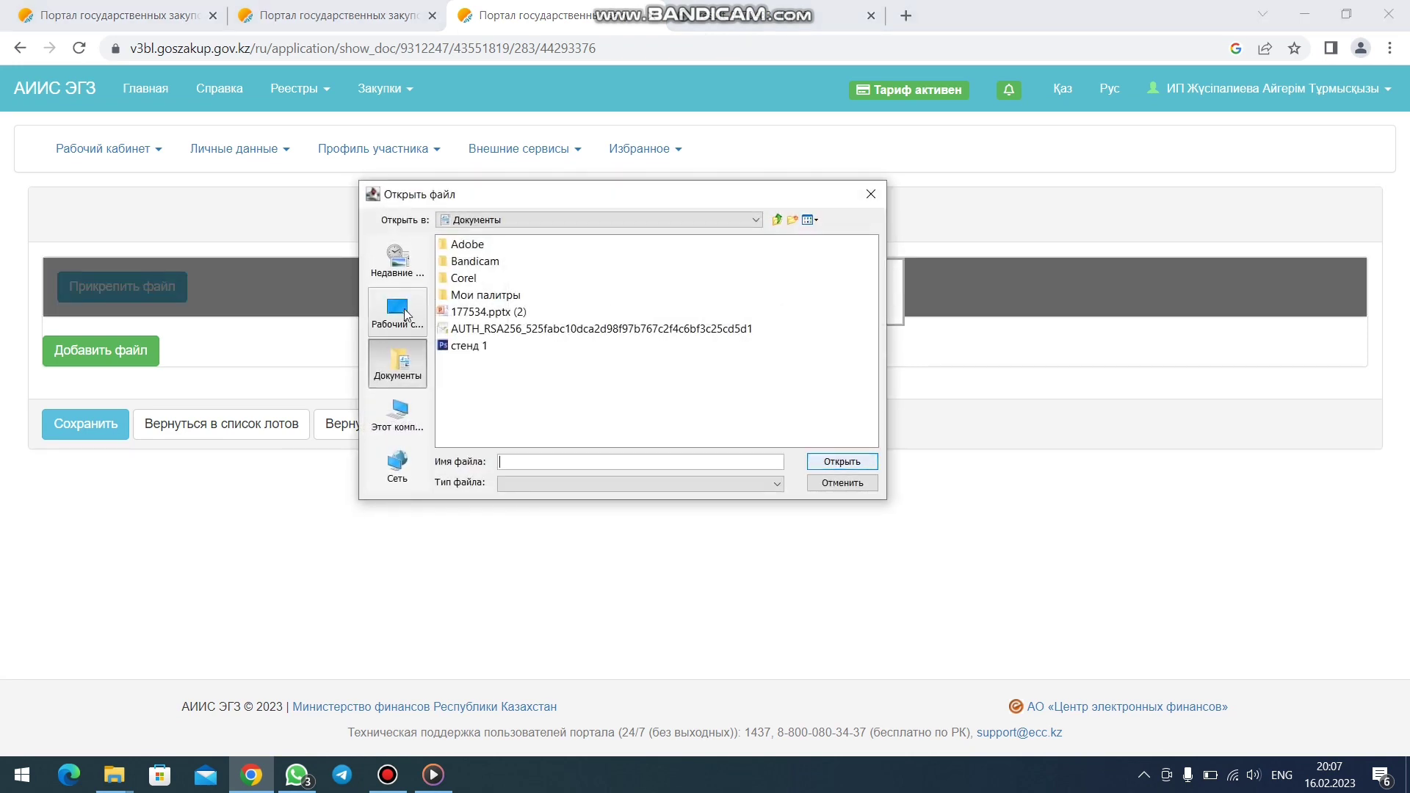
click(406, 314)
double_click(457, 361)
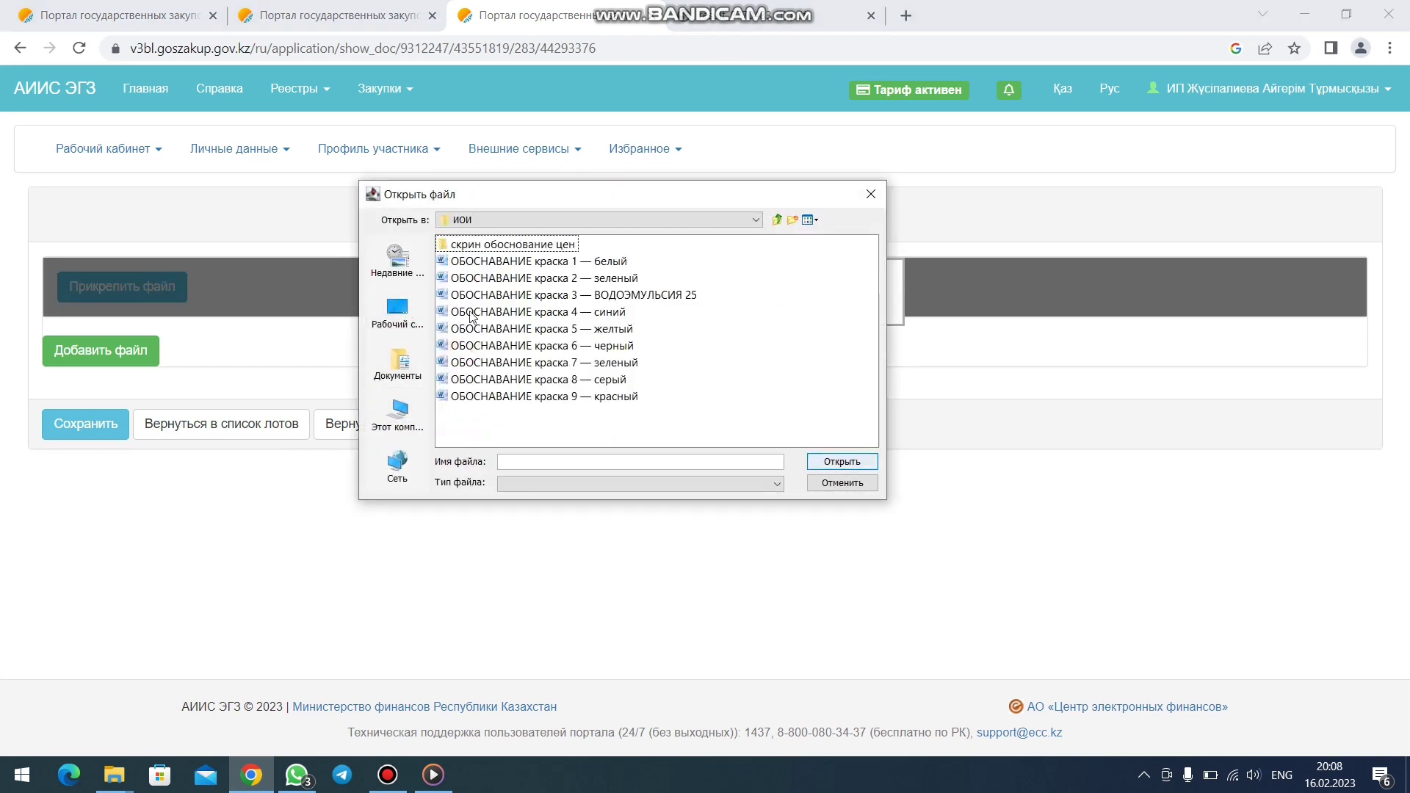
double_click(477, 245)
click(451, 378)
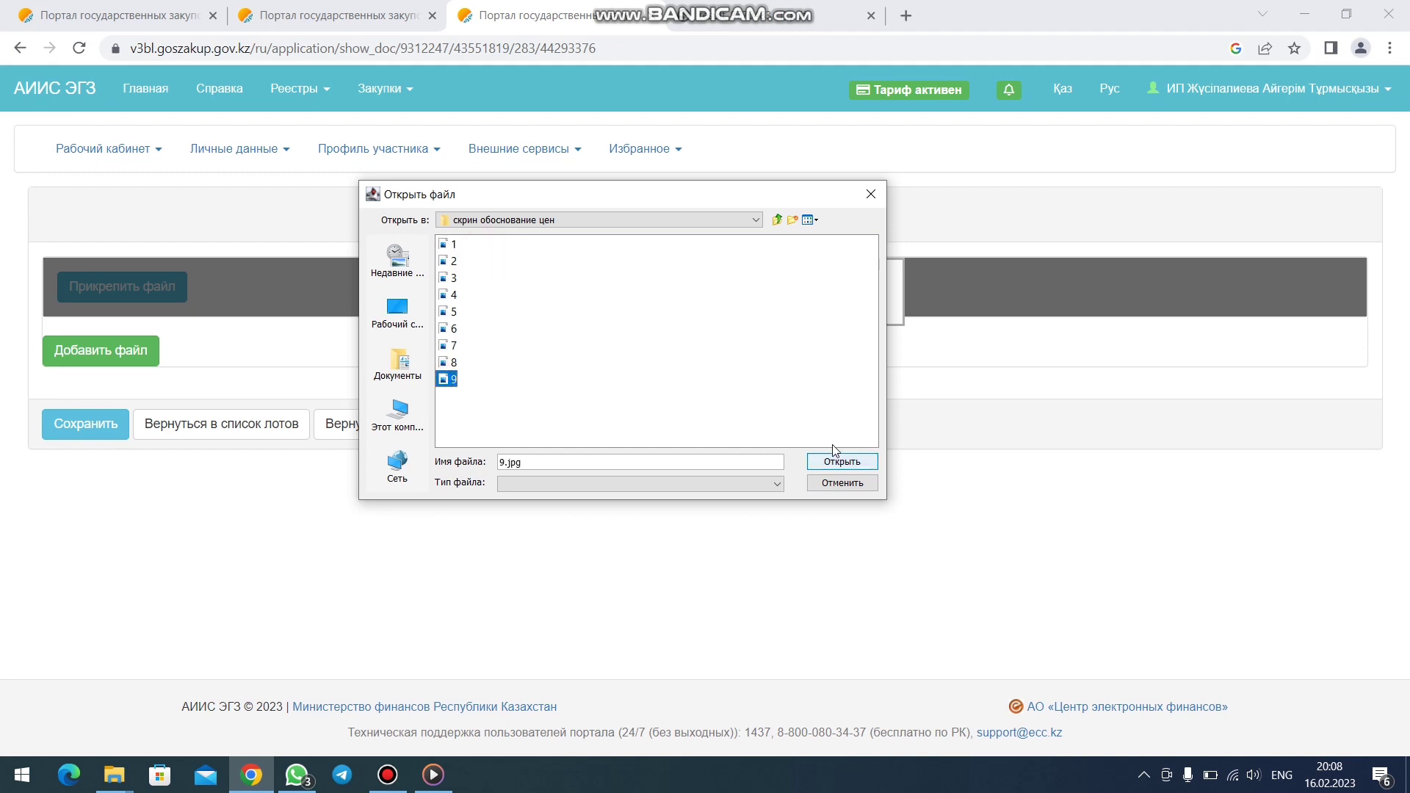
click(837, 461)
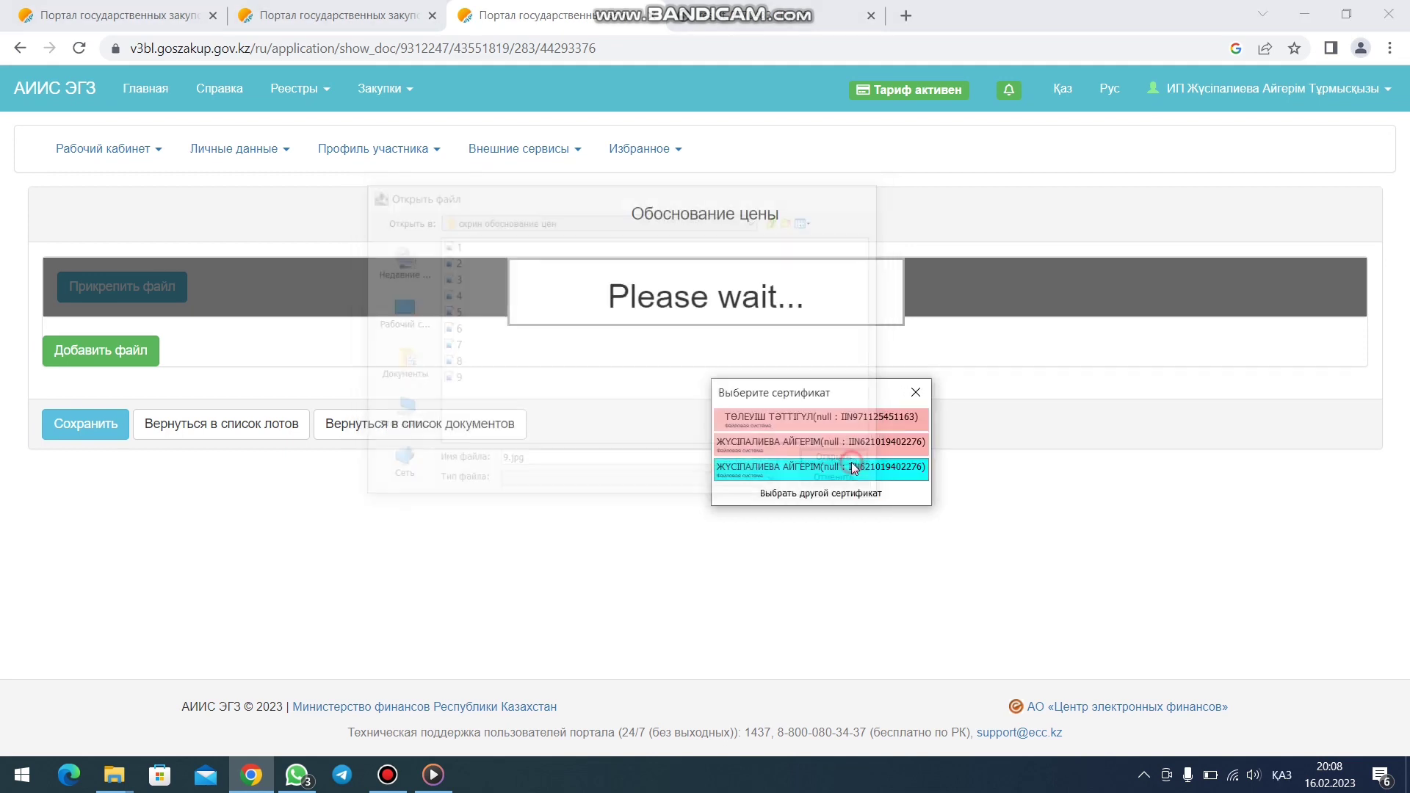
click(740, 469)
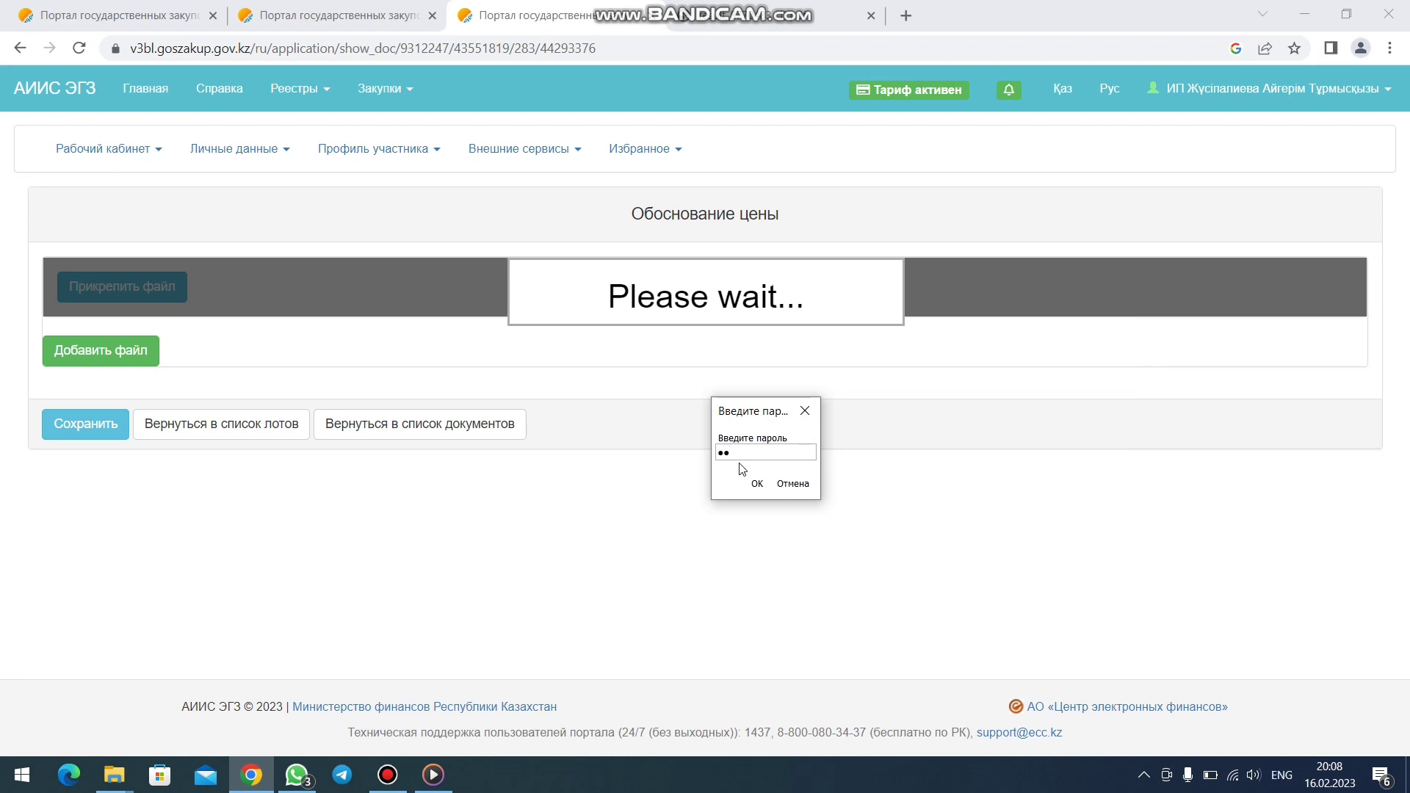
key(Return)
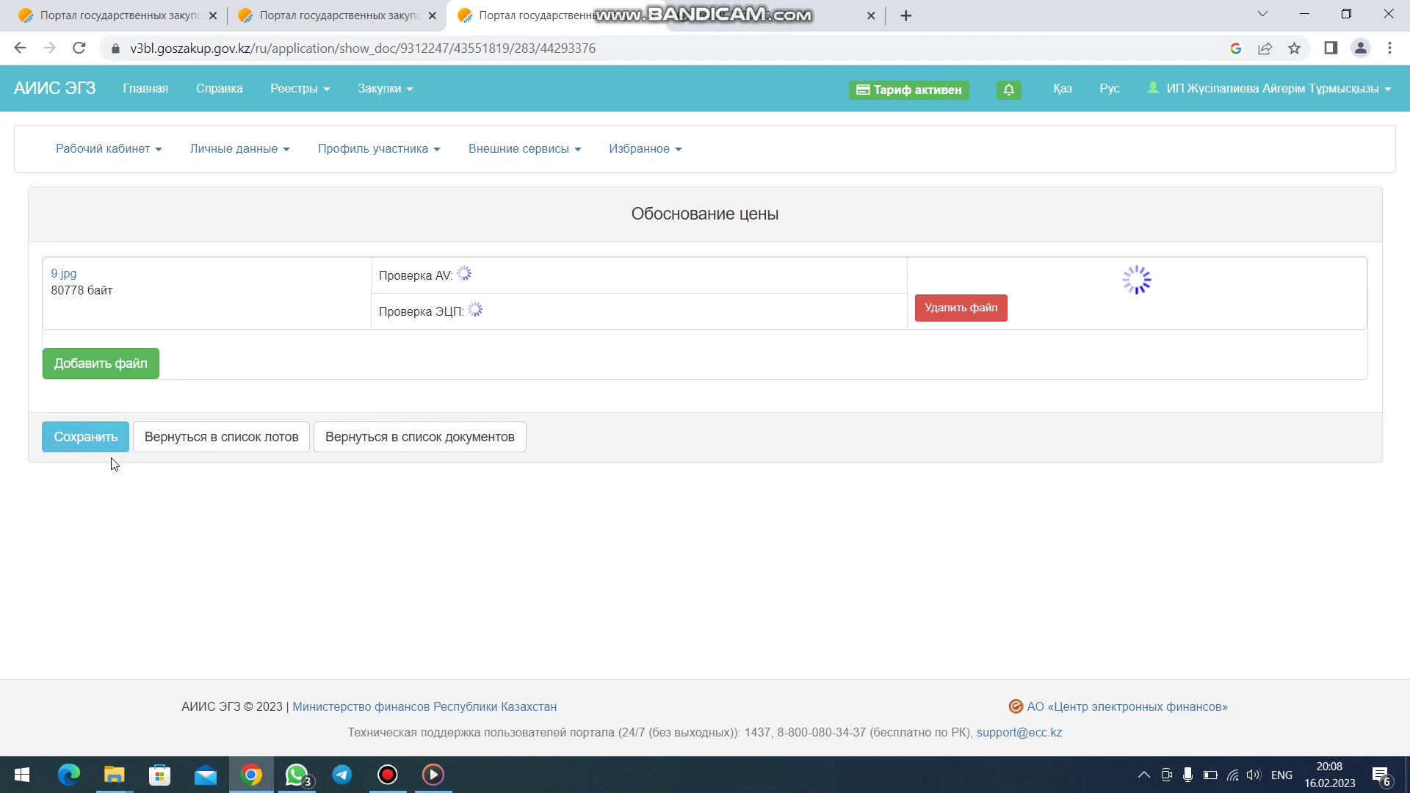
- Return from the 9.jpg page to the Обоснование цены list of all nine Краска lots
click(190, 444)
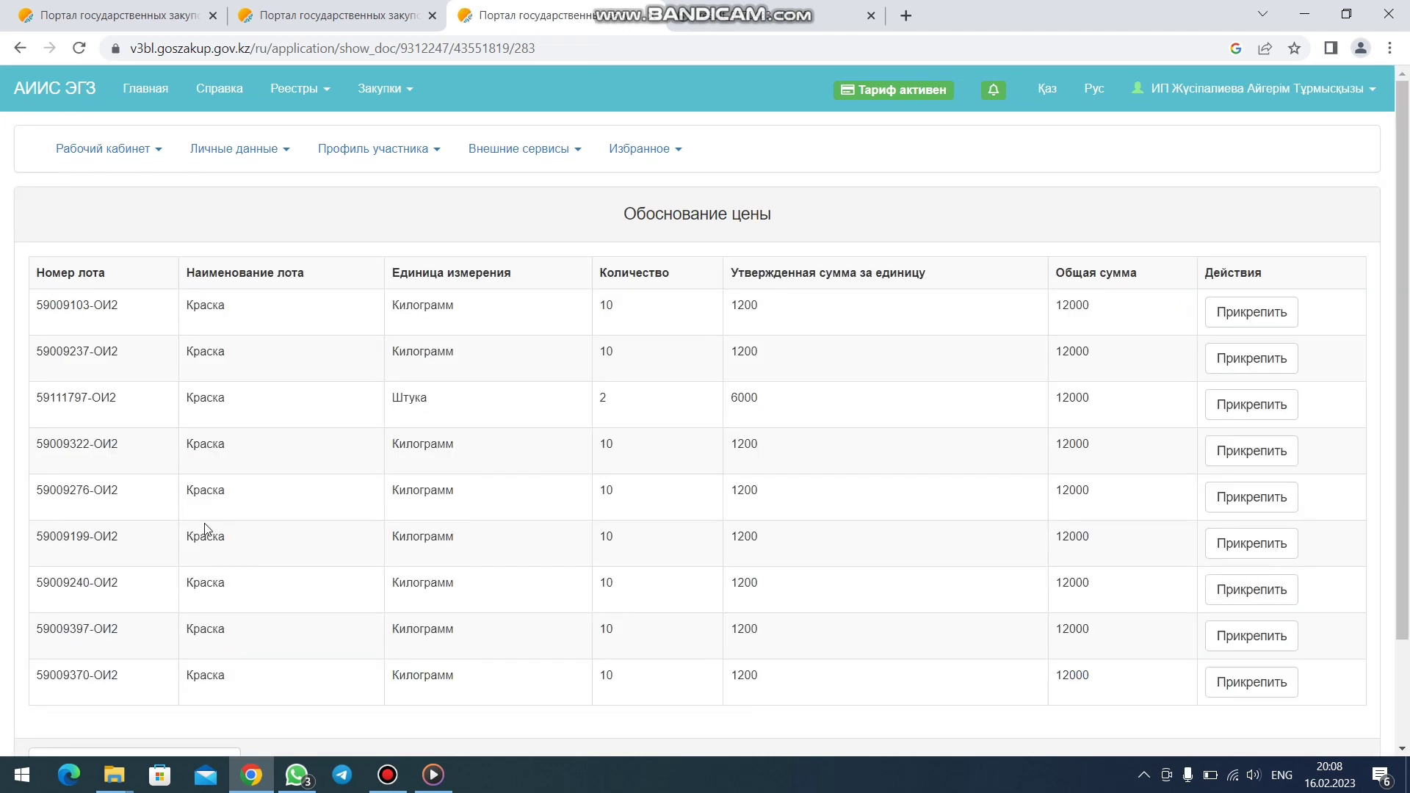
scroll(205, 529, down, 3)
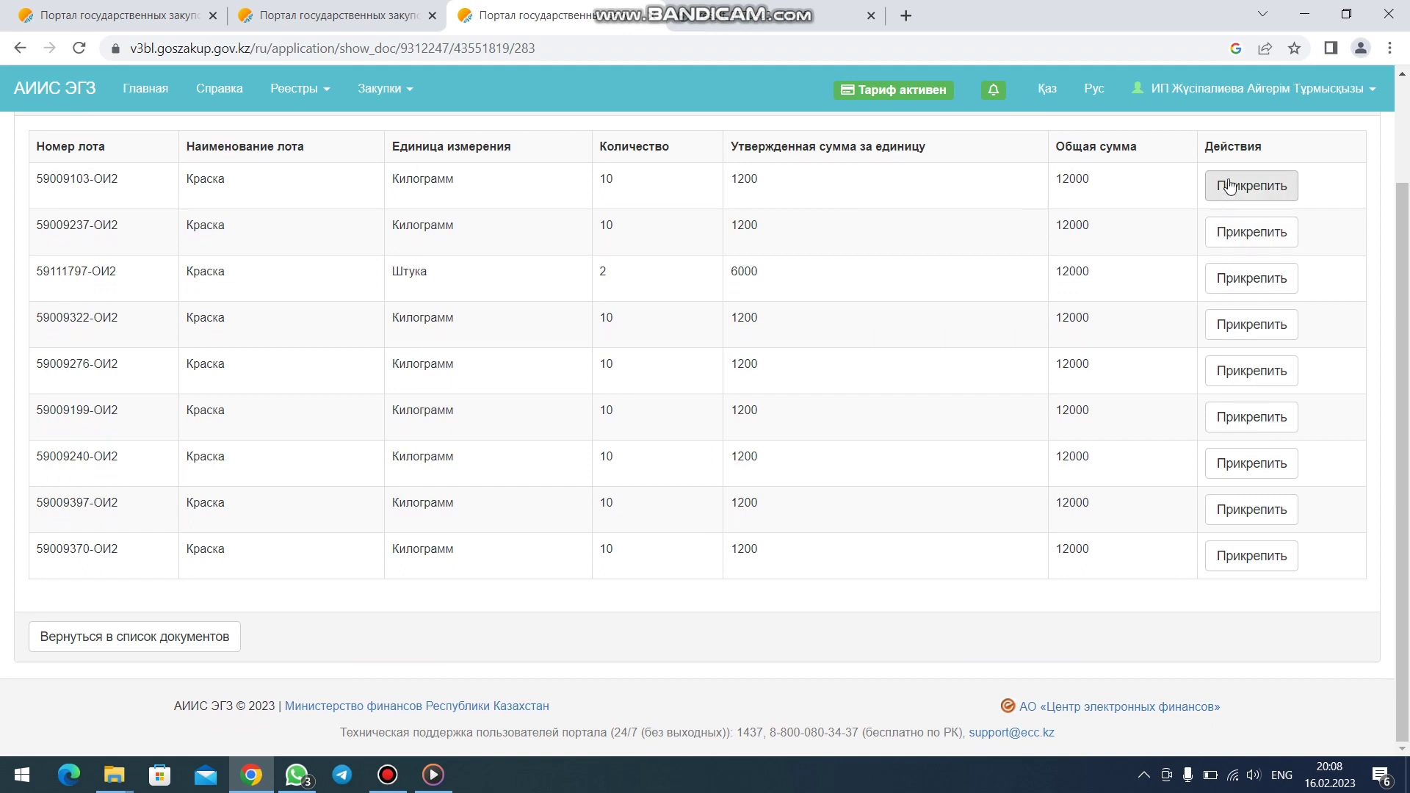
click(155, 643)
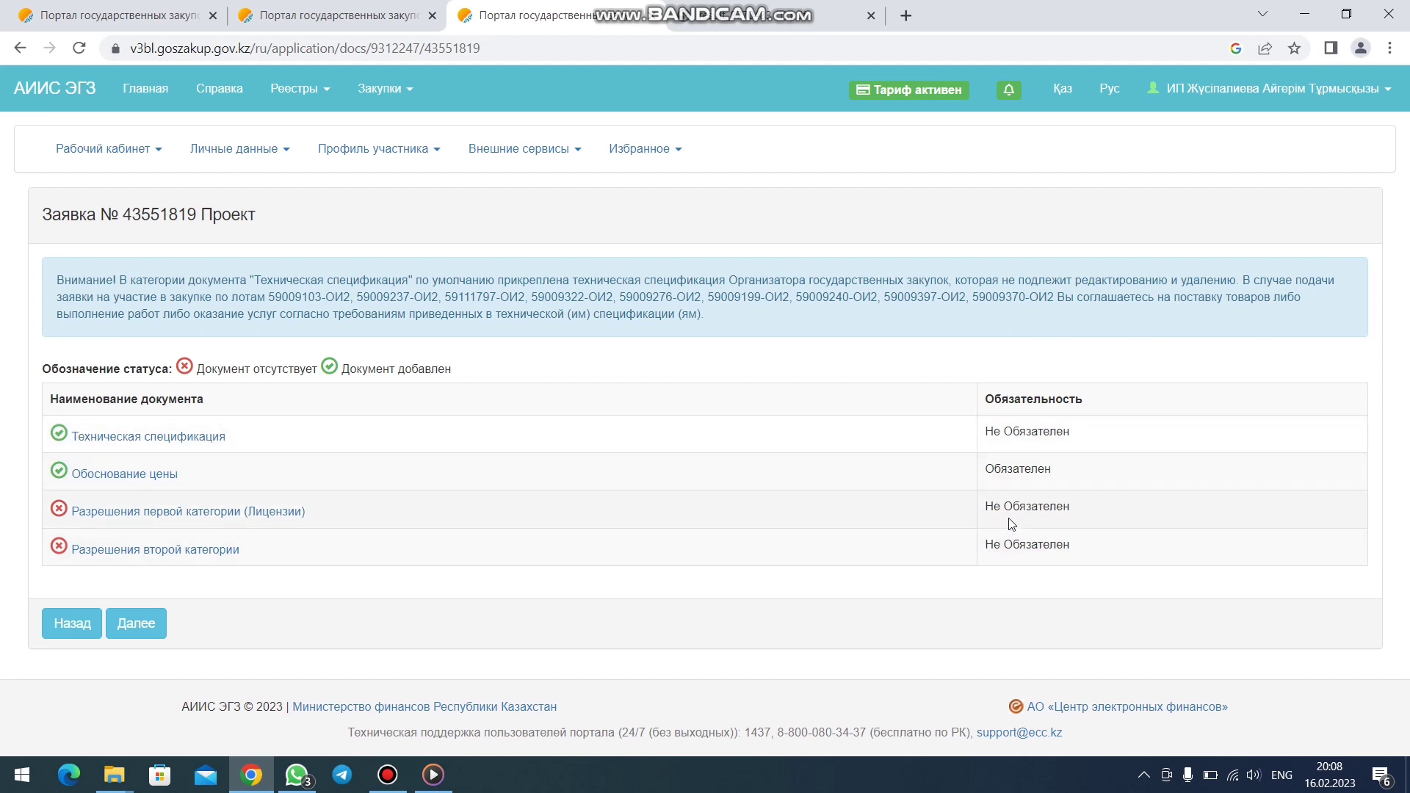
click(136, 623)
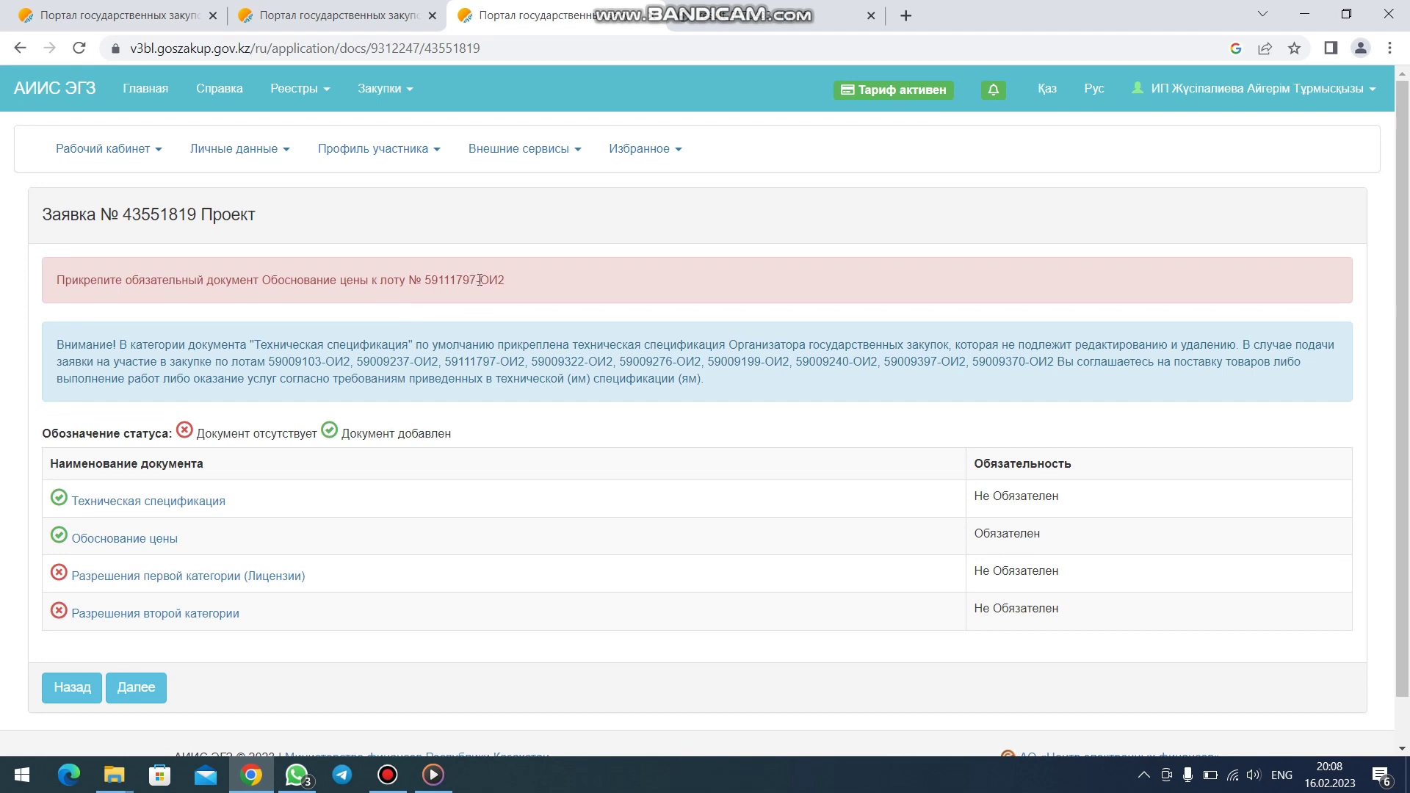
click(130, 539)
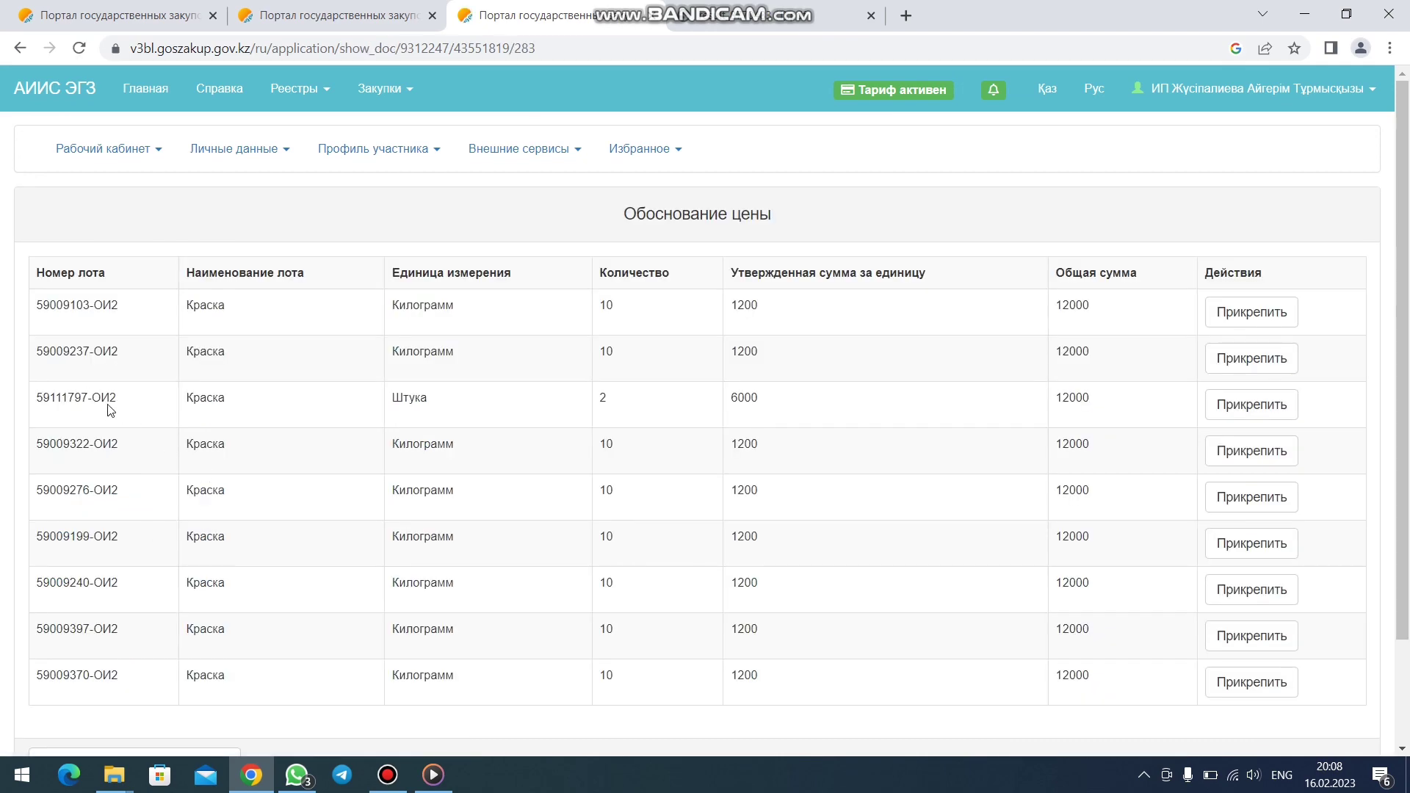
- Upload 3.jpg from ИОИ > скрин обоснование цен to lot 59111797-ОИ2
click(1241, 403)
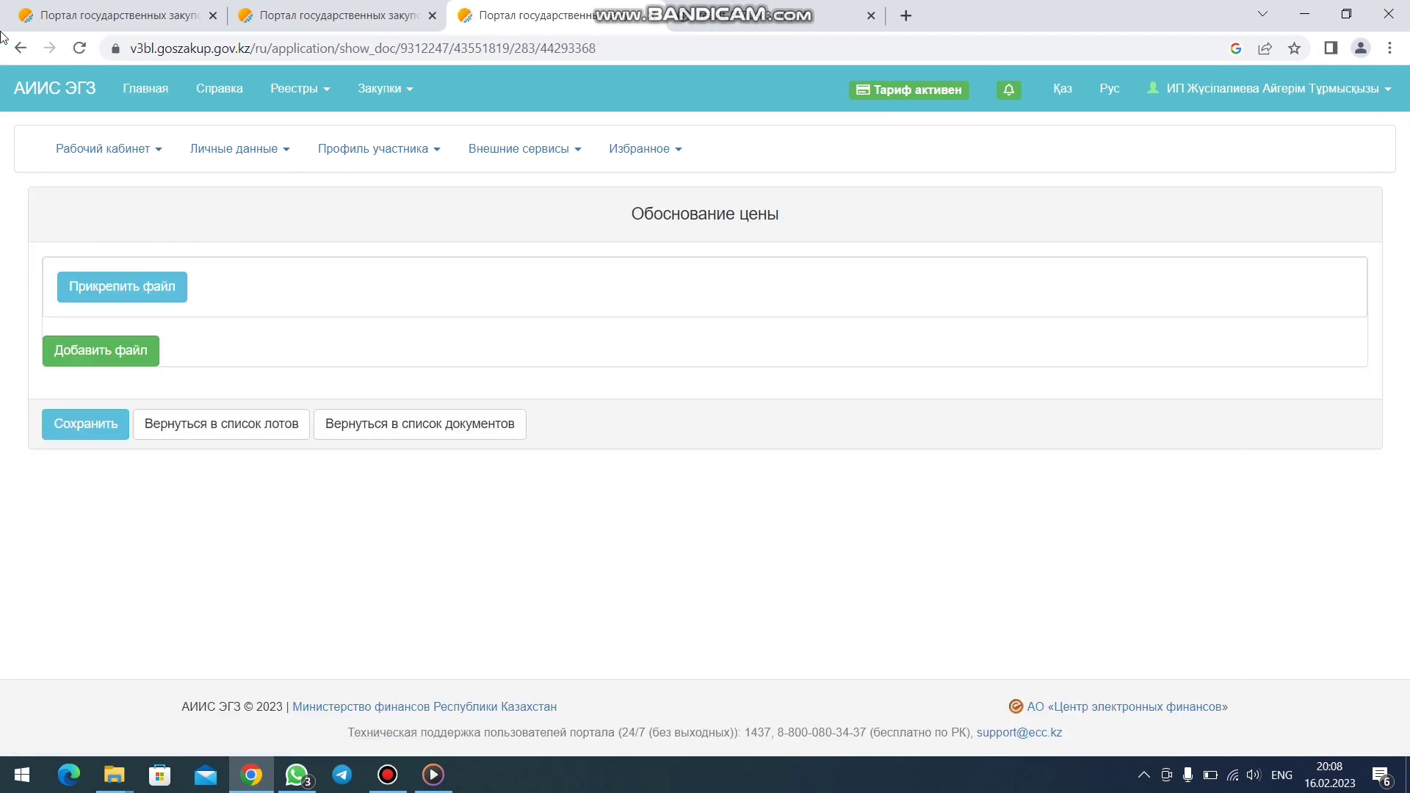
click(20, 47)
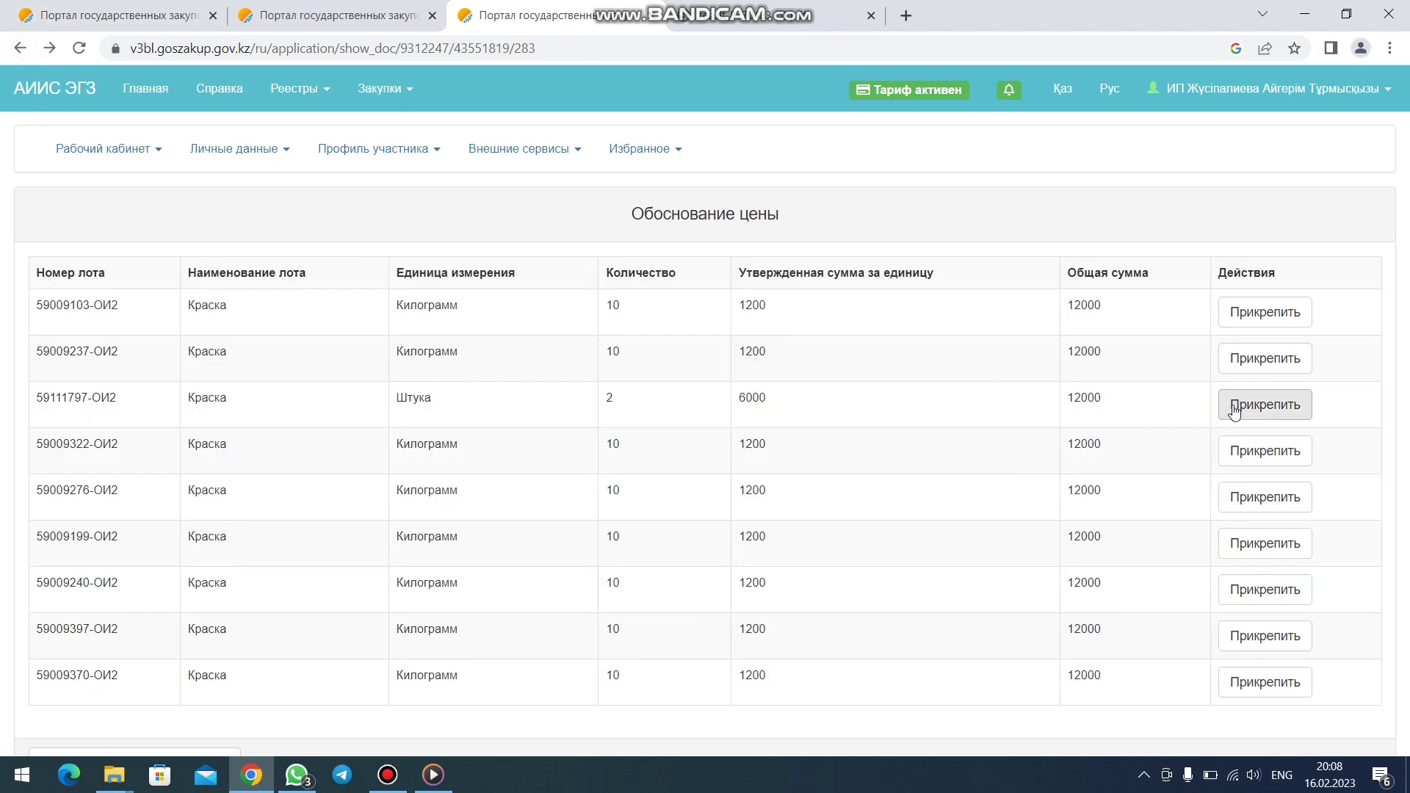
click(1234, 408)
click(83, 286)
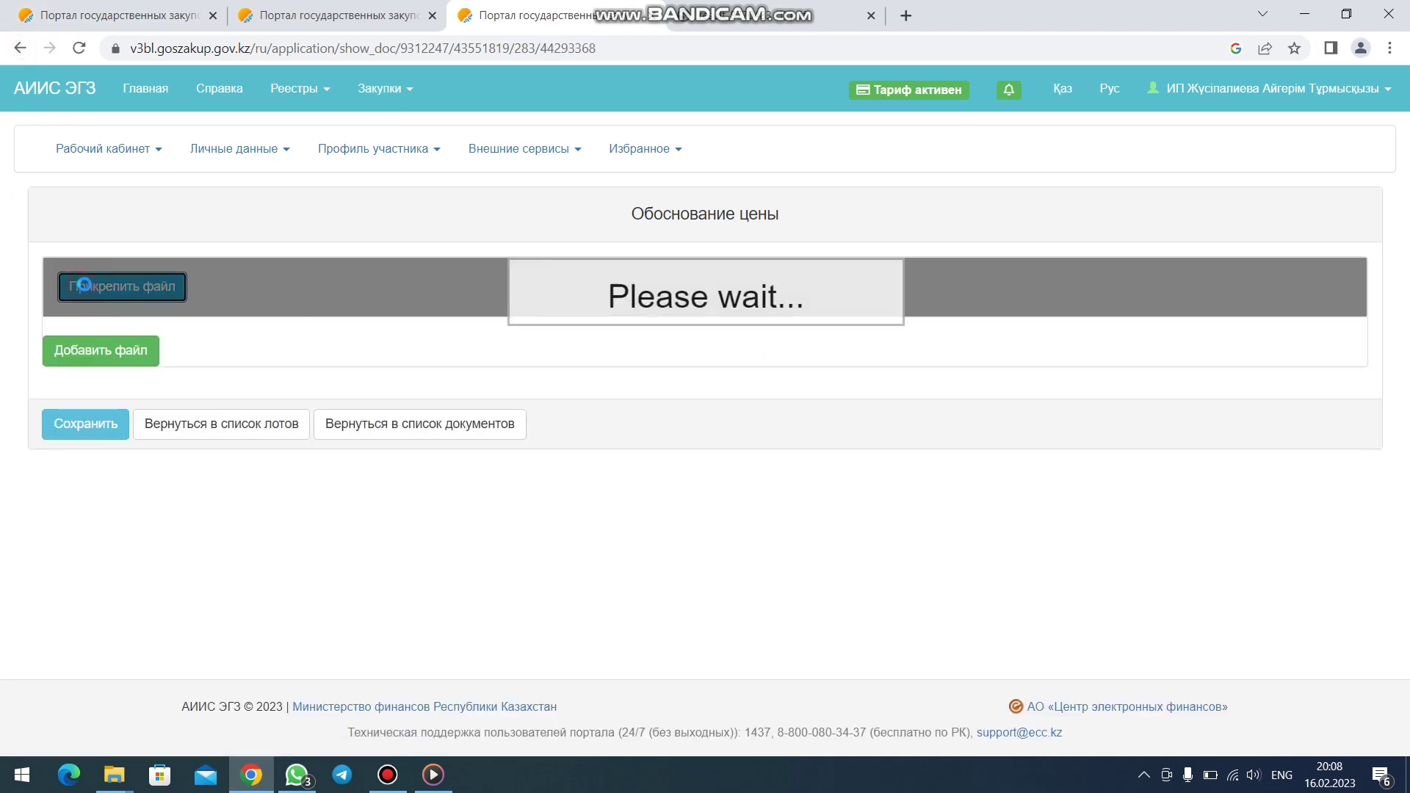
click(396, 311)
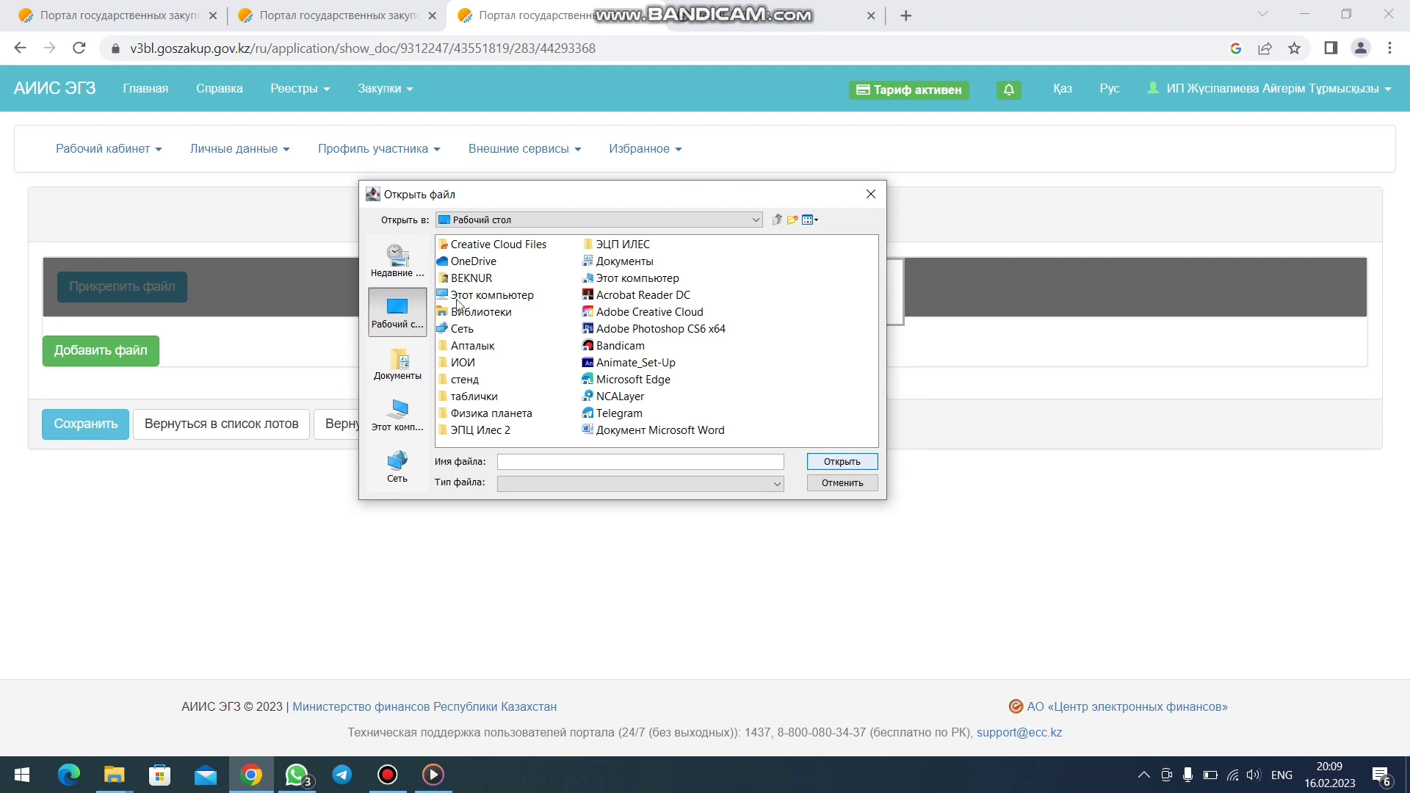
double_click(463, 362)
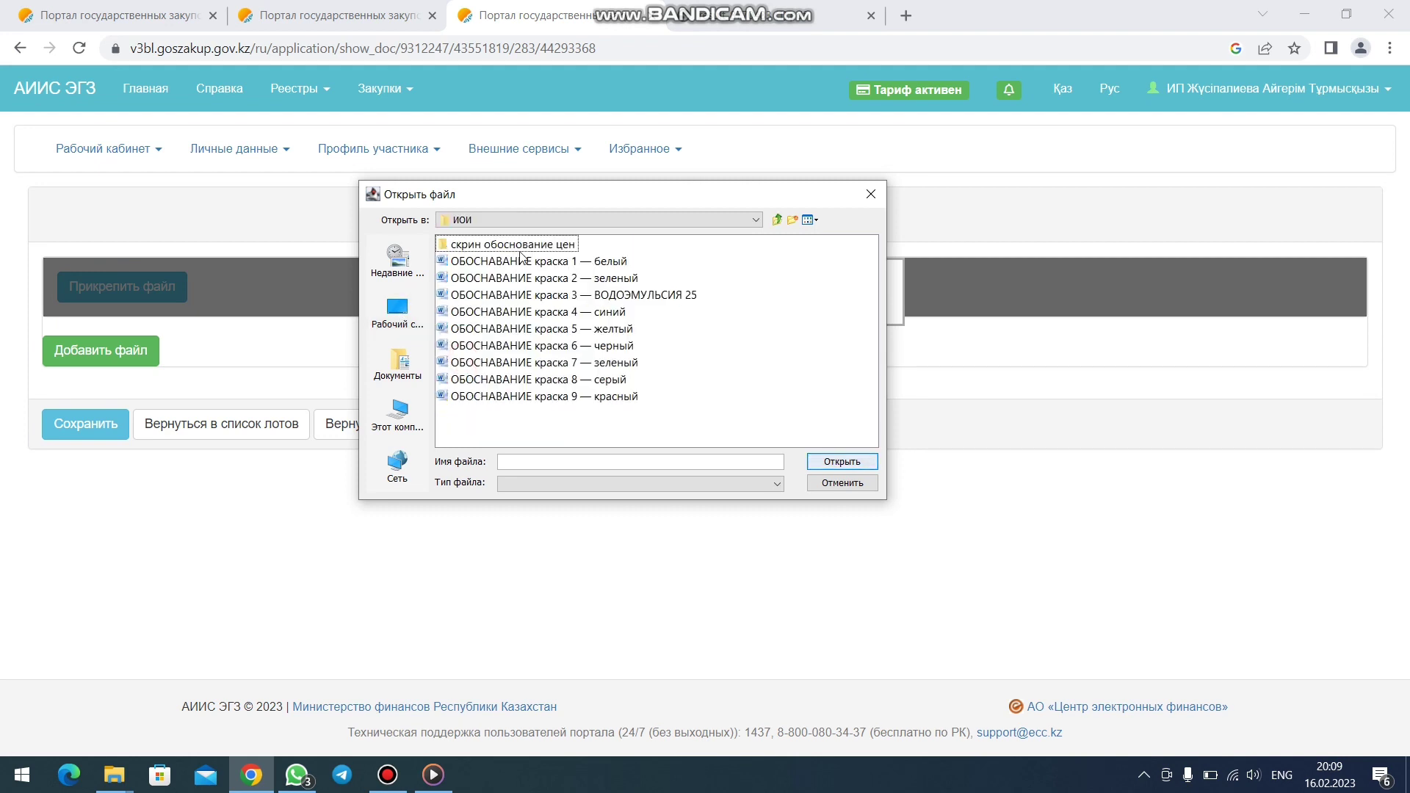
double_click(513, 245)
click(454, 278)
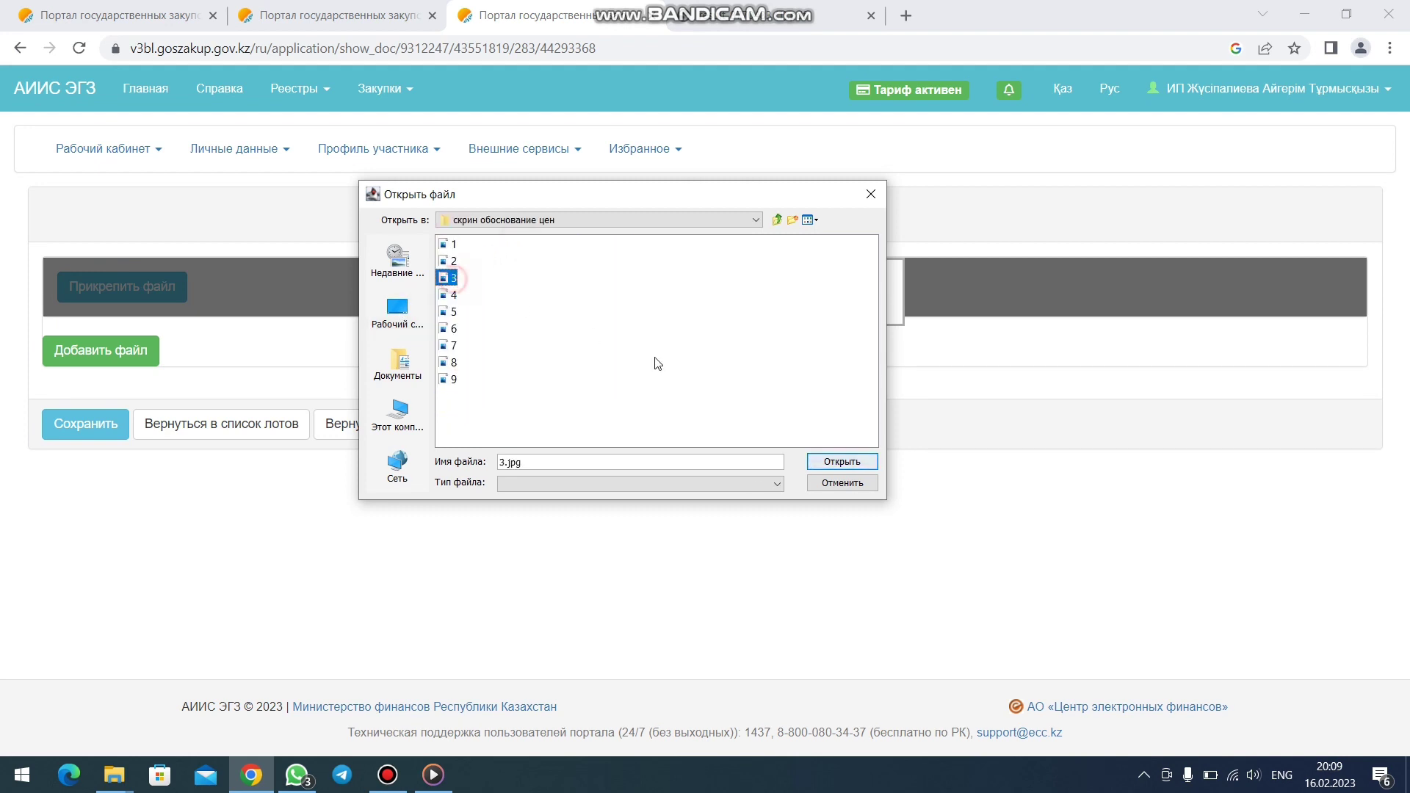
click(842, 461)
- Sign 3.jpg with the certificate password, save it, and return to the application's documents
click(862, 467)
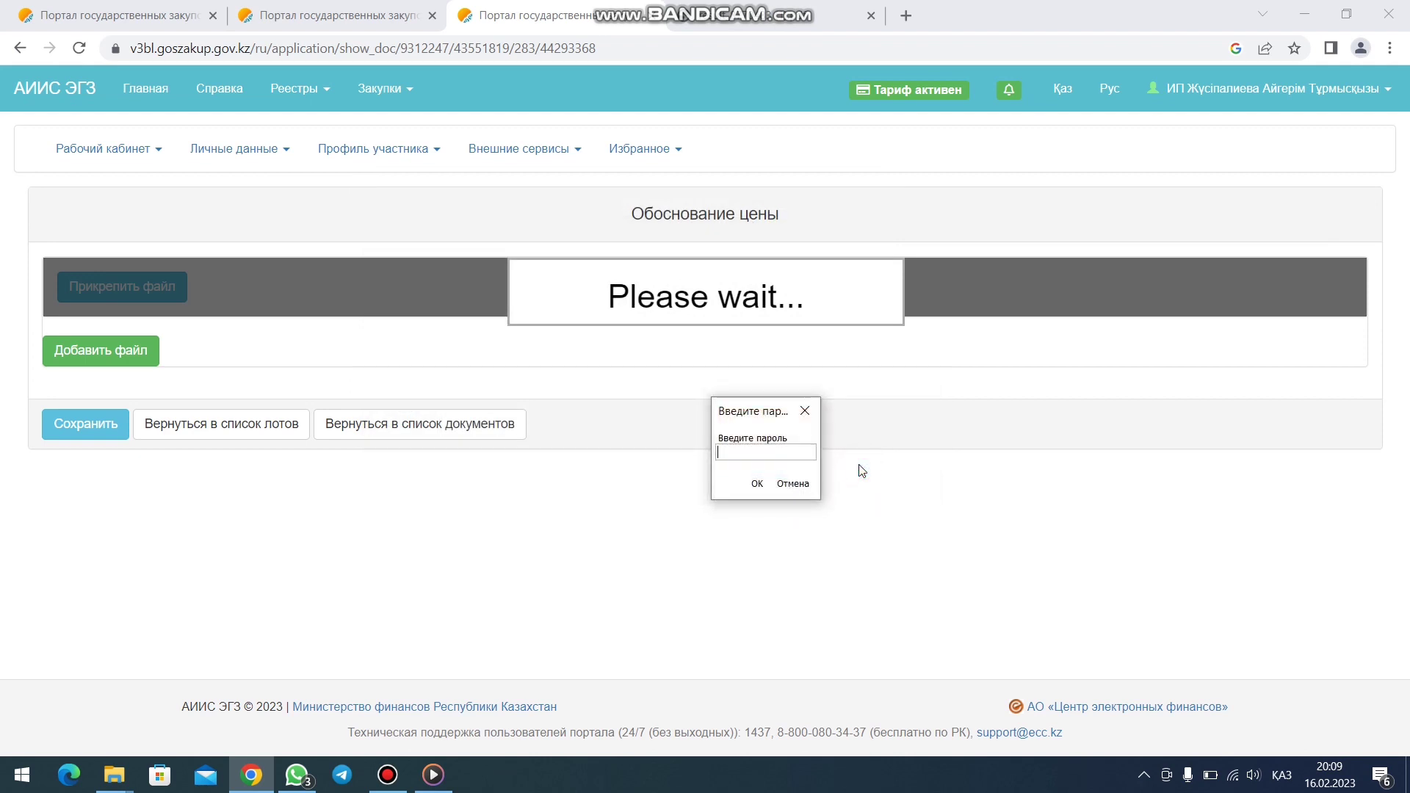
key(alt+shift)
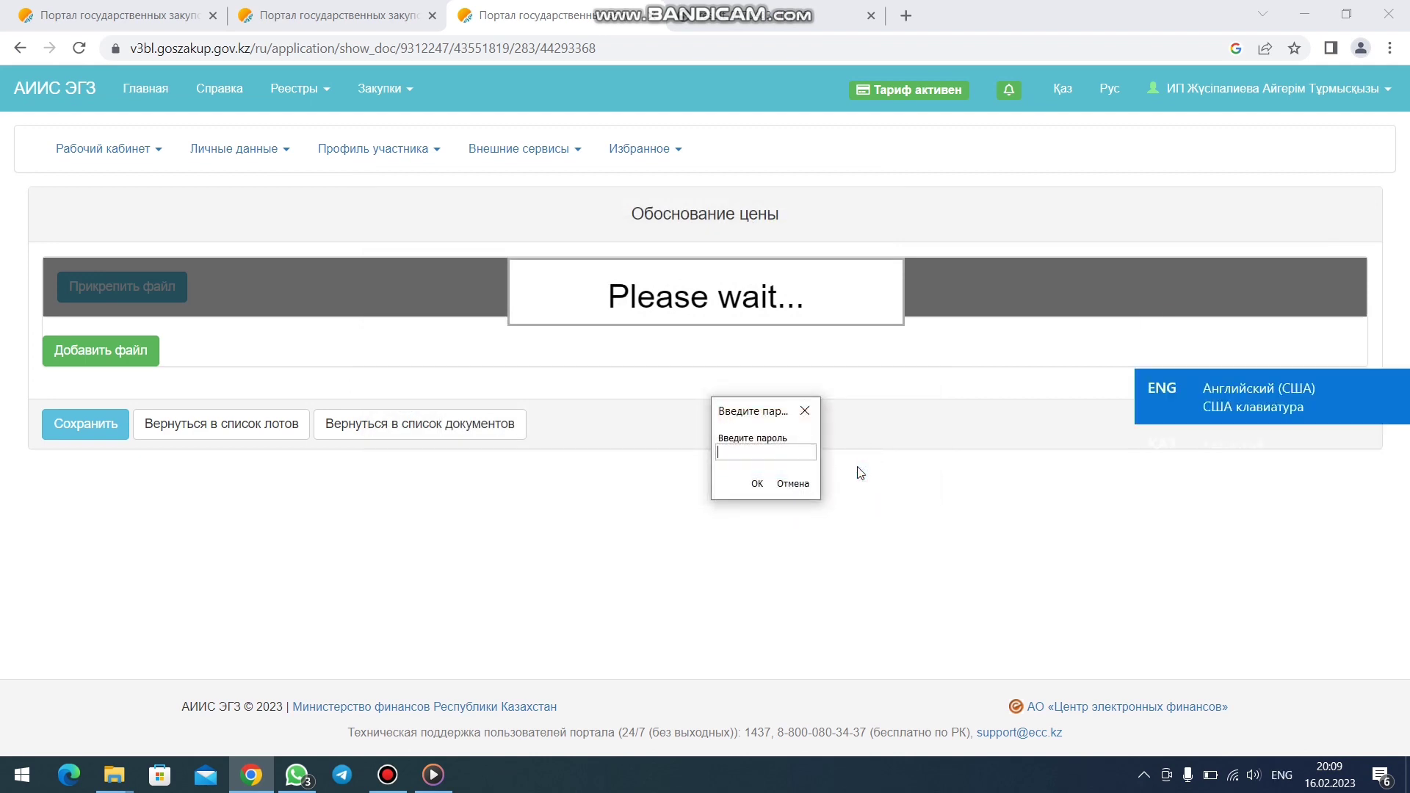
text(•)
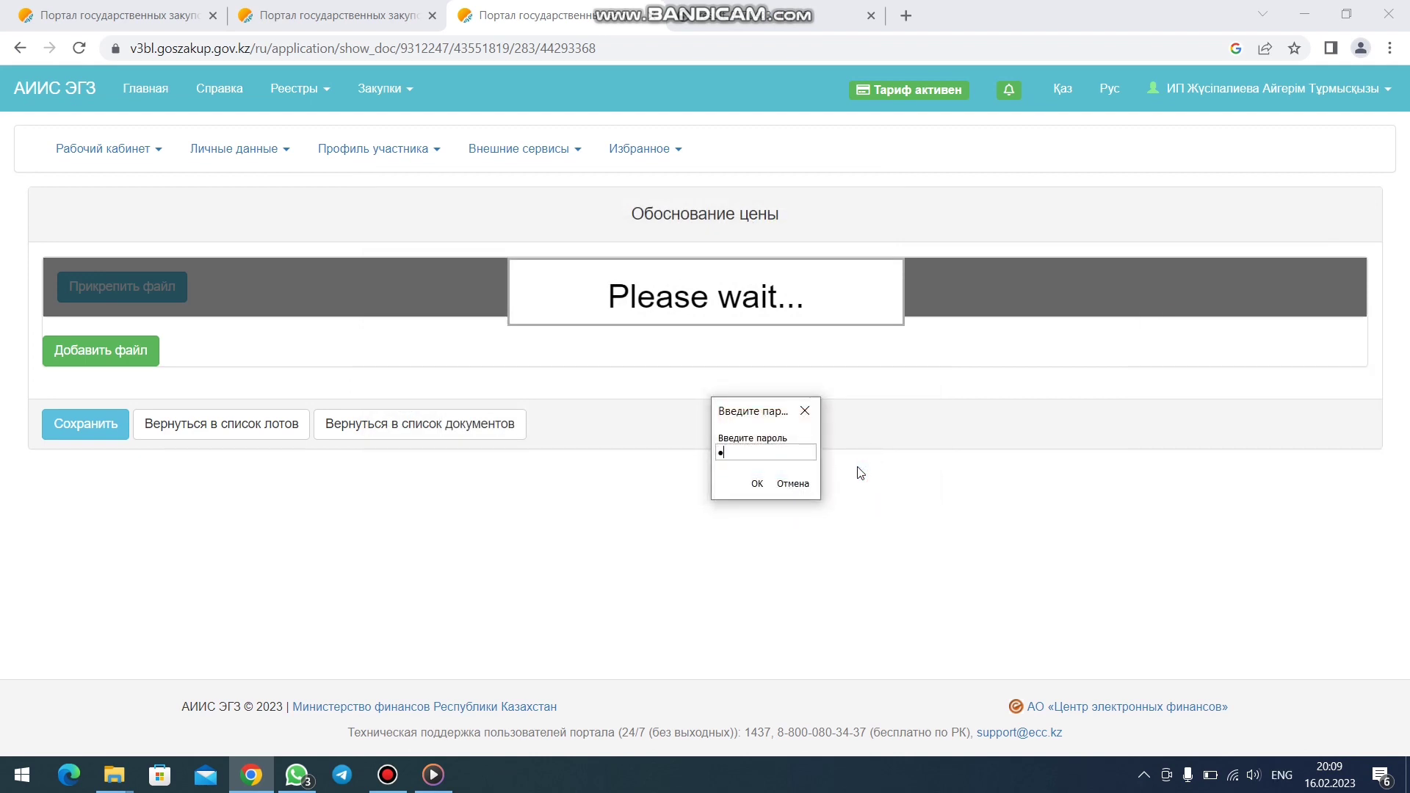
text(•)
key(Return)
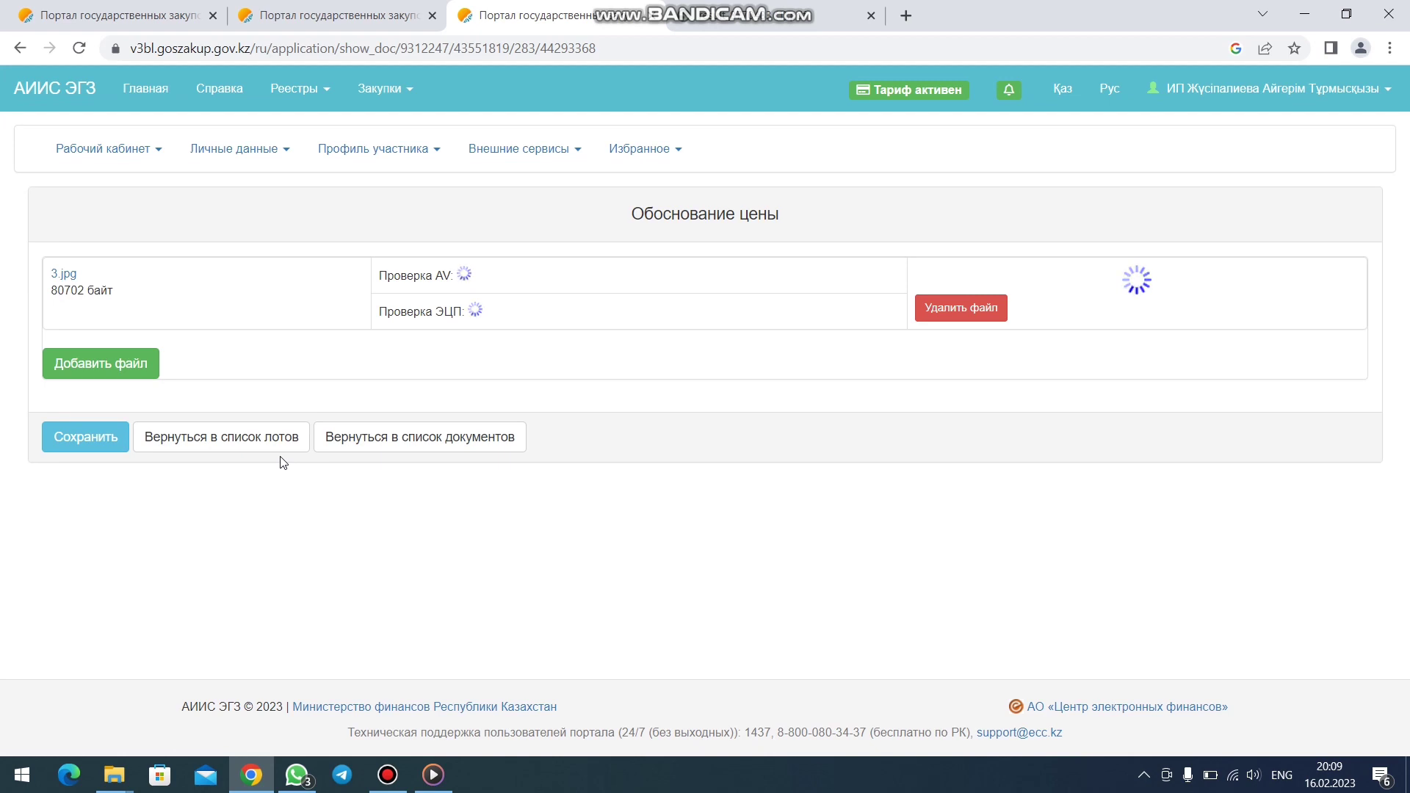
click(110, 444)
click(231, 443)
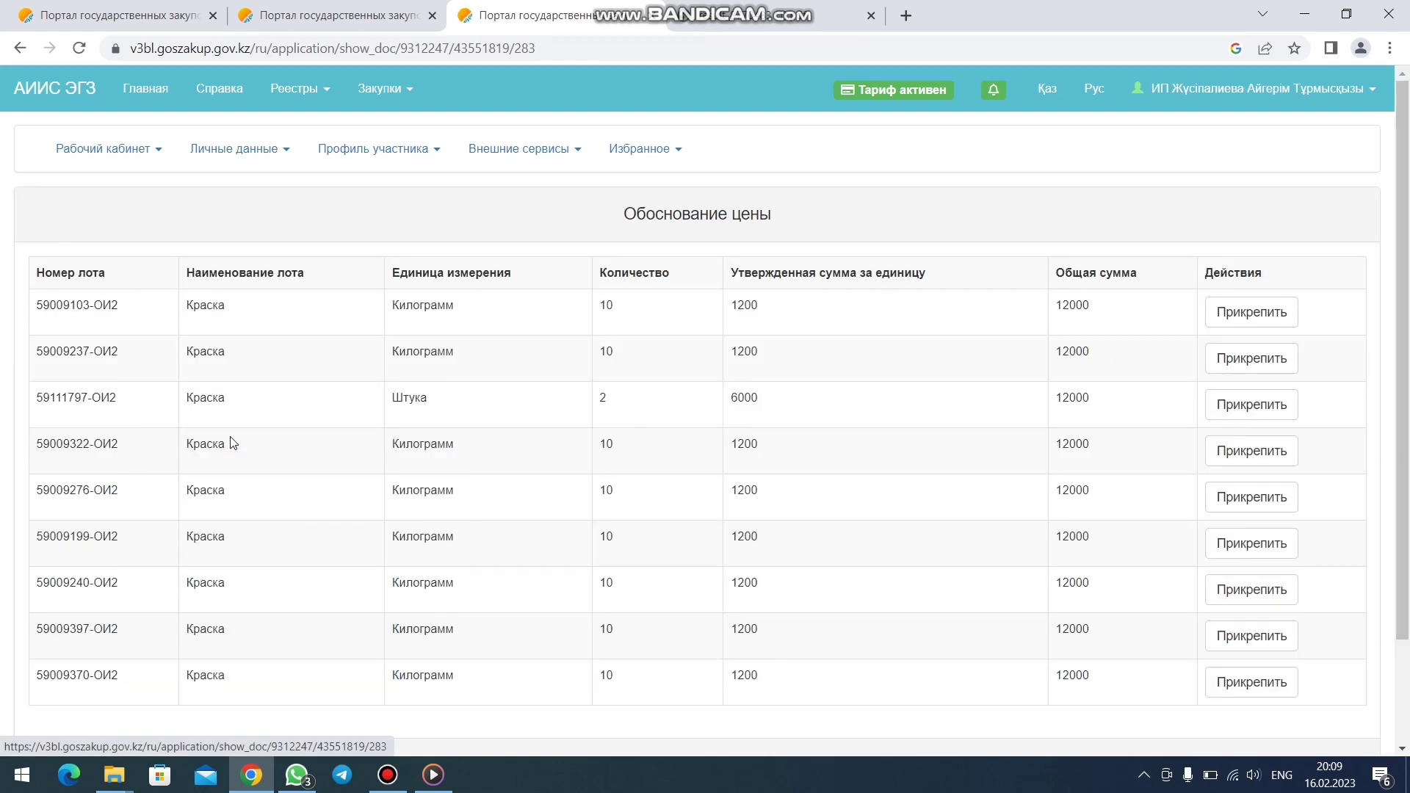
scroll(230, 448, down, 2)
click(223, 644)
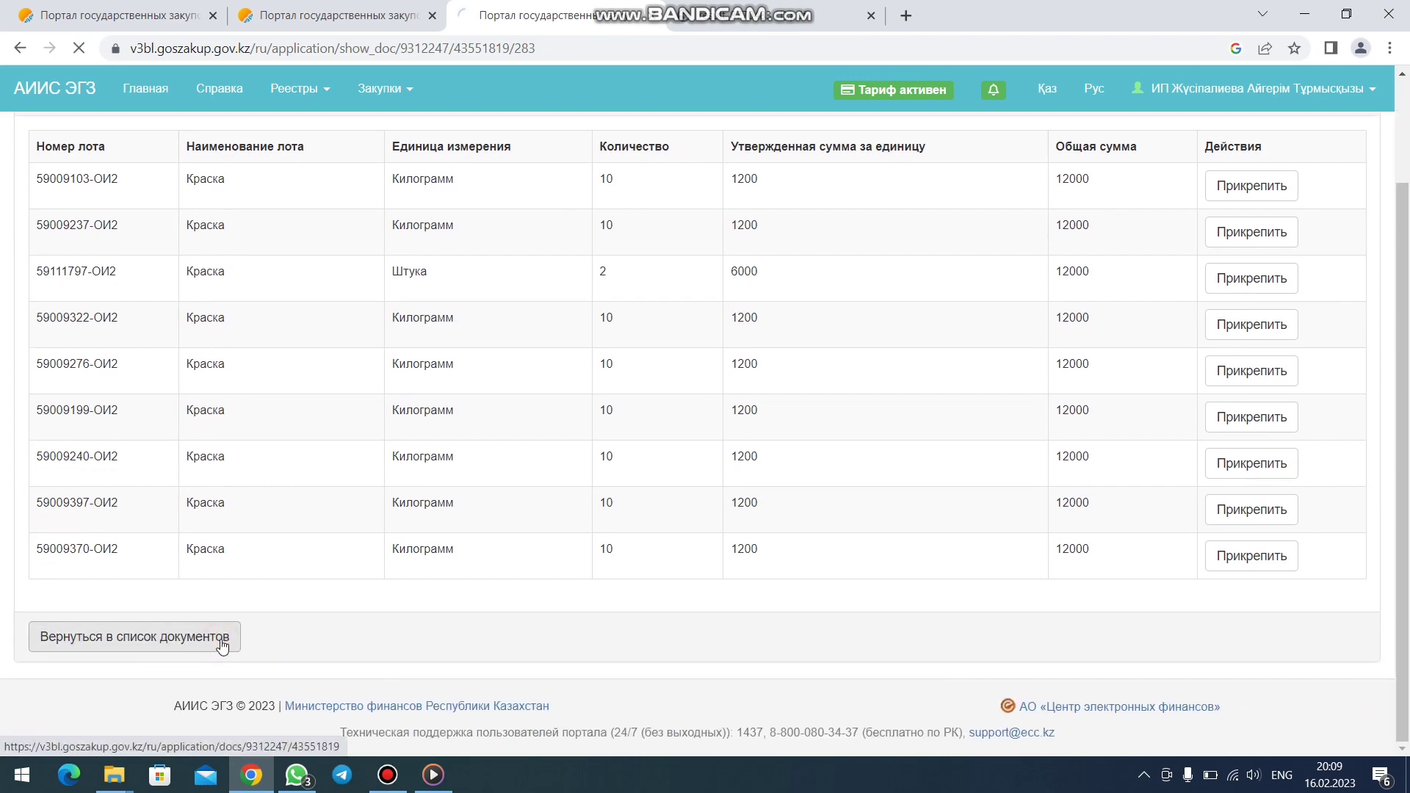
- Enter unit prices of 1200 for lots 59009103, 59009237, 59009322 and 6000 for 59111797
click(140, 625)
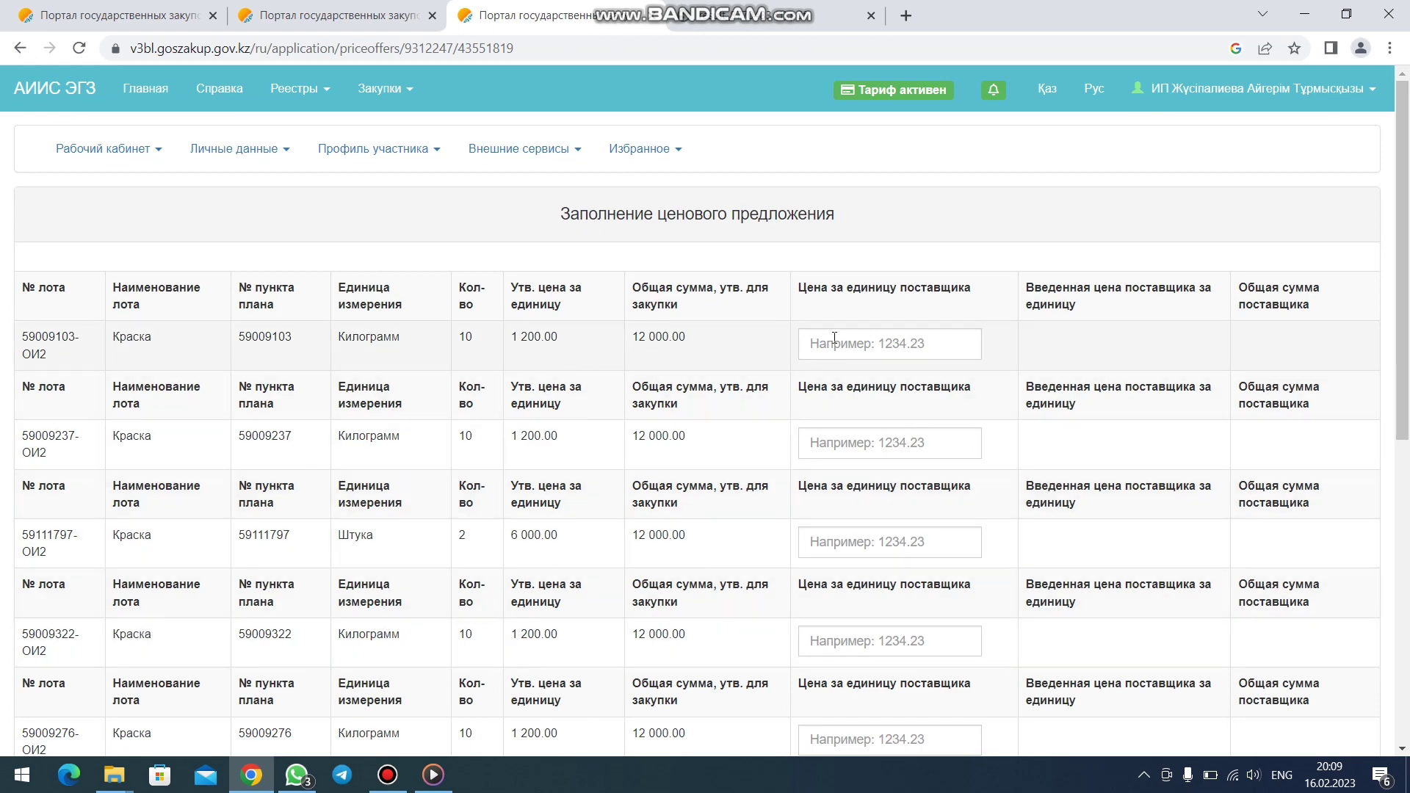
click(834, 541)
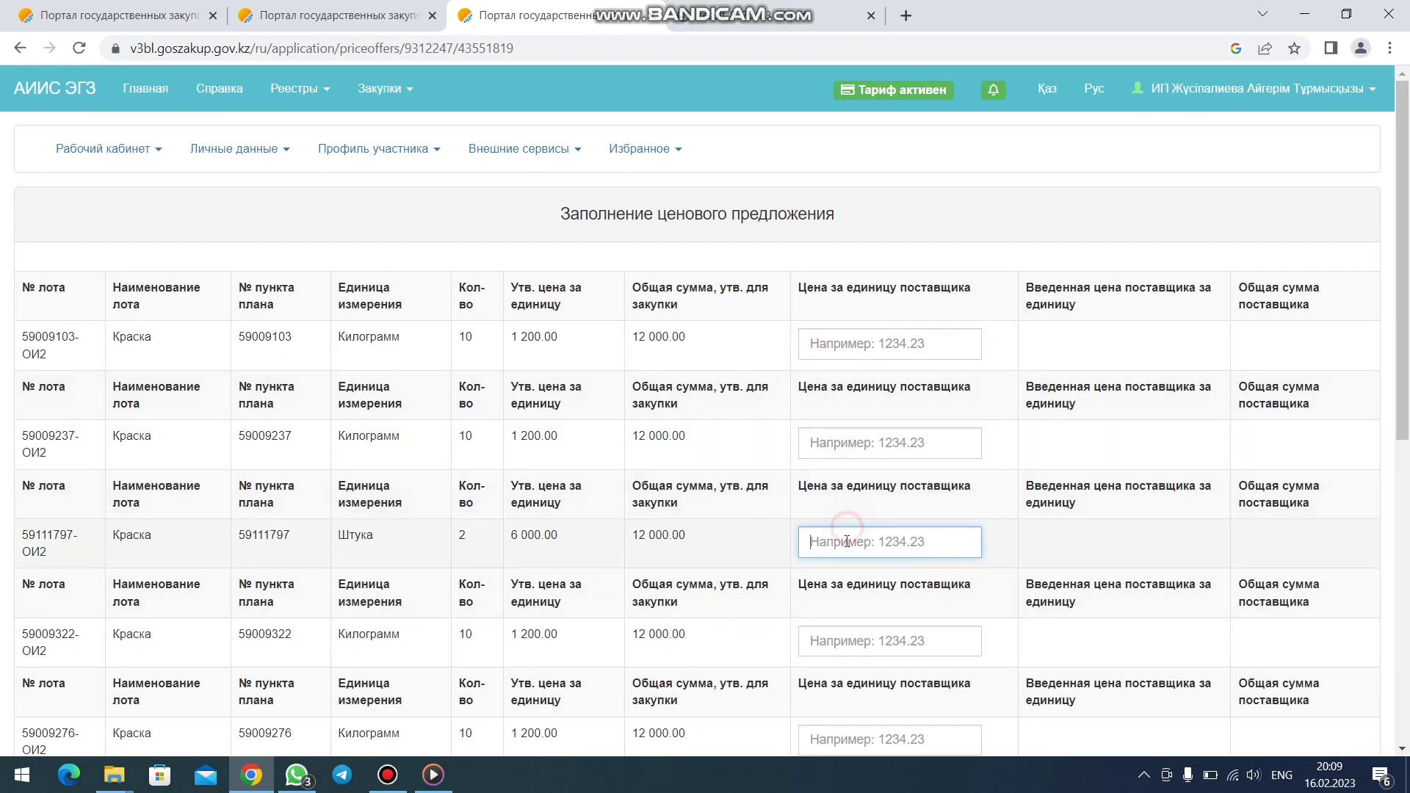
scroll(845, 547, down, 3)
scroll(847, 549, down, 5)
scroll(845, 556, up, 10)
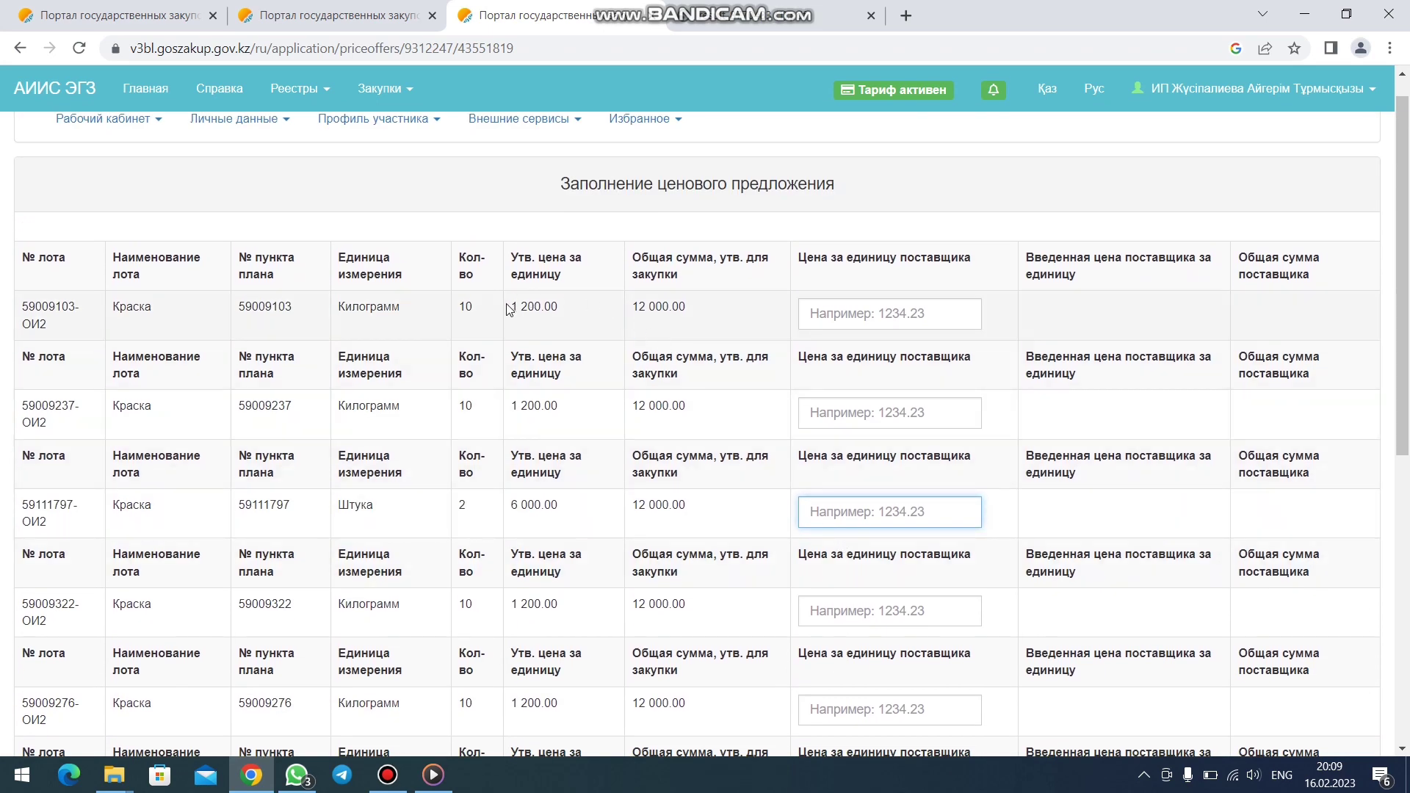
click(810, 317)
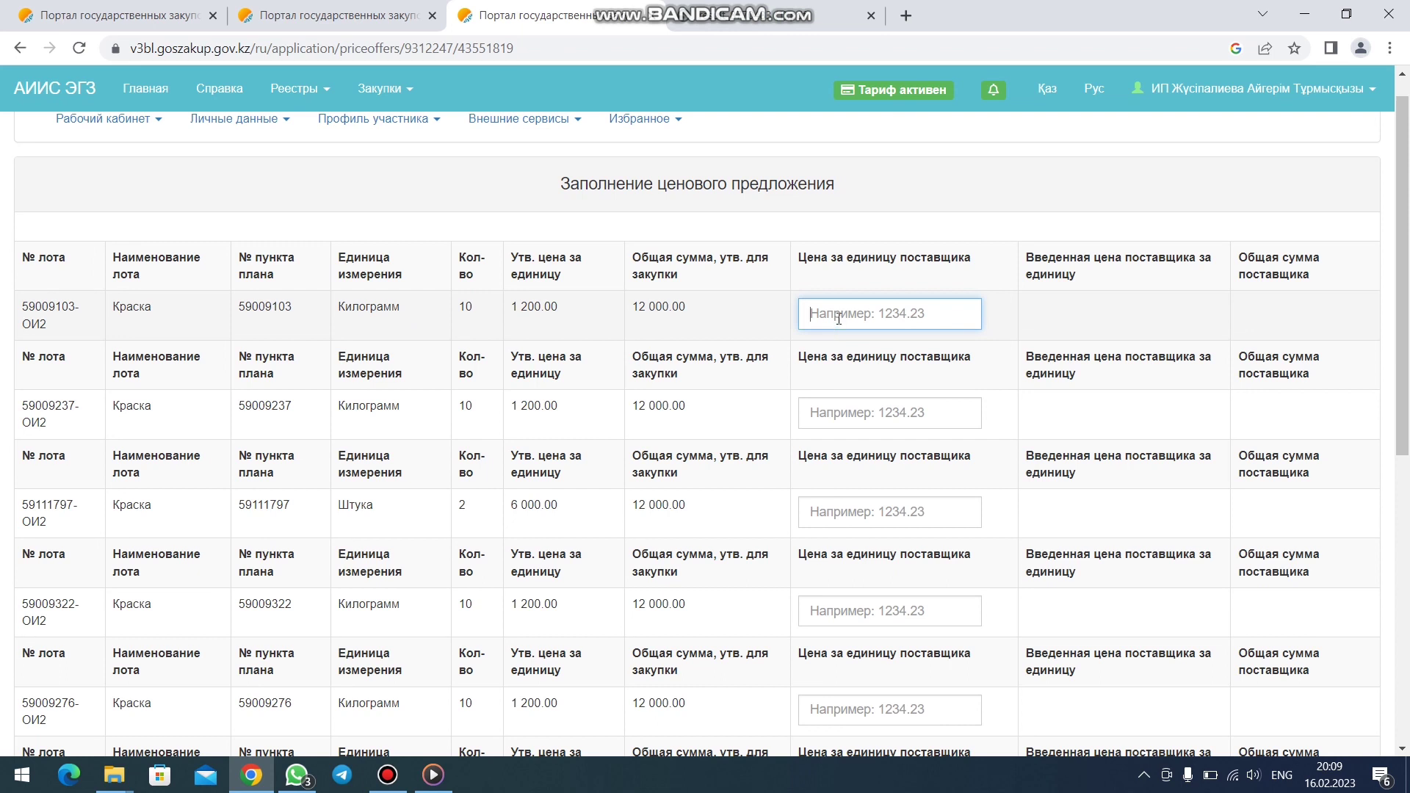
text(1200)
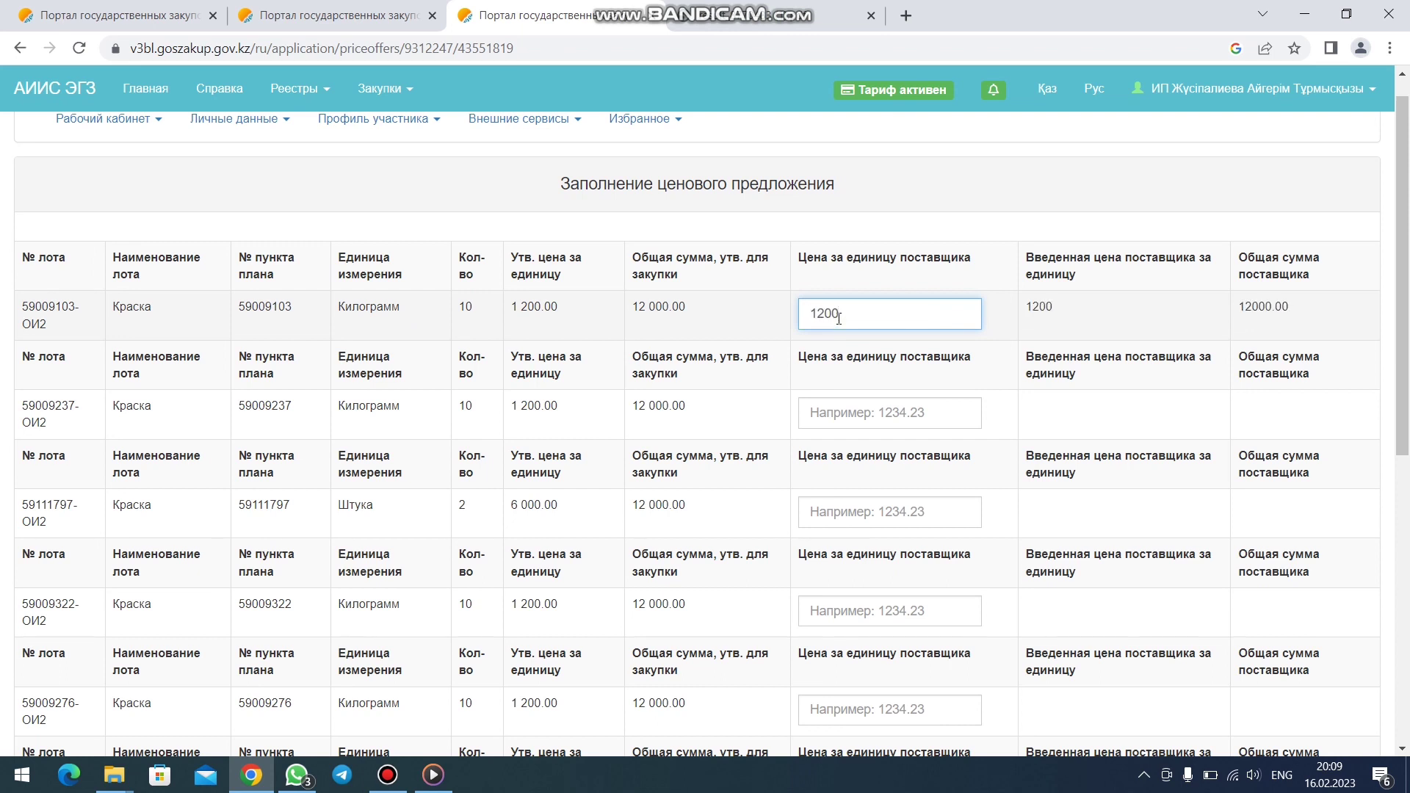
click(851, 402)
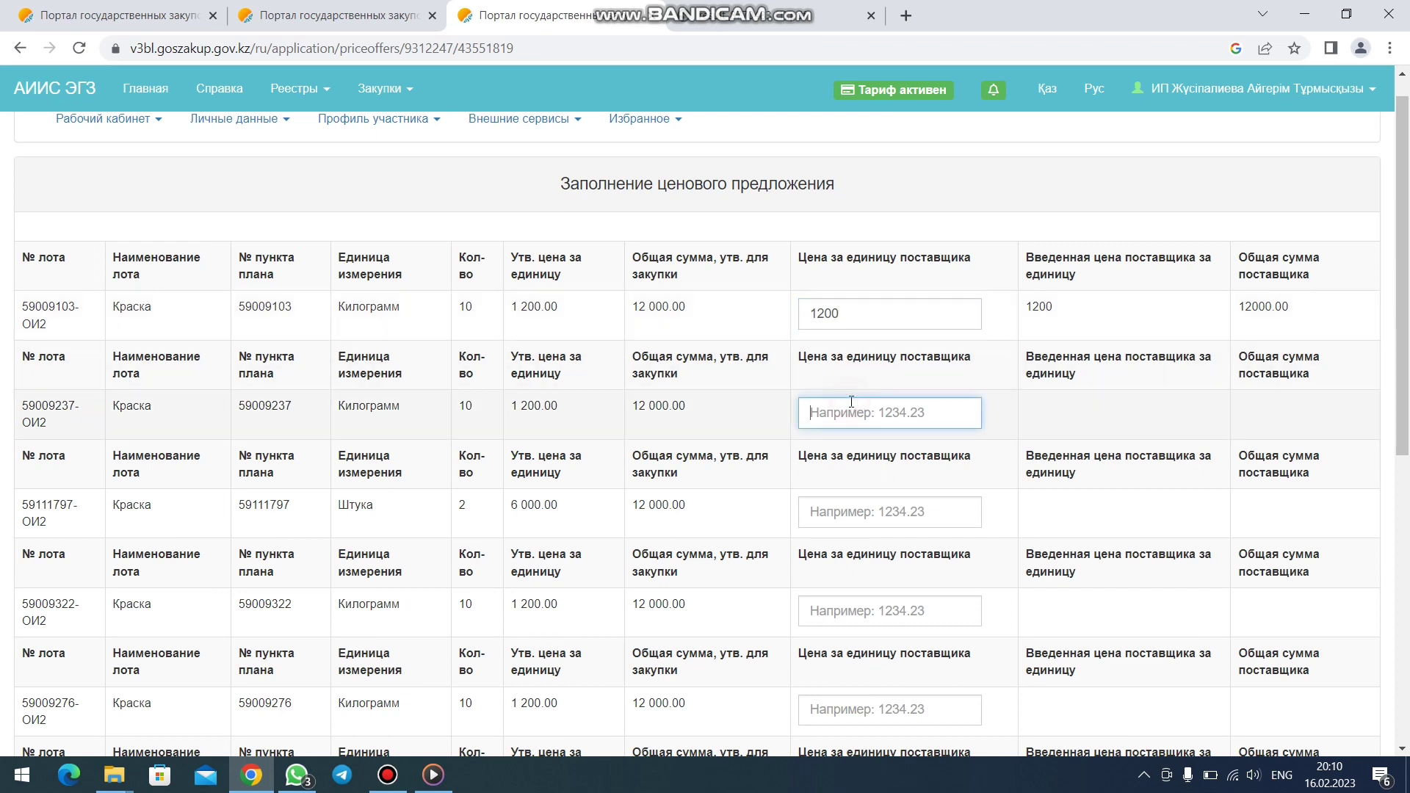
text(1200)
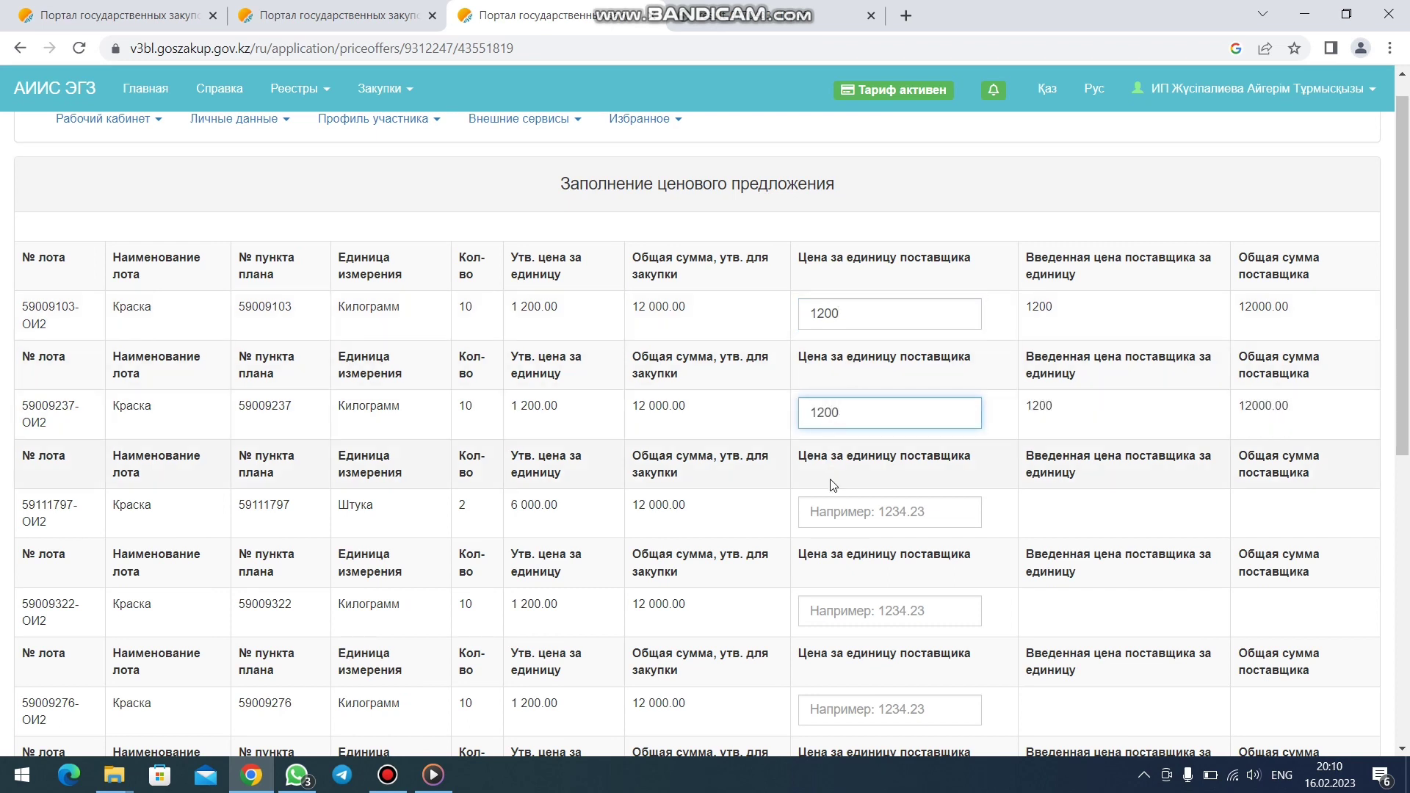
click(822, 511)
text(6000)
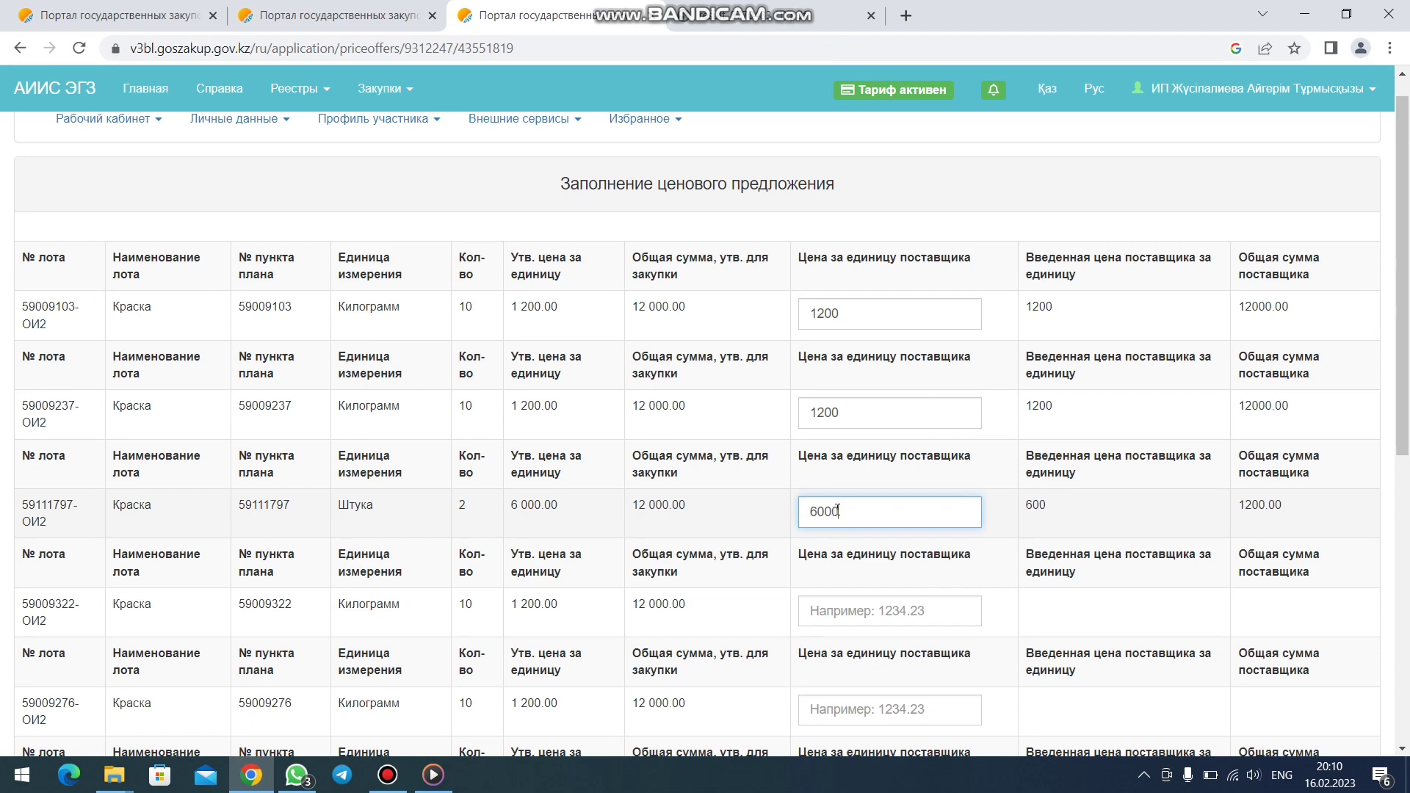
click(844, 613)
text(120)
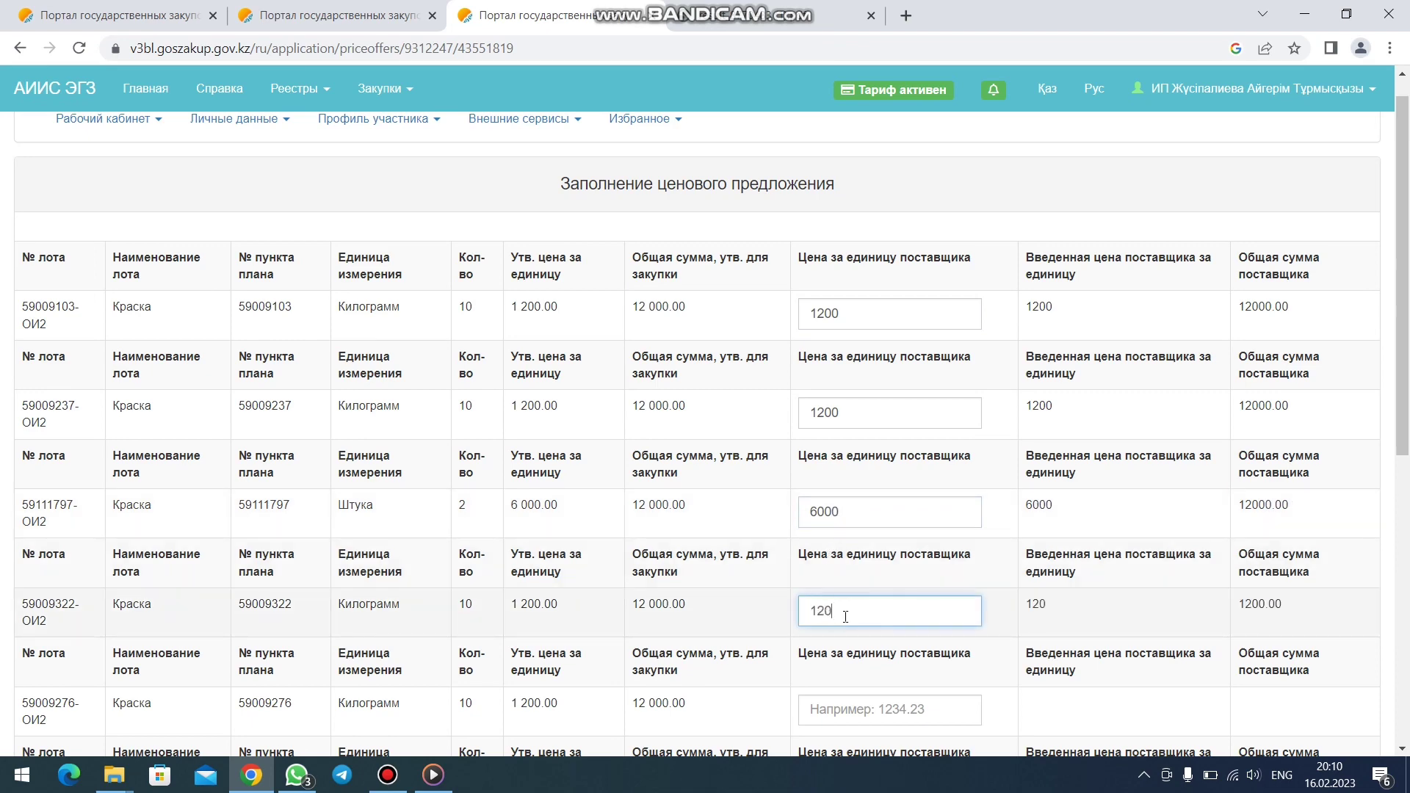
text(0)
- Enter a 1200 unit price for lots 59009276, 59009199, 59009240, 59009397 and 59009370
scroll(845, 616, down, 2)
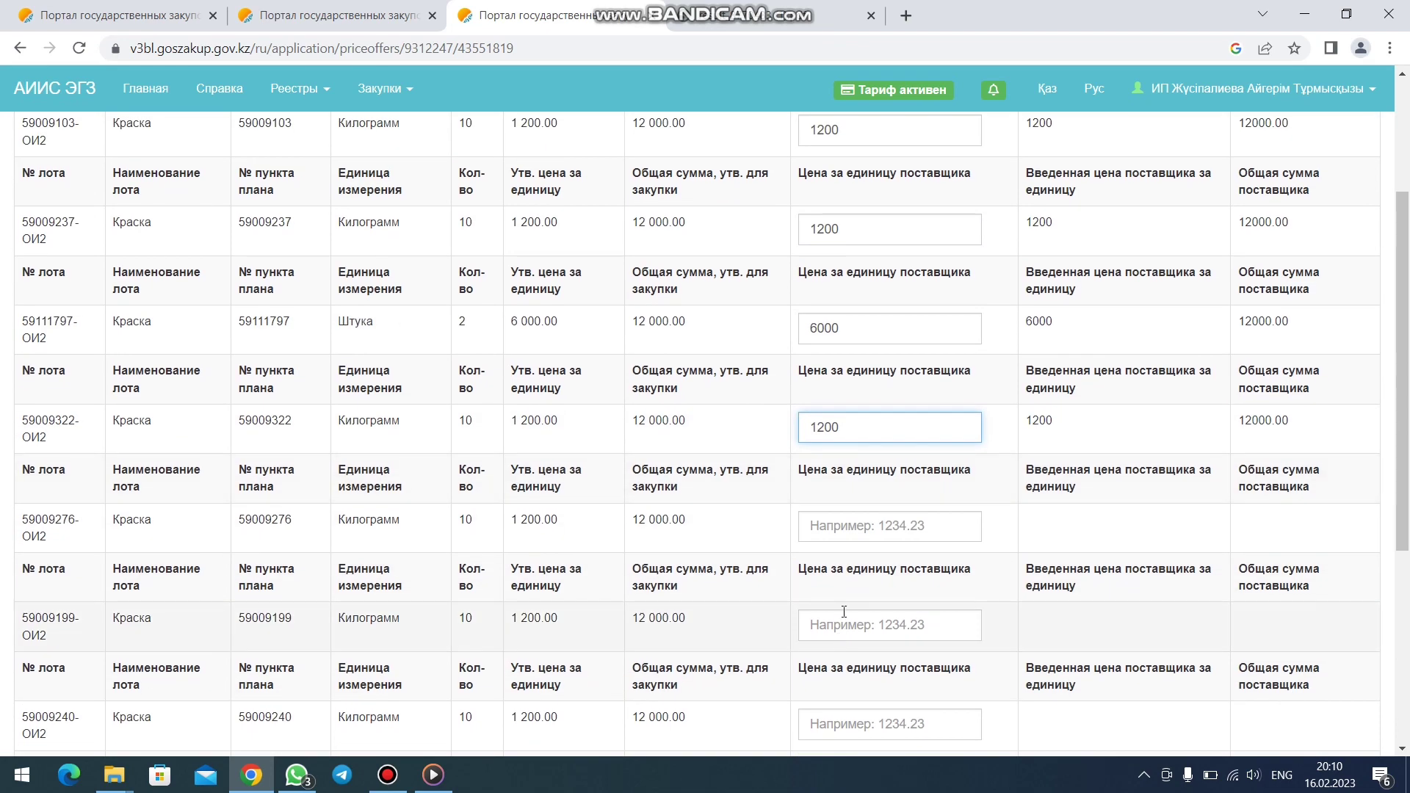
click(855, 532)
text(1200)
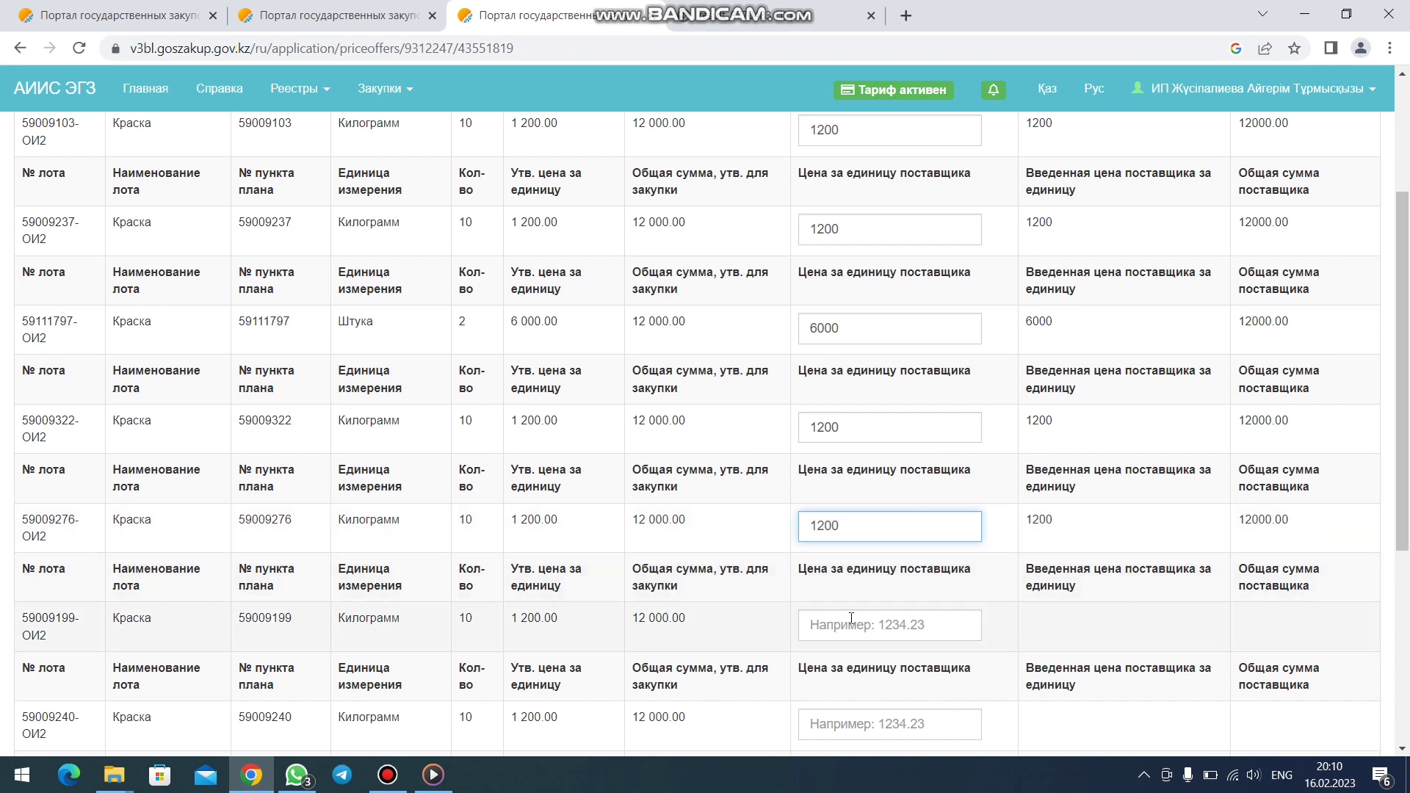
click(854, 629)
text(1200)
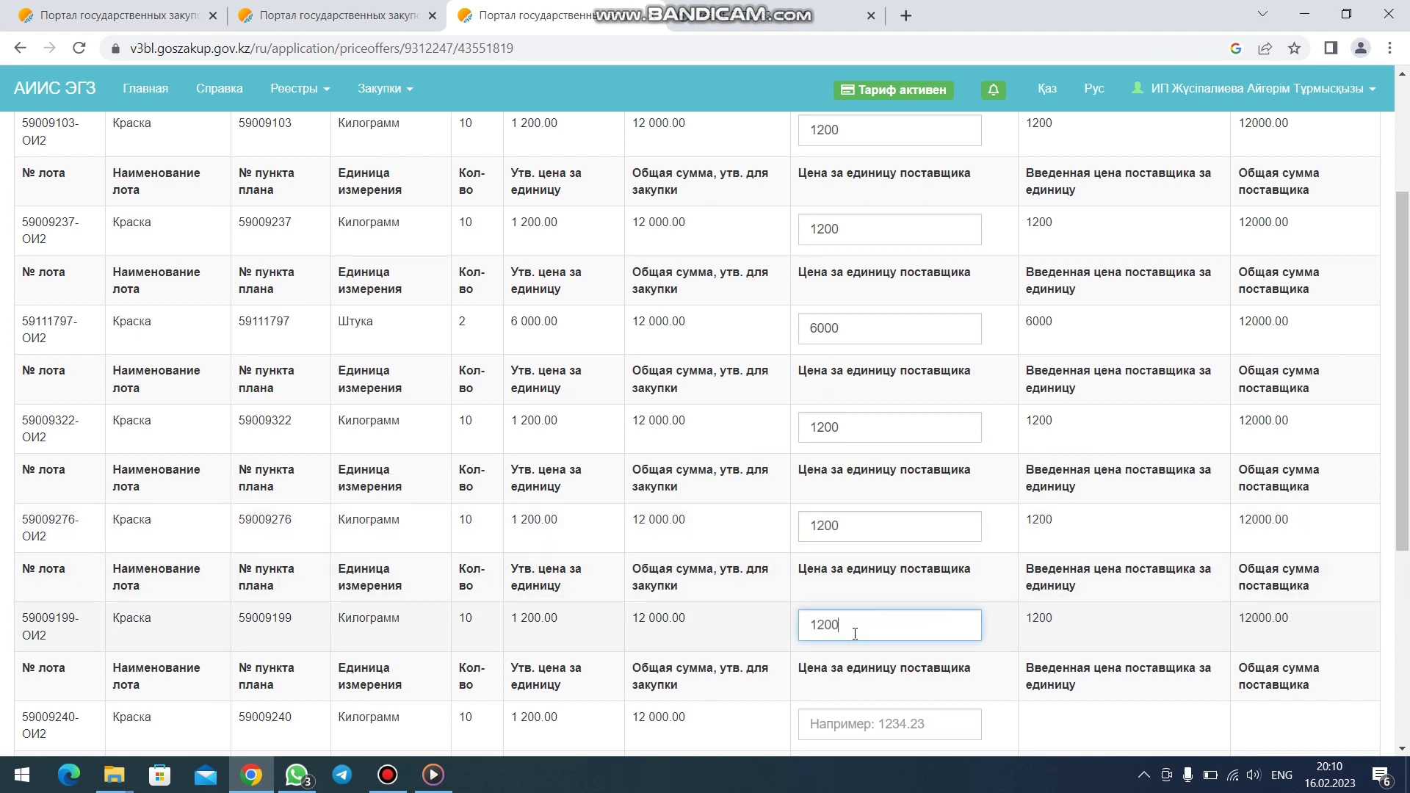
scroll(852, 650, down, 1)
click(854, 636)
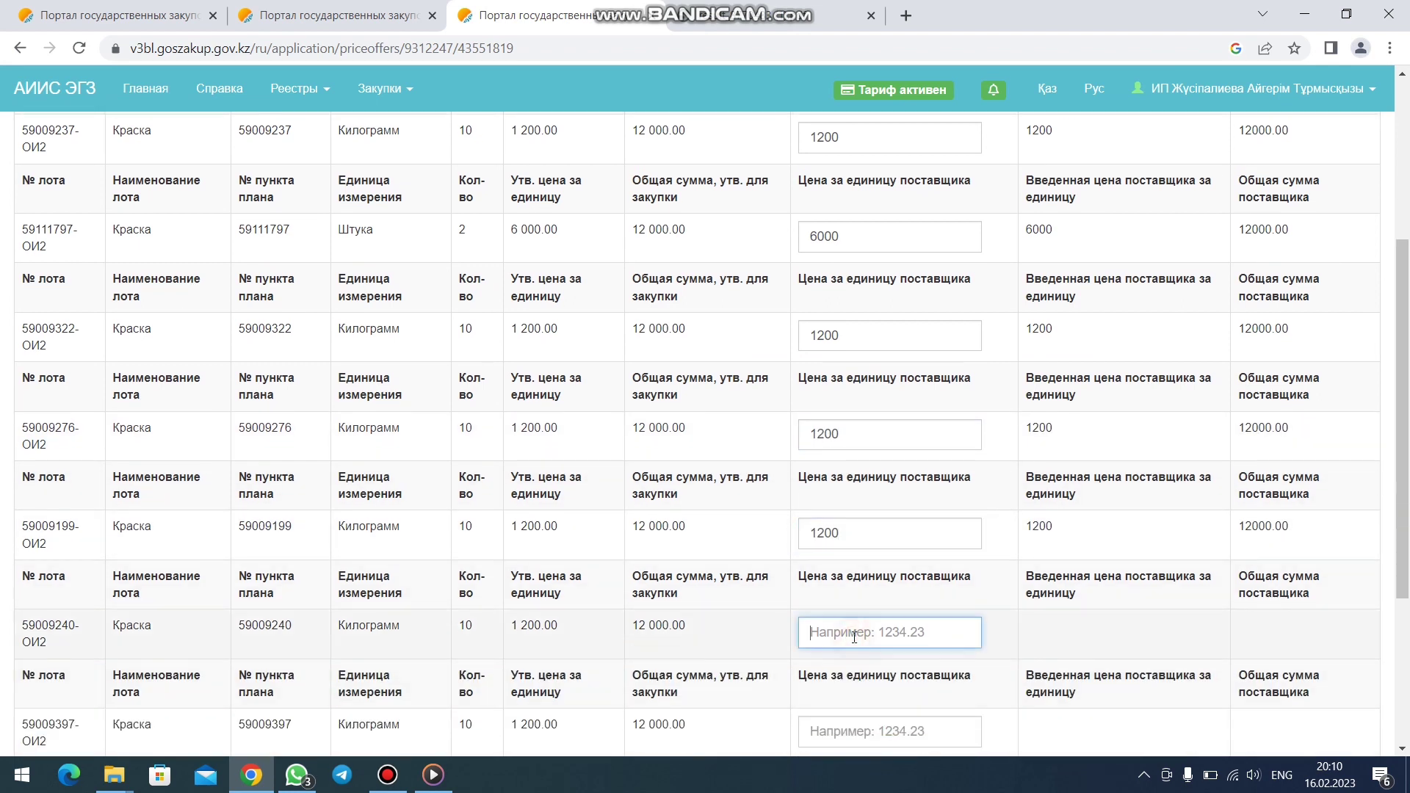
text(1200)
scroll(851, 644, down, 1)
click(855, 637)
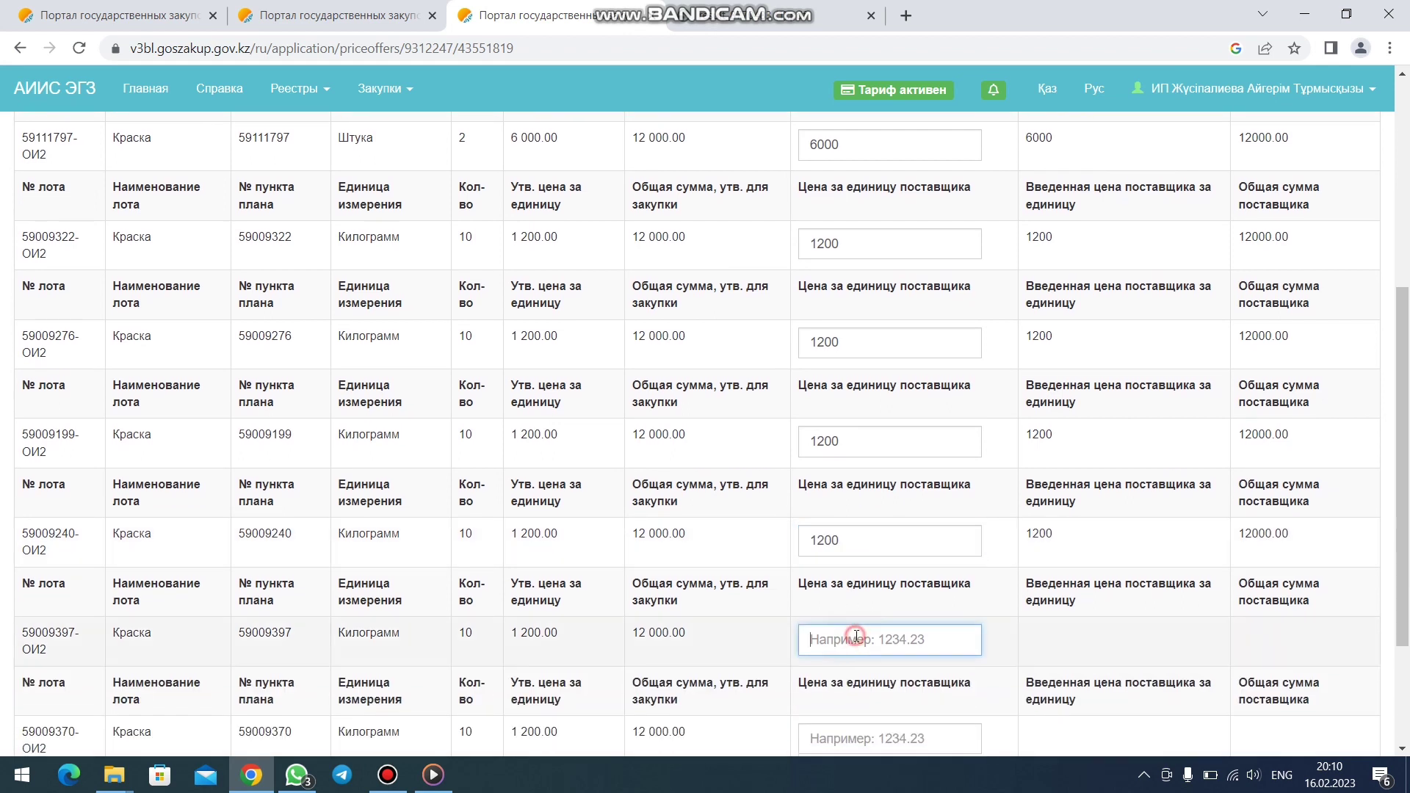
text(1200)
scroll(857, 636, down, 1)
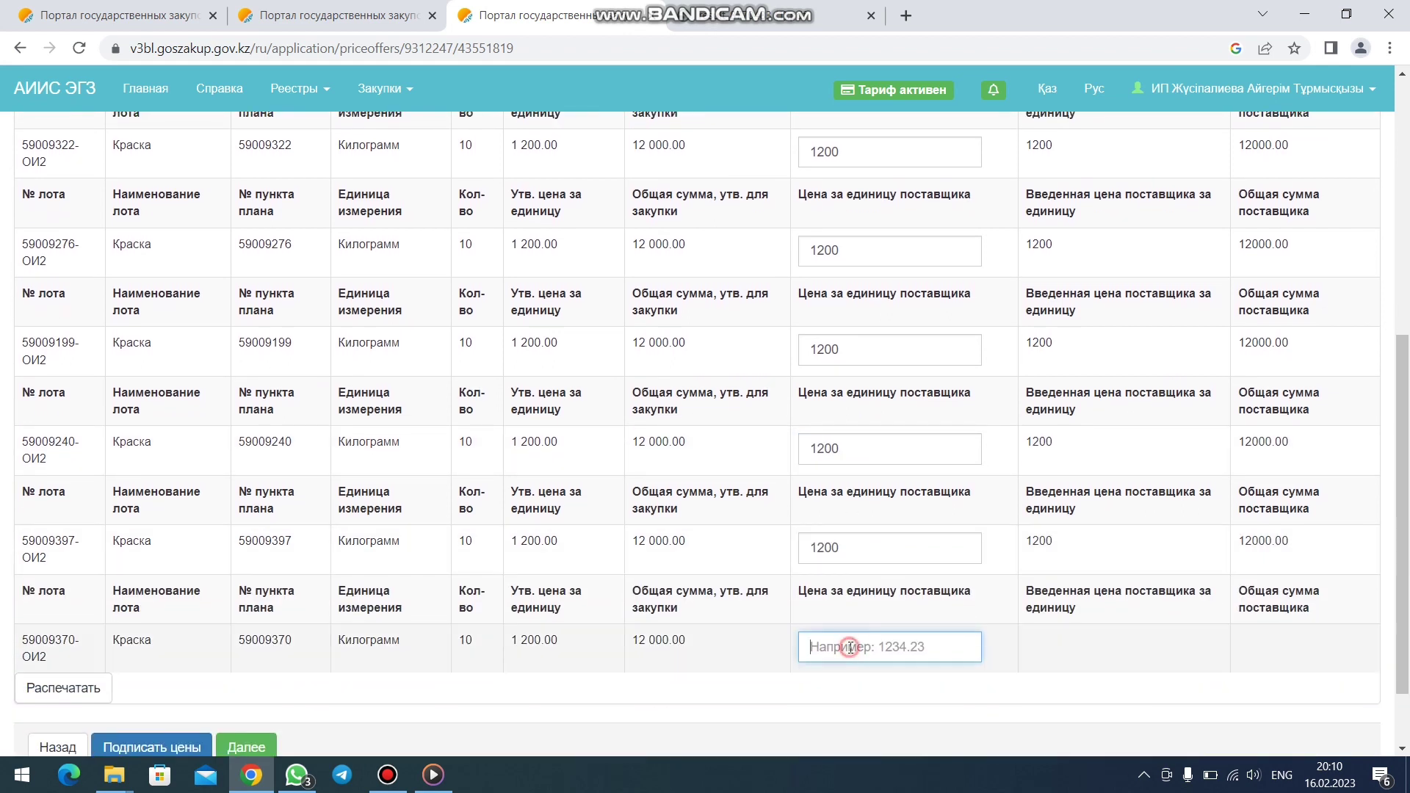
click(851, 646)
text(1)
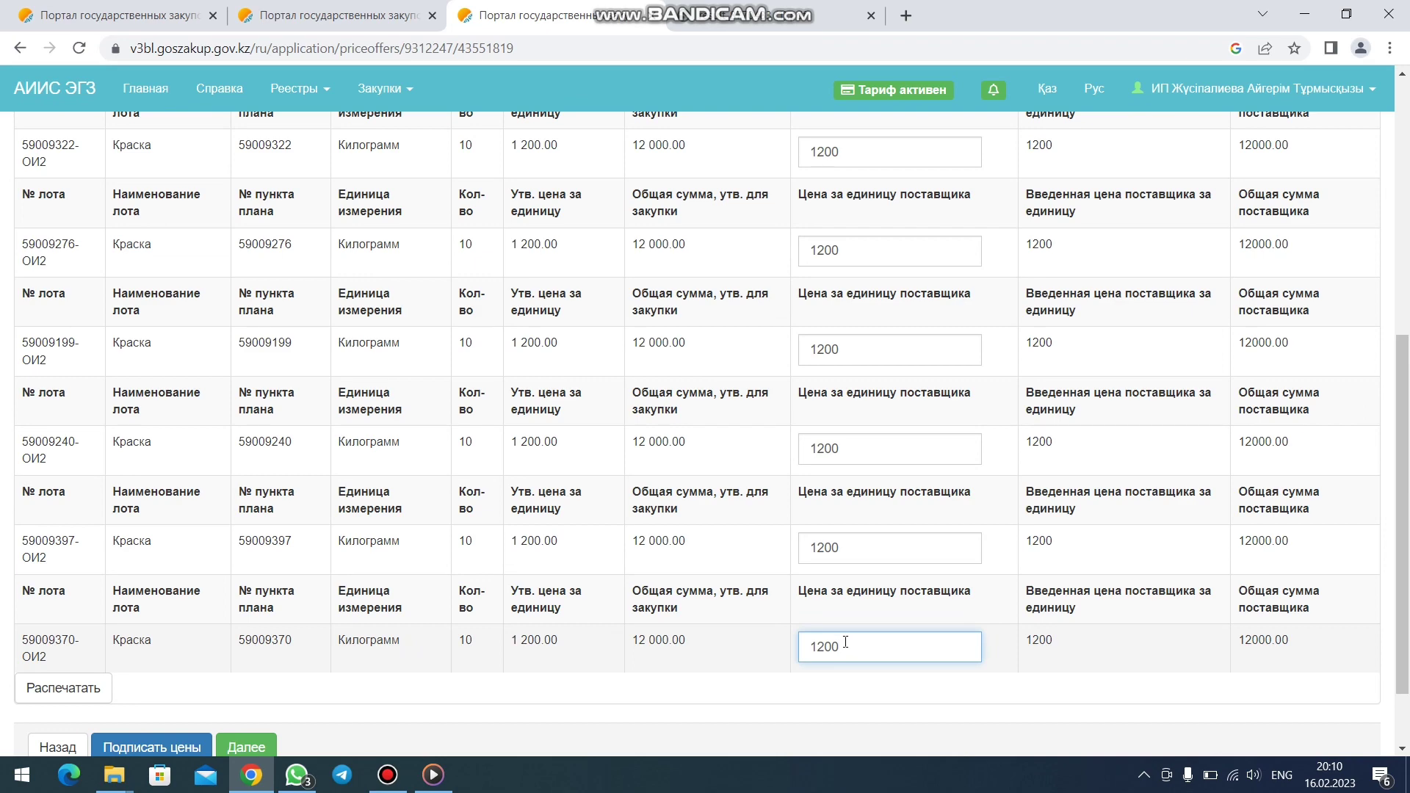
text(200)
scroll(845, 643, down, 1)
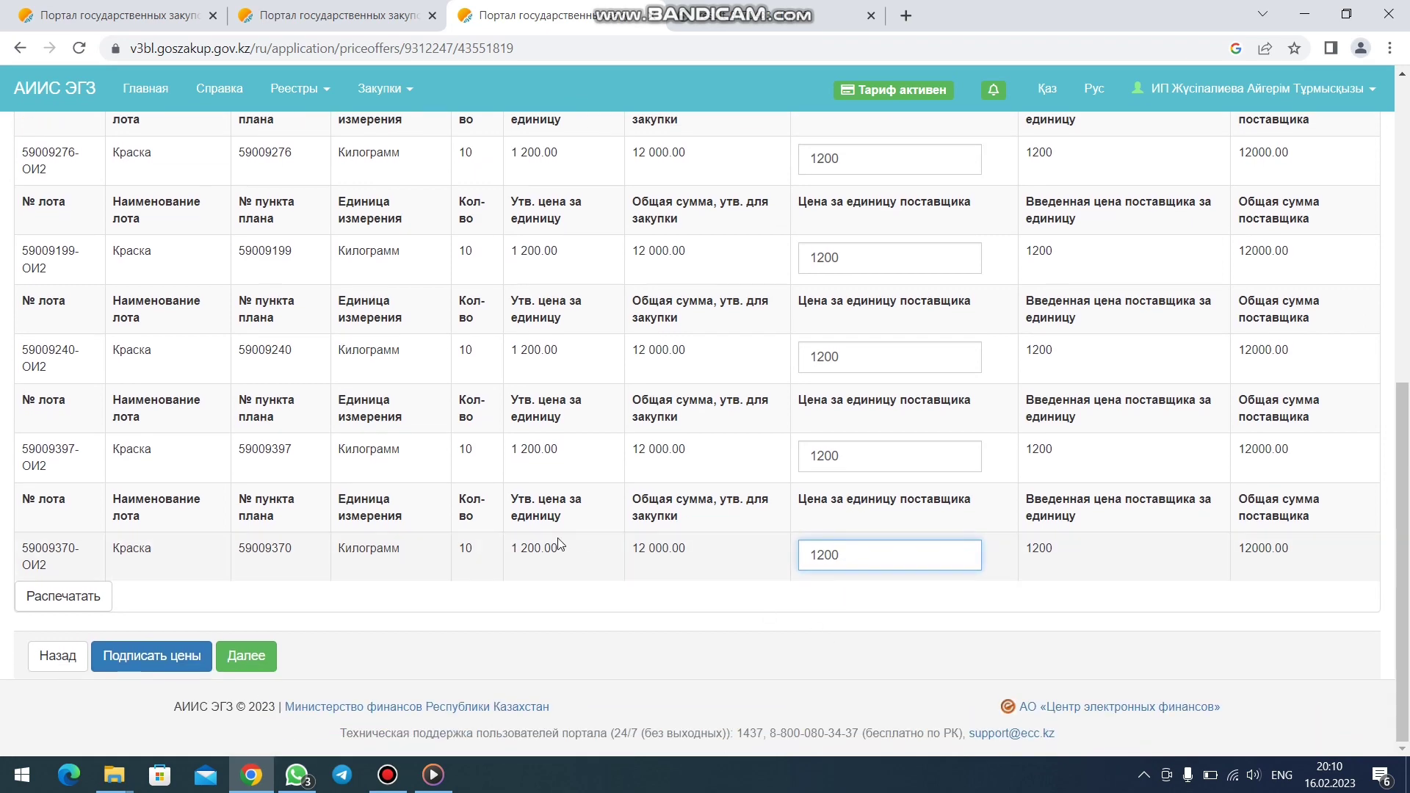
scroll(698, 535, up, 2)
scroll(812, 438, down, 2)
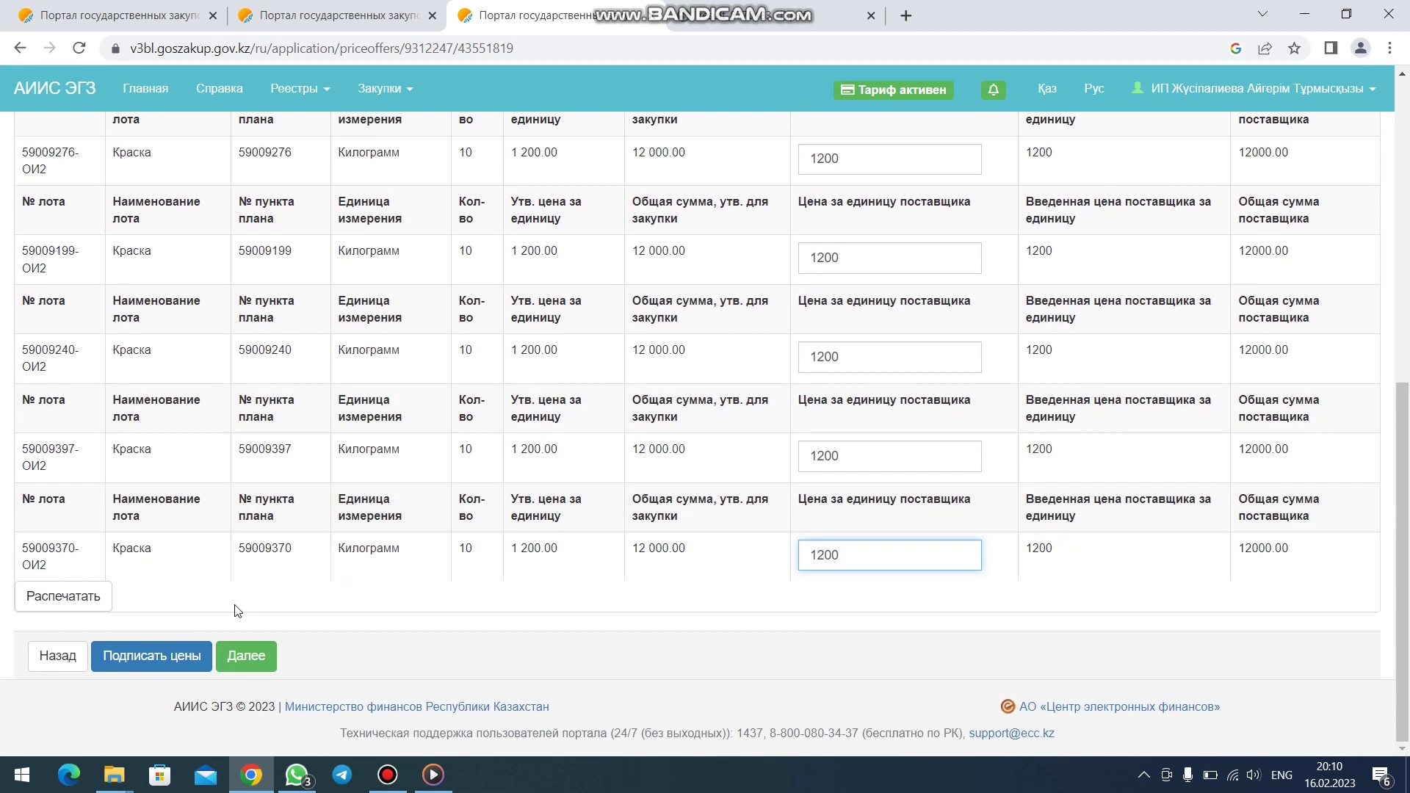
- Sign the entered lot prices with the supplier's certificate and its key password
click(168, 663)
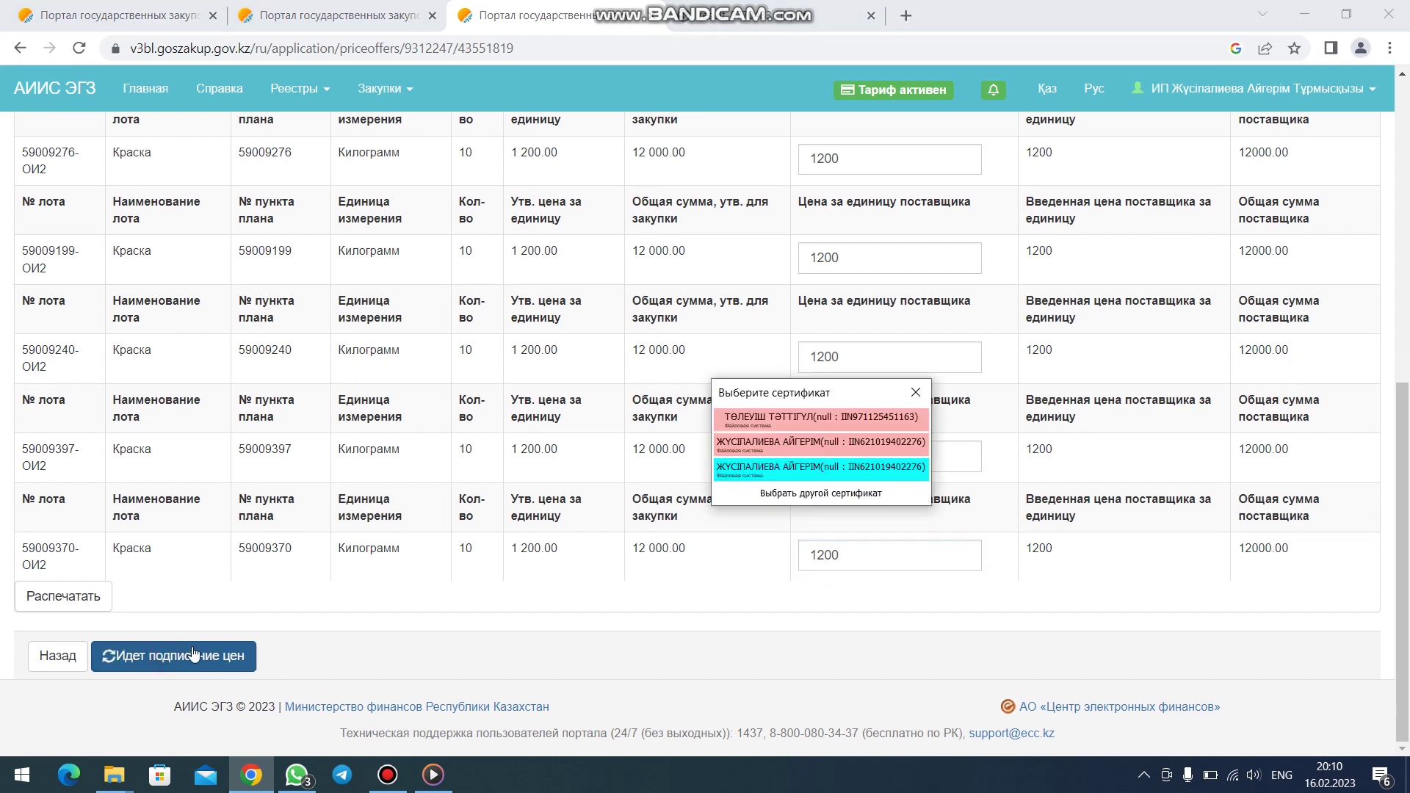
double_click(753, 470)
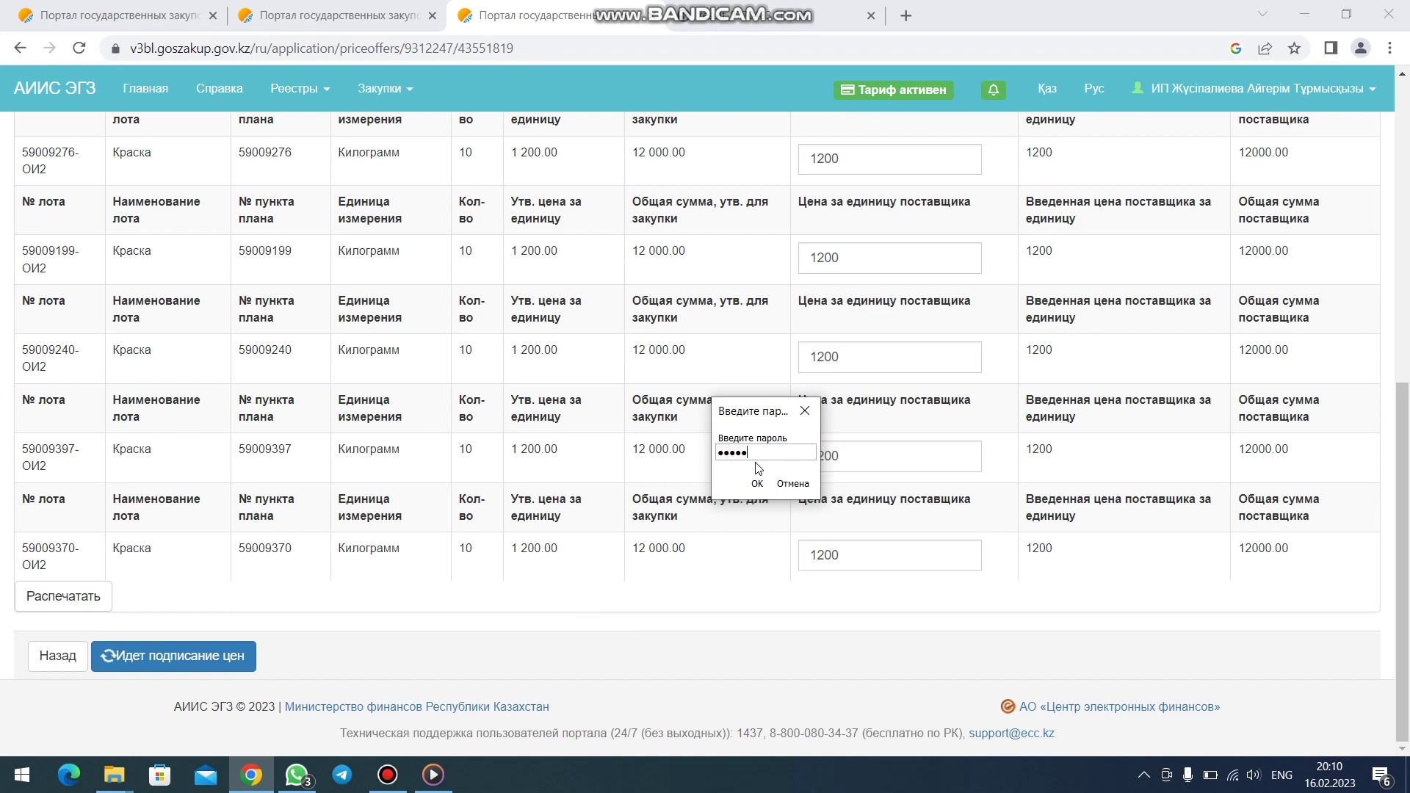
key(Return)
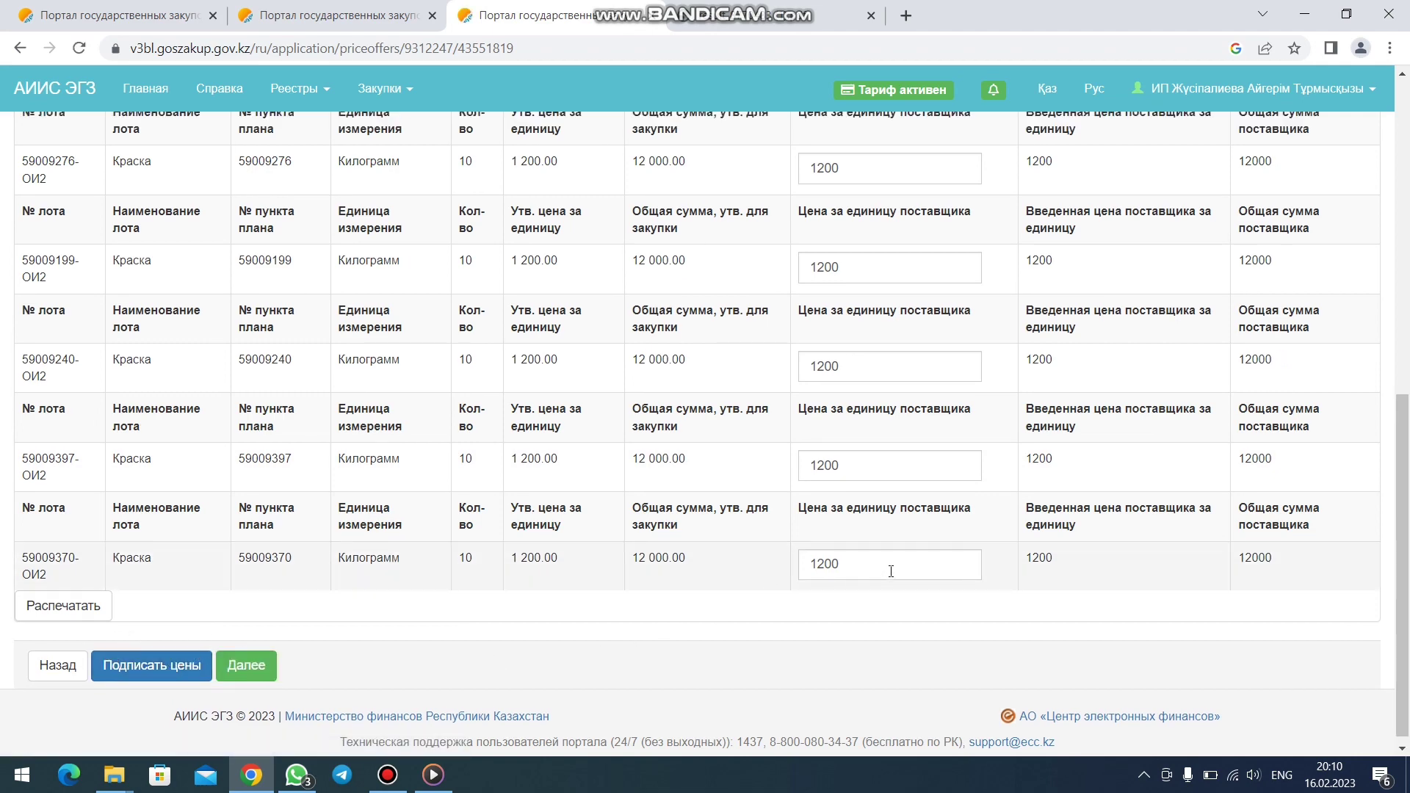
scroll(891, 571, up, 5)
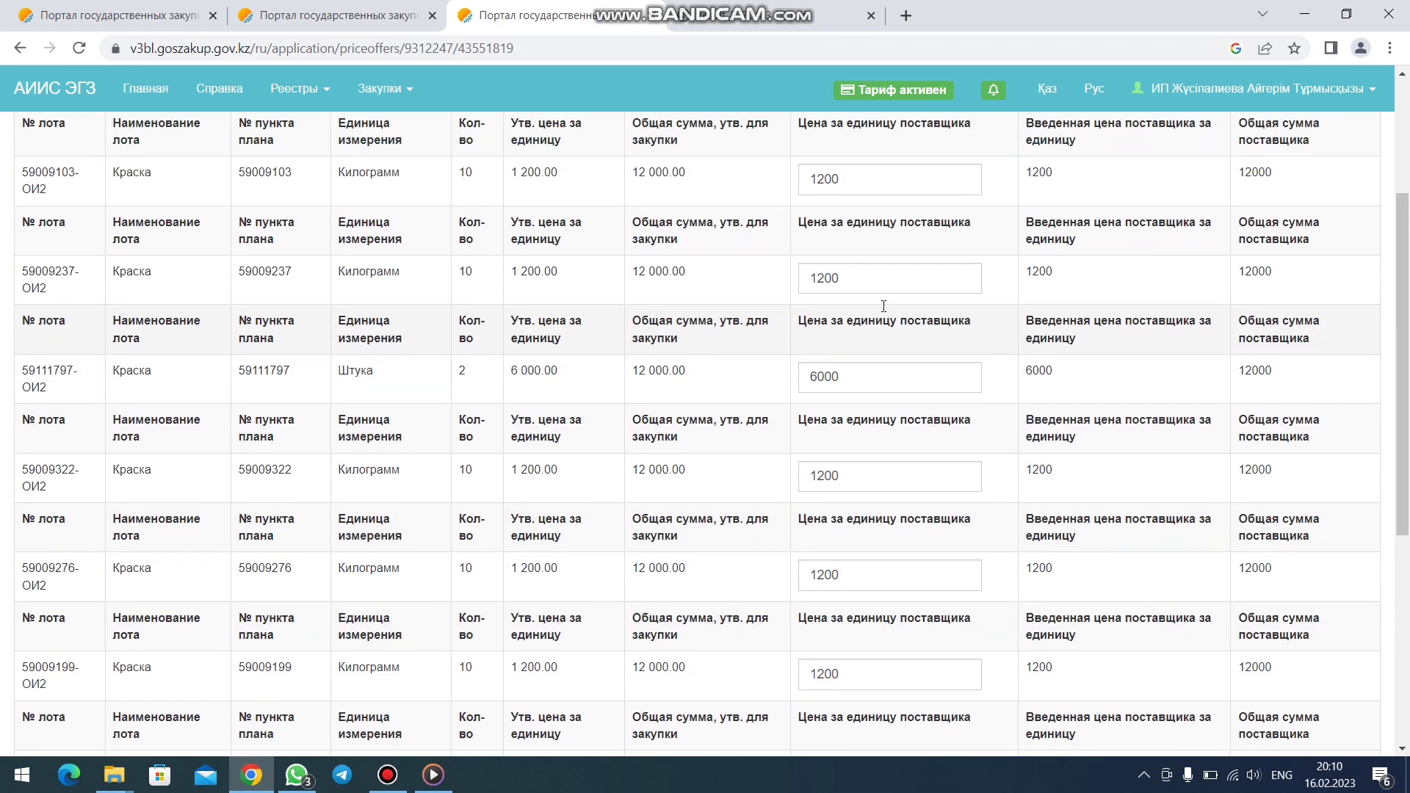
scroll(883, 305, up, 2)
scroll(828, 314, down, 2)
scroll(859, 394, down, 3)
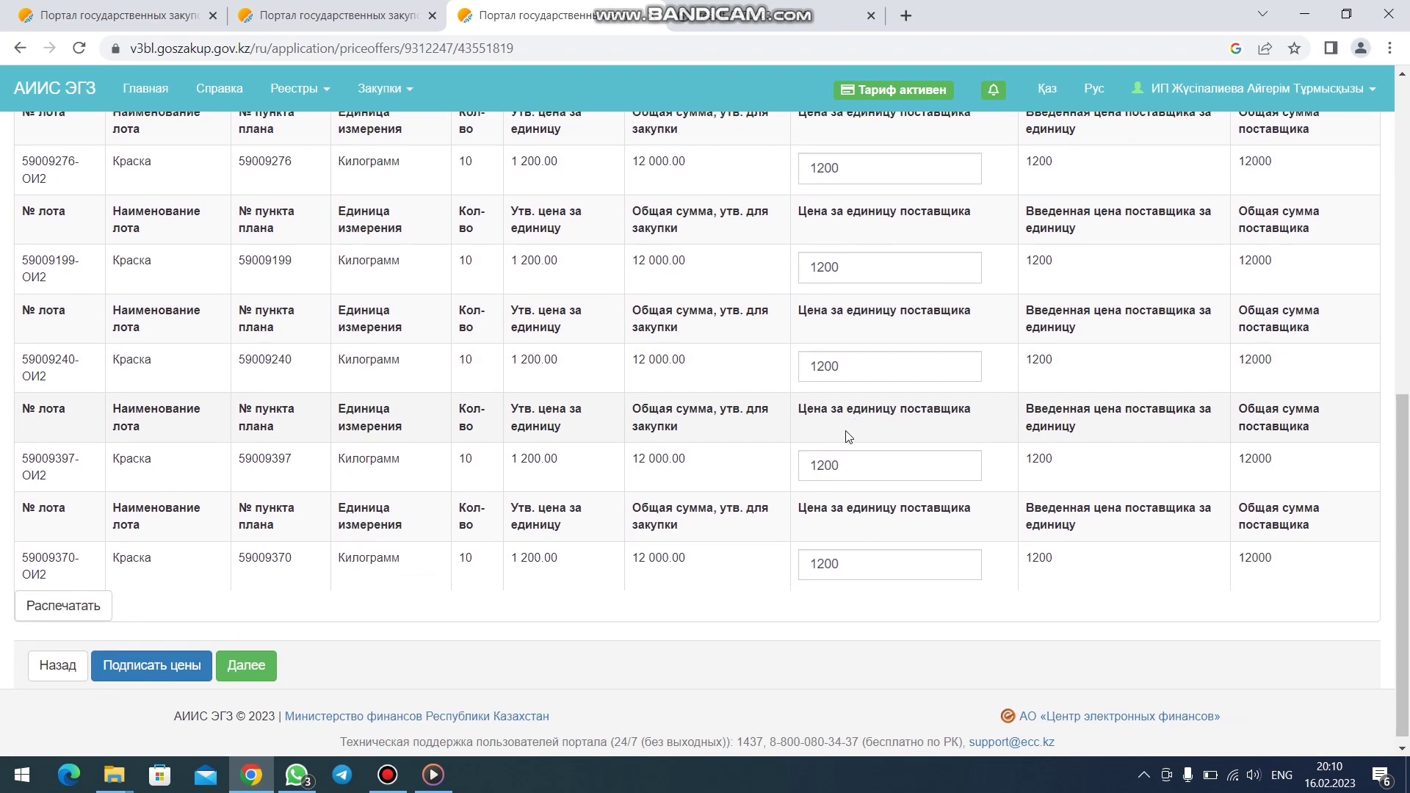
- Submit the price offer application from the preview, agreeing to the offered lot amounts
click(243, 665)
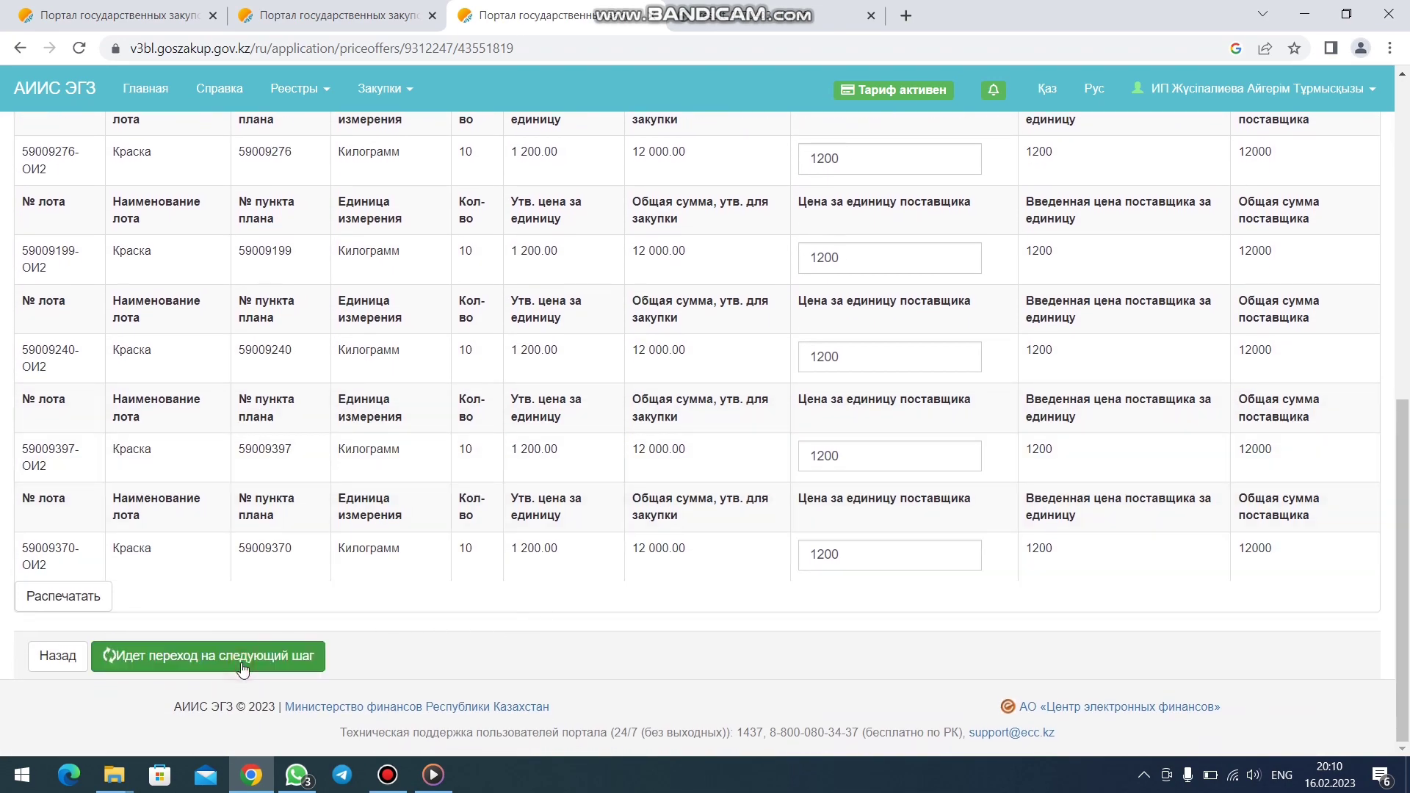
scroll(253, 653, down, 4)
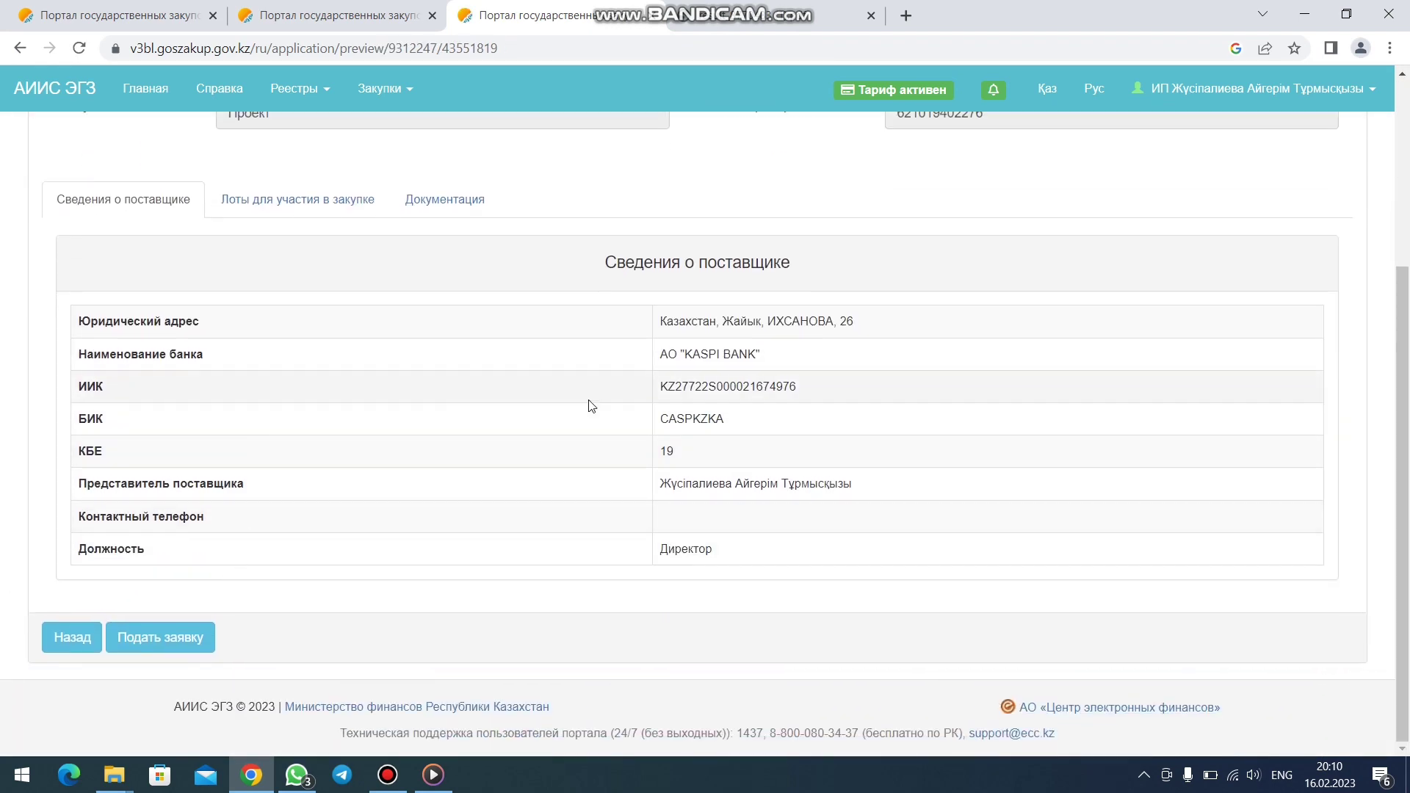
scroll(598, 401, up, 3)
scroll(607, 381, down, 3)
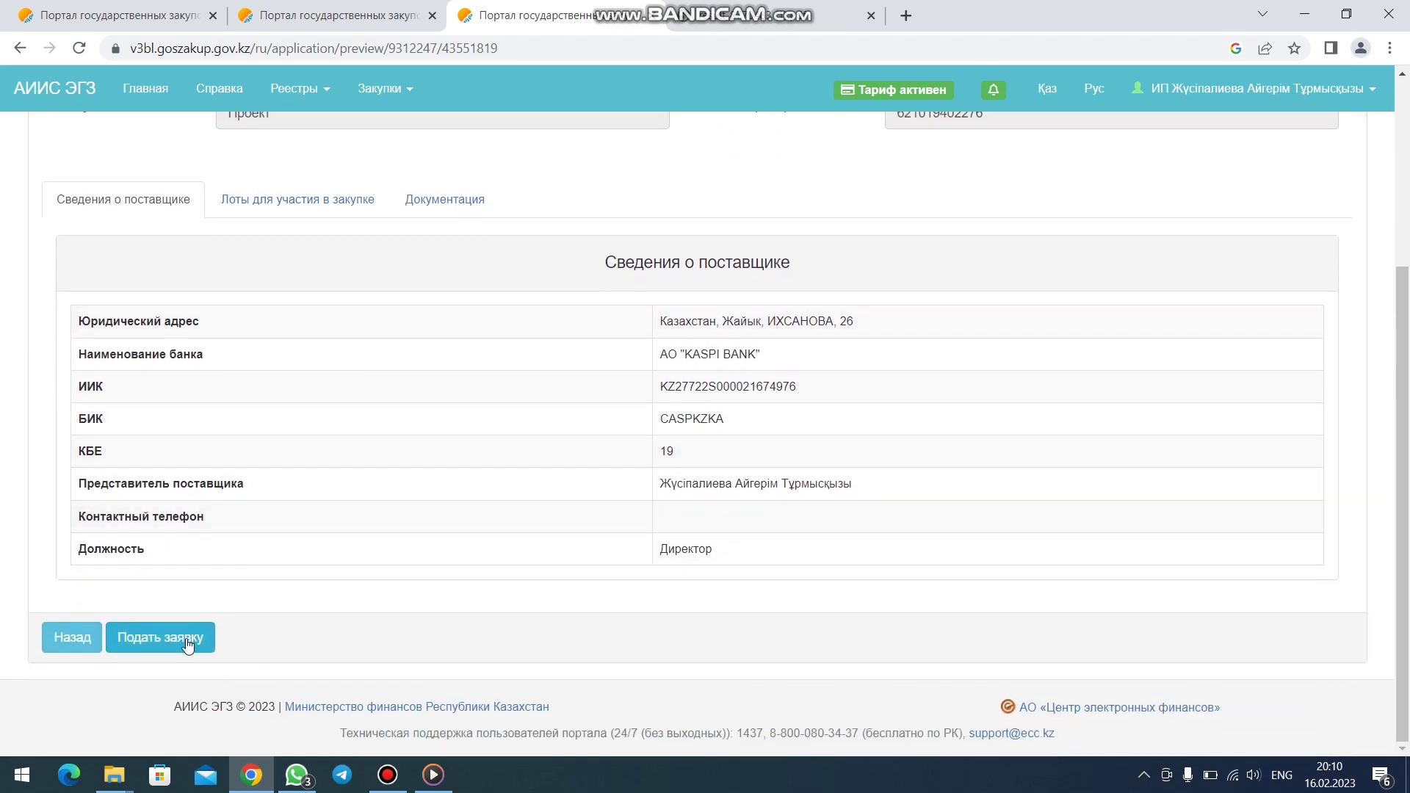
click(202, 638)
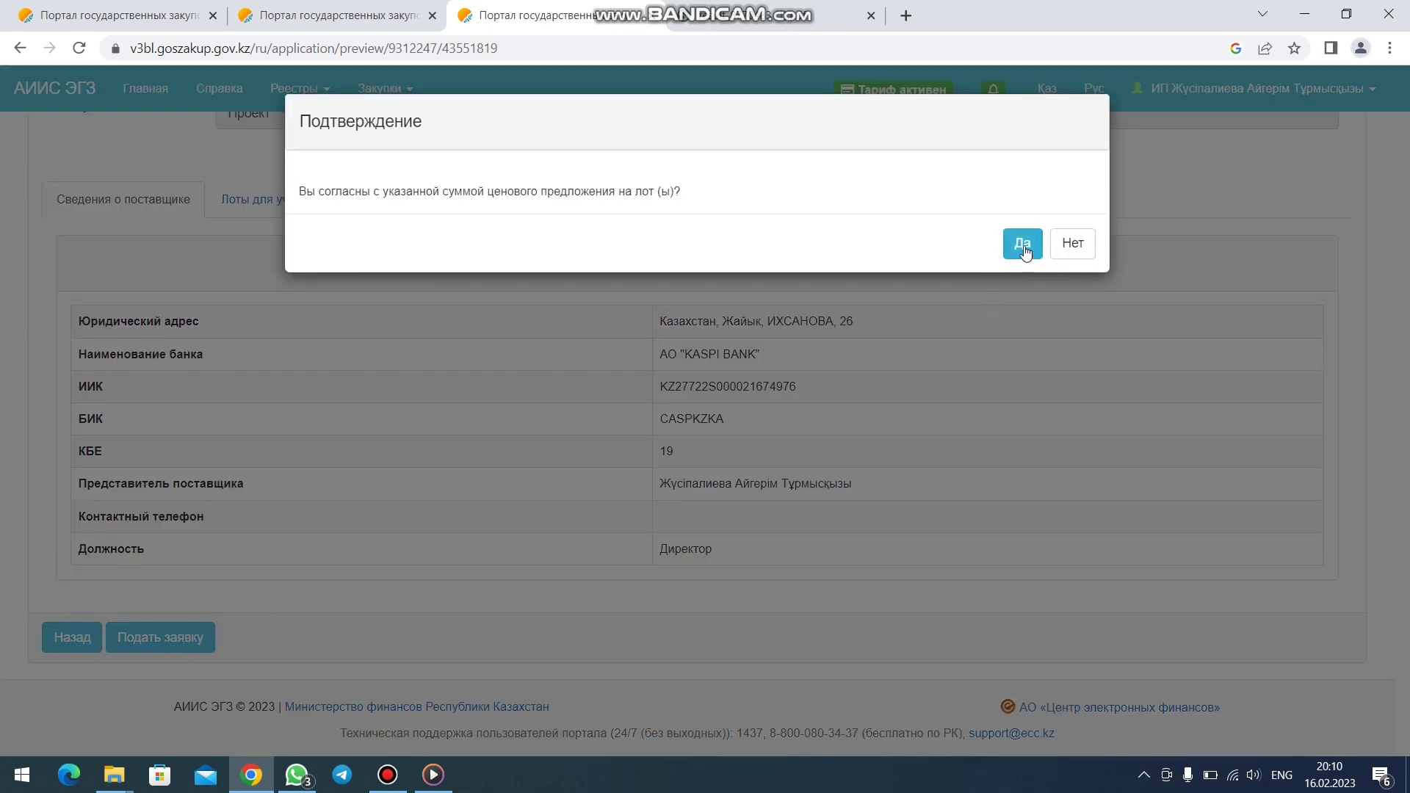
click(1022, 244)
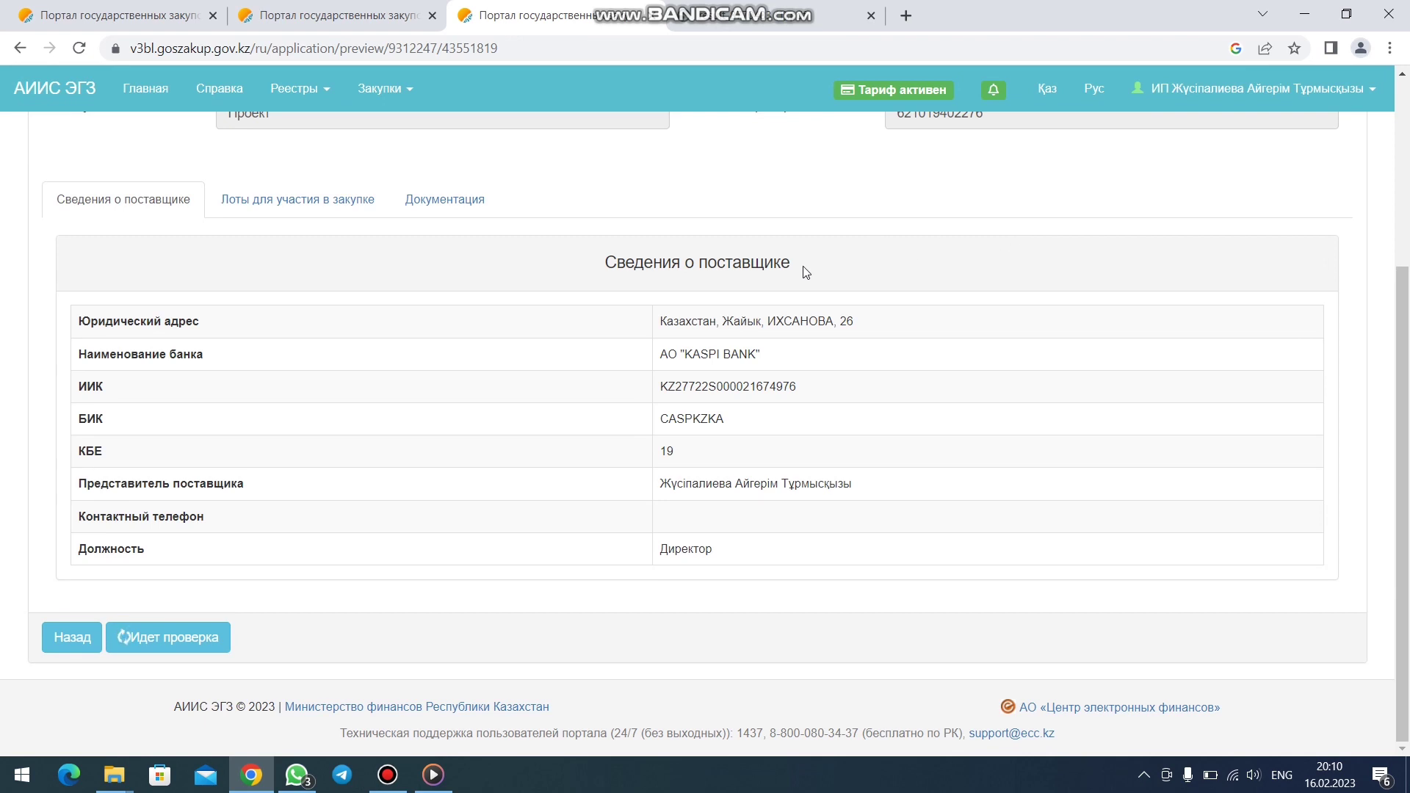
scroll(799, 288, down, 3)
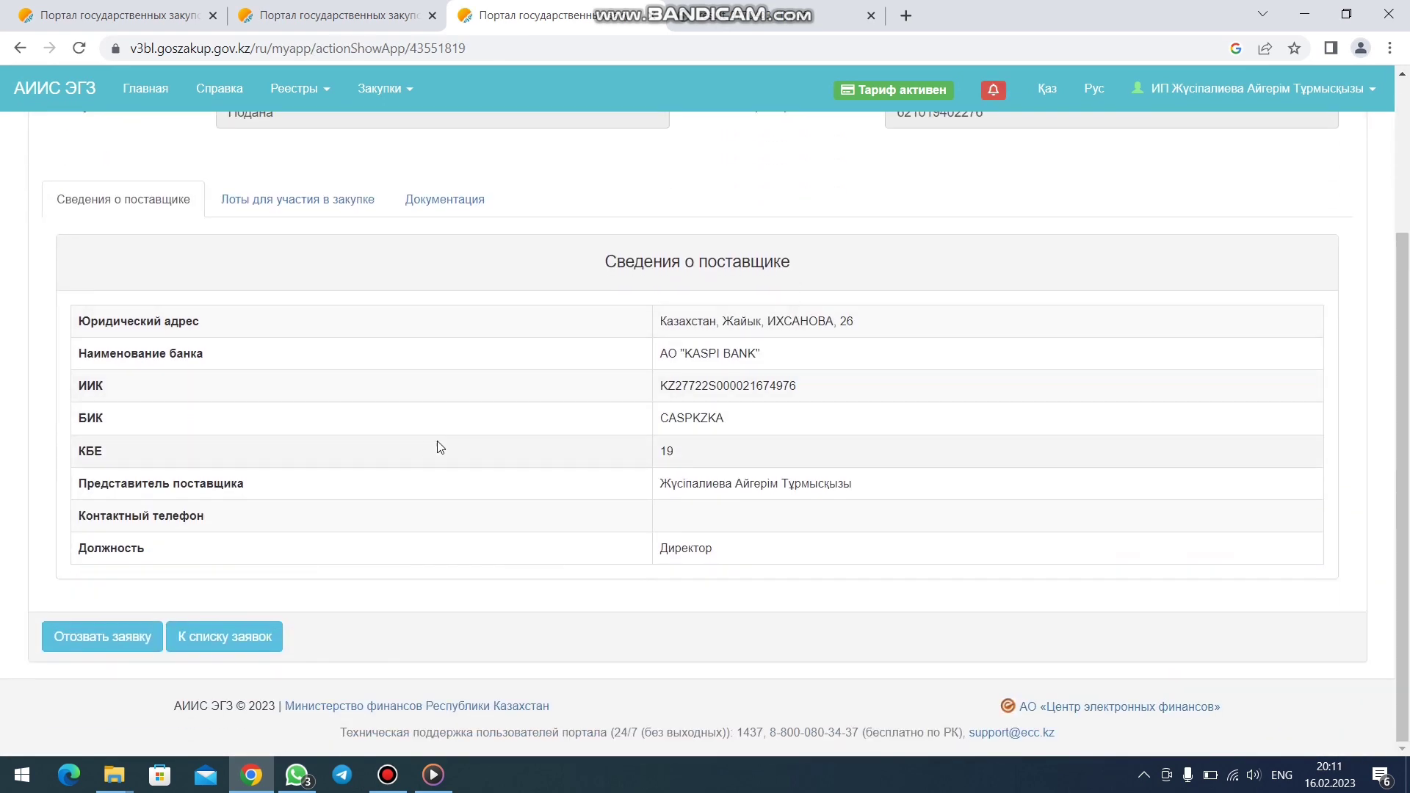
- Check in Мои заявки that the хозяйственный товары application shows status Подана
click(207, 644)
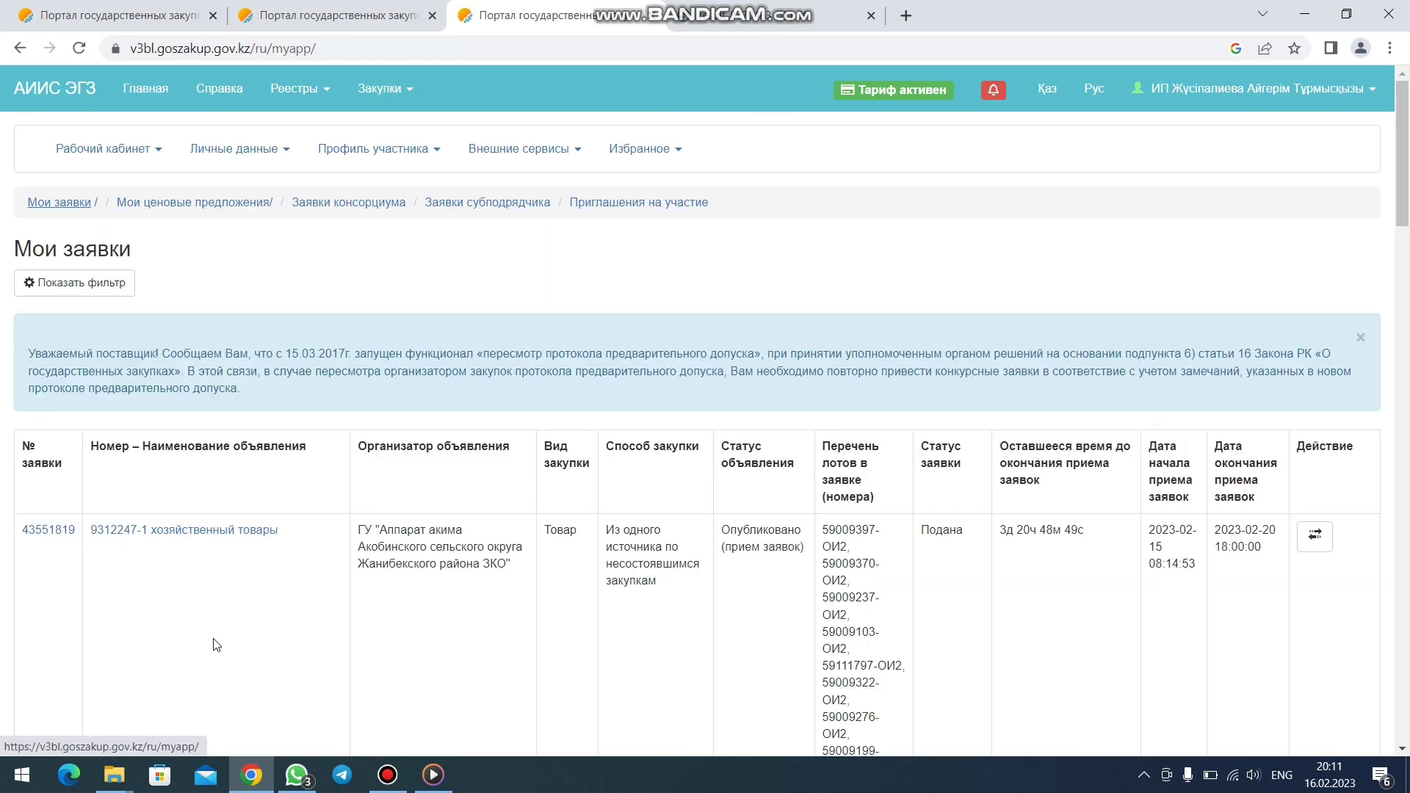
scroll(636, 545, down, 1)
scroll(269, 462, down, 1)
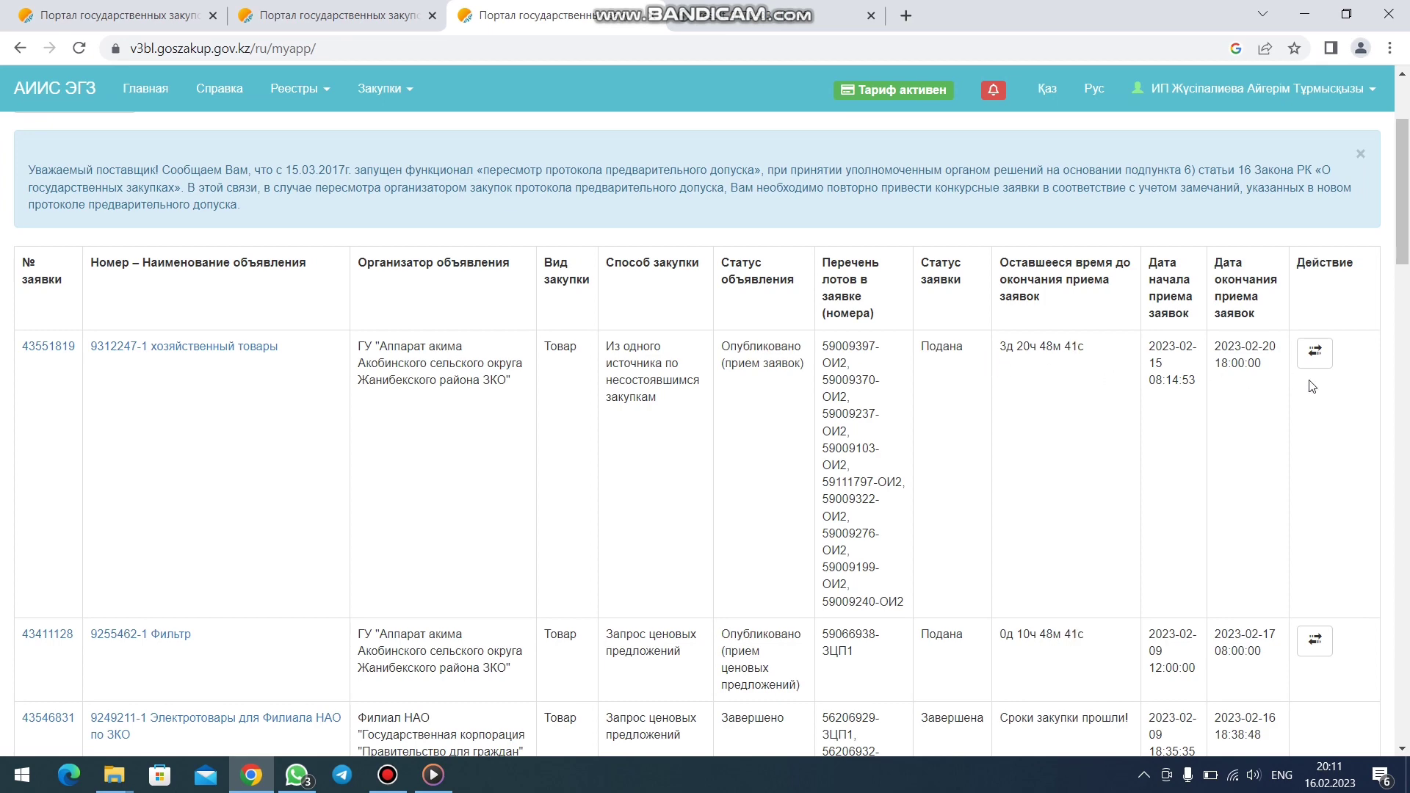
scroll(997, 362, up, 3)
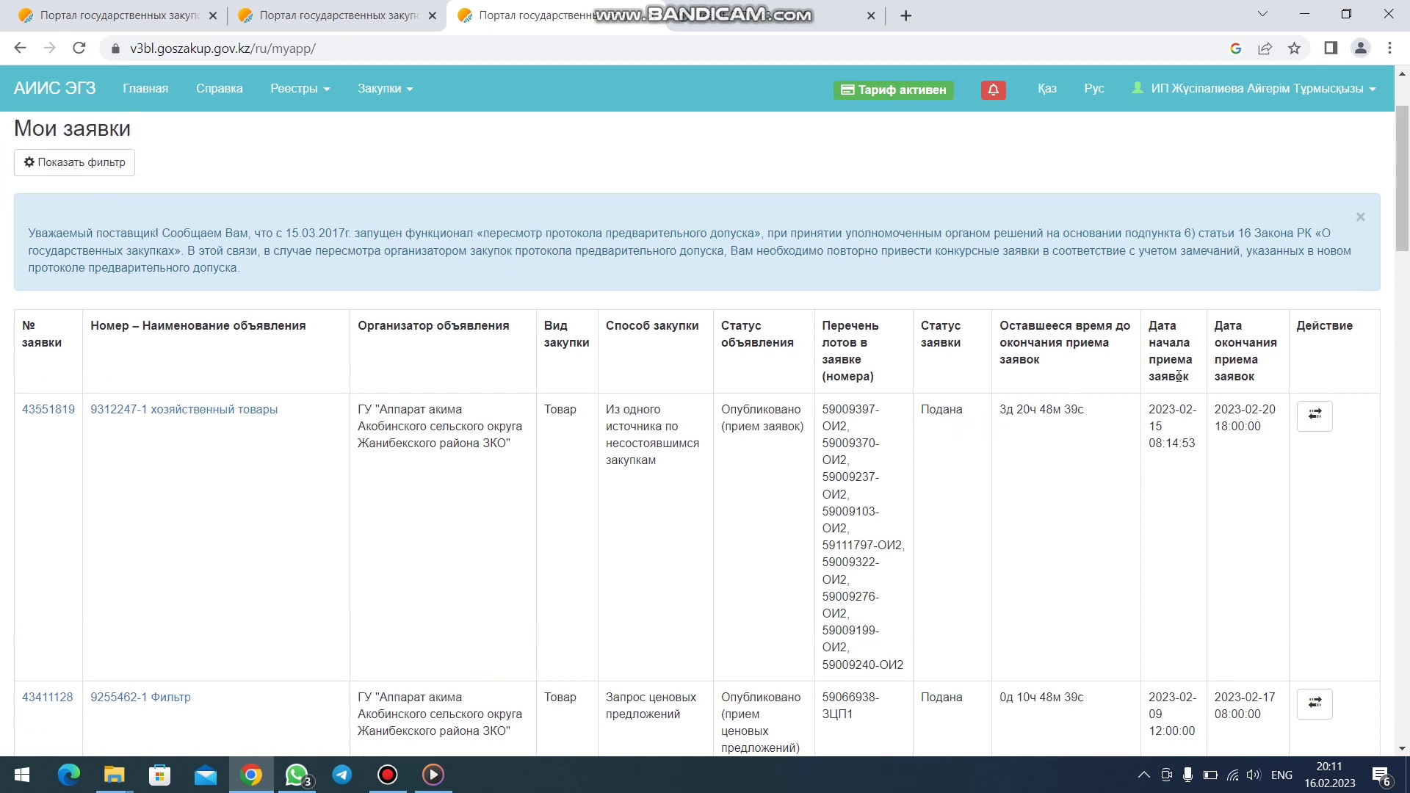
- Go to the Кабинет пользователя page from the account menu, dismissing the chat popup
click(1253, 89)
click(1265, 126)
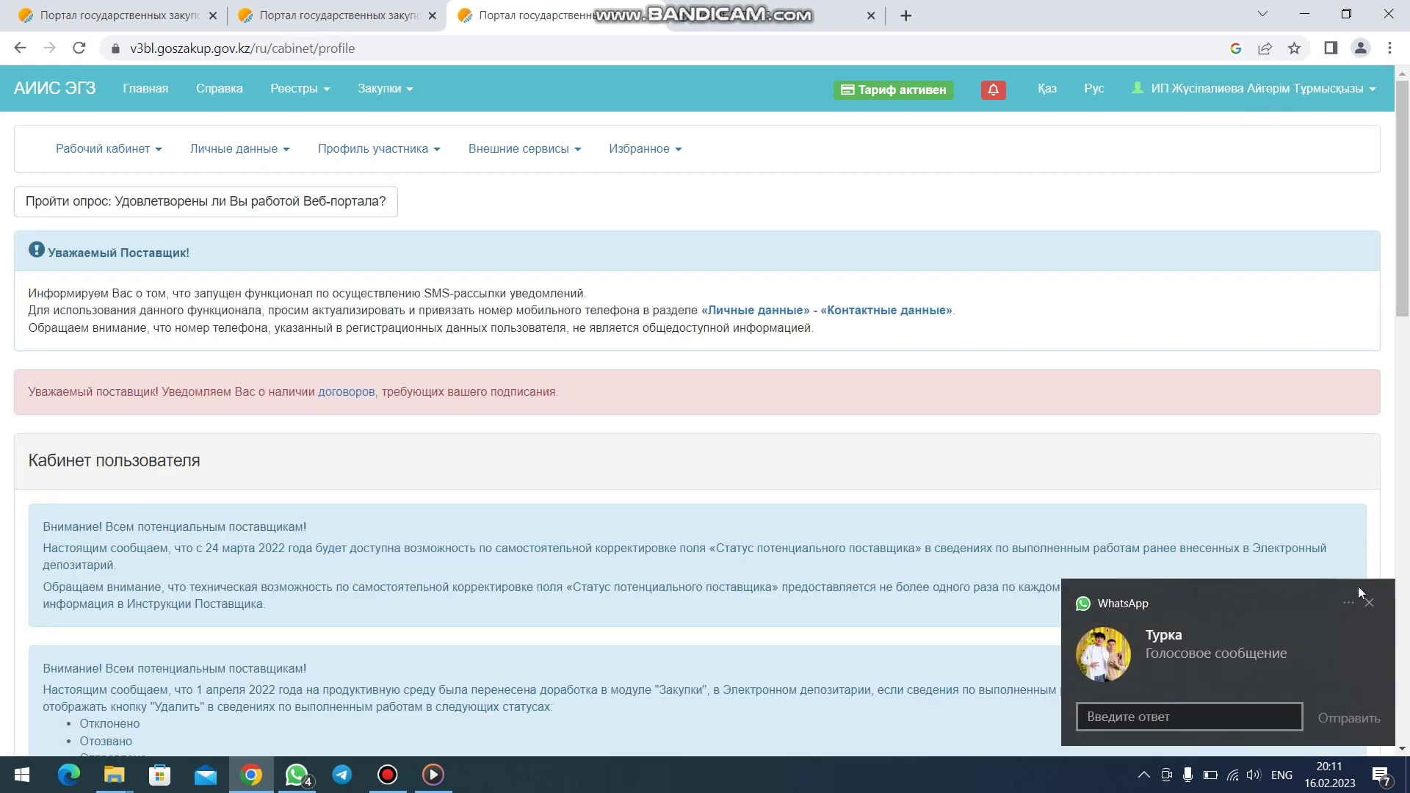
click(1369, 603)
scroll(1305, 444, down, 5)
scroll(1305, 444, down, 12)
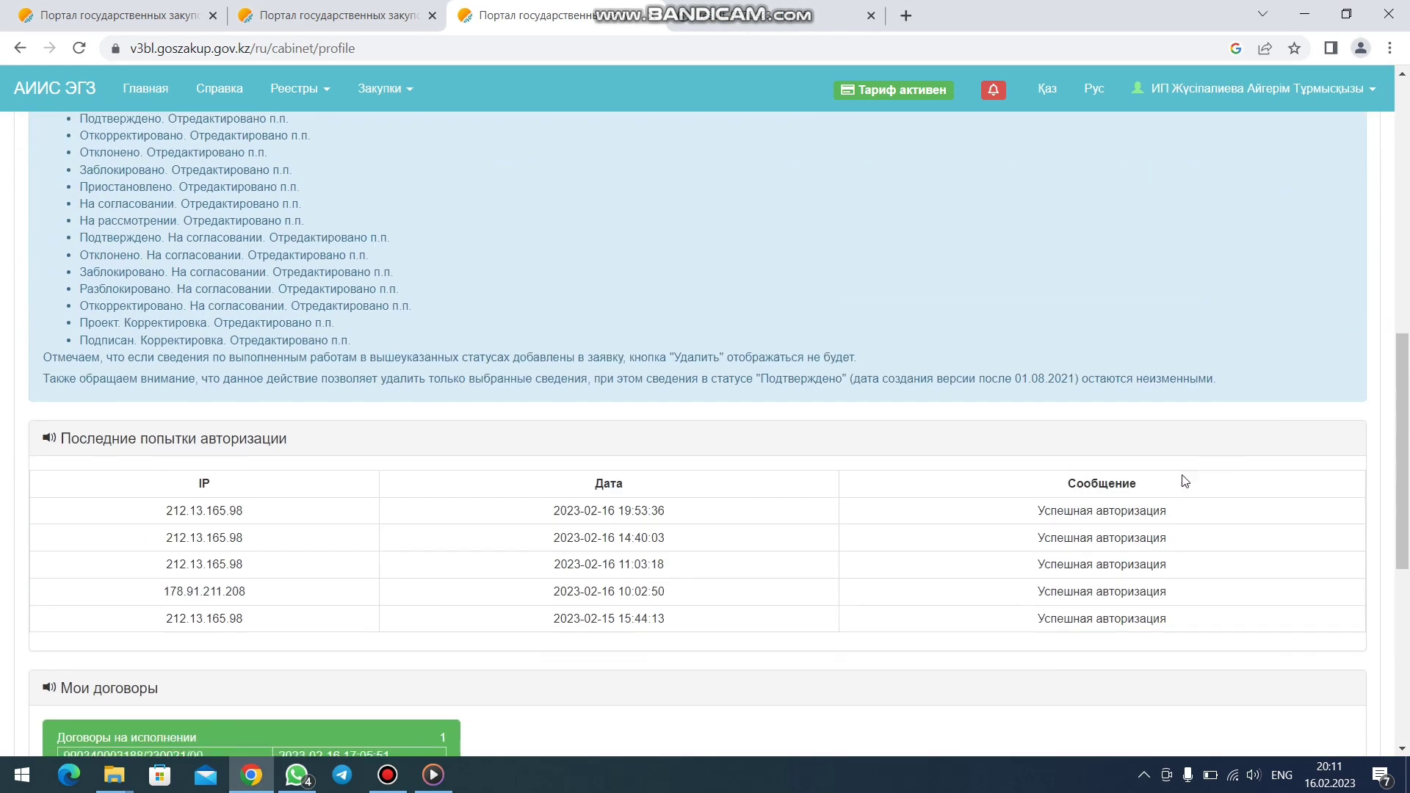
scroll(970, 457, up, 4)
scroll(969, 458, up, 5)
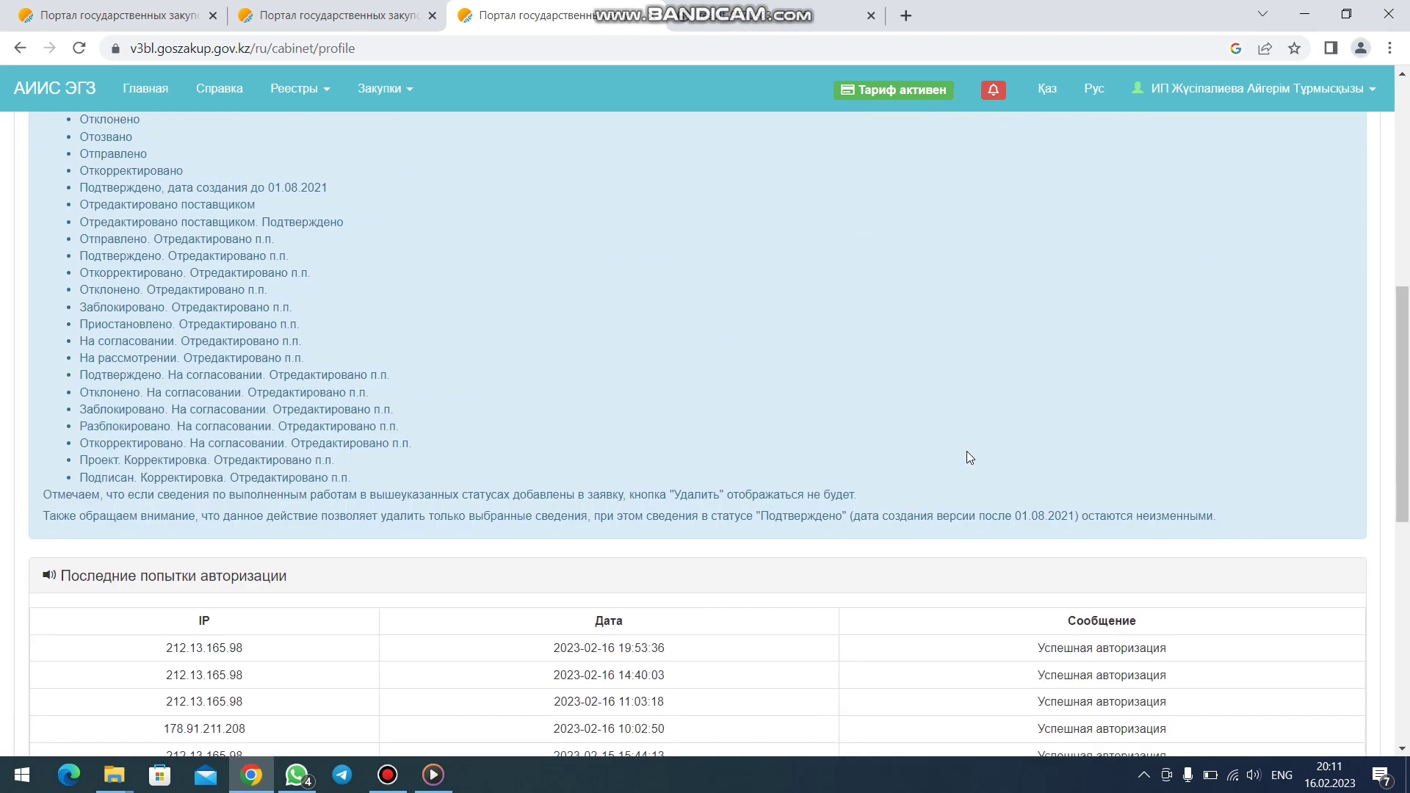
scroll(966, 451, up, 8)
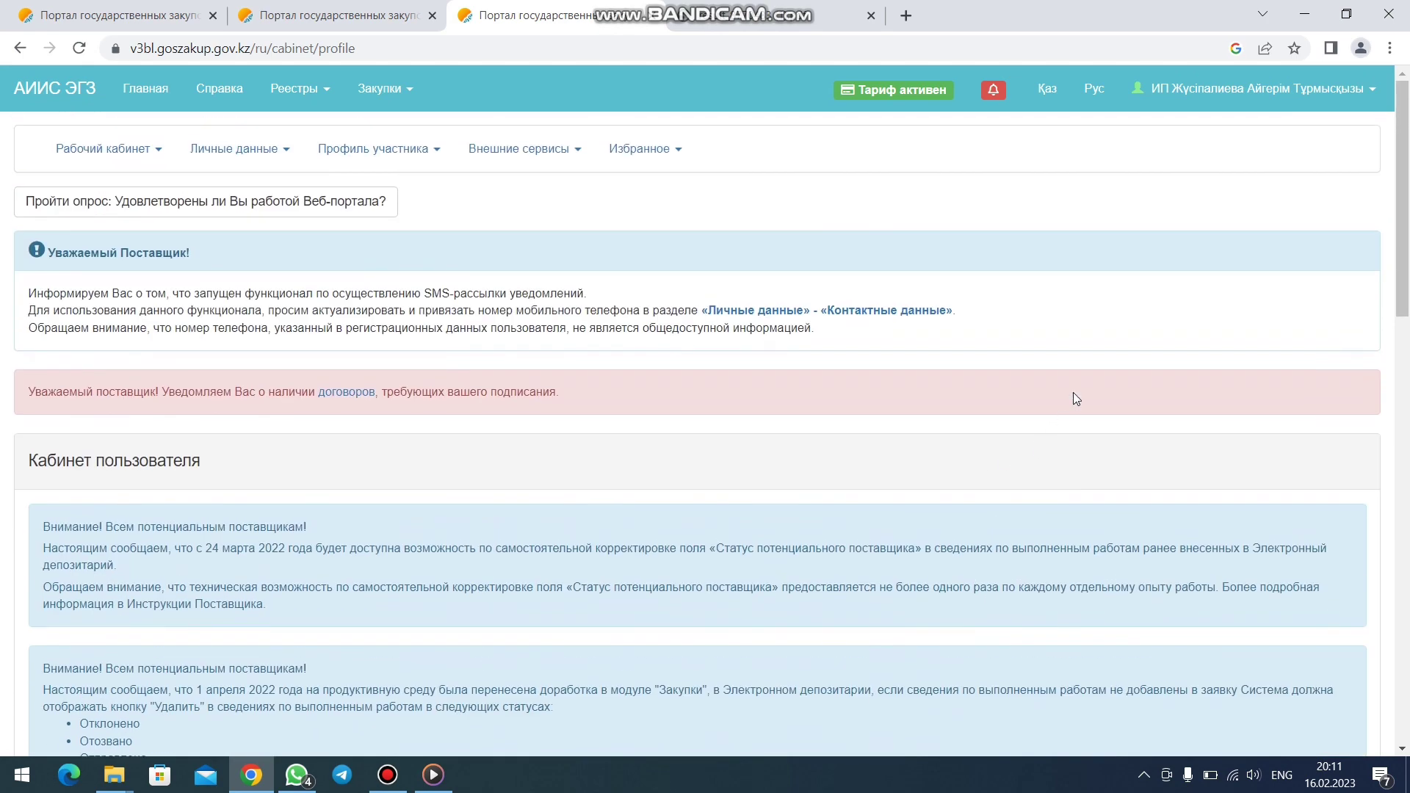